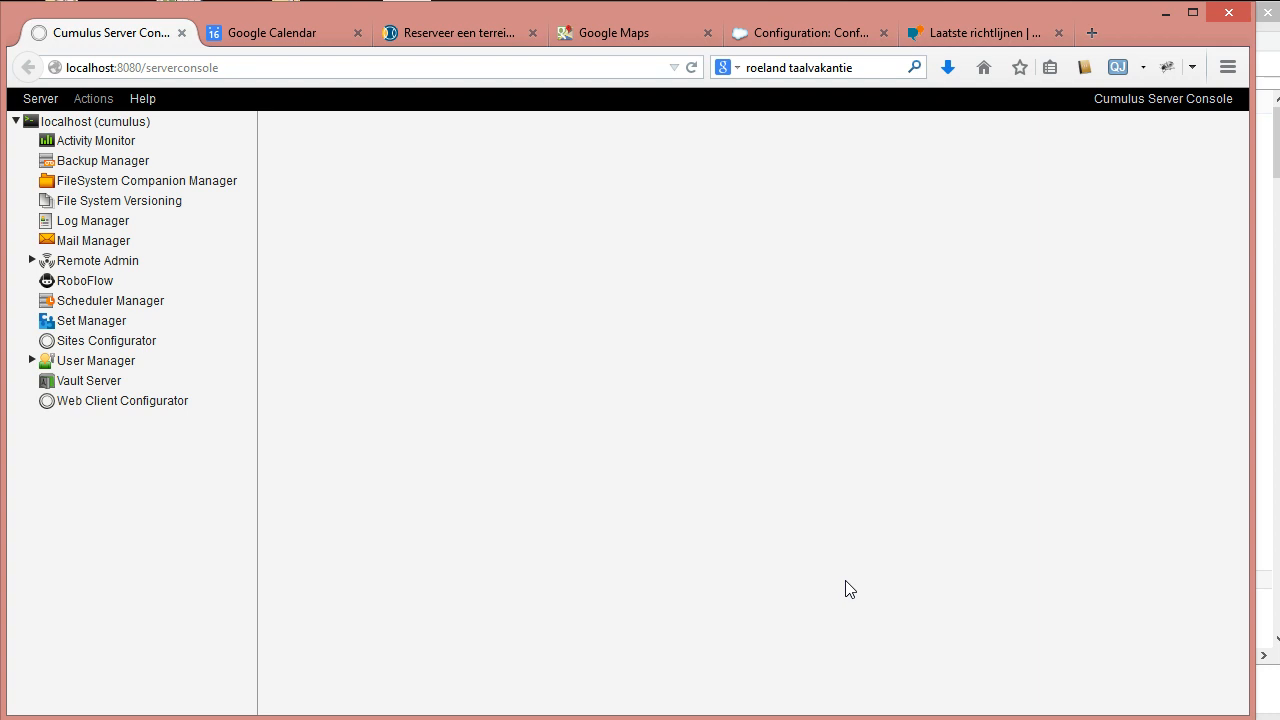
Select RoboFlow under localhost (cumulus) in the left navigation tree.
click(814, 547)
click(104, 287)
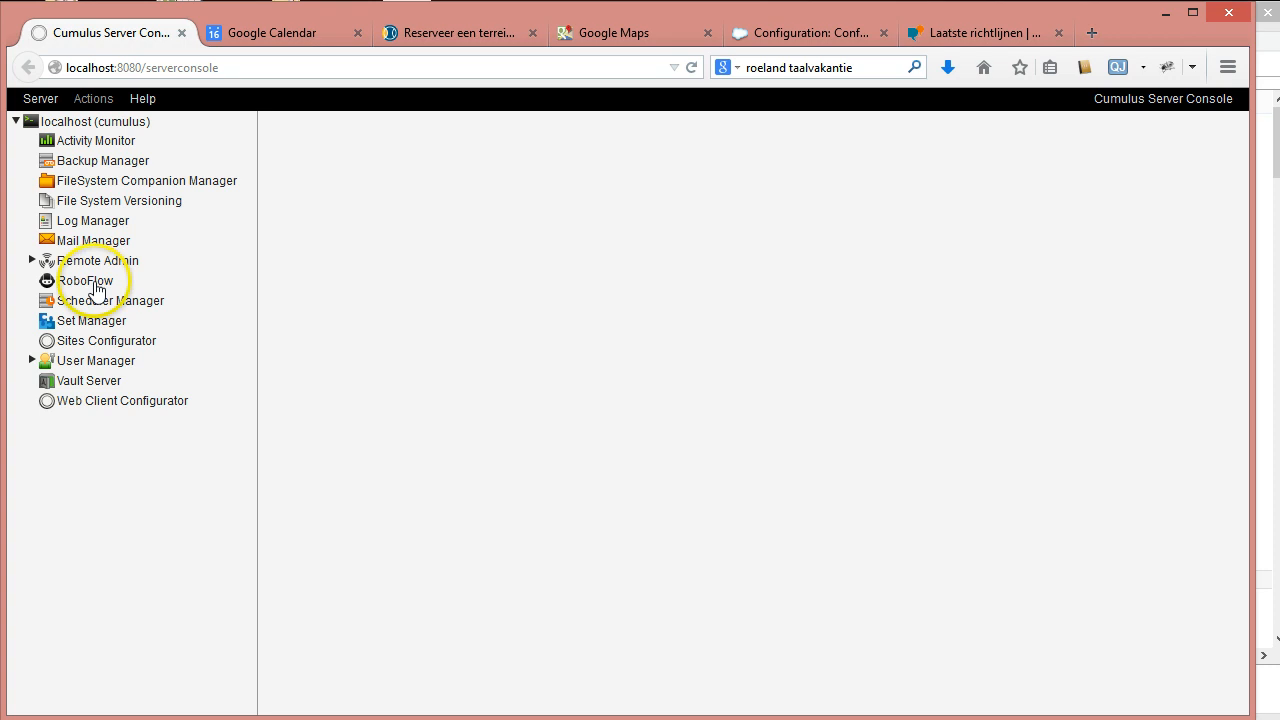
click(99, 282)
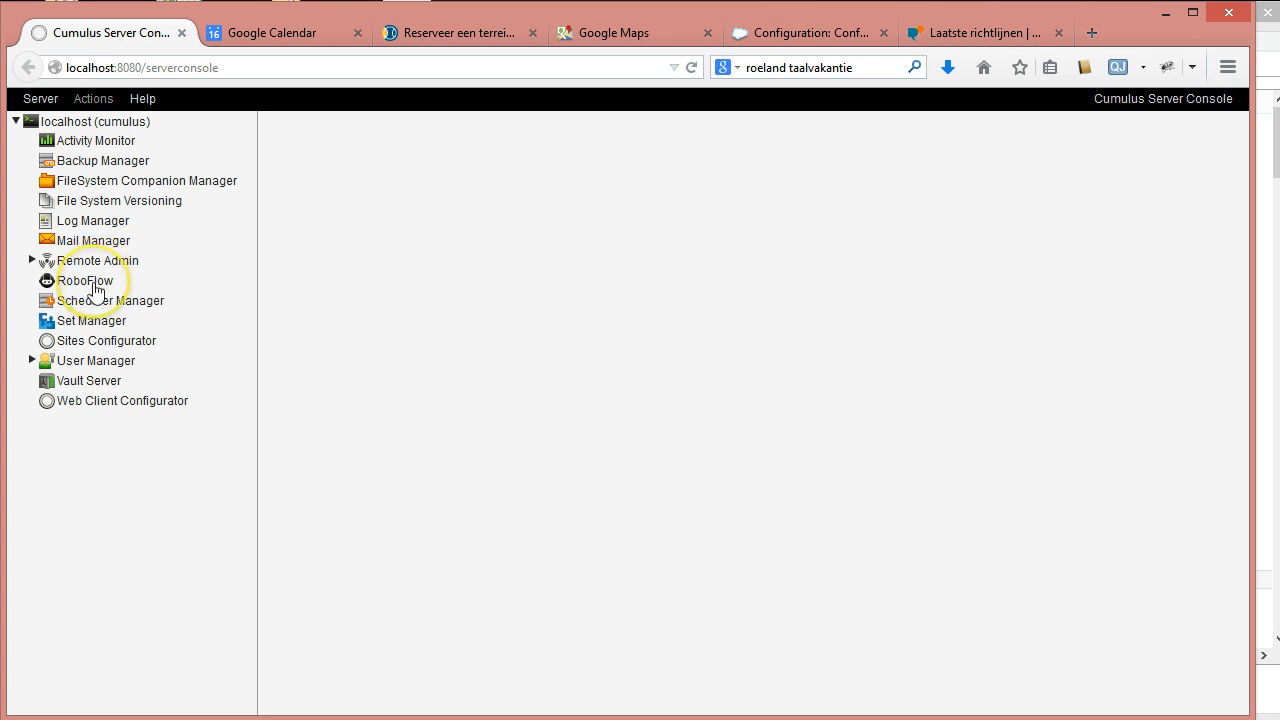
click(93, 283)
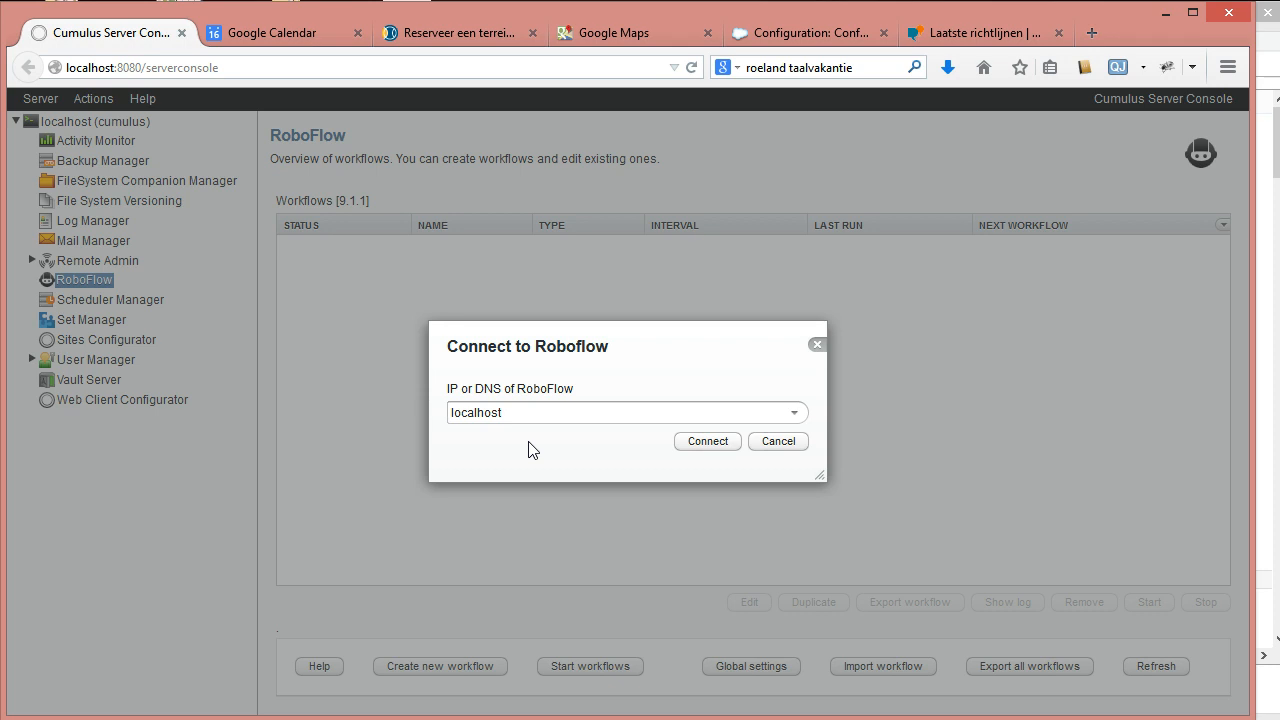
Bring up Task Manager's Services list to check the stopped CantoRoboFlow service.
click(513, 422)
Start the CantoRoboFlow service in Task Manager and return to the RoboFlow connection prompt.
click(1200, 718)
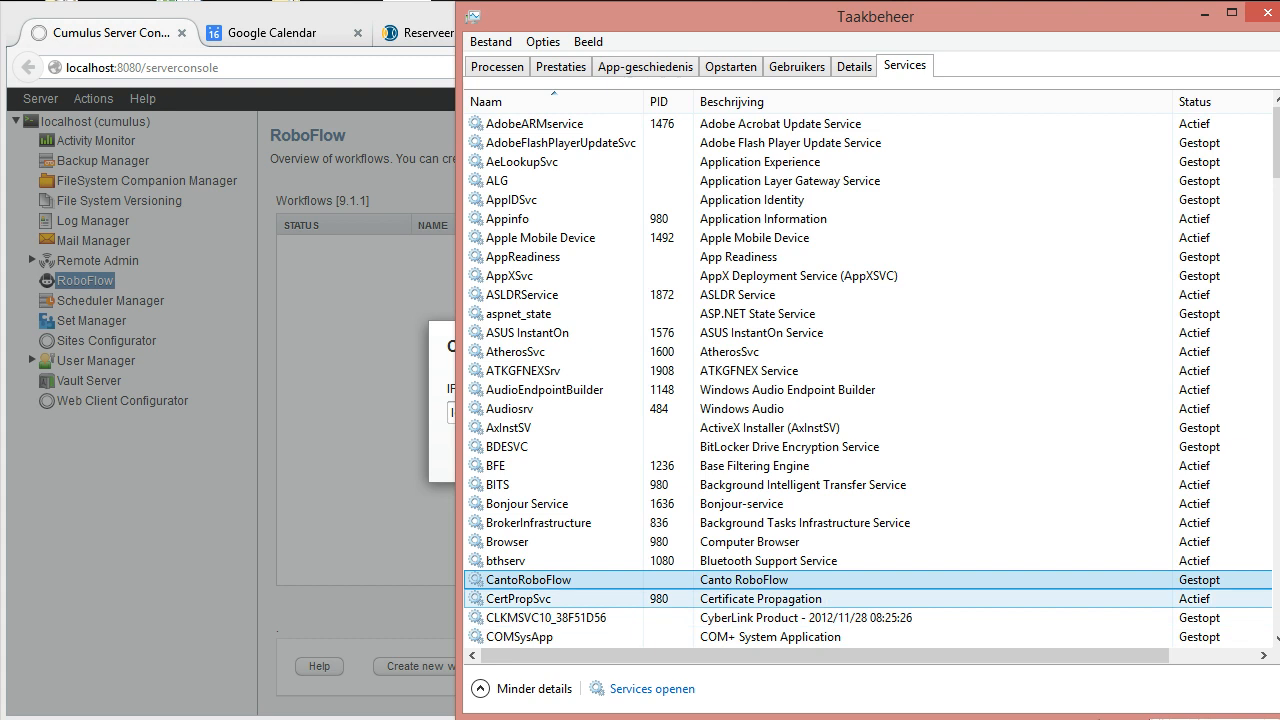
right_click(555, 580)
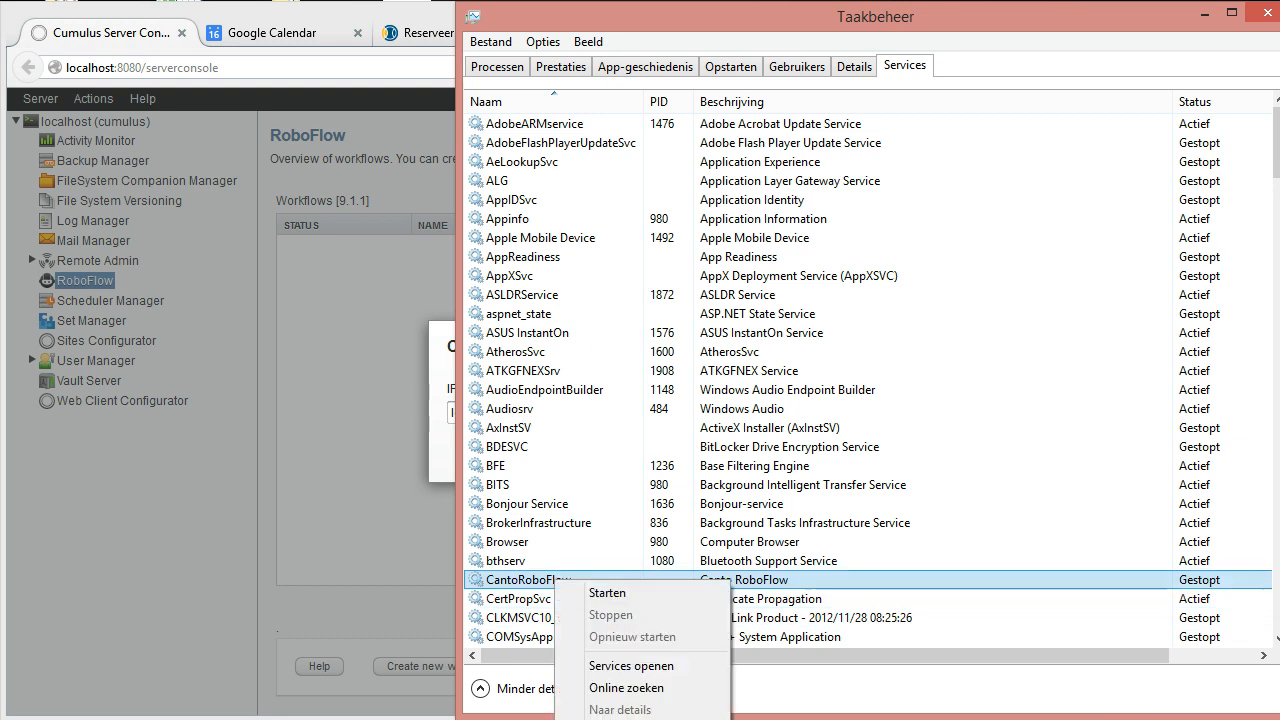
click(612, 594)
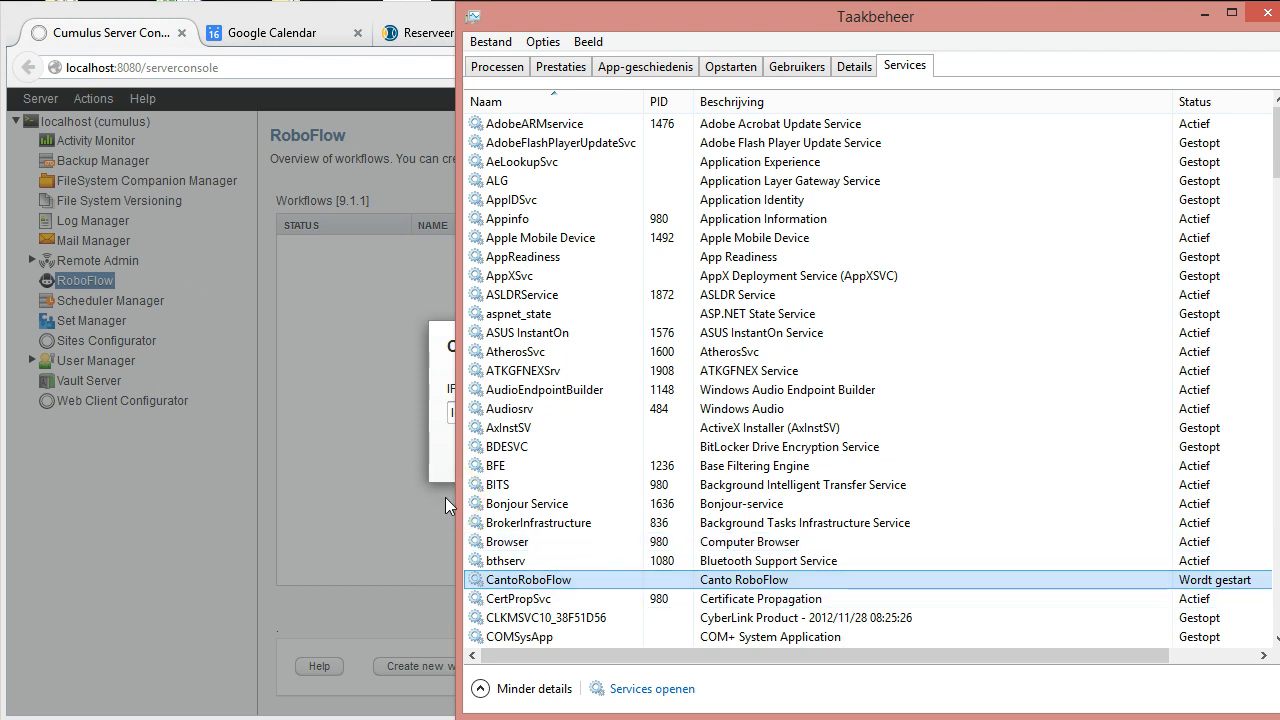
click(532, 586)
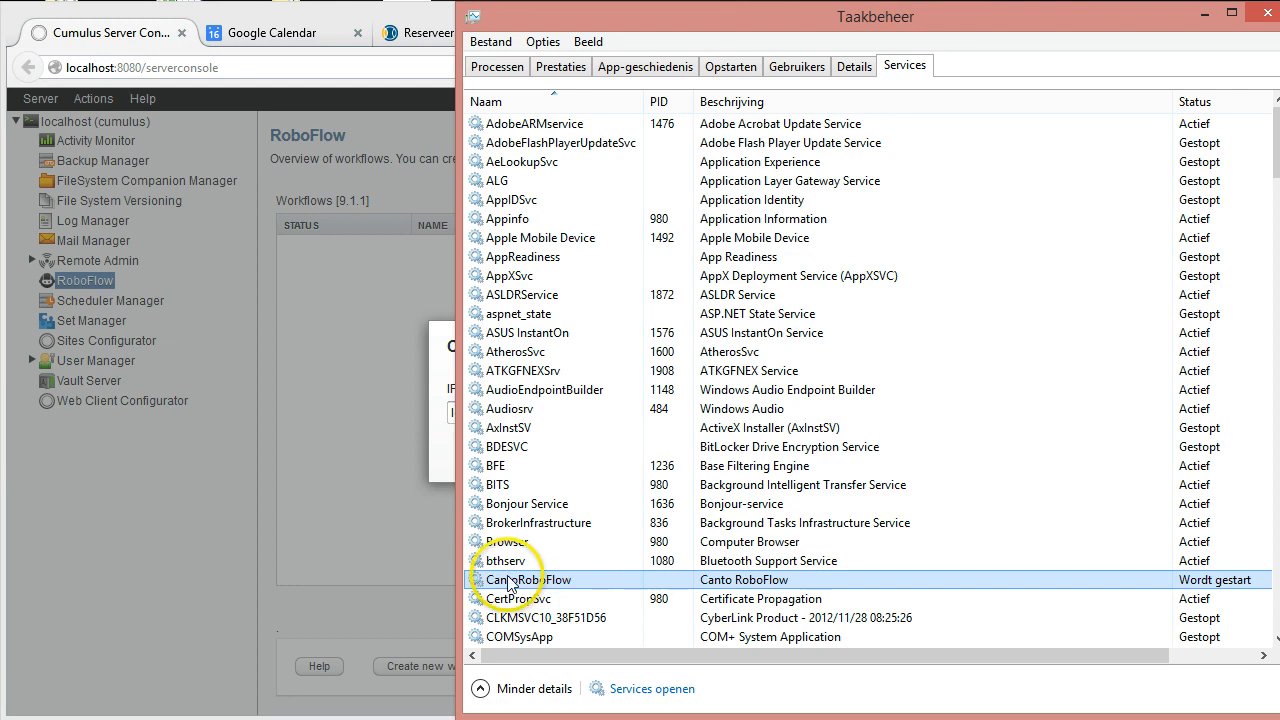
click(289, 12)
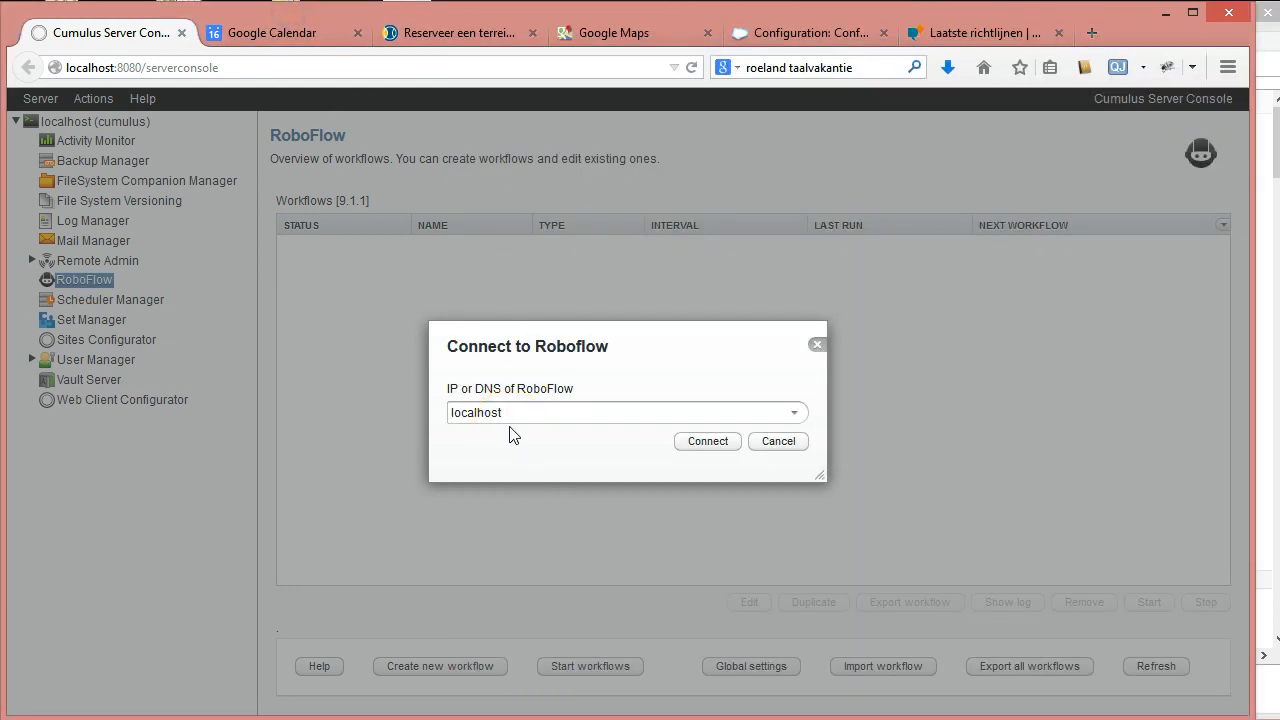
Verify CantoRoboFlow is running, then connect to RoboFlow at localhost.
click(511, 416)
key(alt+Tab)
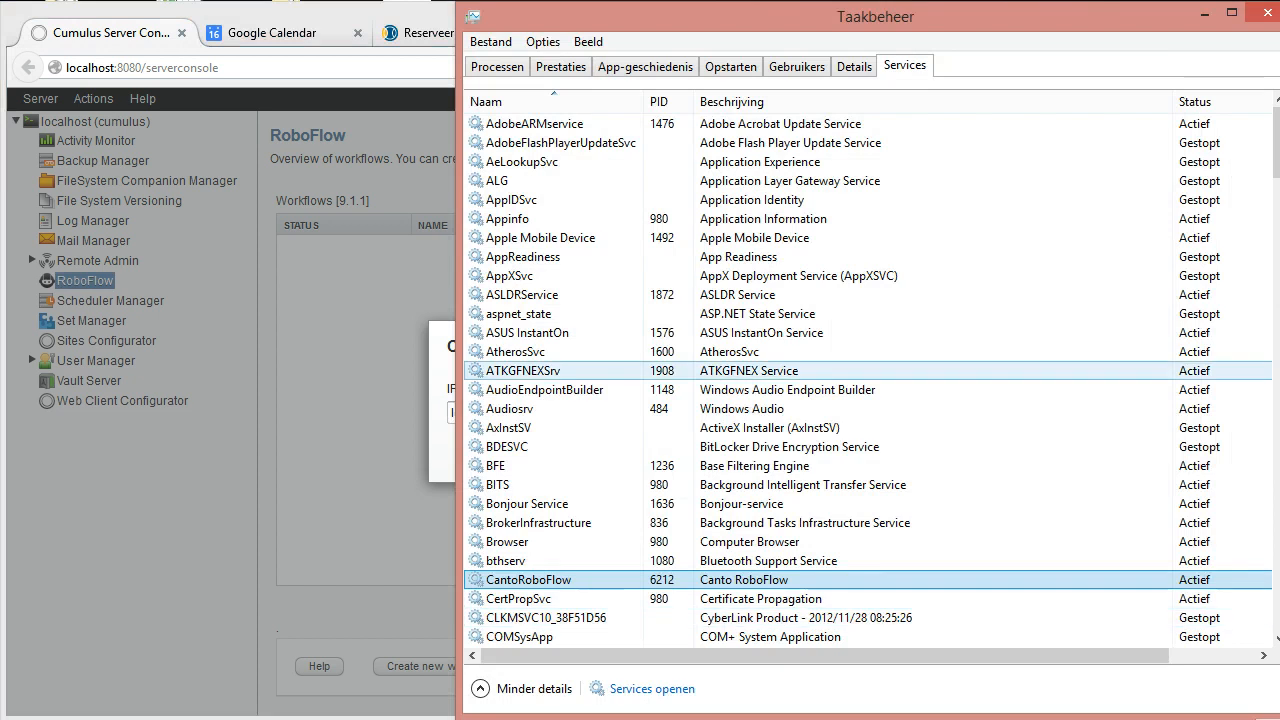
click(350, 300)
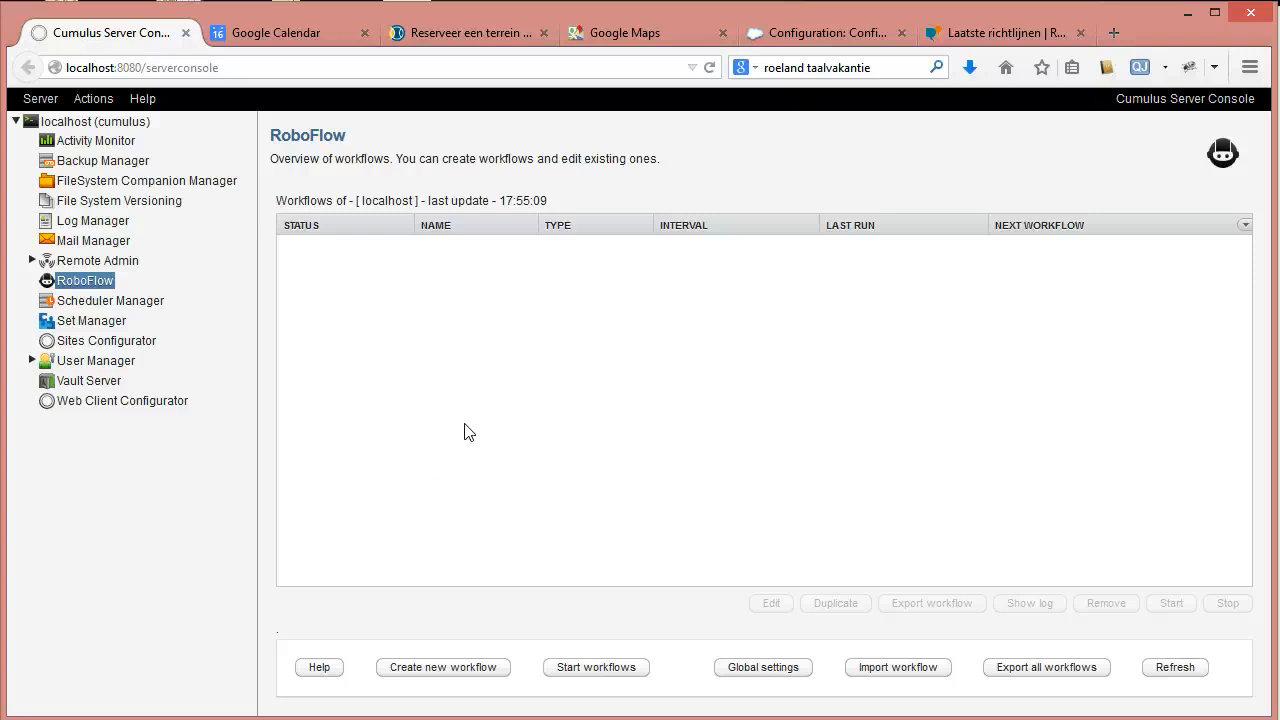
Dismiss the failed new-workflow form and edit CumulusUser in RoboFlow's Global settings.
click(492, 668)
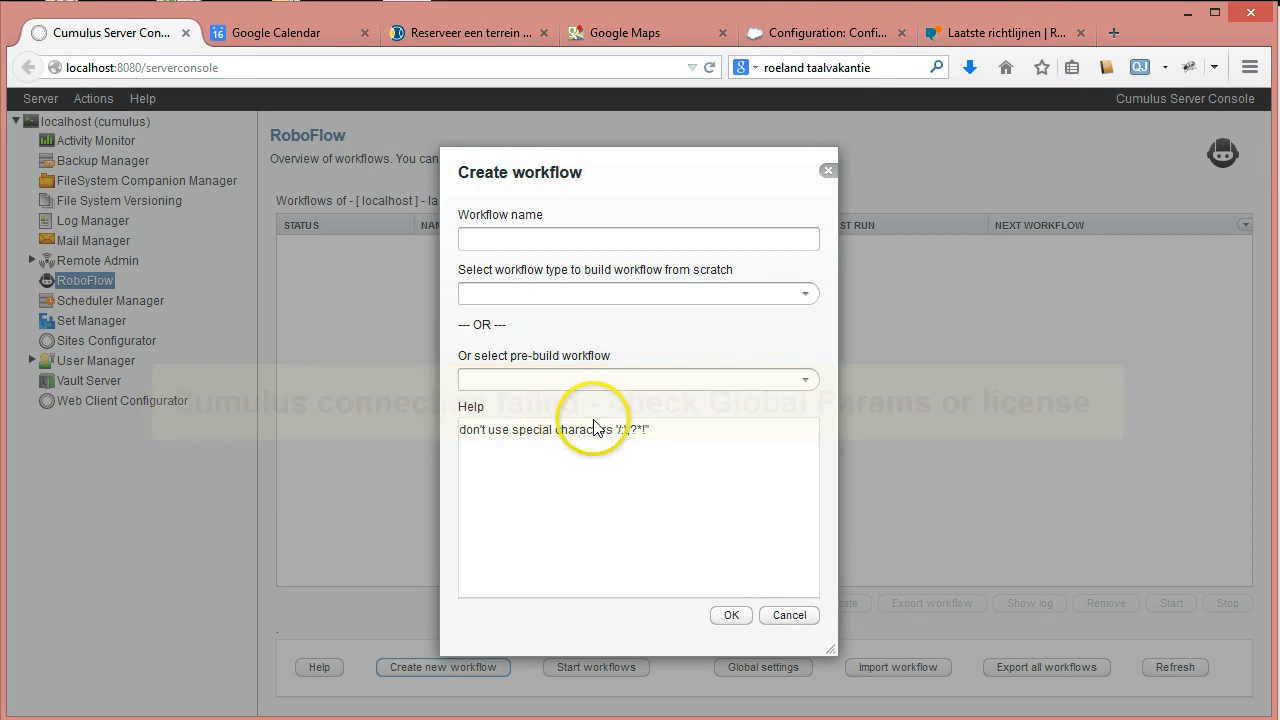
click(828, 173)
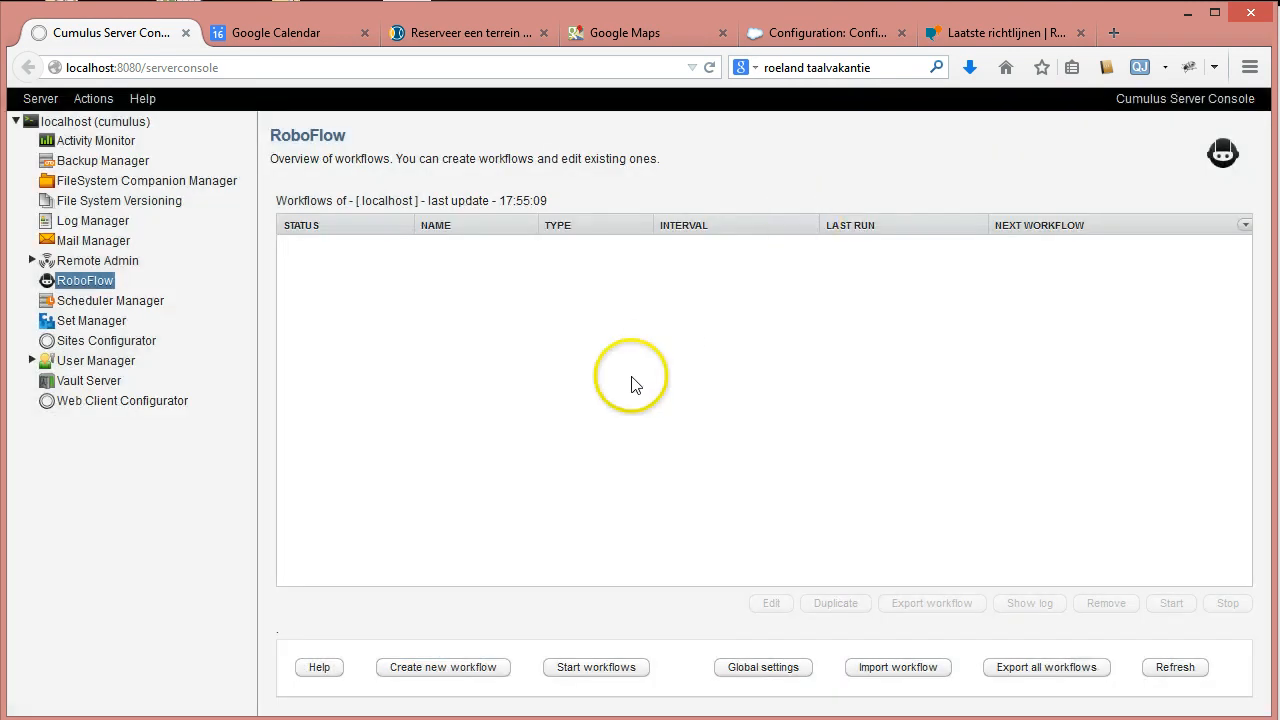
click(740, 674)
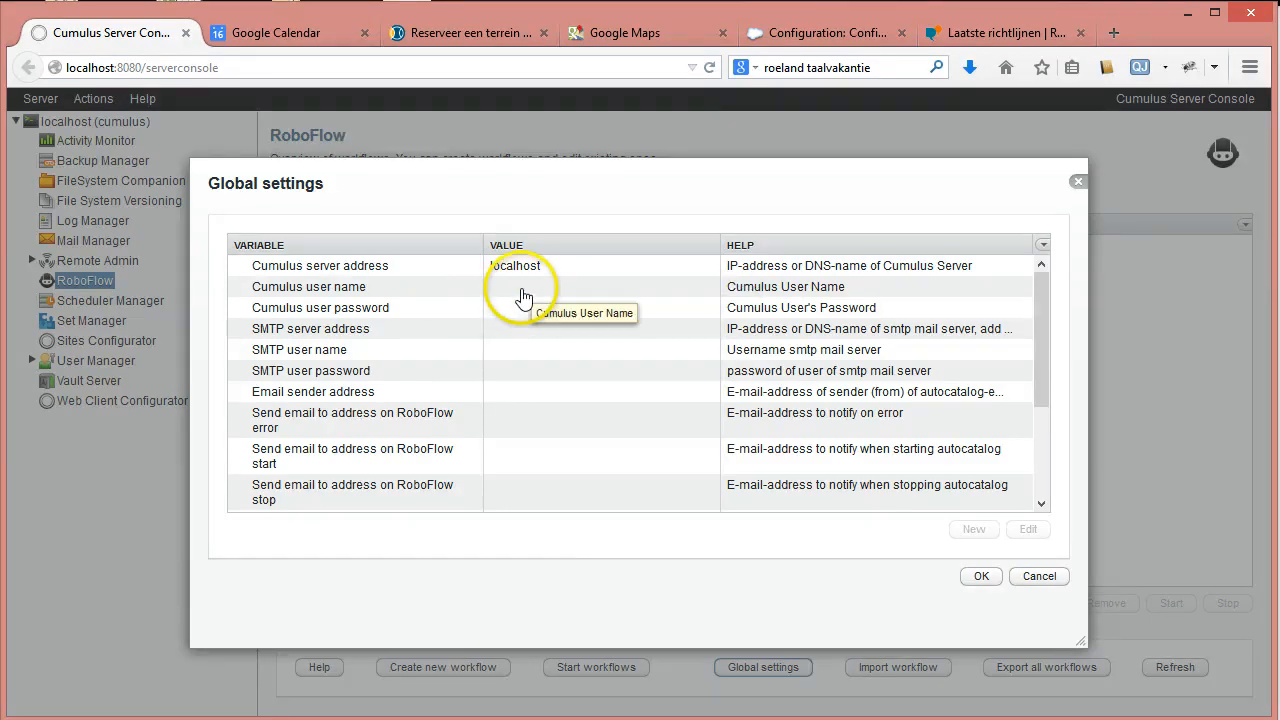
double_click(521, 287)
Enter cumulus as the CumulusUser value and confirm it.
click(474, 371)
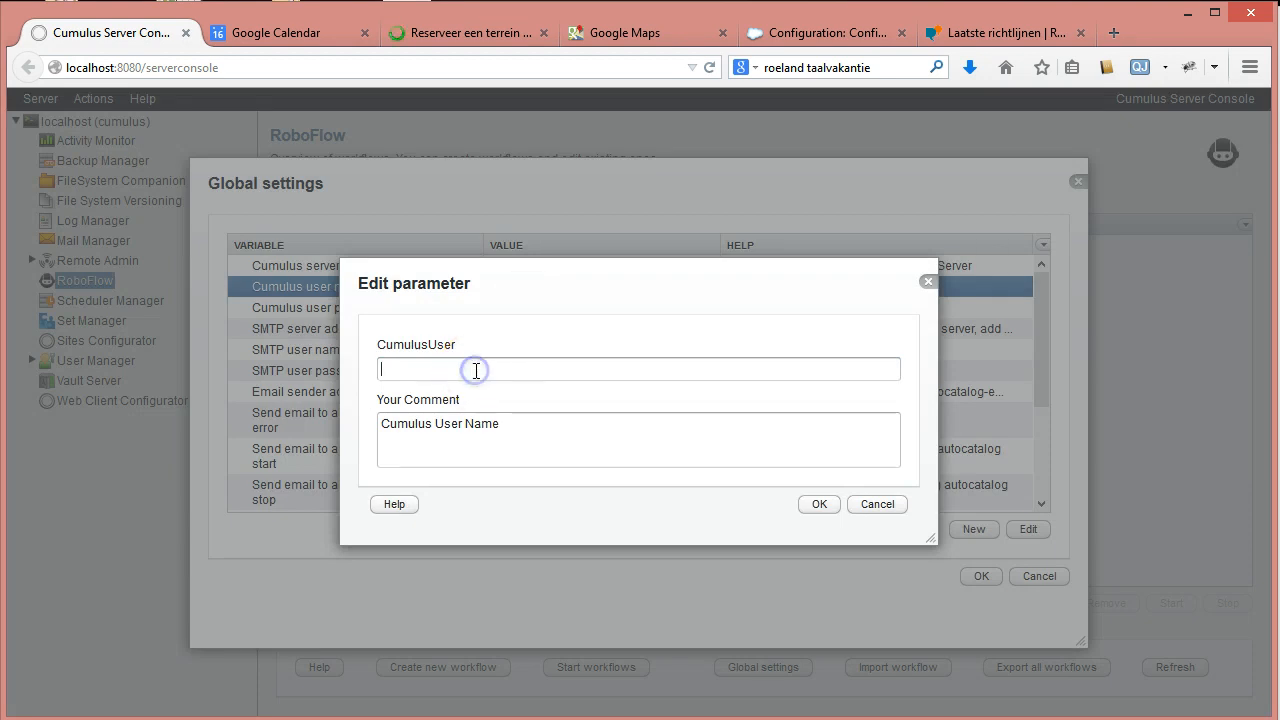
text(cumulus)
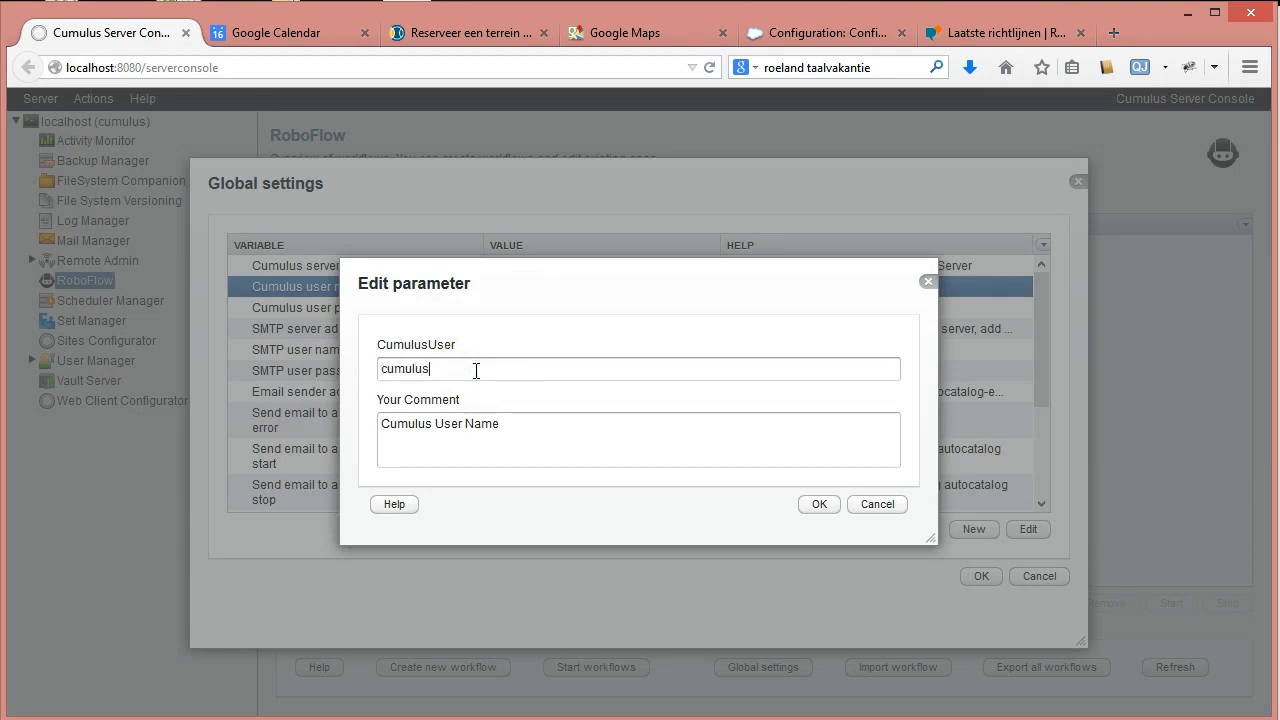
click(477, 345)
click(789, 538)
click(819, 504)
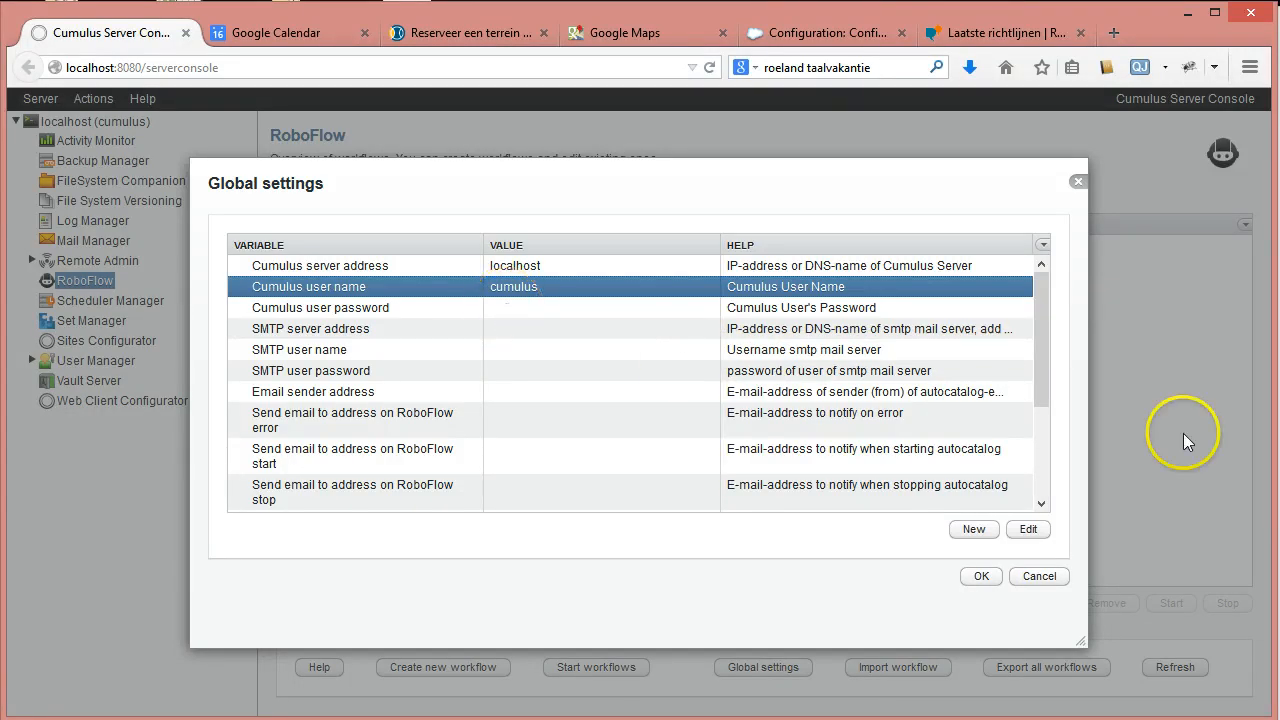
click(1040, 313)
Set the SMTP server address to 127.0.0.1 and enter the SMTP user name.
drag(1040, 313, 1043, 286)
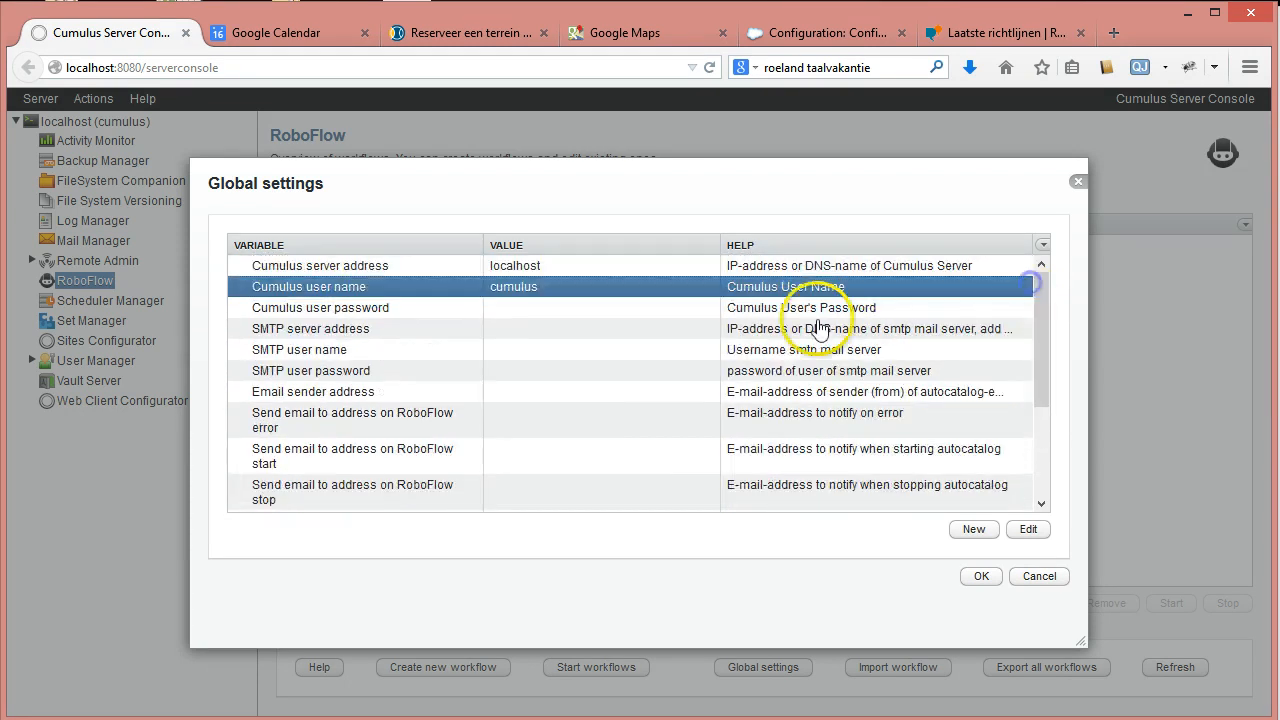
double_click(522, 329)
text(12)
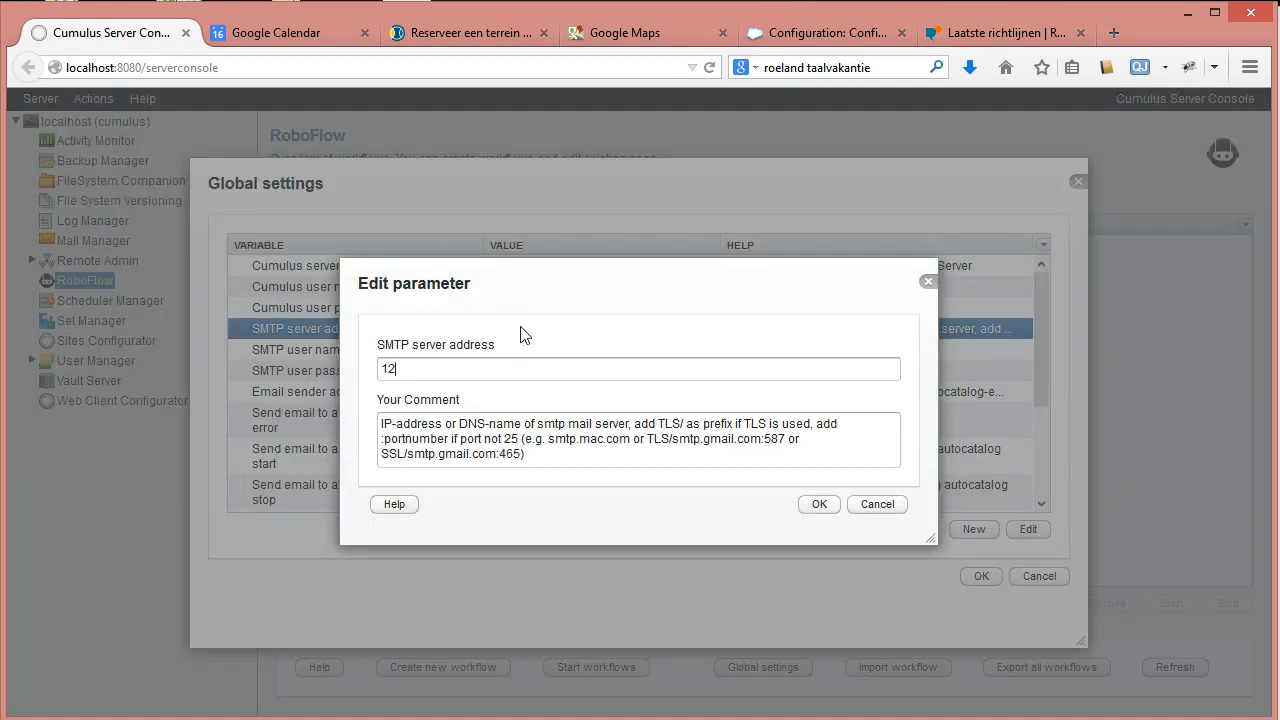
text(7.0.0.1)
click(818, 504)
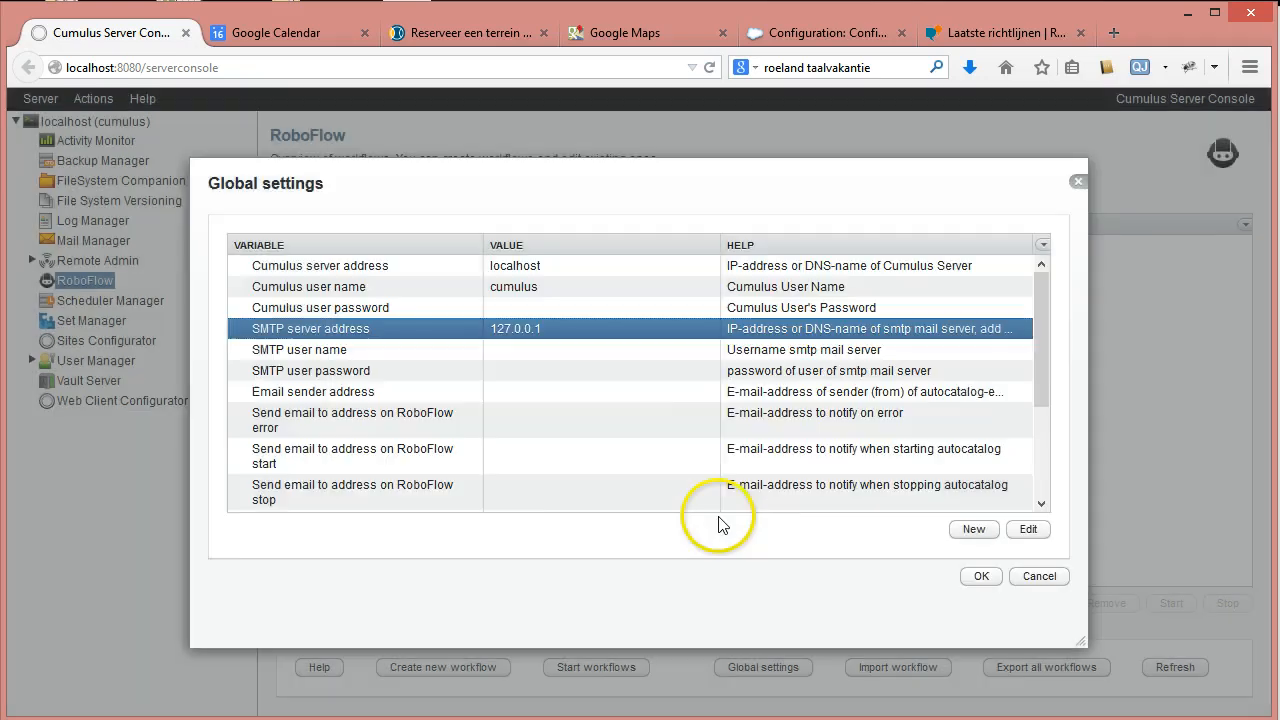
click(509, 355)
double_click(509, 355)
text(admin)
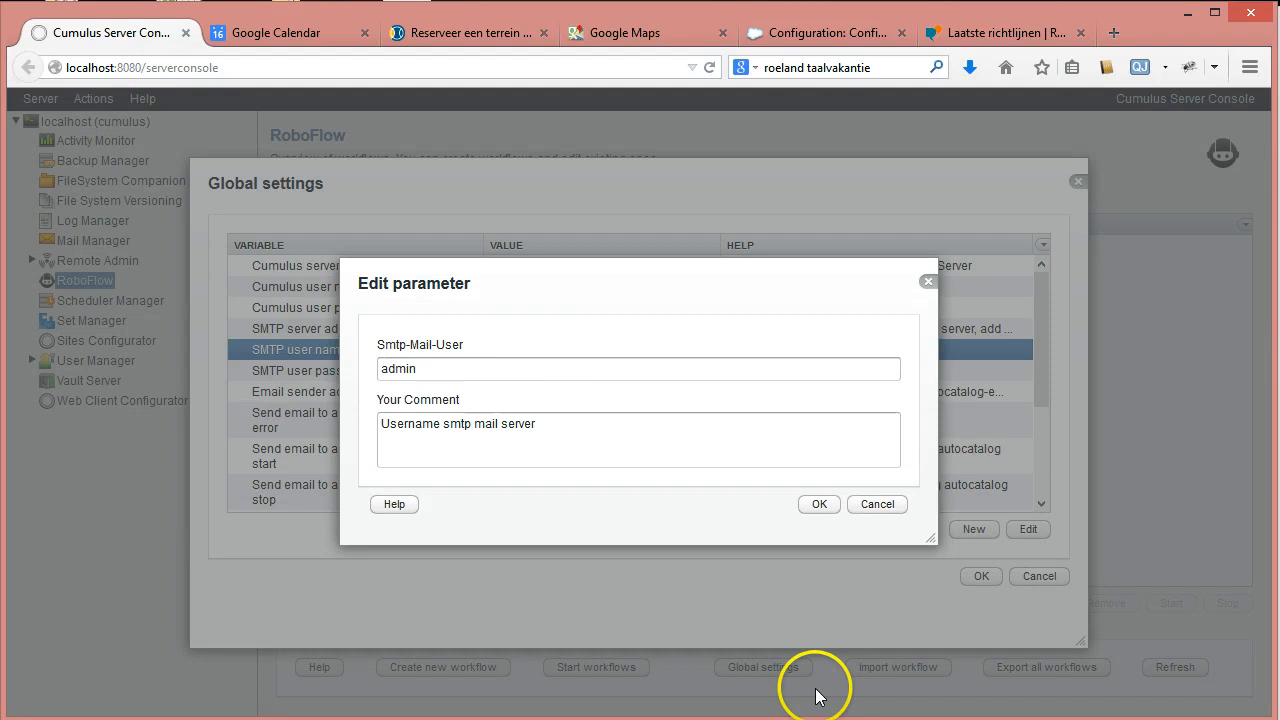
click(819, 504)
Enter and confirm the SMTP user password.
click(527, 376)
double_click(527, 376)
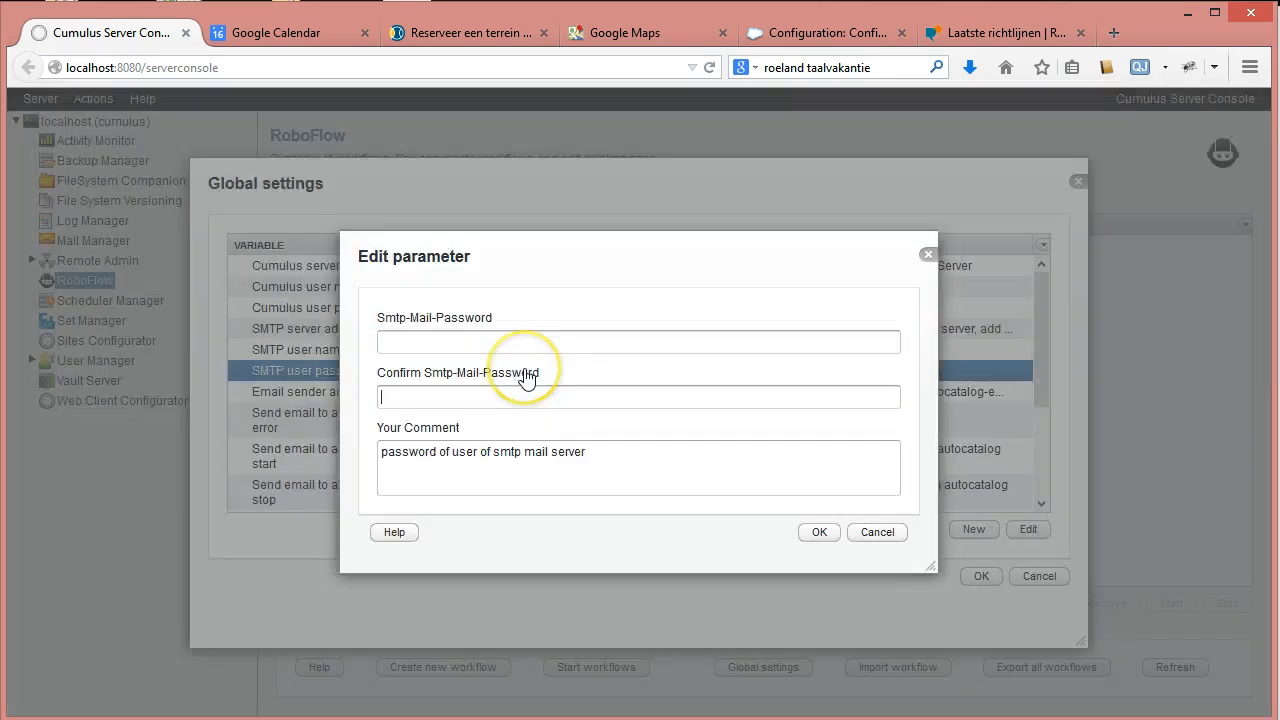
click(527, 376)
text(*****)
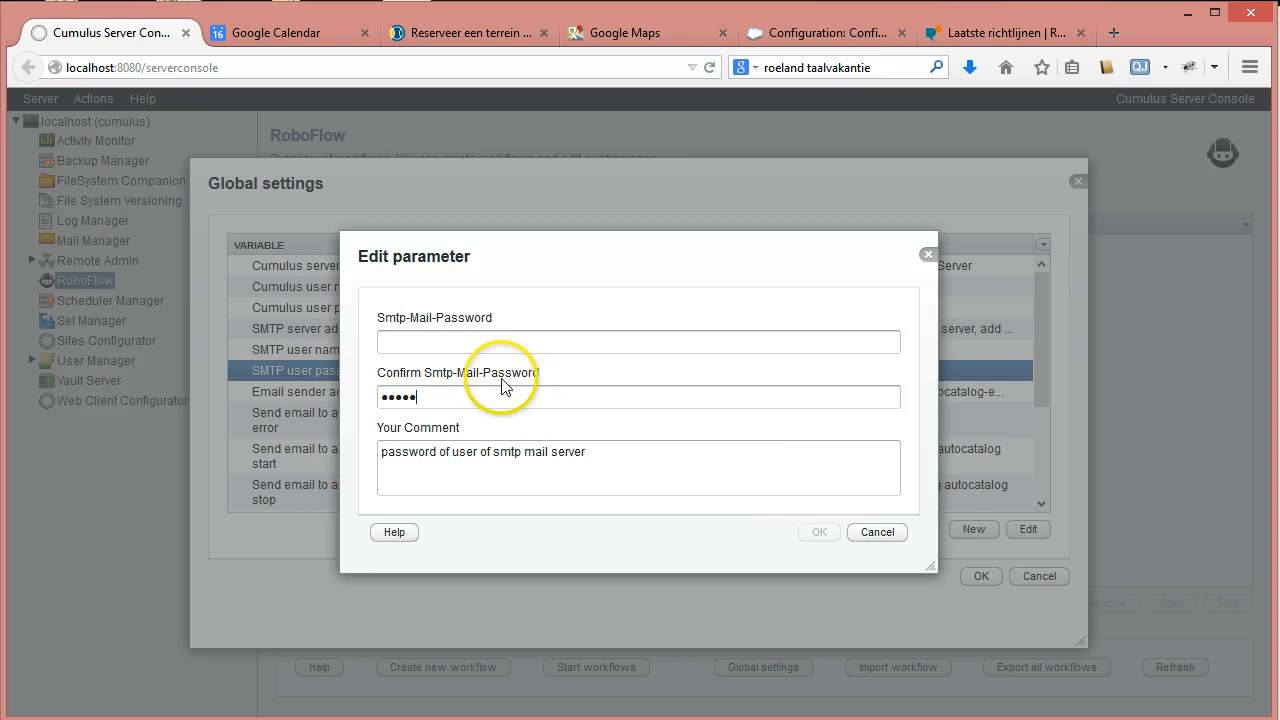
click(410, 341)
text(*****)
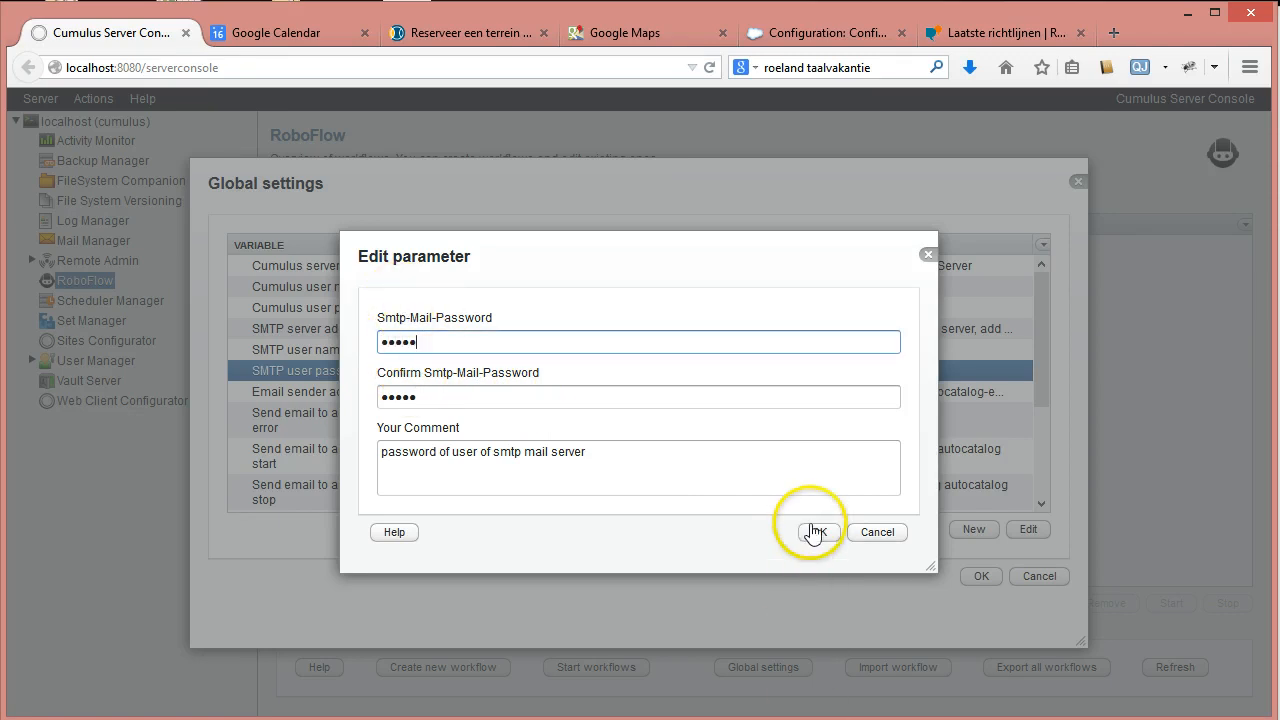
click(814, 536)
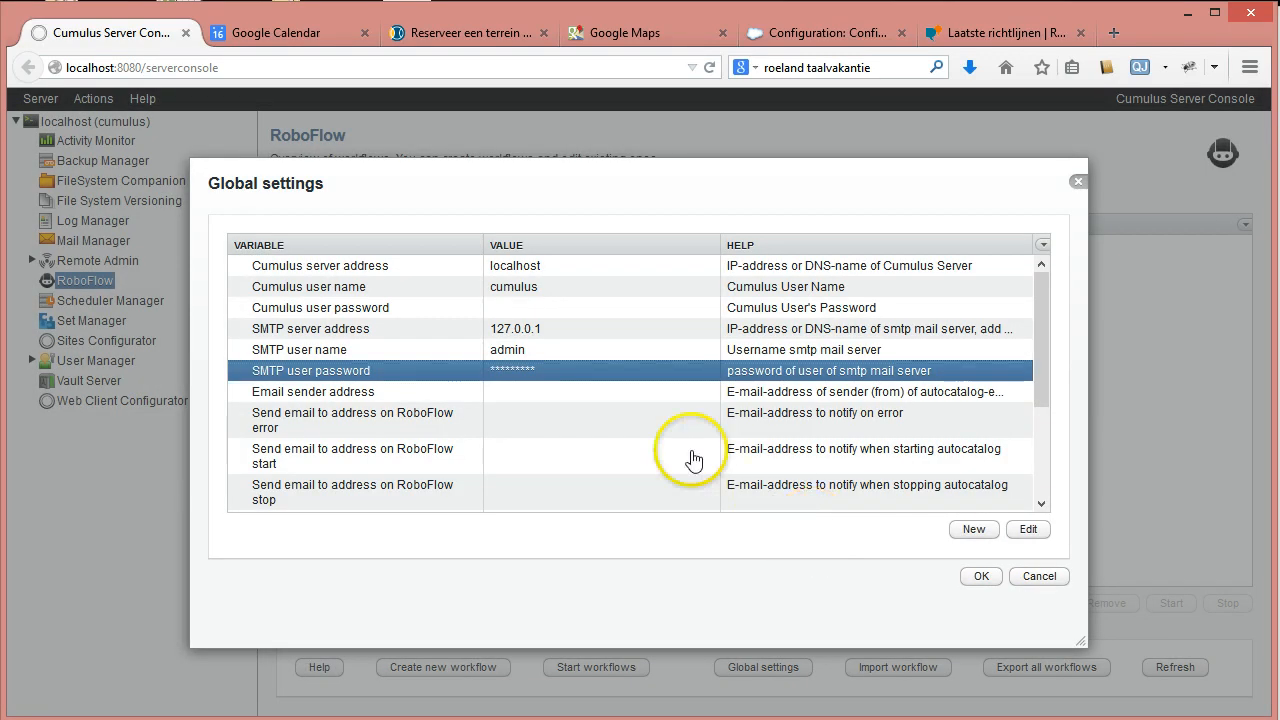
Fill in the sender and error-notification e-mail addresses and save the global settings.
double_click(512, 396)
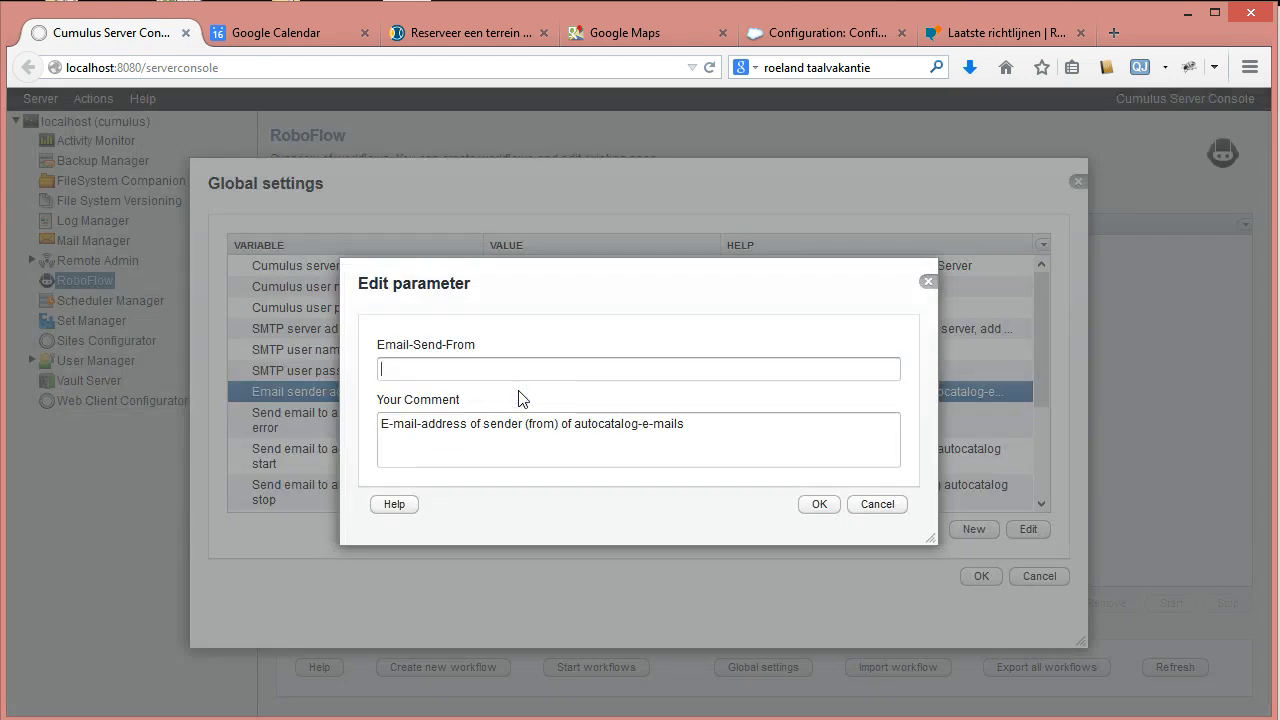
text(admin@localhost)
drag(499, 374, 238, 347)
key(ctrl+c)
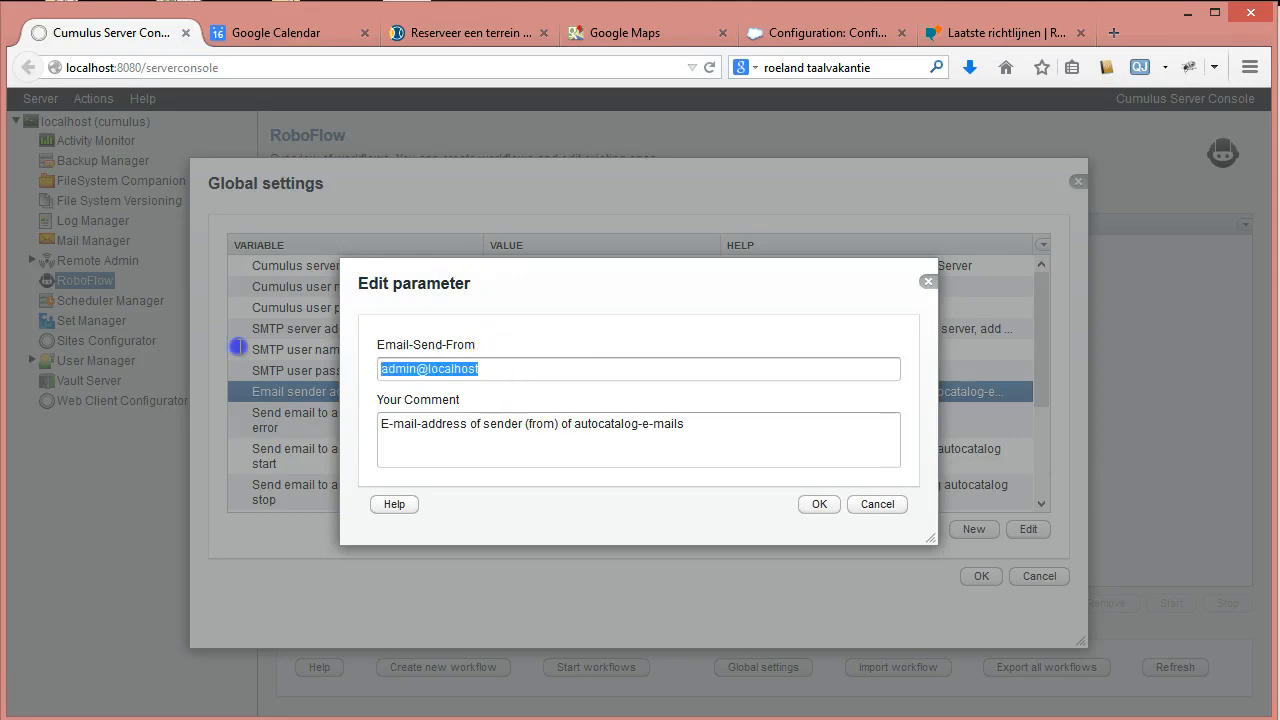
click(819, 504)
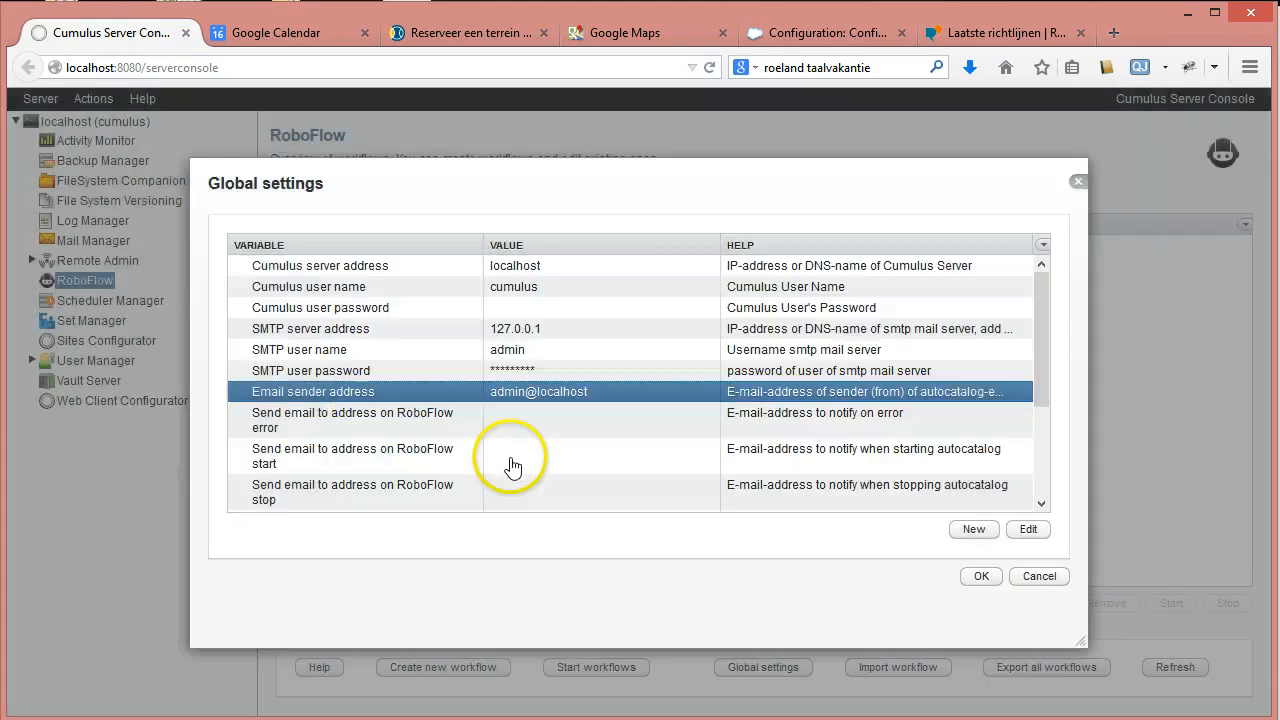
double_click(508, 422)
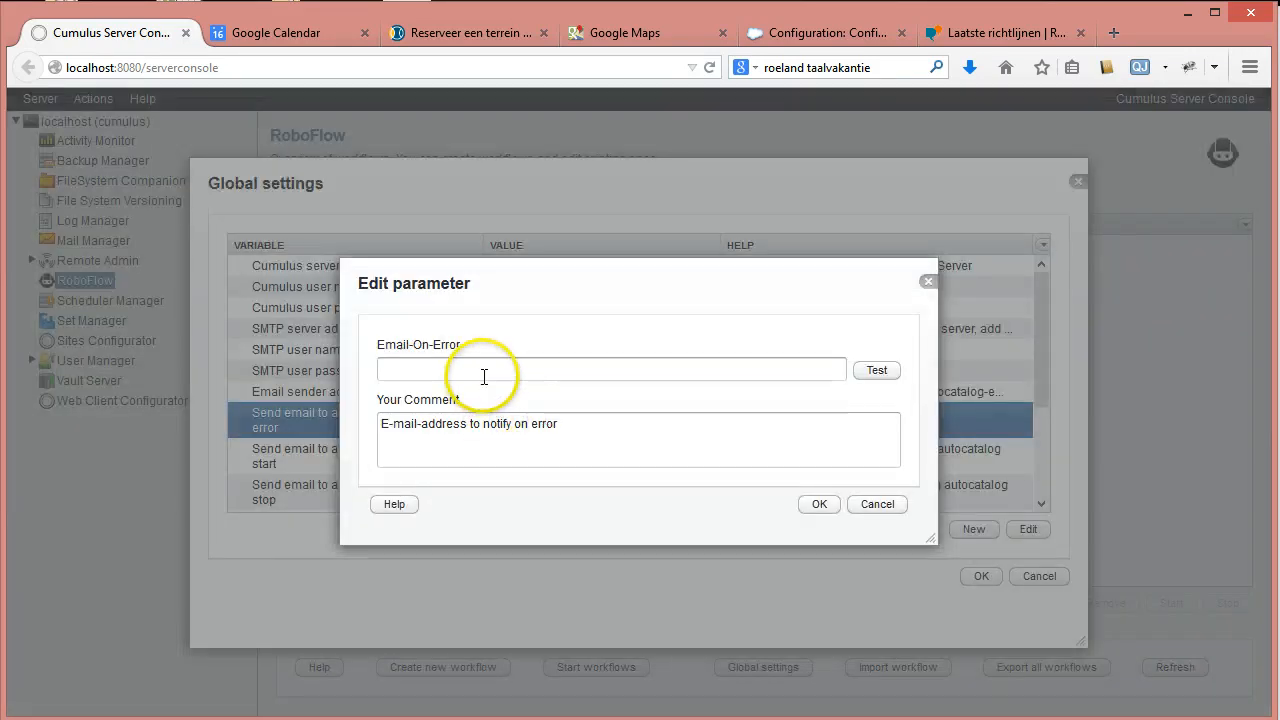
click(484, 372)
key(ctrl+v)
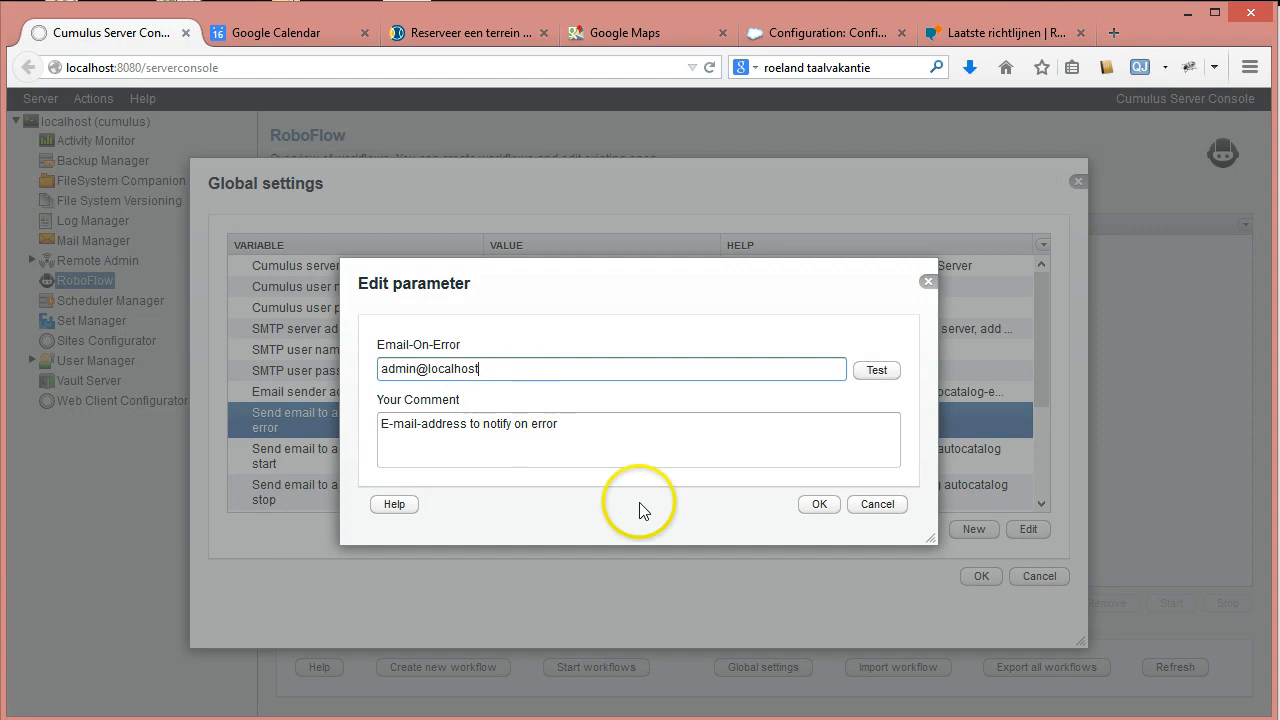
click(819, 504)
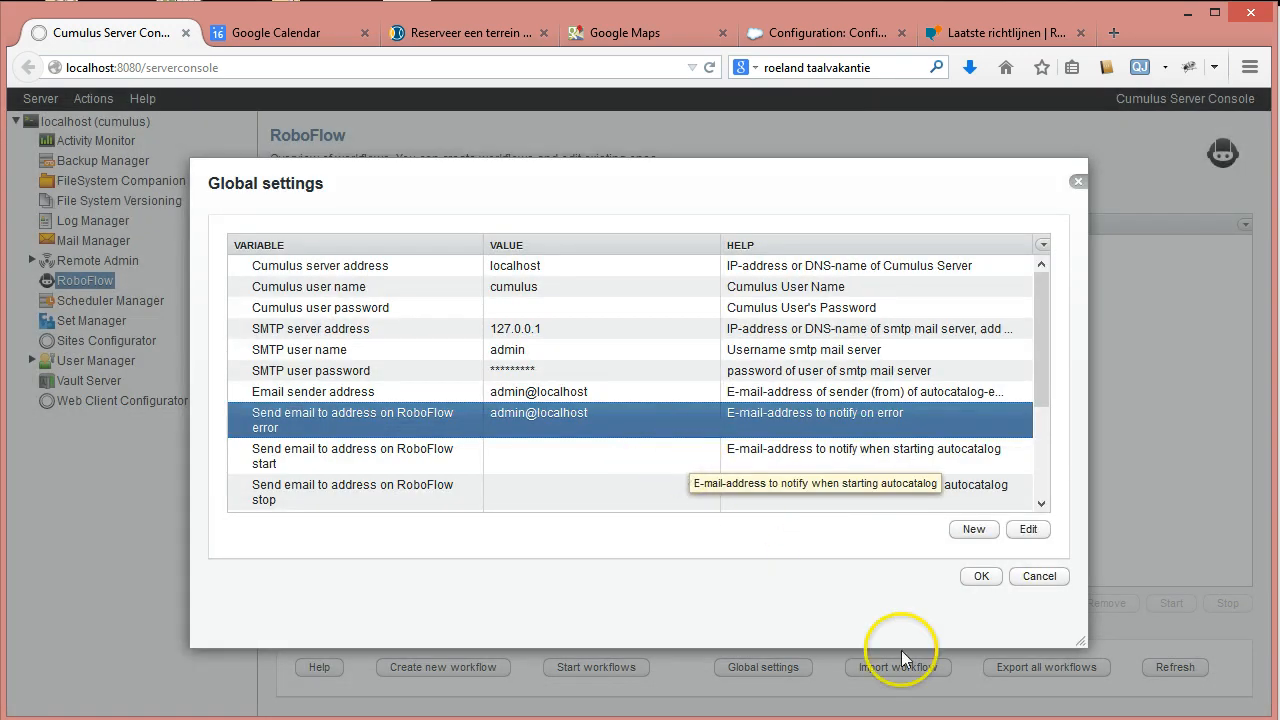
click(984, 578)
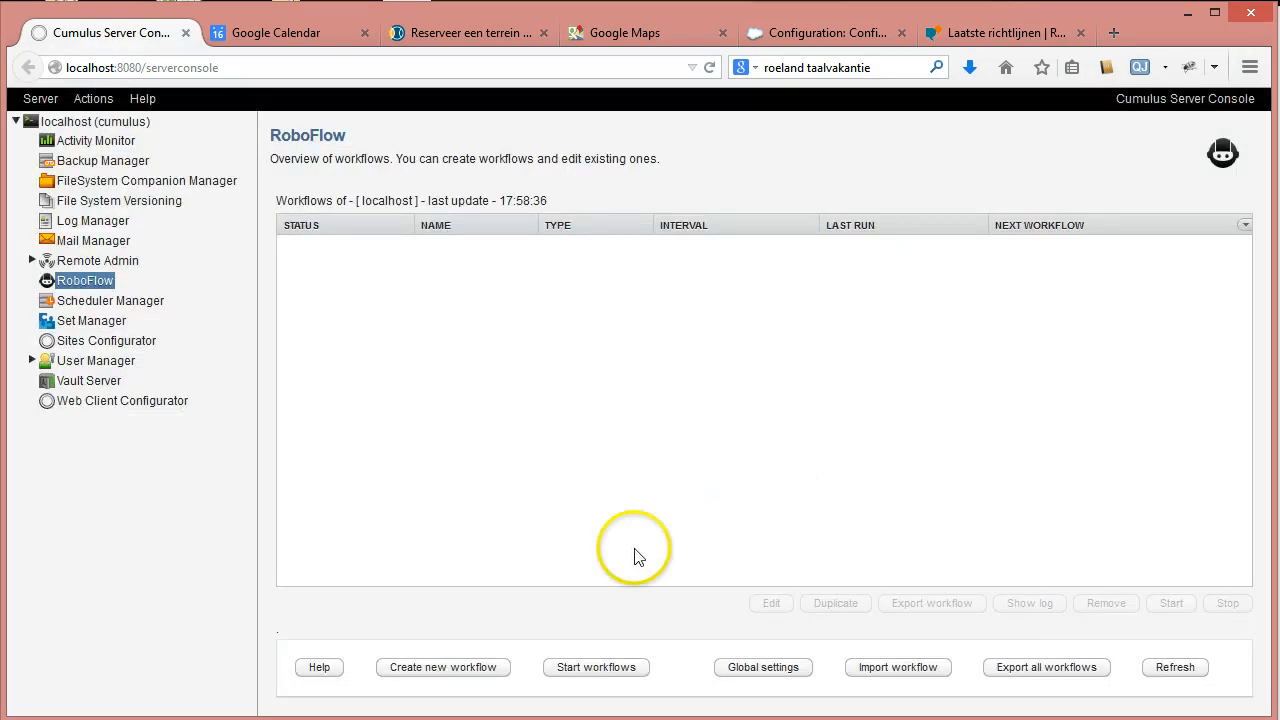
Start a new workflow and name it hotfolder-new-files.
click(455, 664)
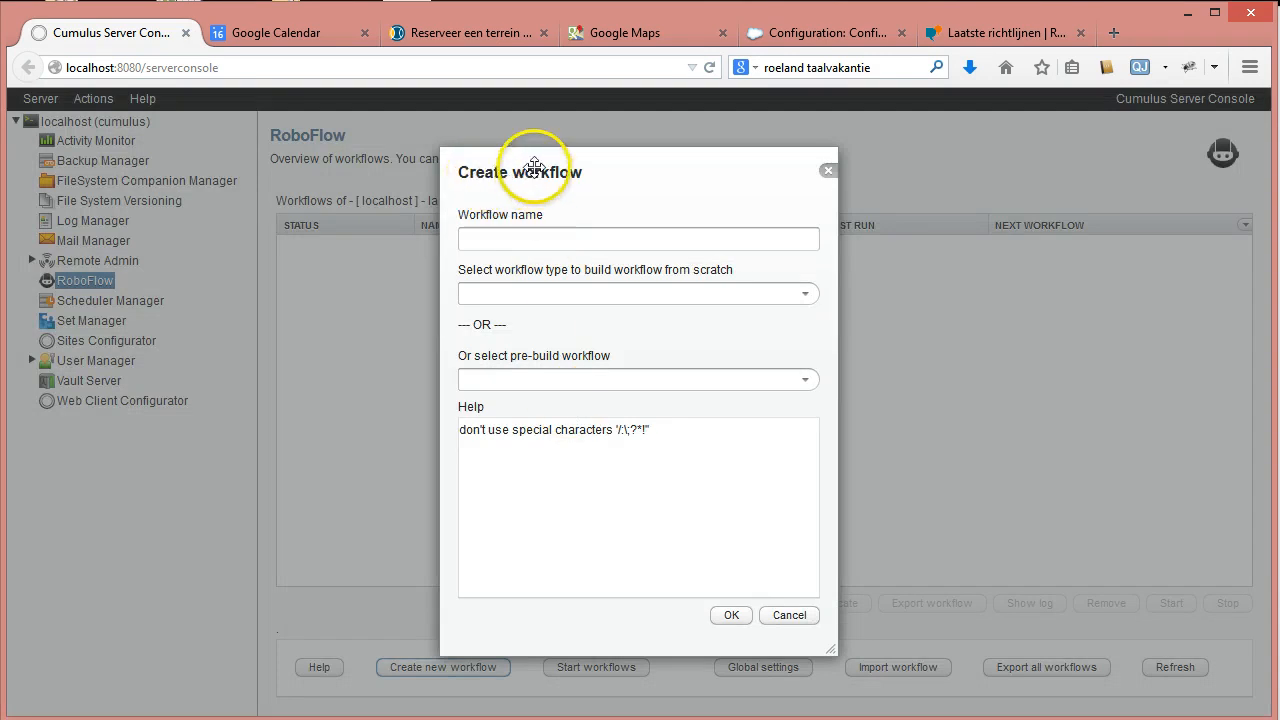
click(535, 239)
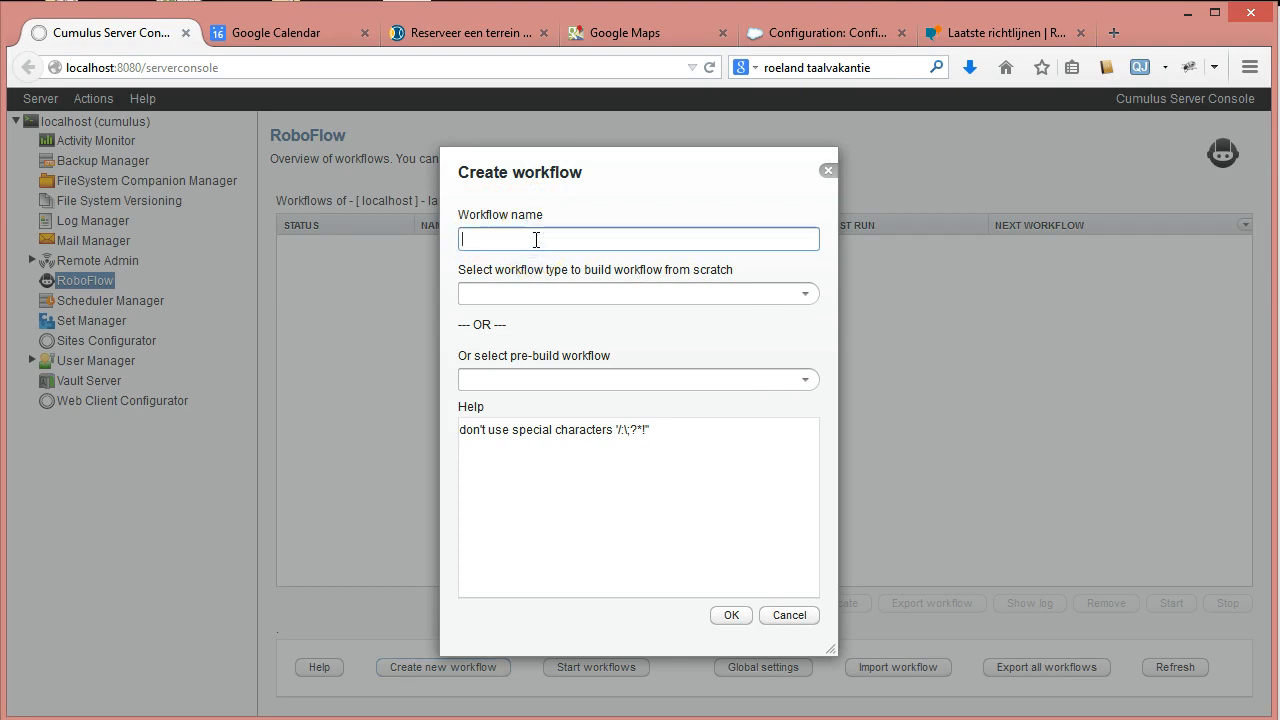
text(hotfolder-new files)
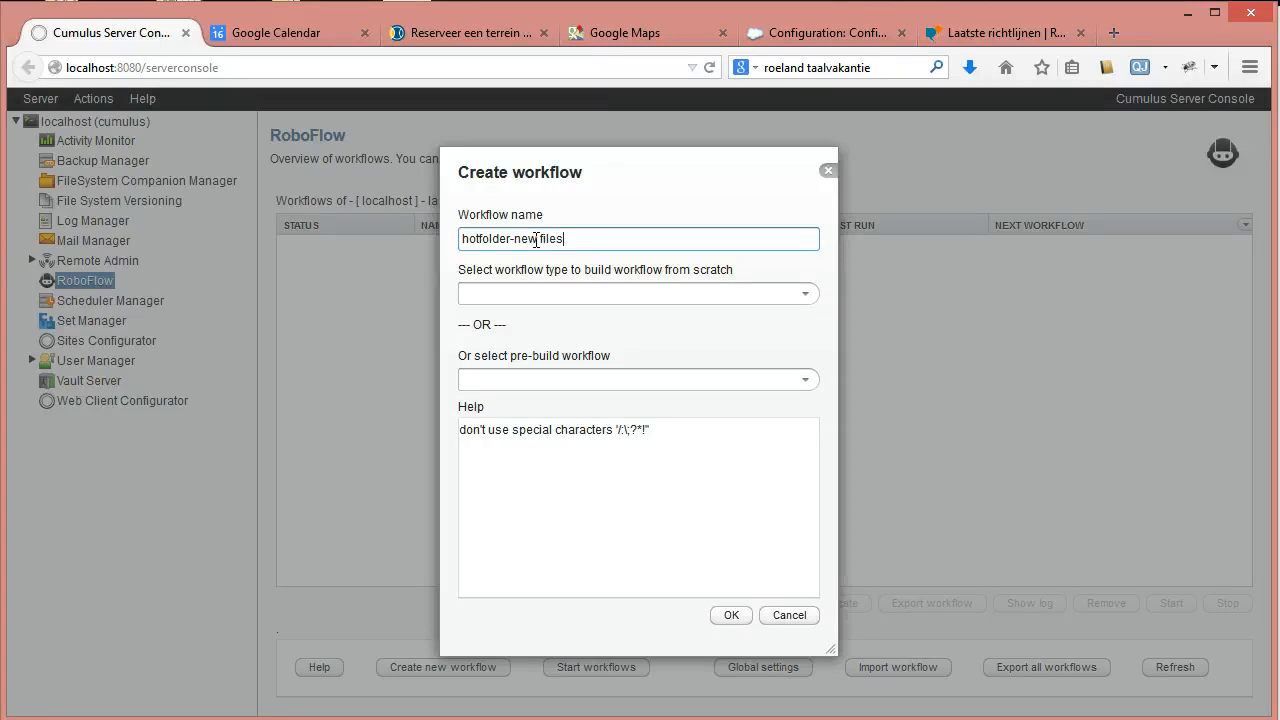
click(562, 246)
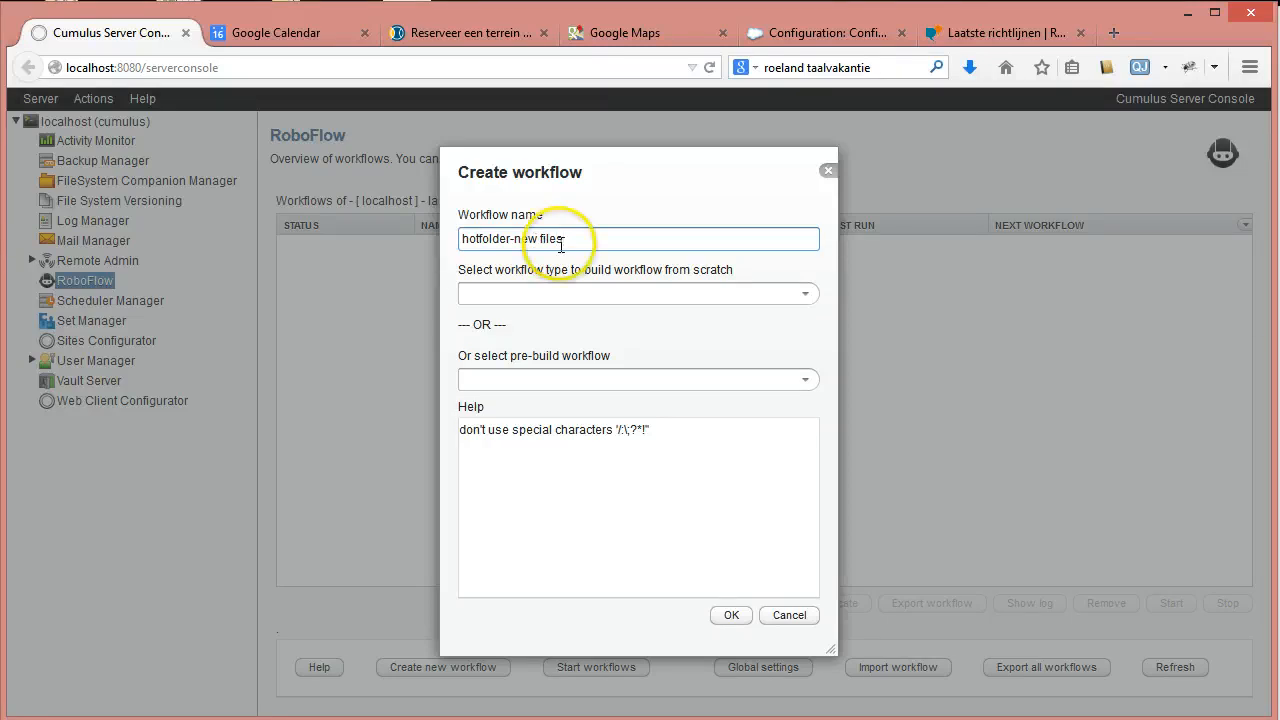
key(Left)
key(Left)
key(Left)
key(BackSpace)
text(-)
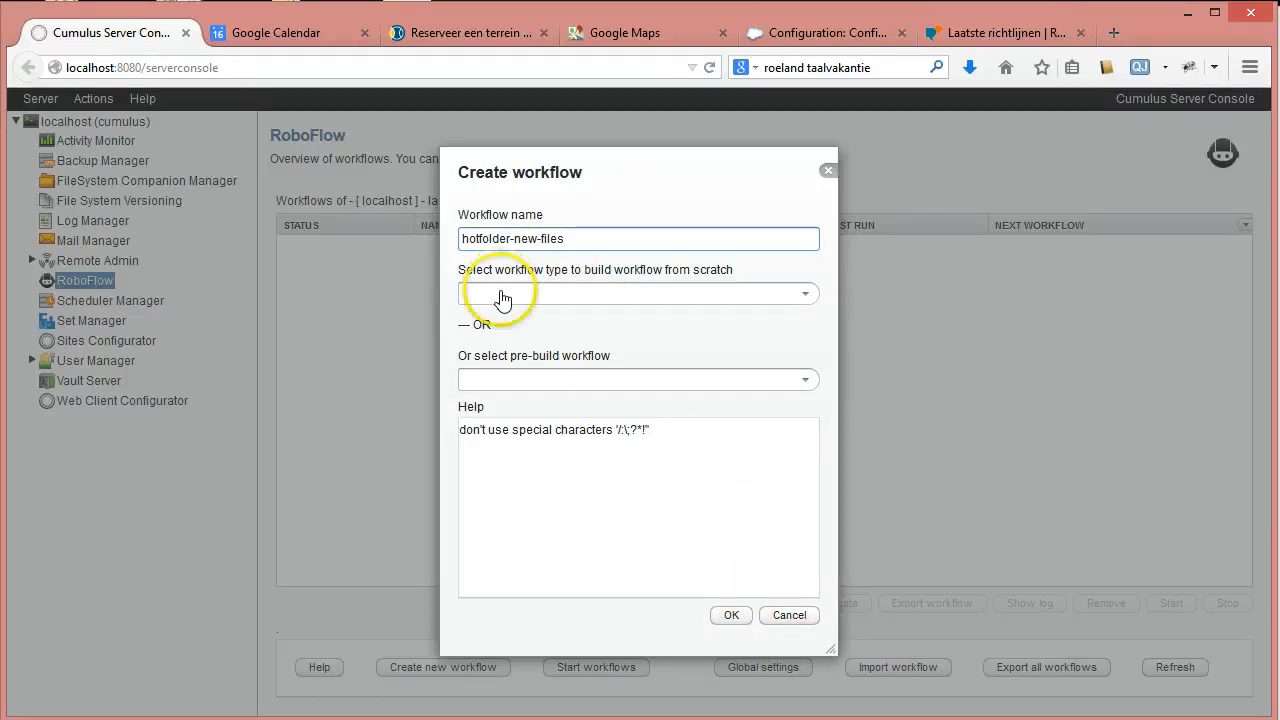
Set the workflow type to 'Process newly dropped files in hot folder'.
click(806, 379)
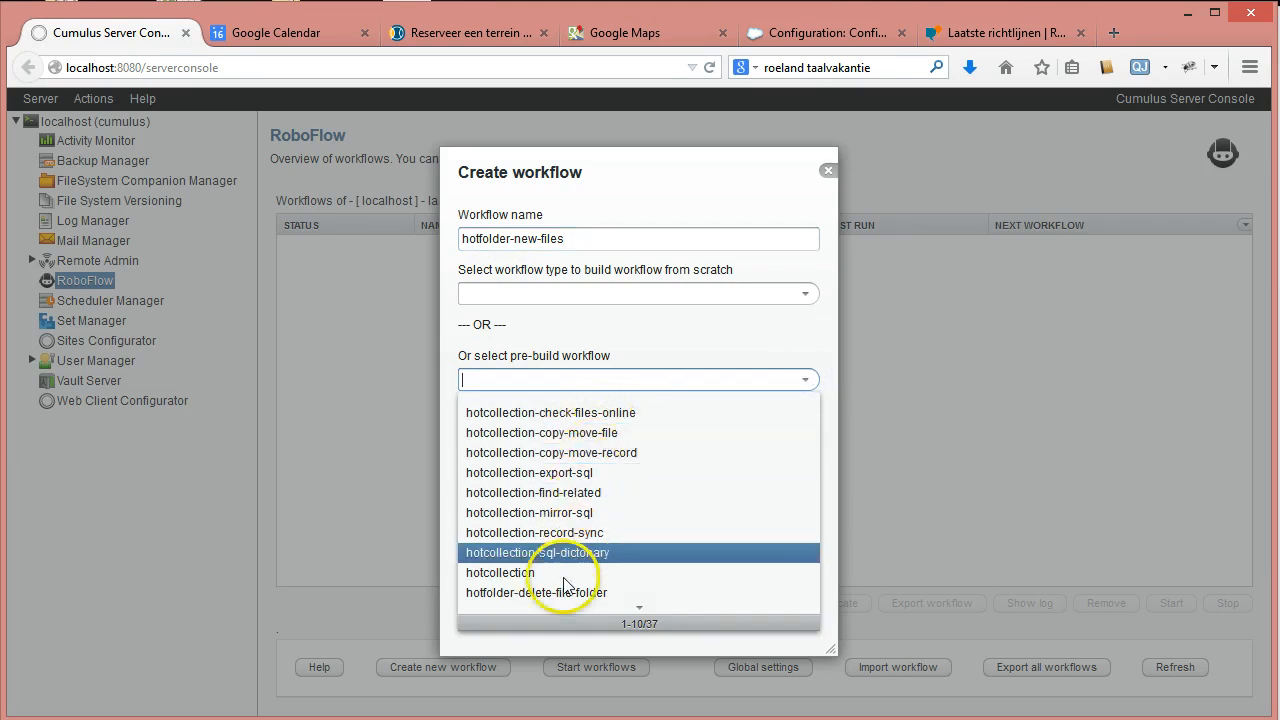
click(640, 609)
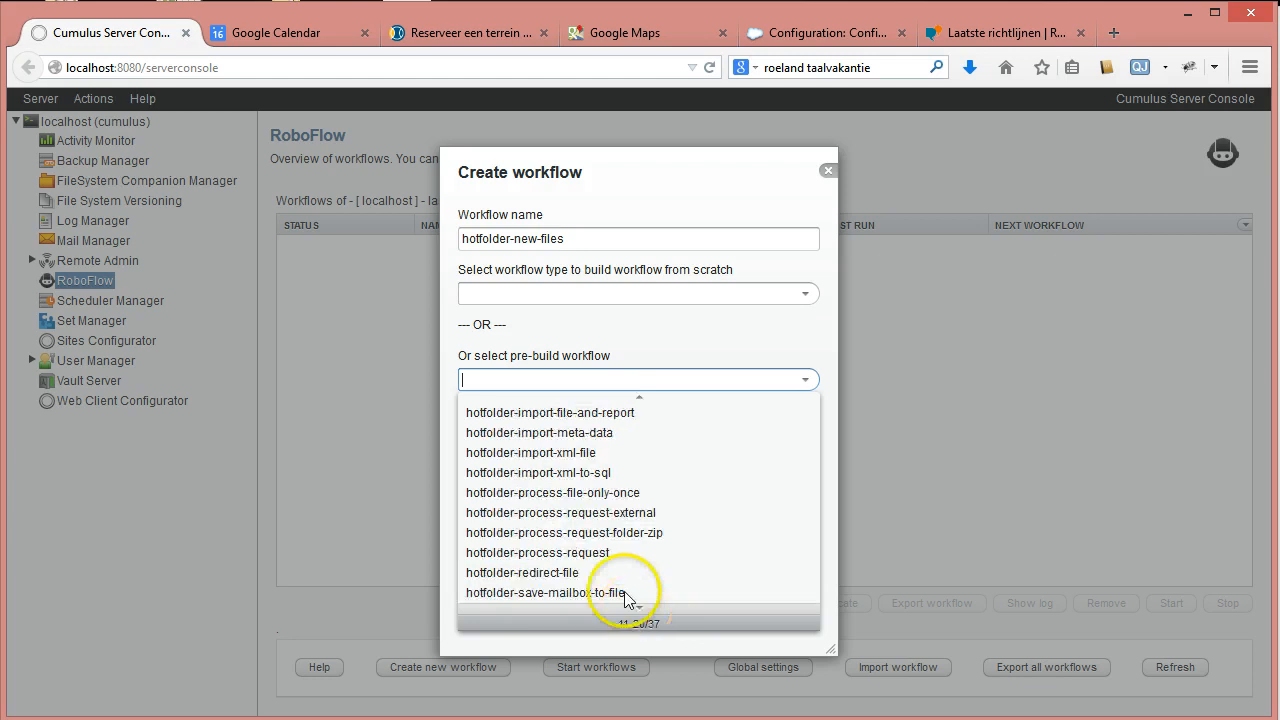
click(641, 399)
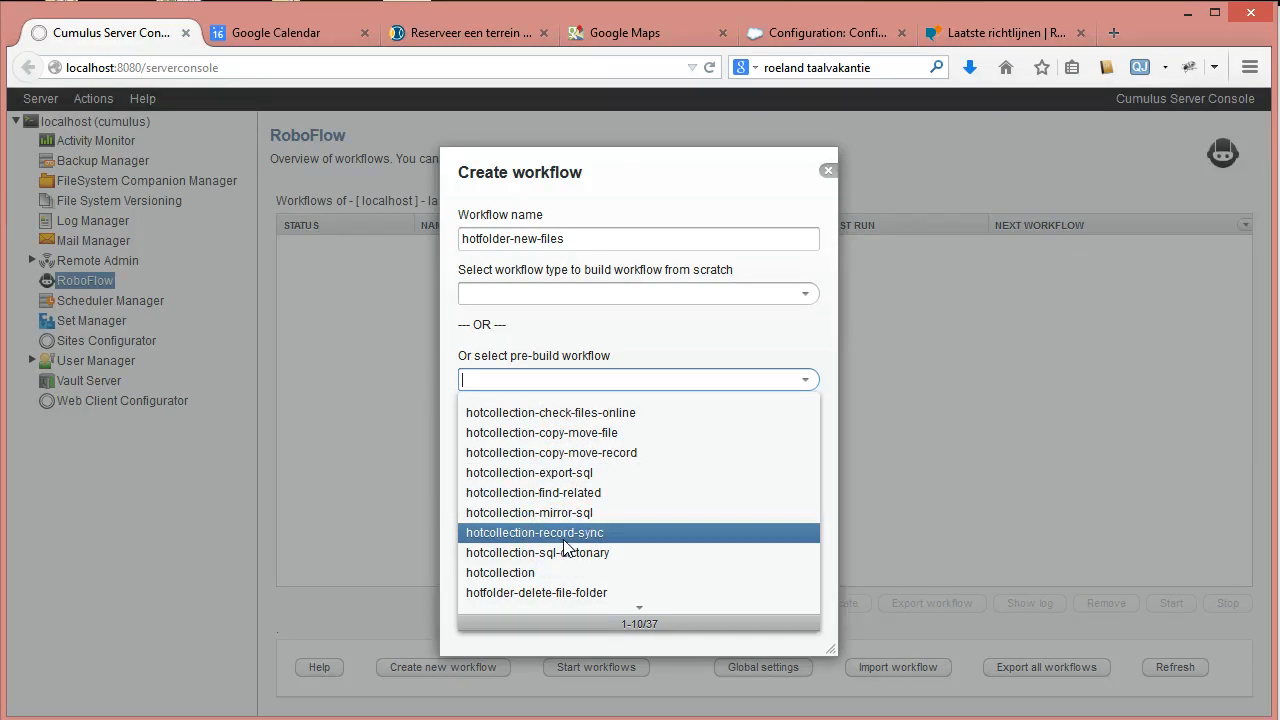
click(656, 334)
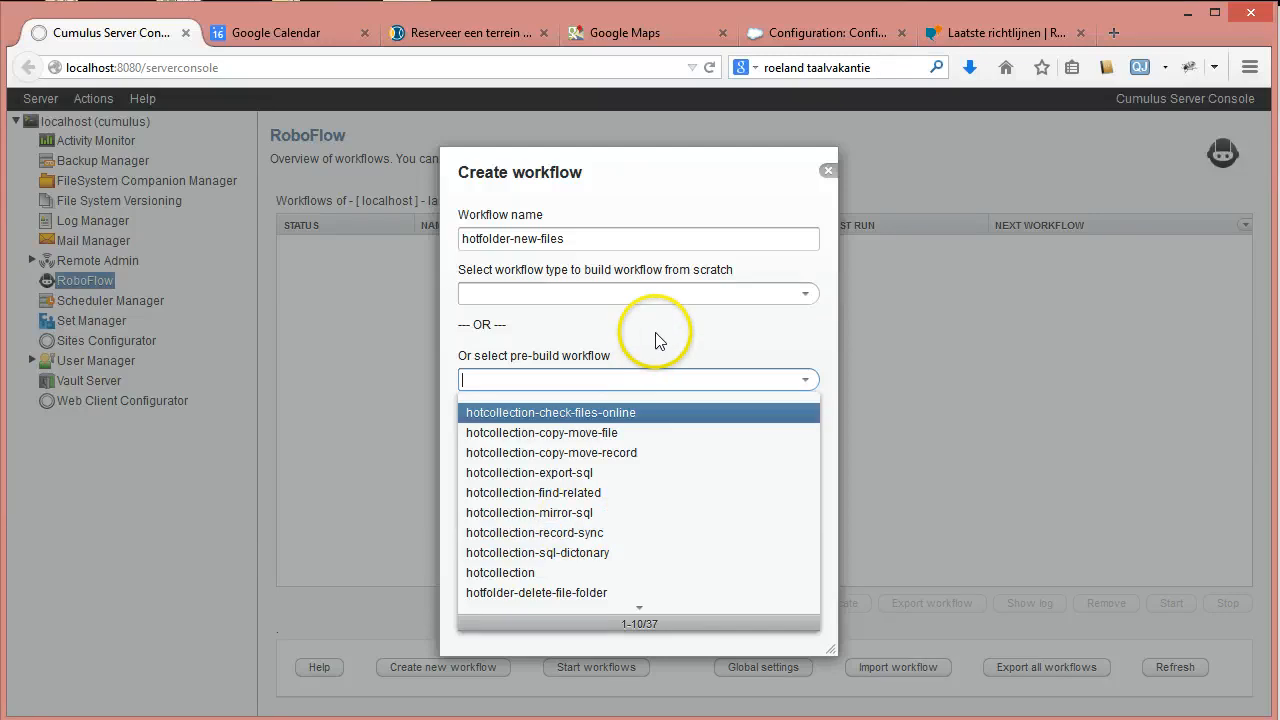
click(806, 296)
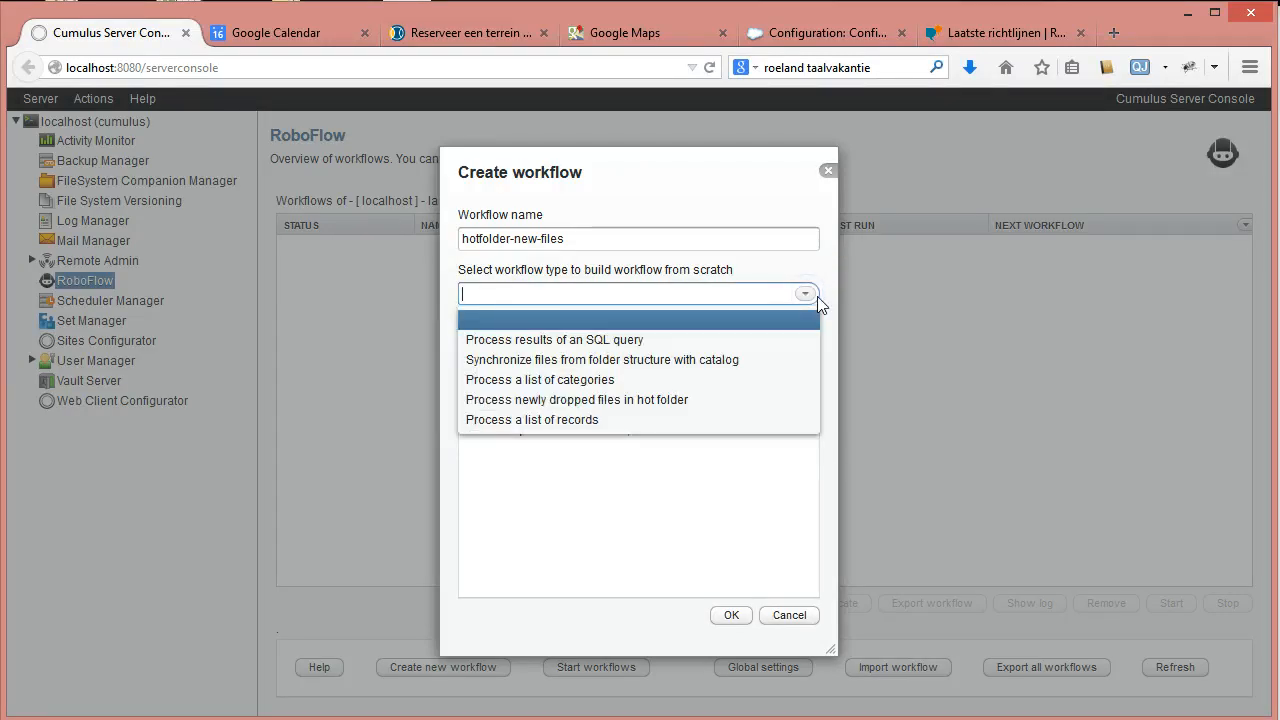
click(808, 290)
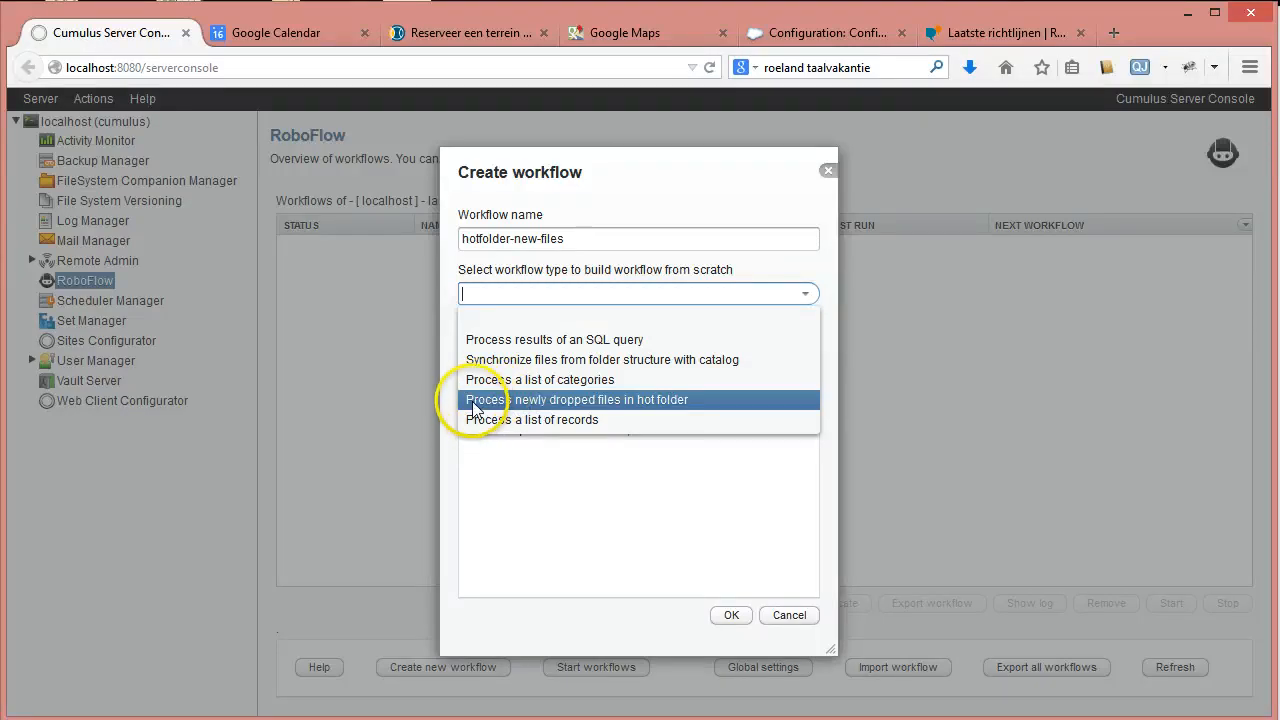
click(657, 402)
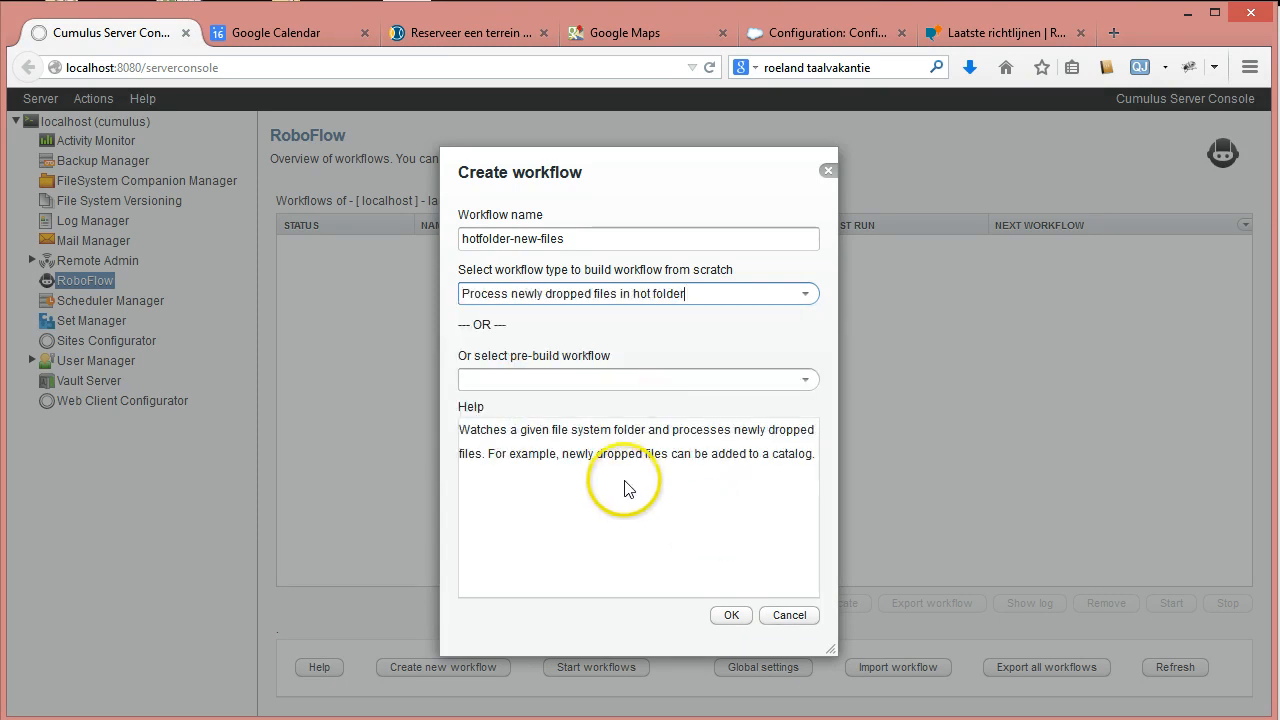
Create the workflow and set its Interval to '-2 run on demand'.
click(731, 615)
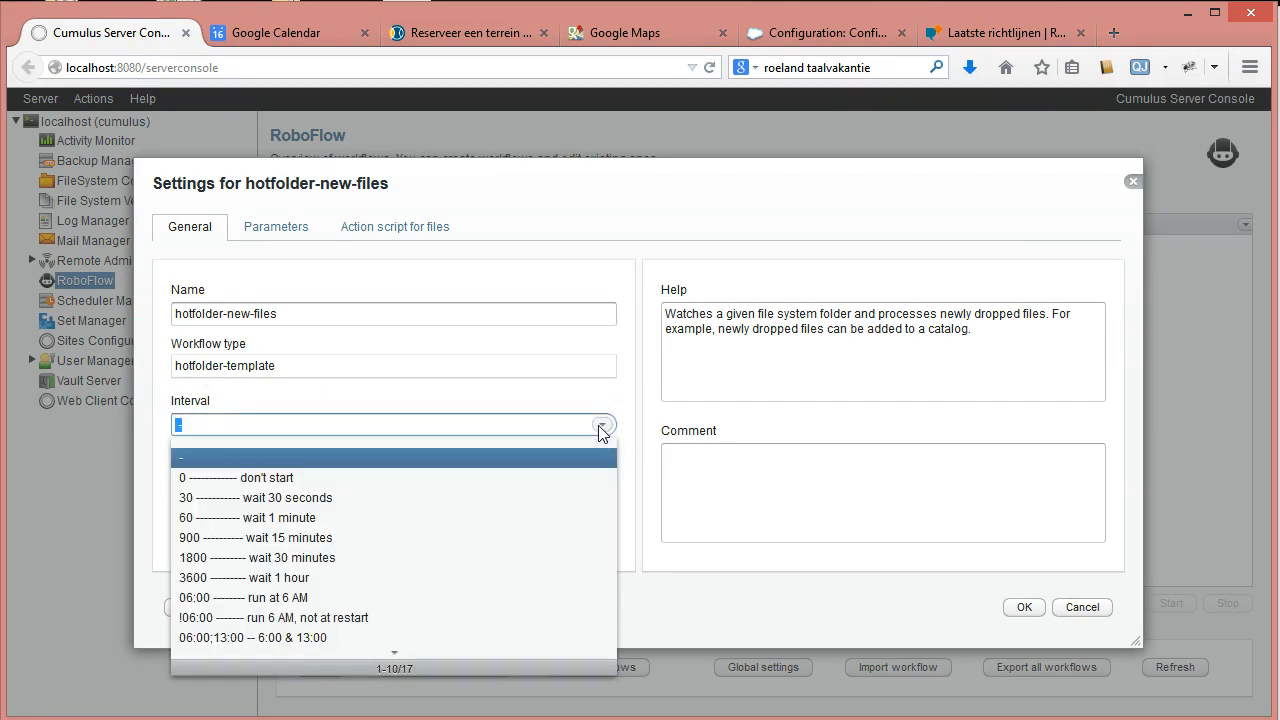
click(394, 651)
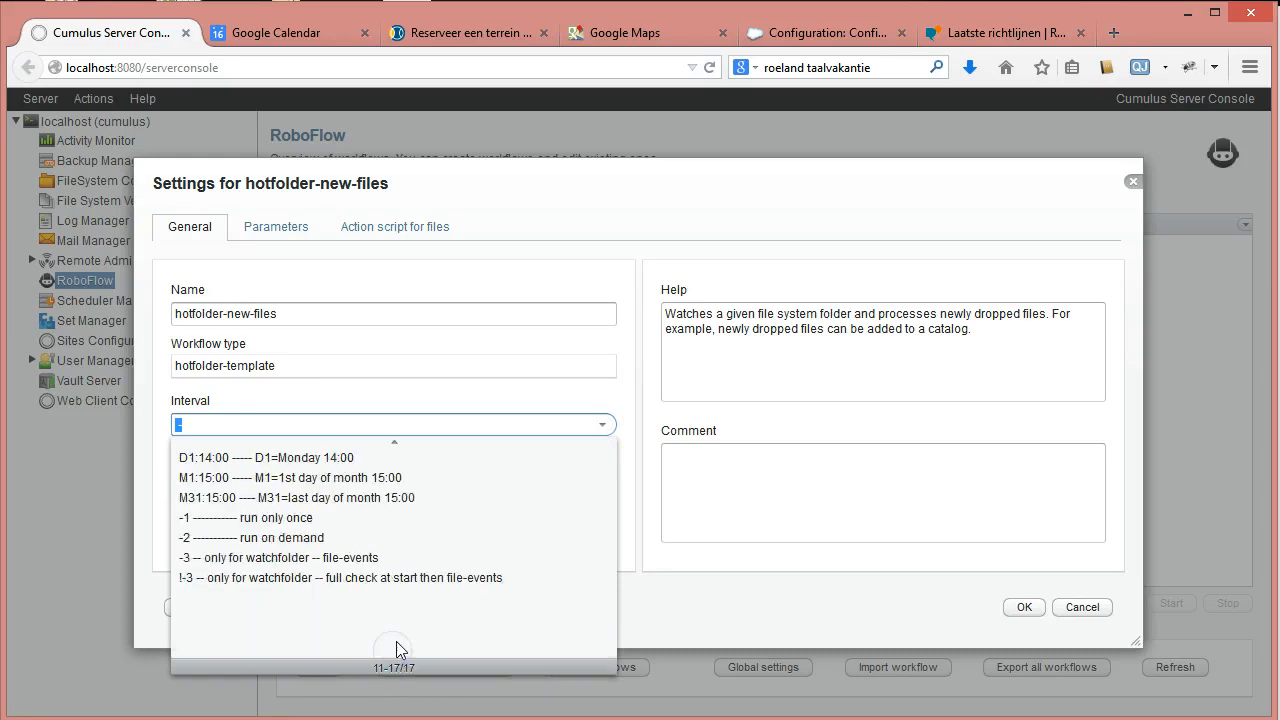
click(214, 540)
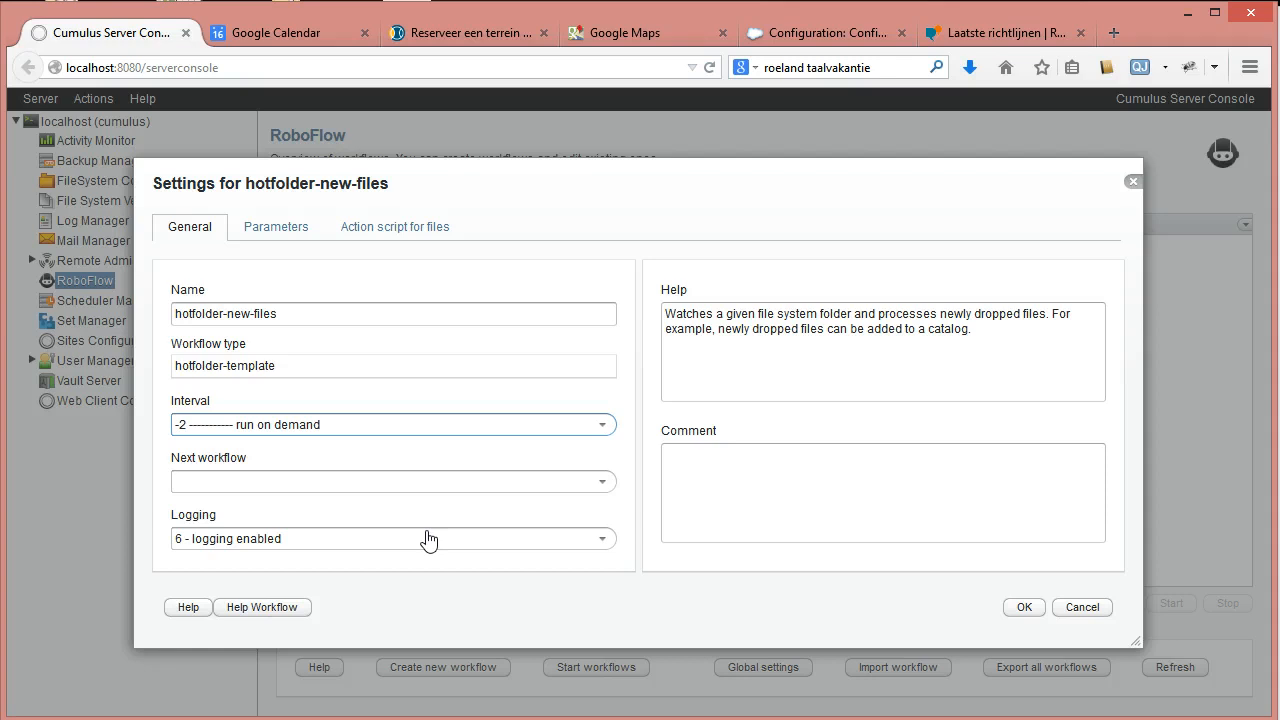
Set Hot folder to a newly created workflows\hotfolder-new-files\dropfolder folder.
click(276, 230)
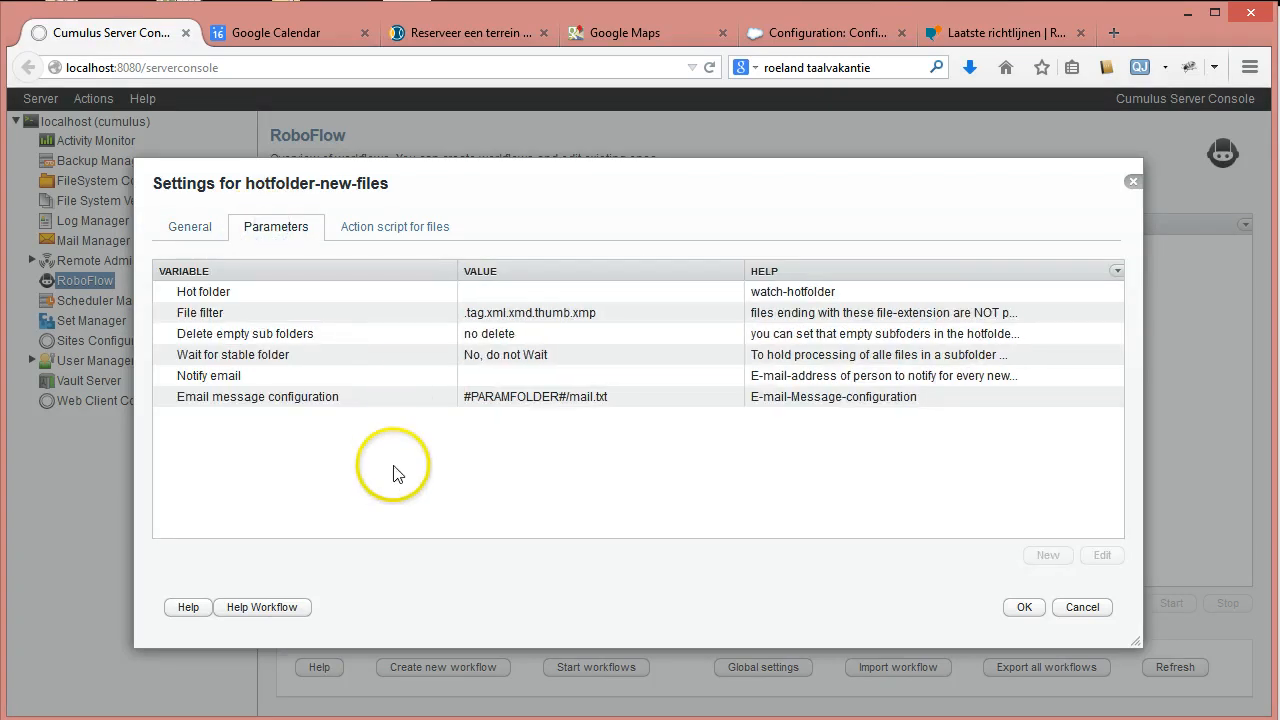
click(569, 295)
double_click(569, 295)
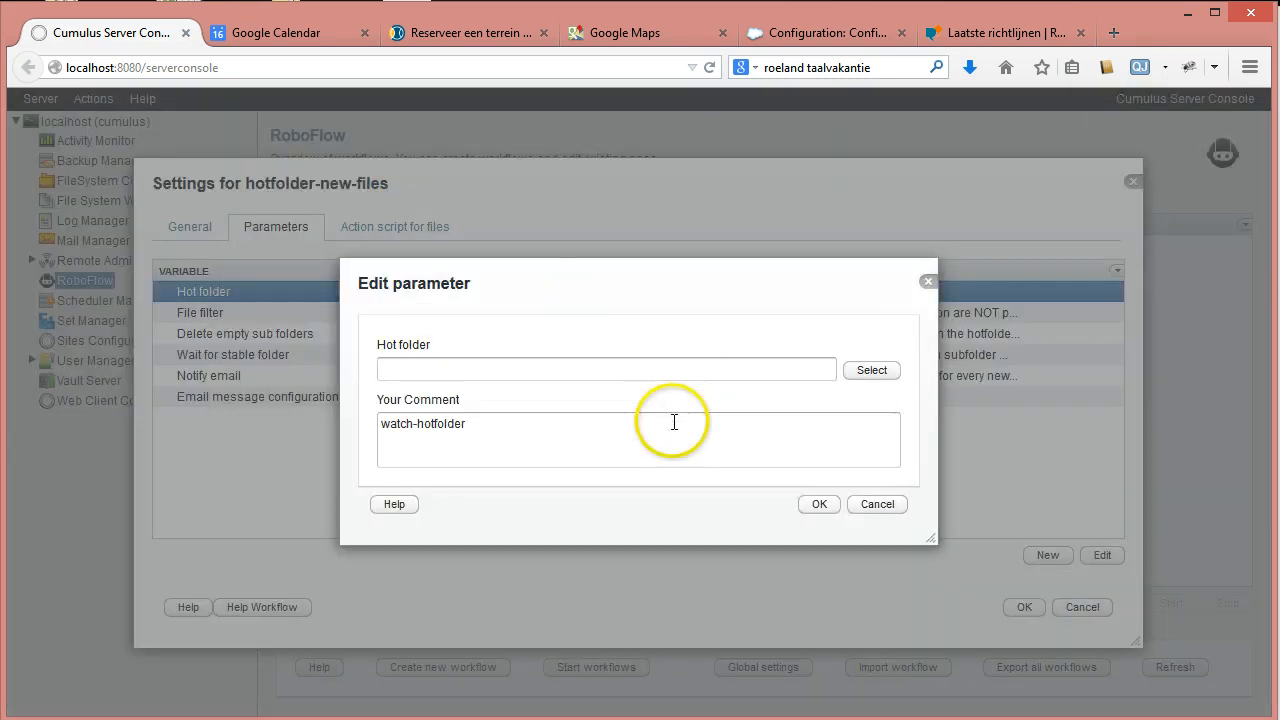
click(866, 372)
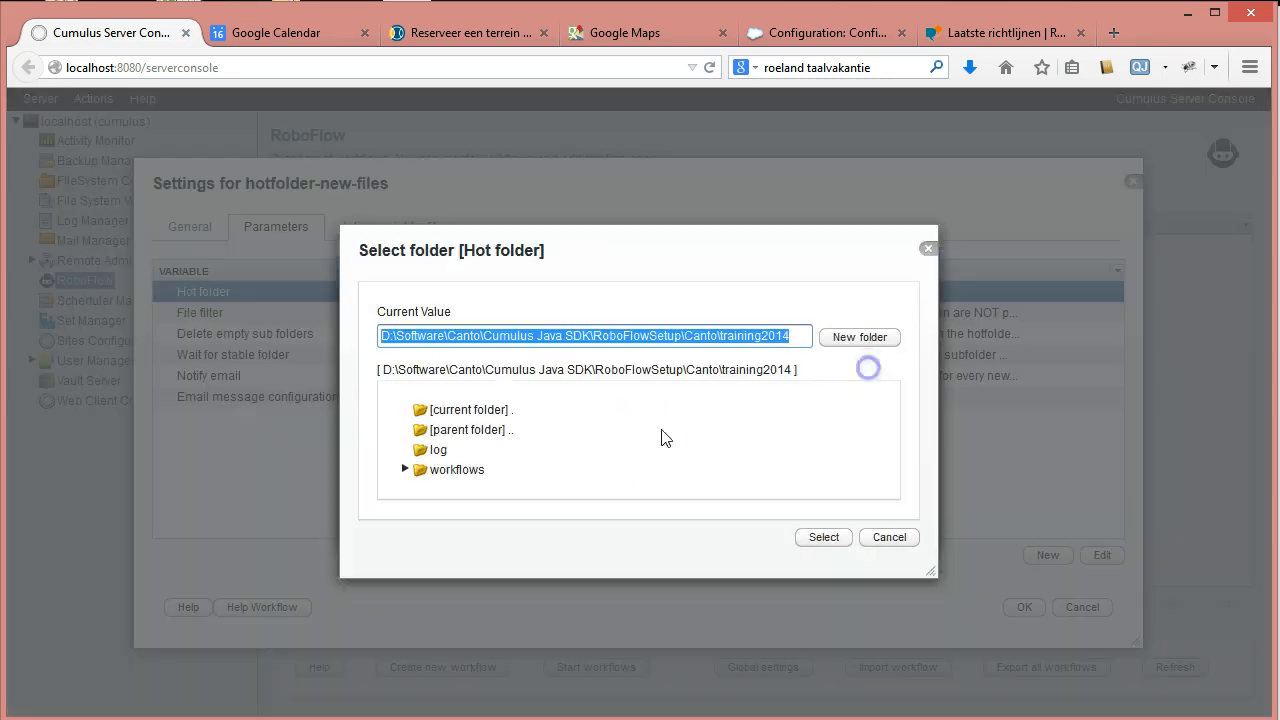
double_click(420, 471)
click(520, 482)
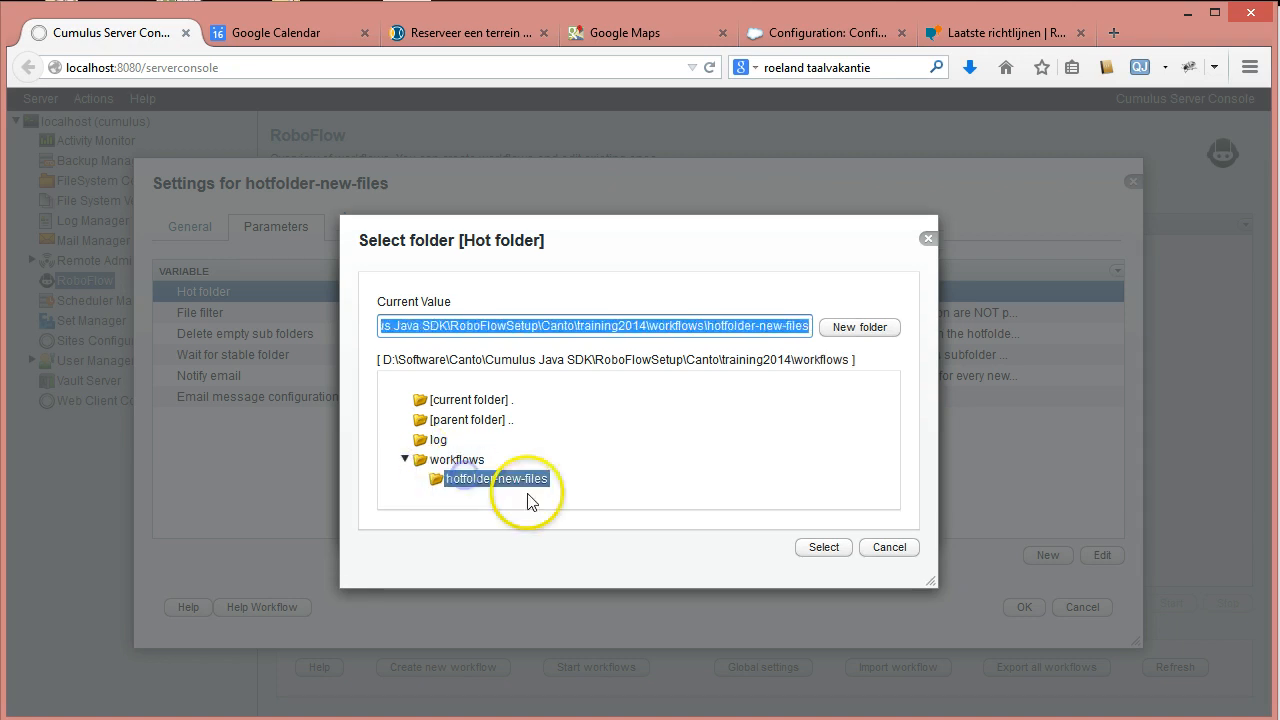
click(862, 326)
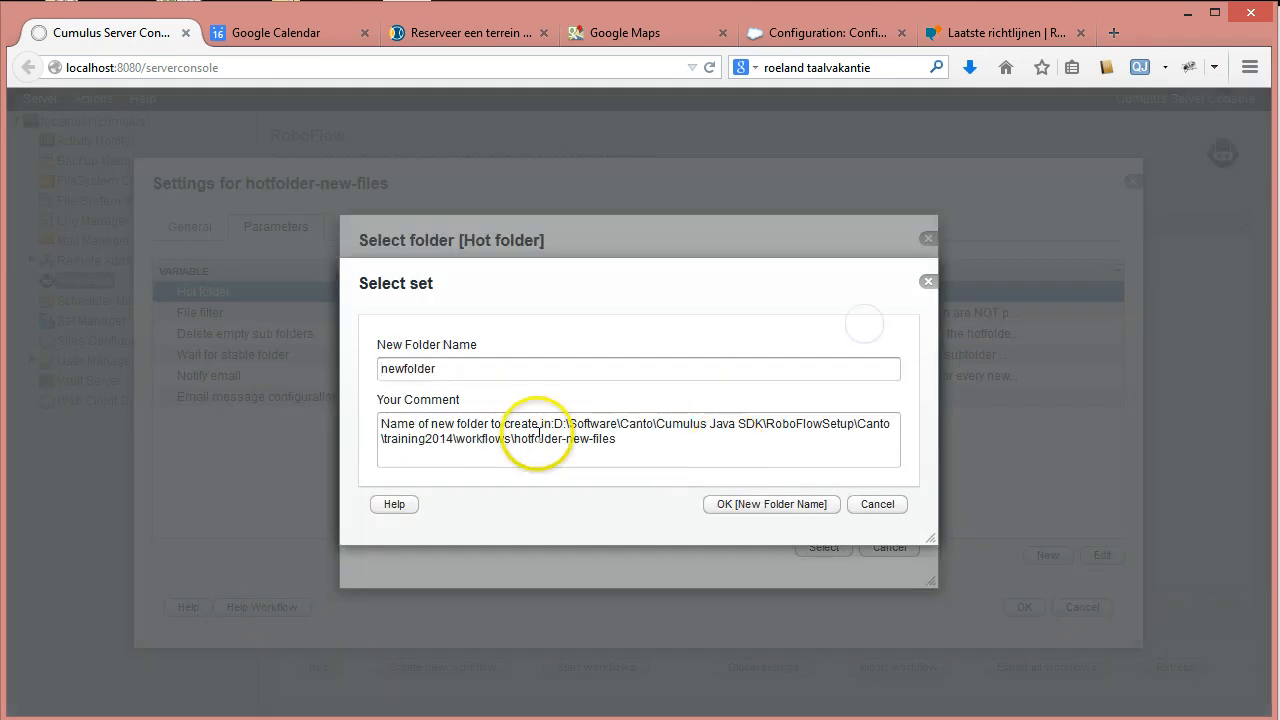
double_click(480, 369)
text(dropfolder)
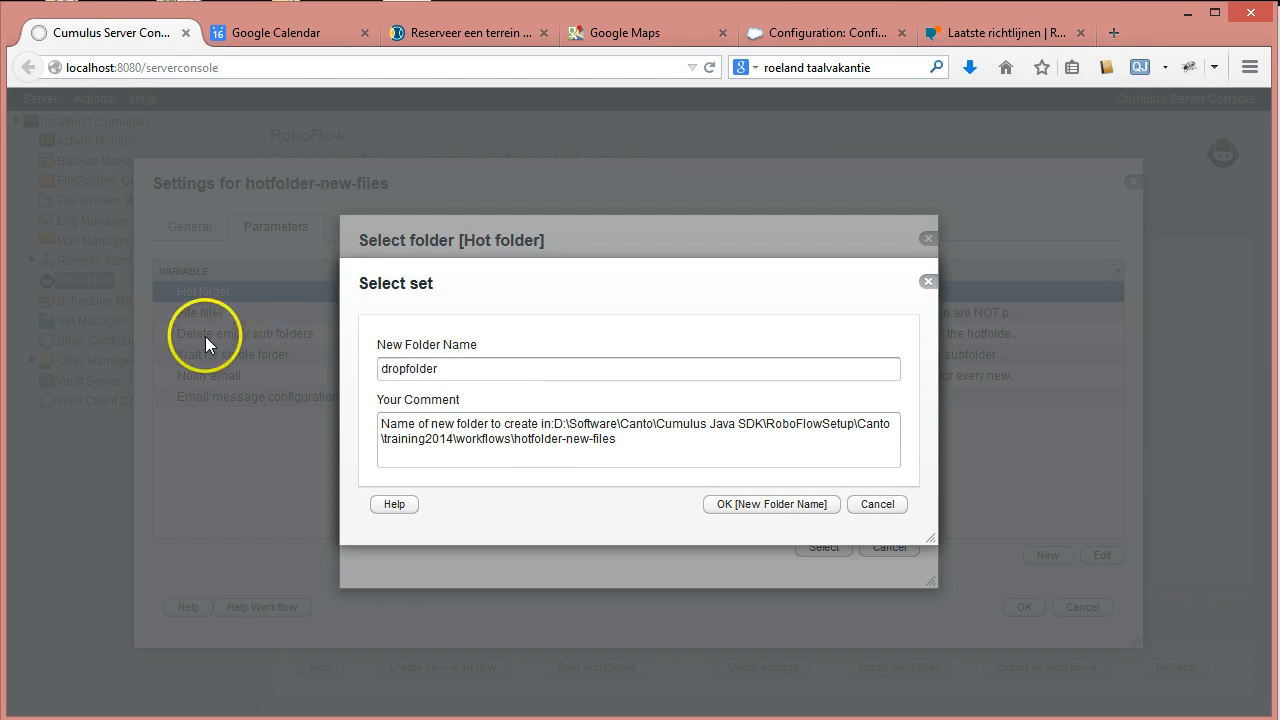
click(718, 504)
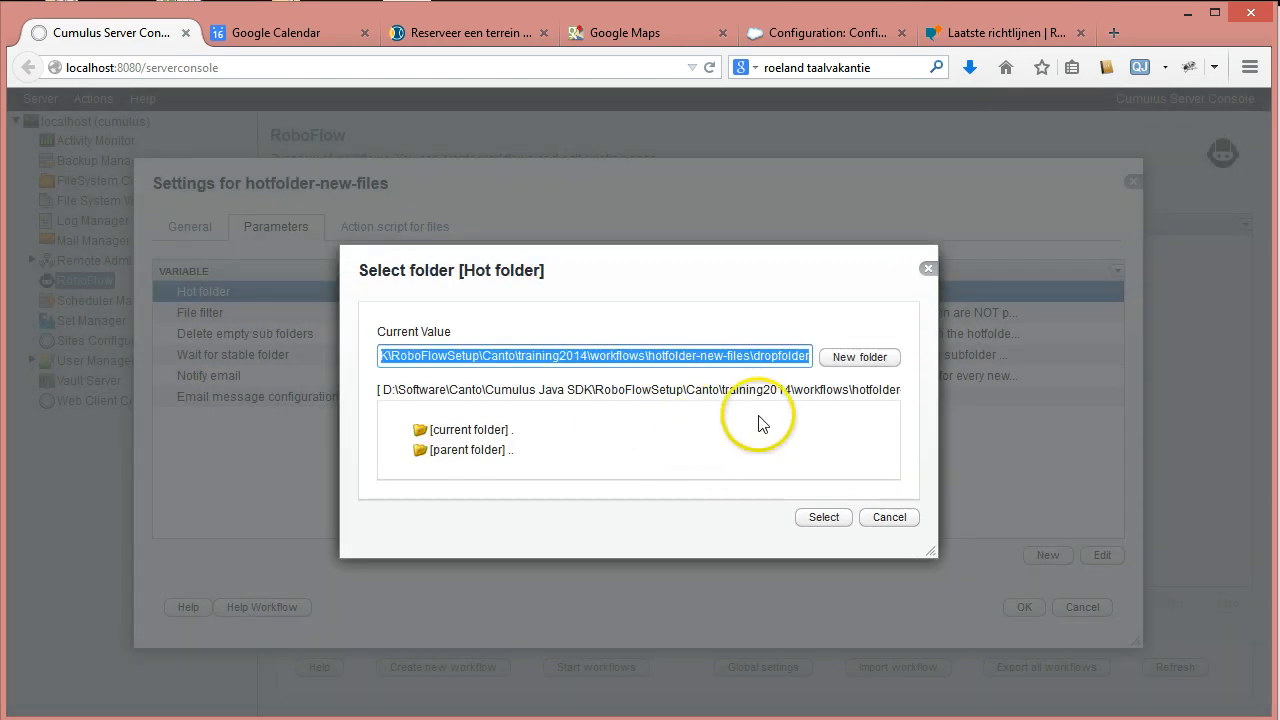
click(816, 517)
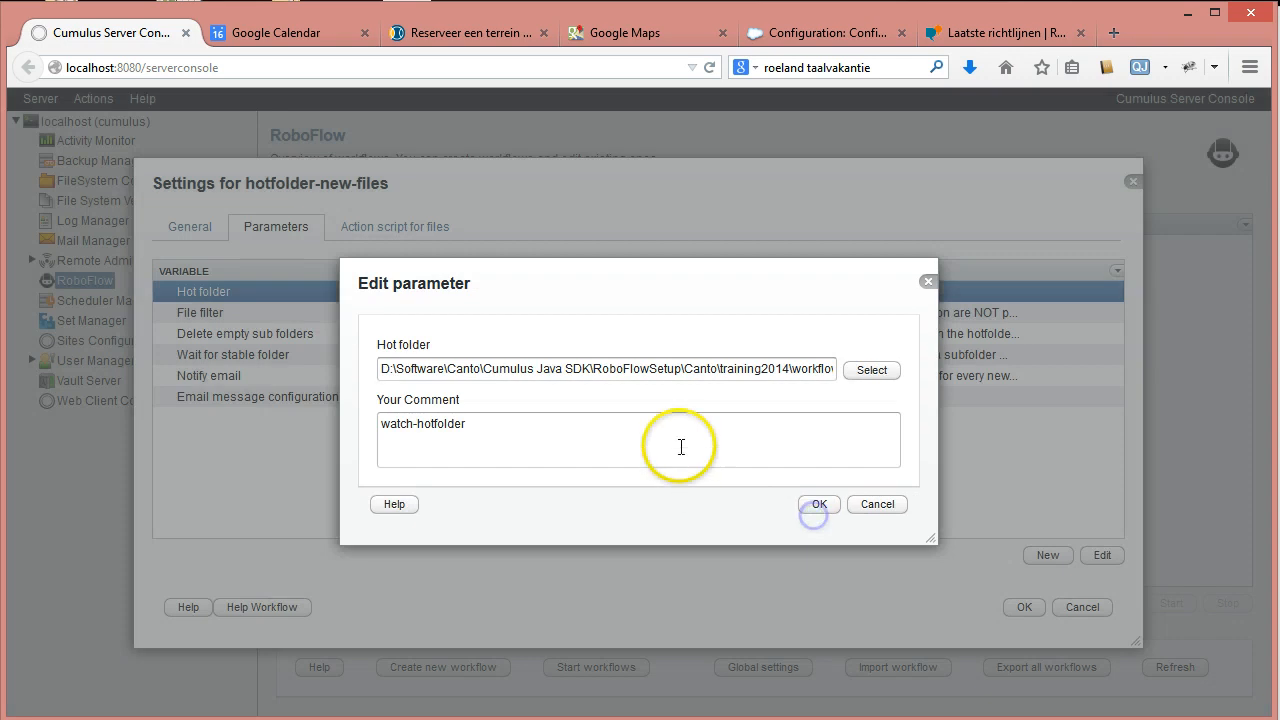
click(820, 505)
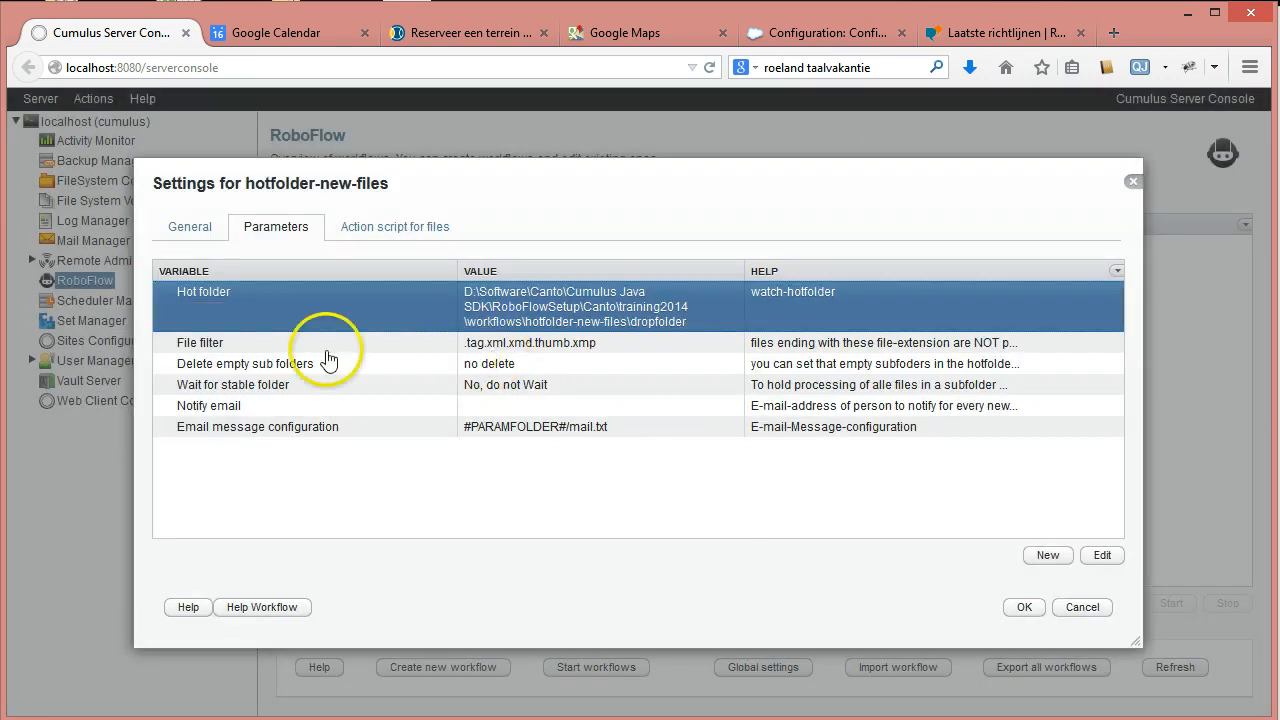
Select the File filter parameter on the Parameters tab.
mouse_move(329, 352)
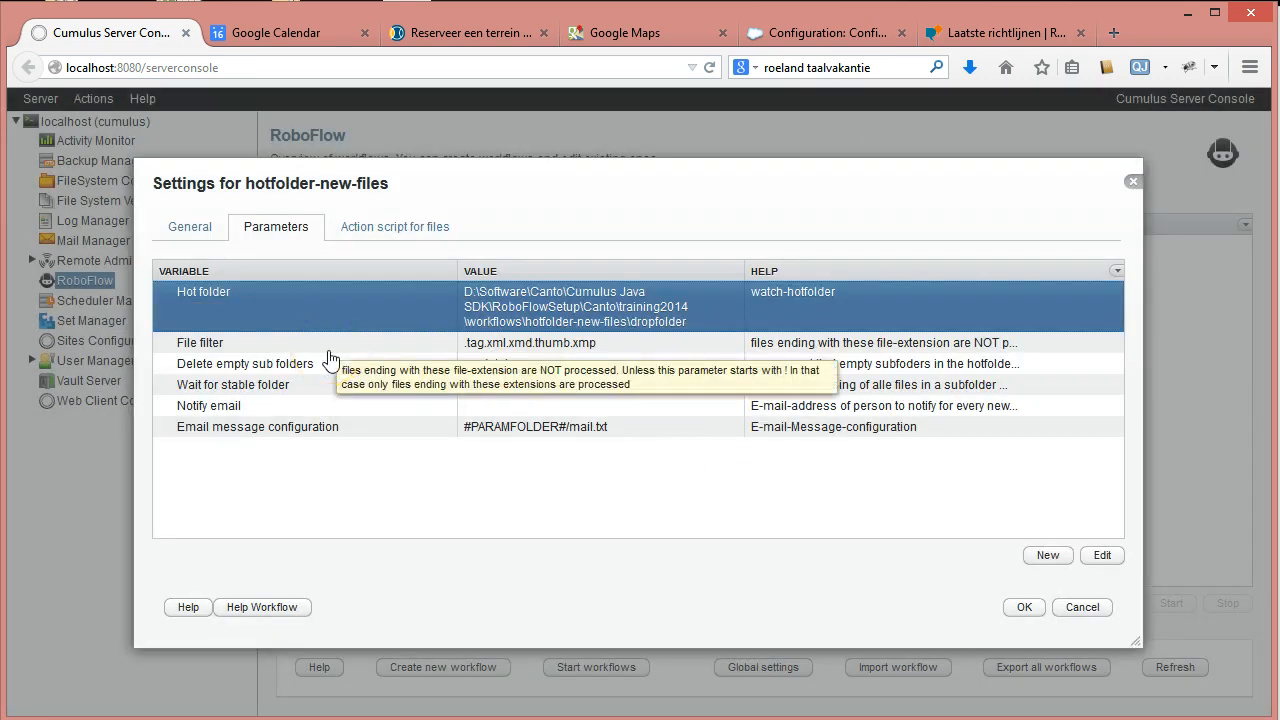
click(330, 350)
mouse_move(355, 370)
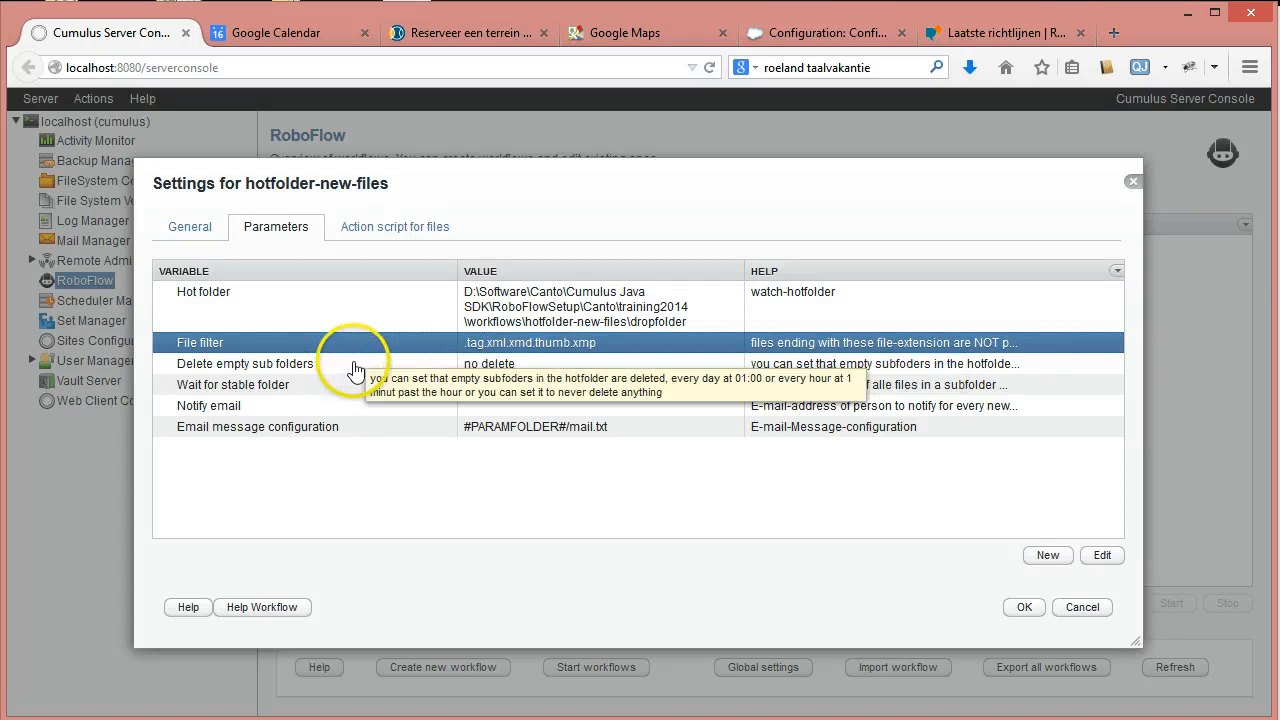
mouse_move(200, 402)
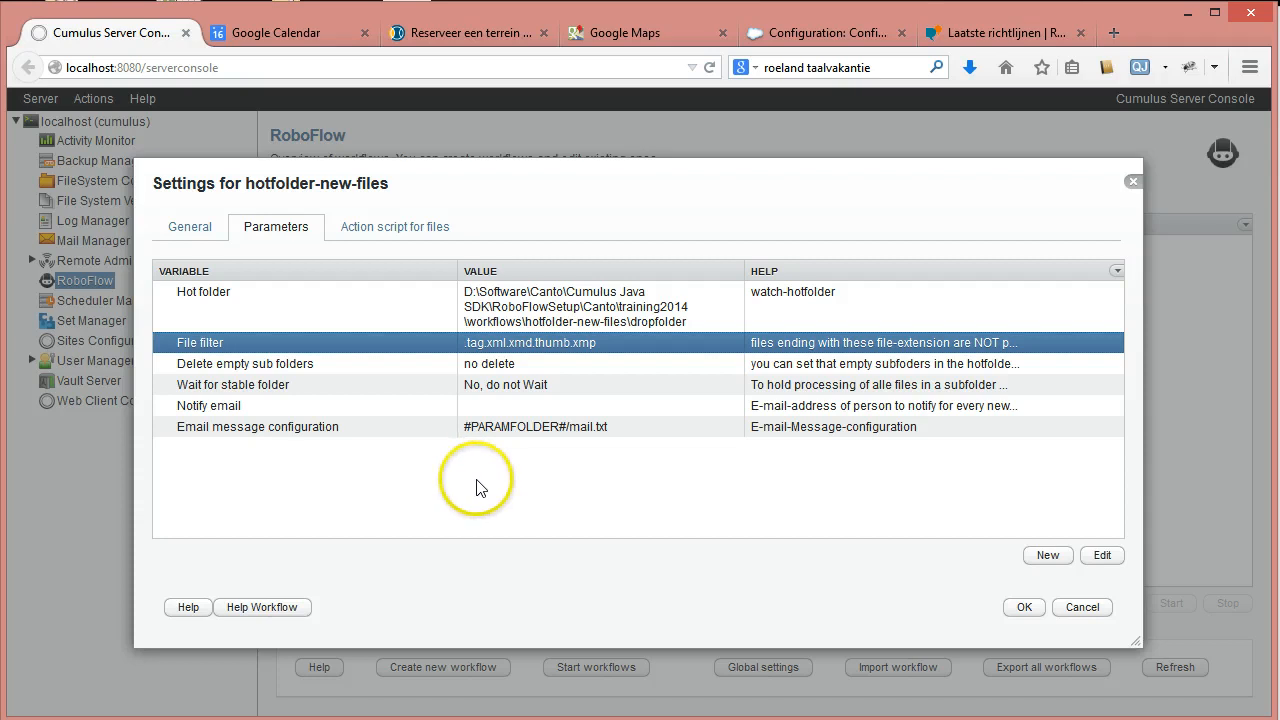
Show the empty 'Action script for files' for hotfolder-new-files and start a new action.
click(429, 232)
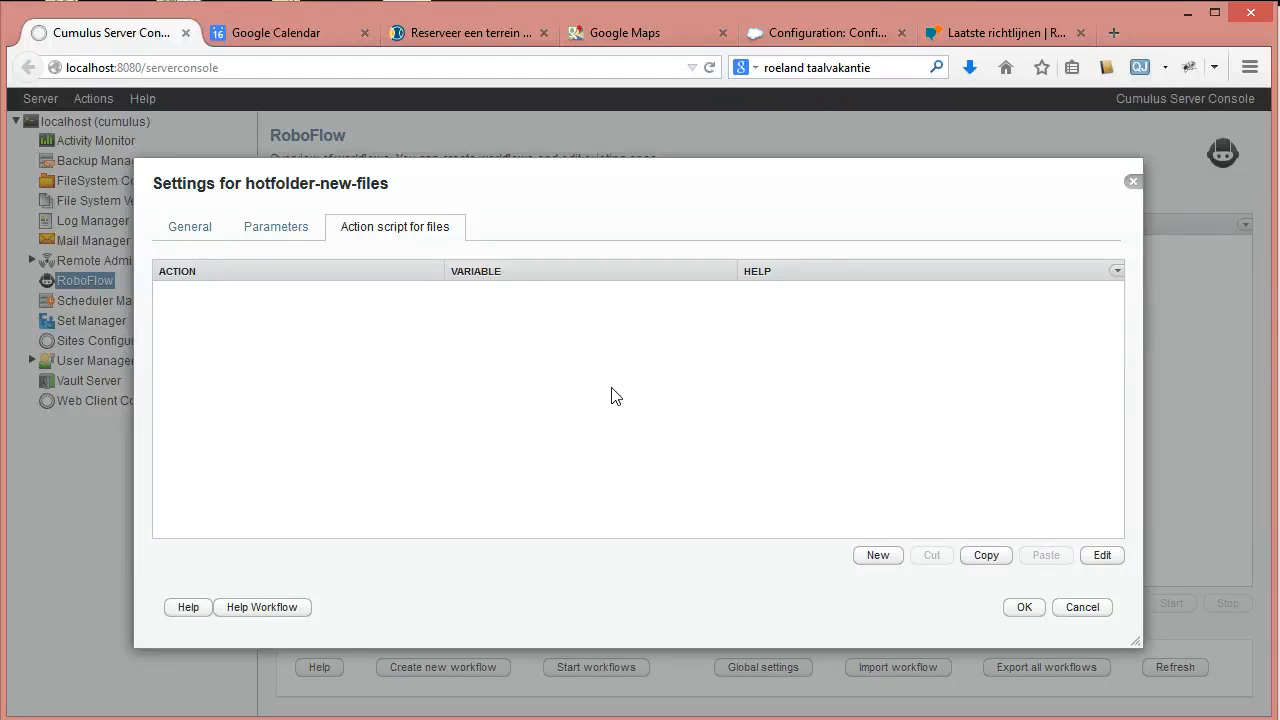
click(895, 560)
Add a cumulus-catalog open-catalog action opening Sample Catalog into mycatalog, commented 'open Cumulus Sample Catalog'.
click(908, 331)
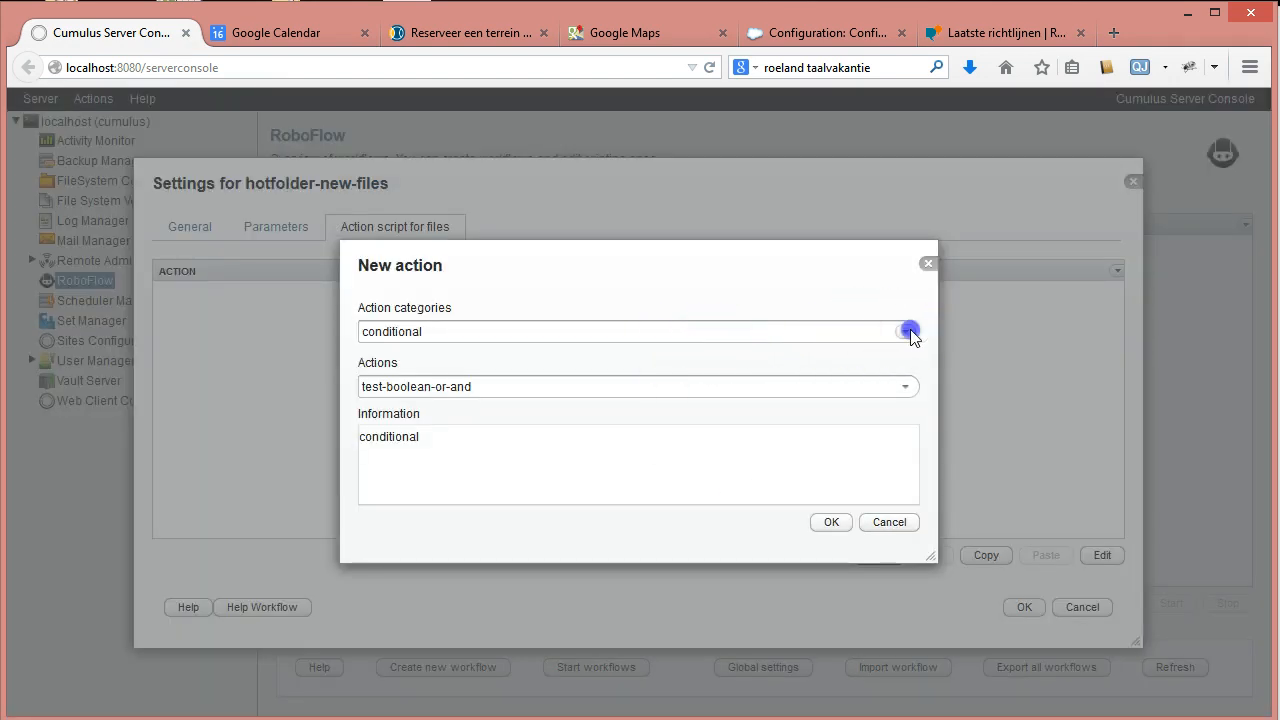
click(471, 386)
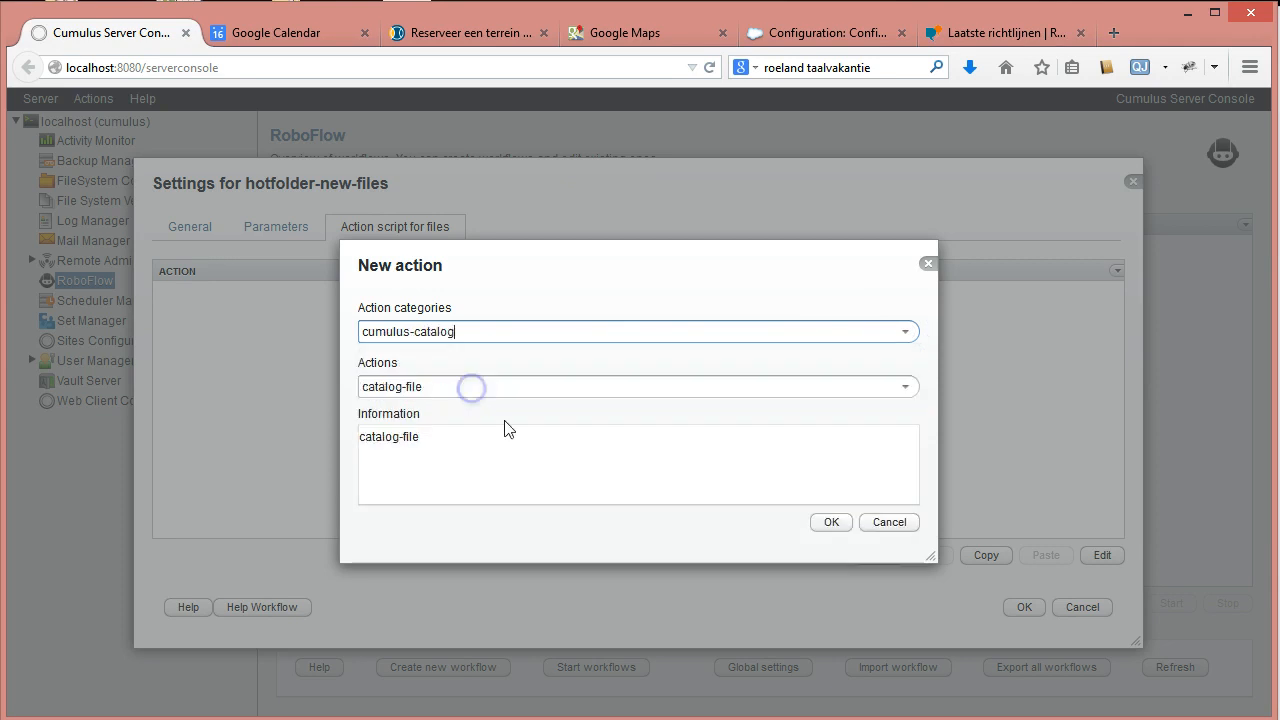
click(905, 387)
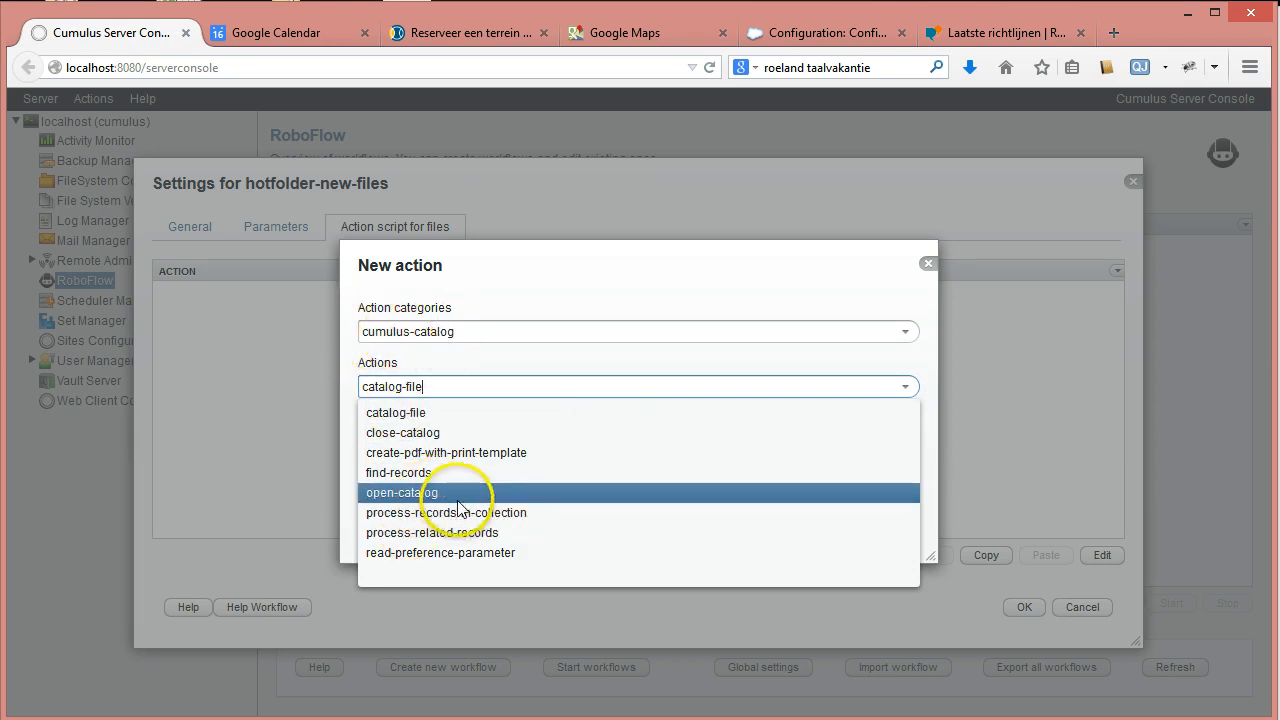
click(422, 493)
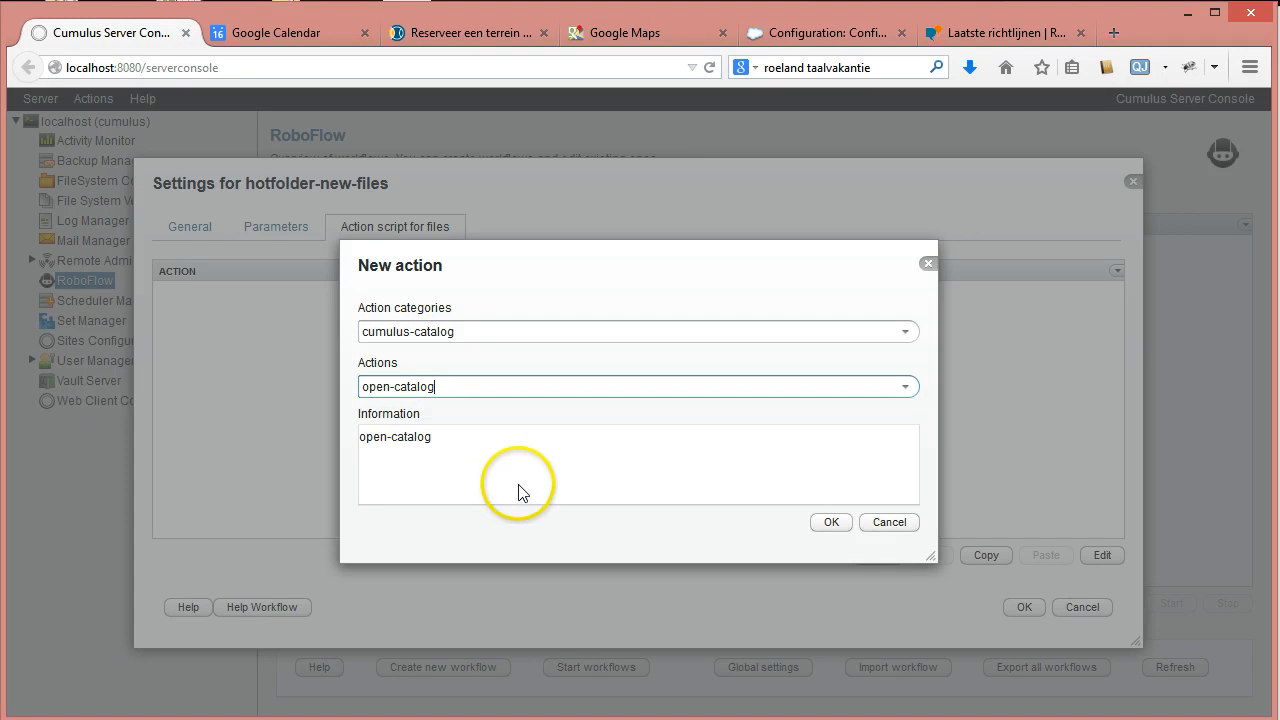
click(829, 523)
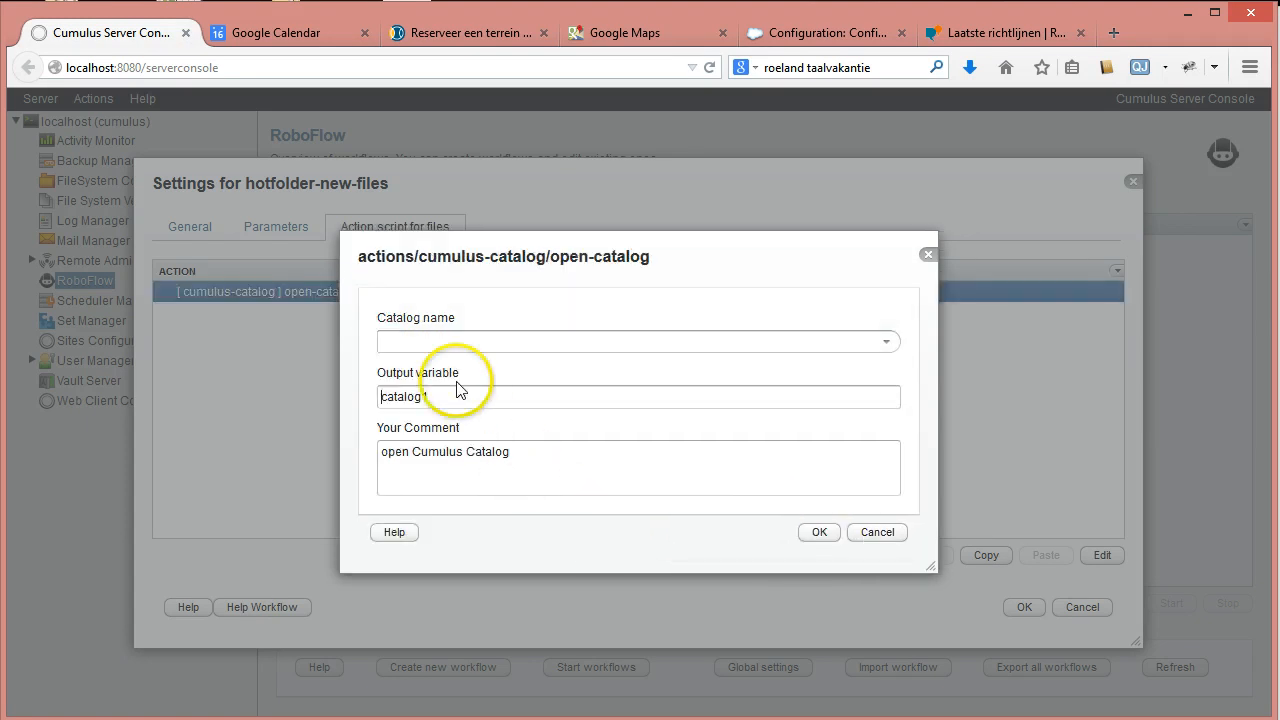
click(886, 341)
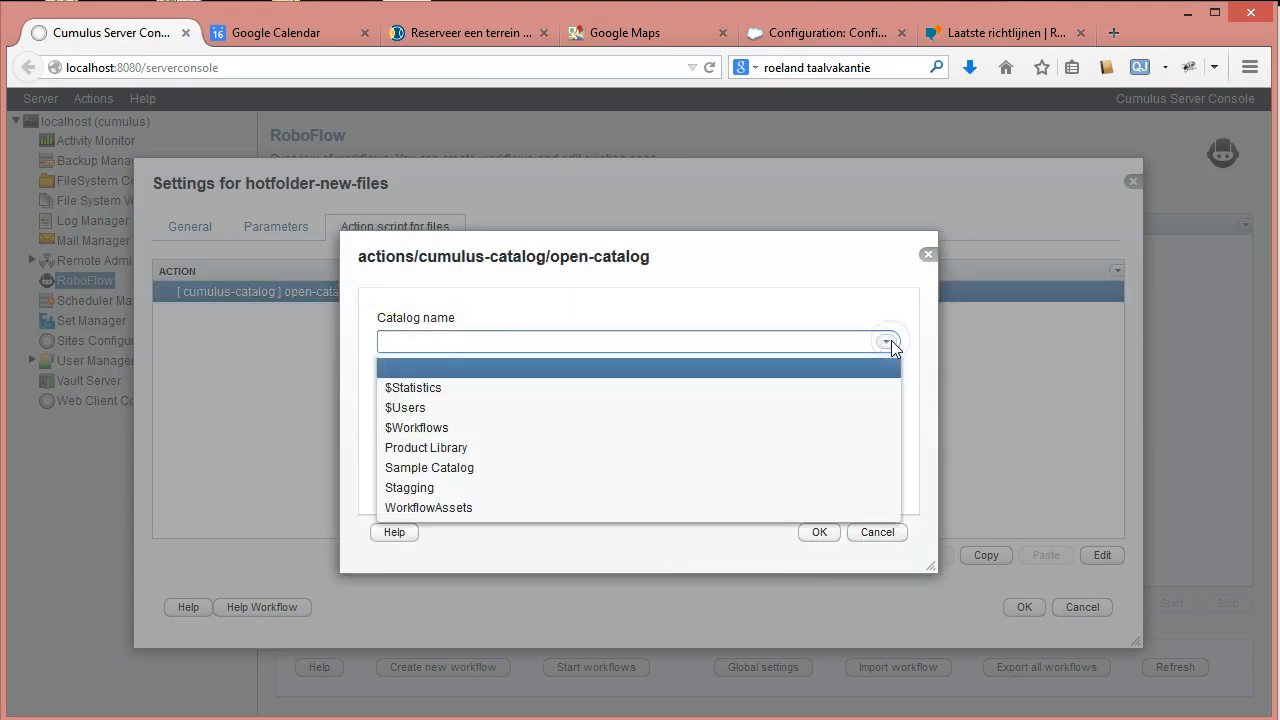
click(451, 475)
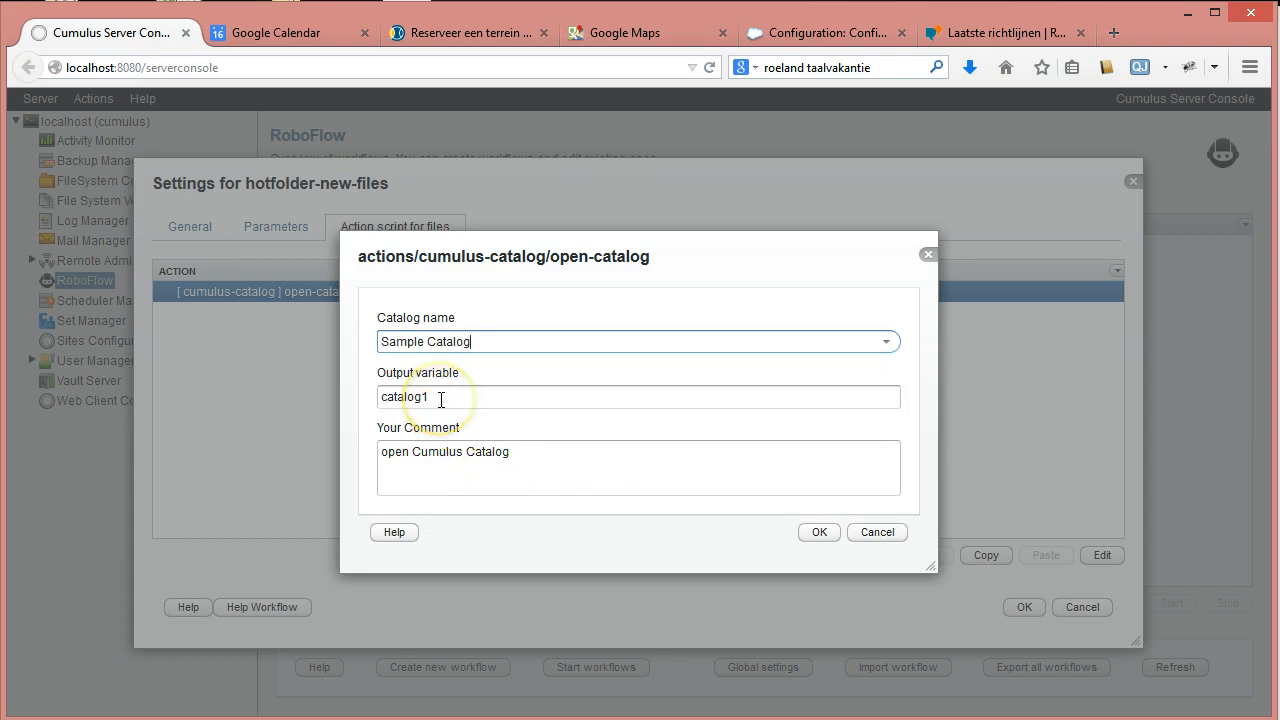
drag(439, 398, 338, 415)
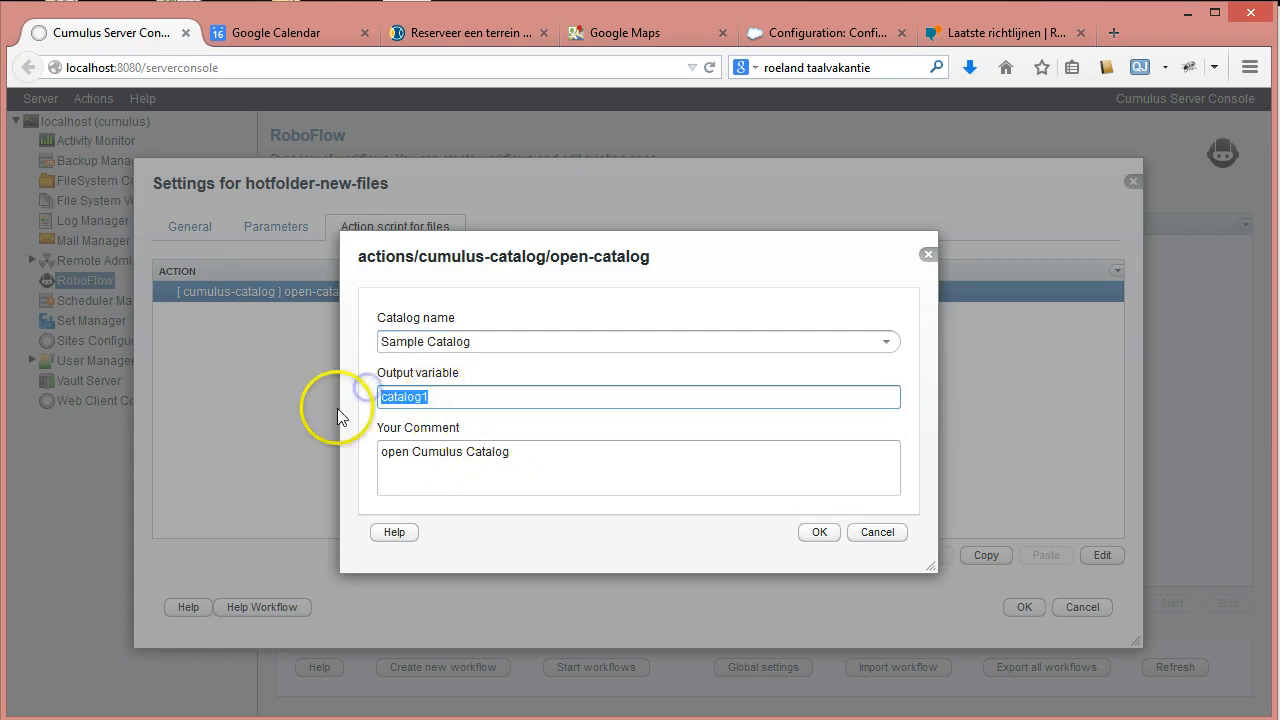
text(myca)
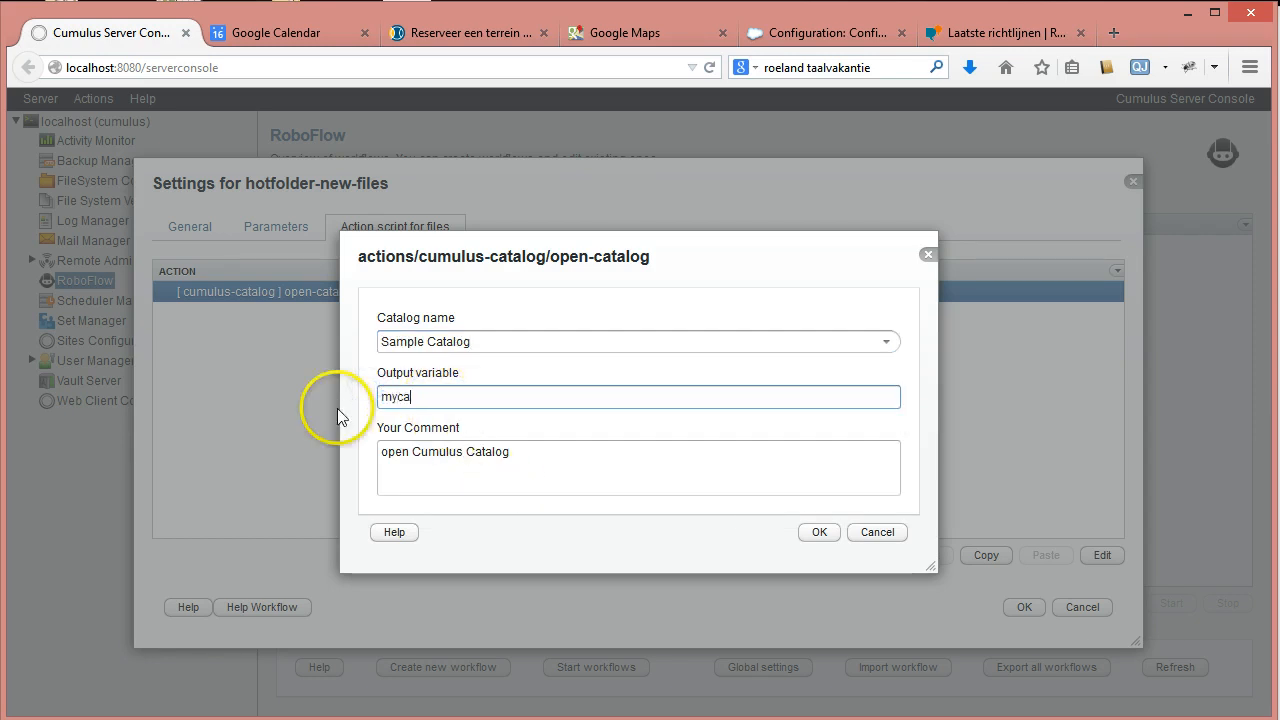
text(talog)
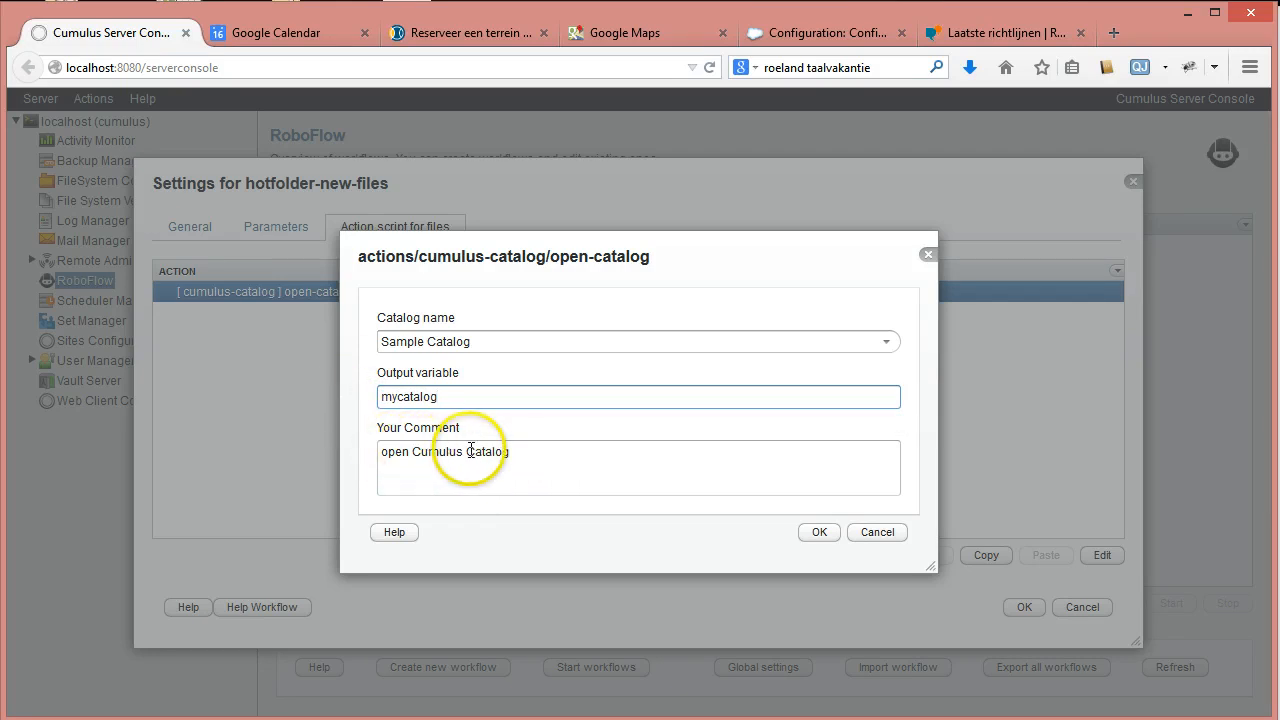
click(466, 451)
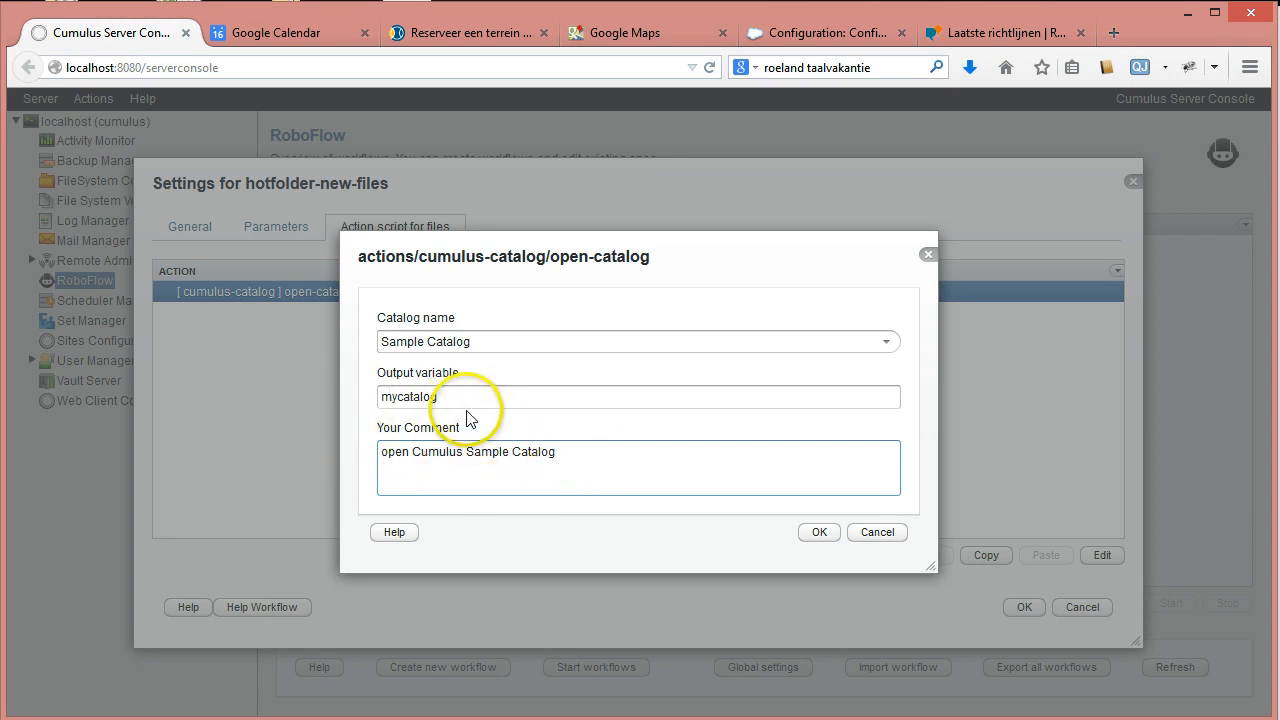
click(819, 532)
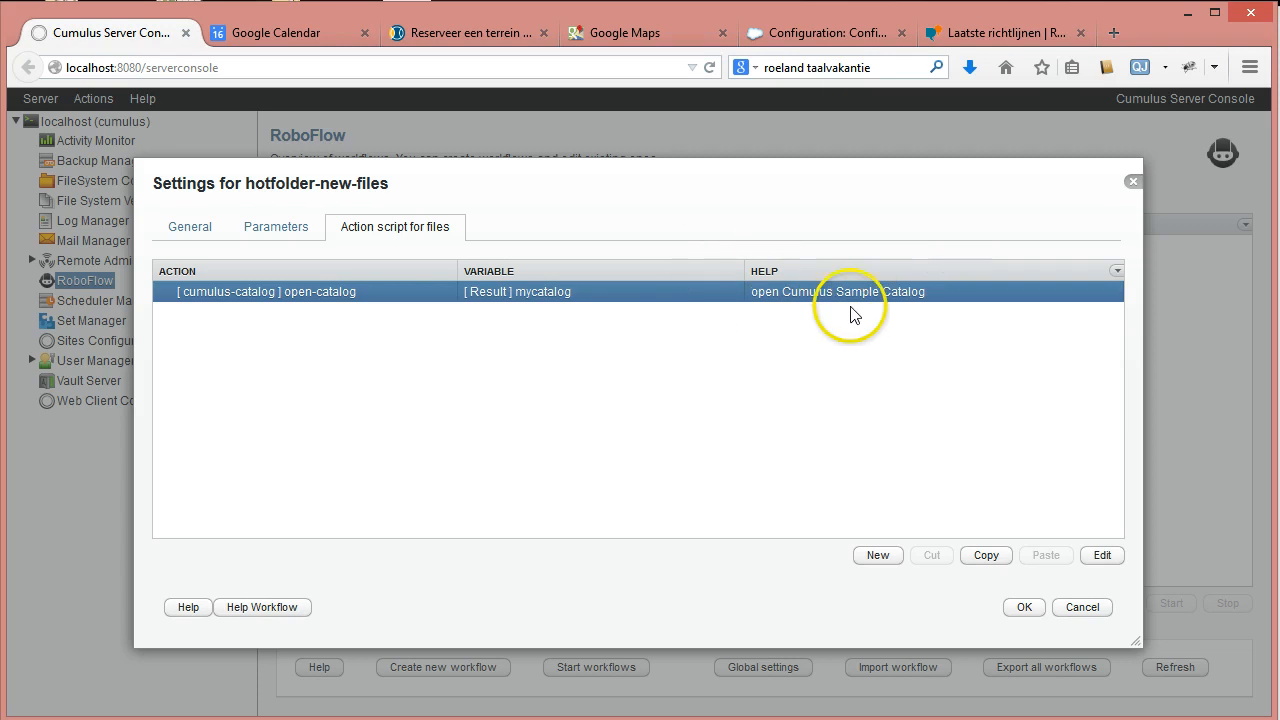
Move the settings window up-left and widen it so the script list is larger.
drag(723, 192, 608, 153)
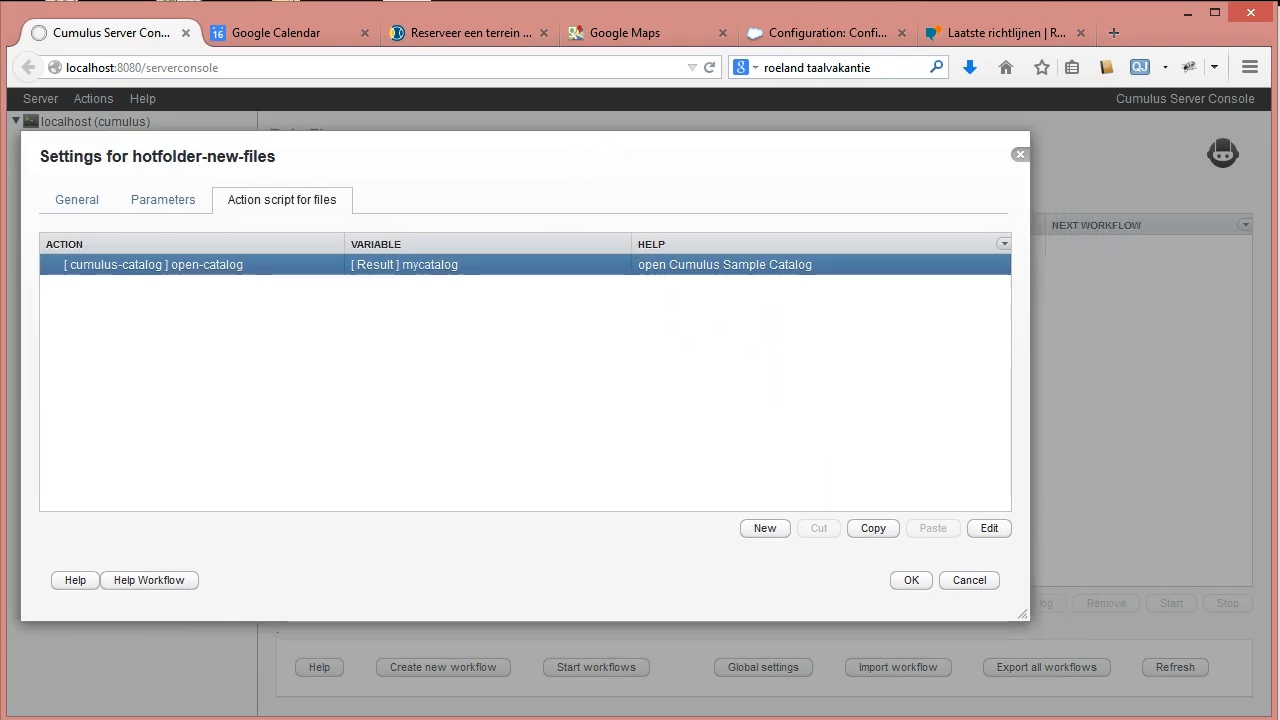
drag(1022, 613, 1252, 676)
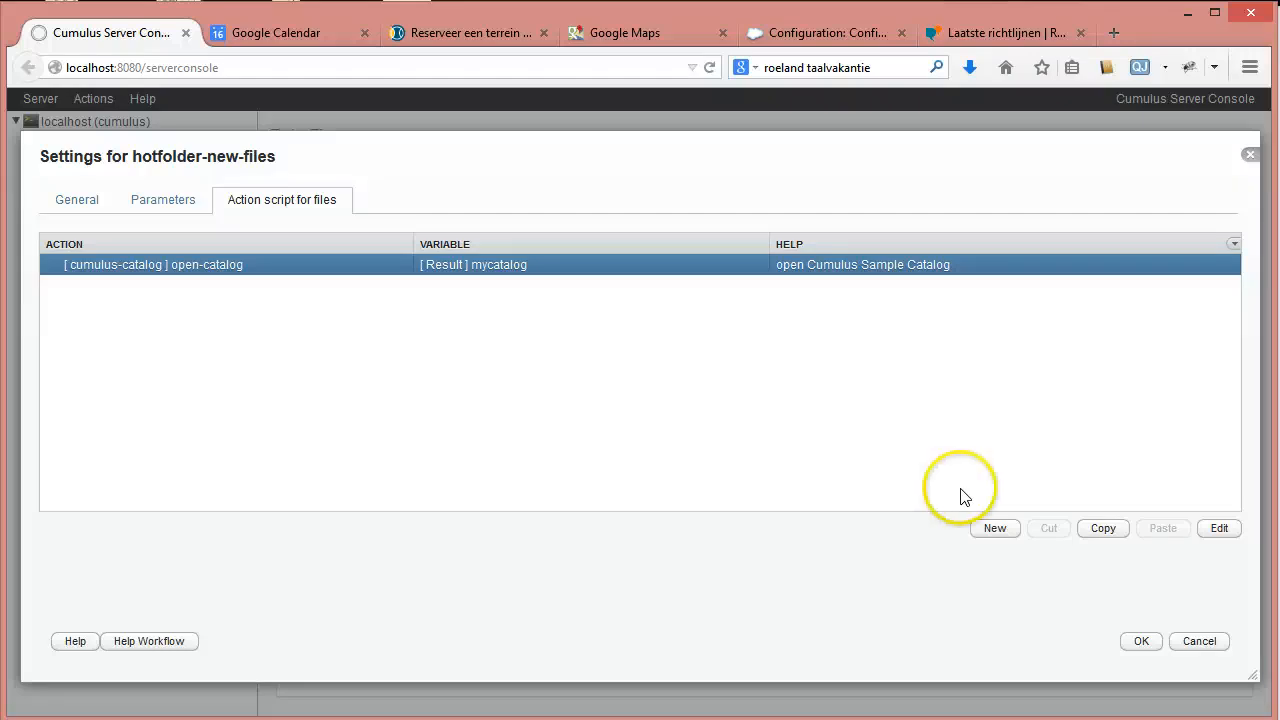
Add a file-folder store-path-as-folder action as the script's second step.
click(992, 530)
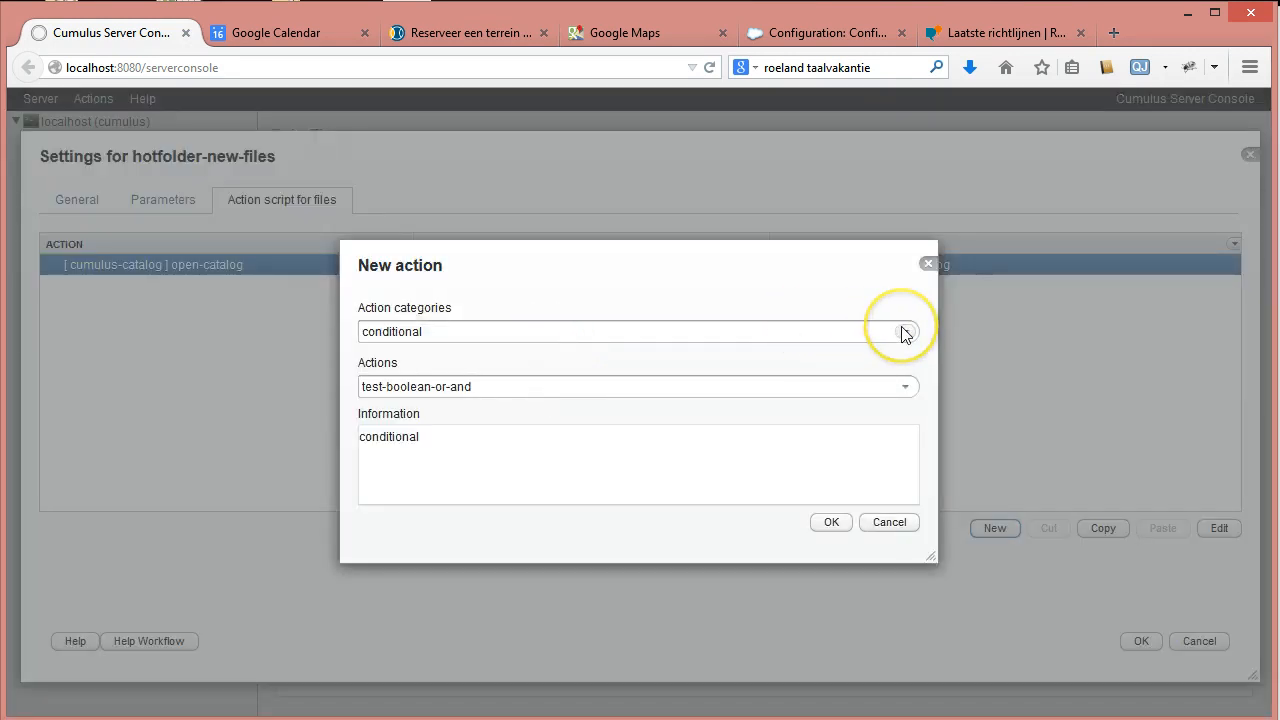
click(905, 332)
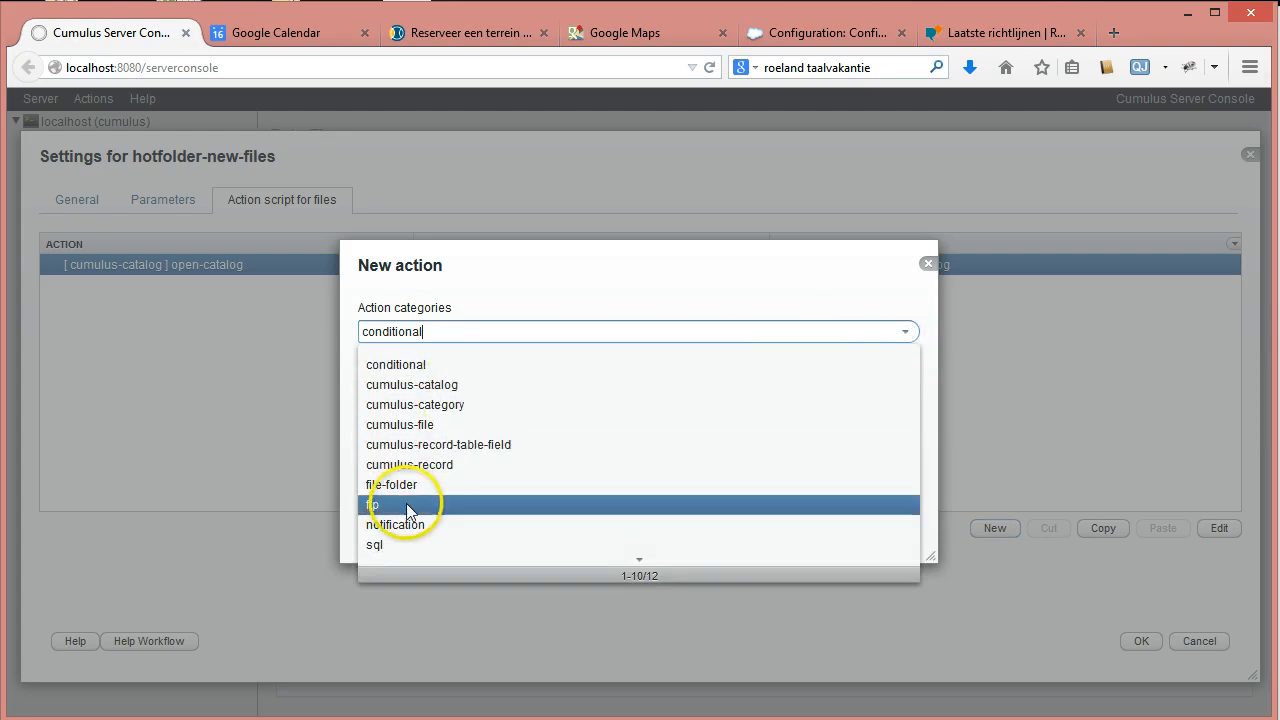
click(417, 487)
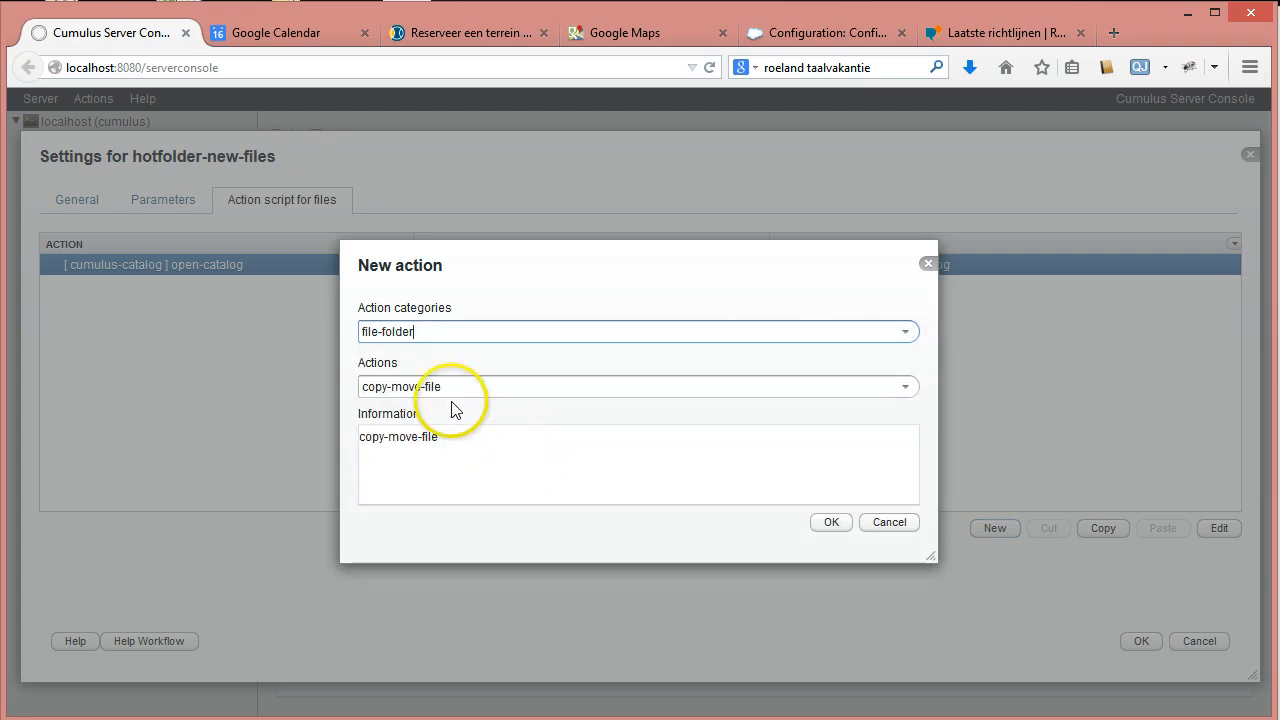
click(906, 387)
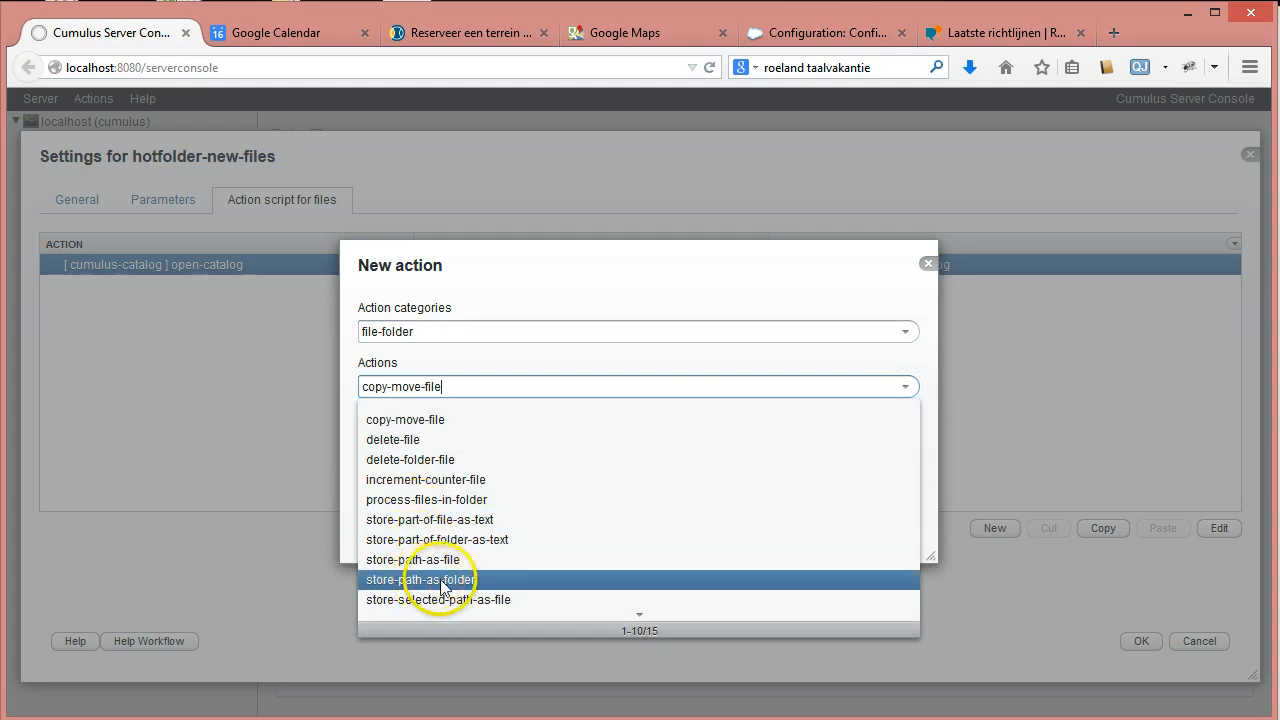
click(441, 583)
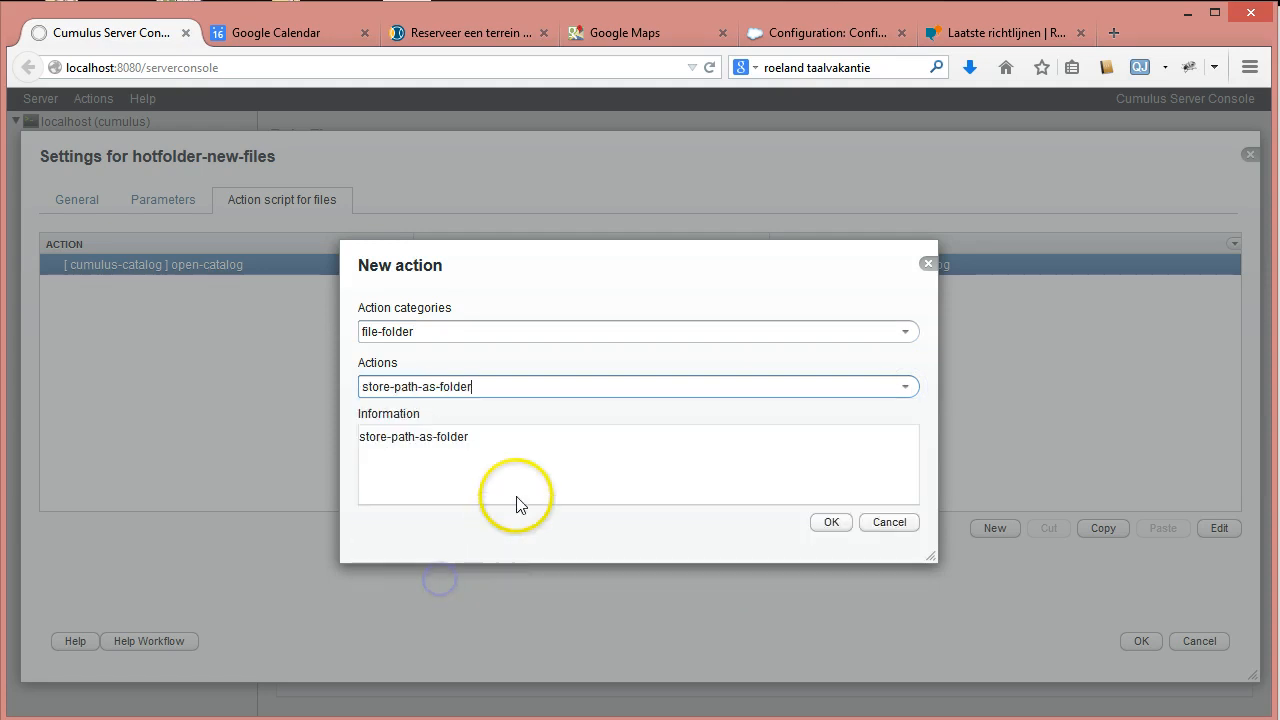
click(831, 524)
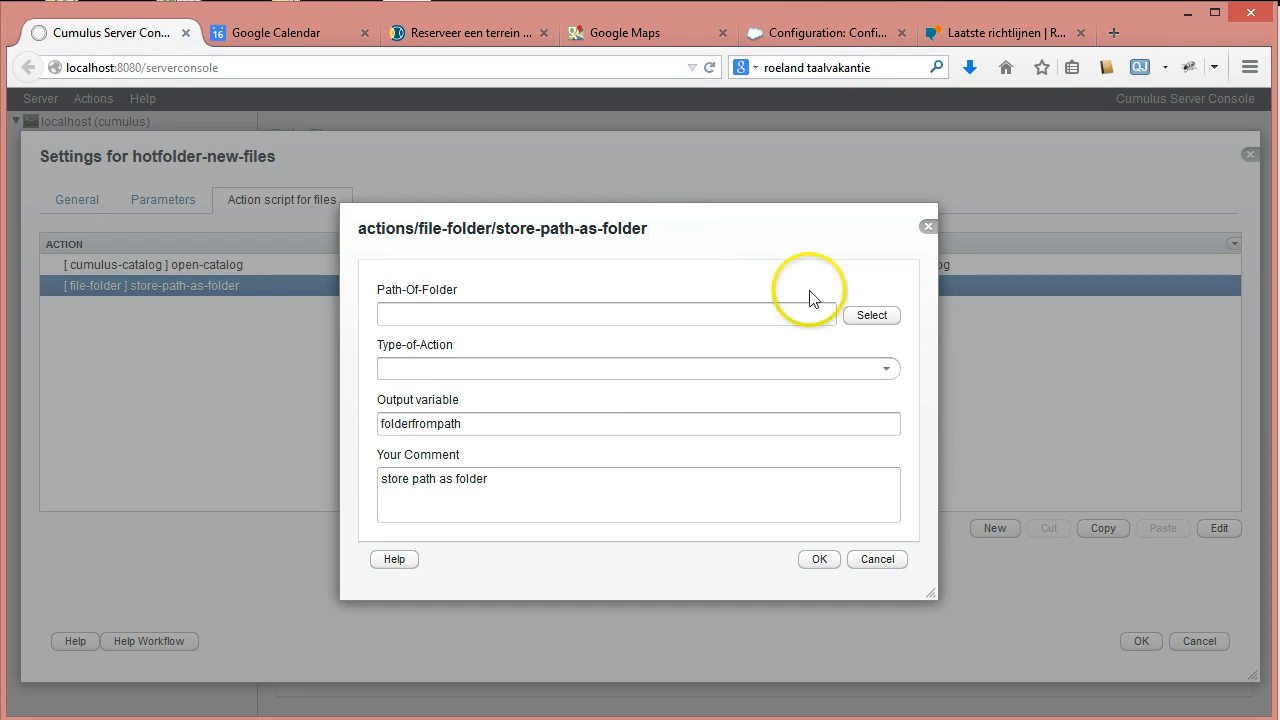
Create a targetfolder folder inside workflows/hotfolder-new-files and use it as the folder path.
click(875, 315)
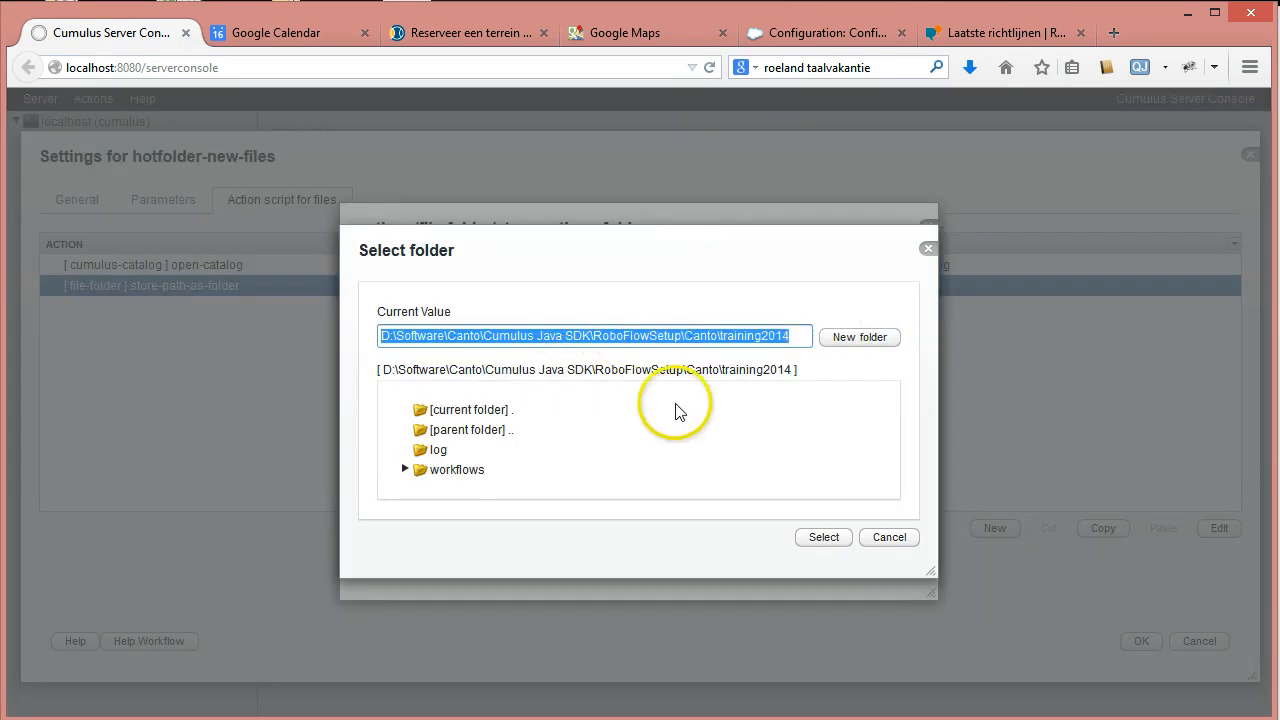
click(405, 469)
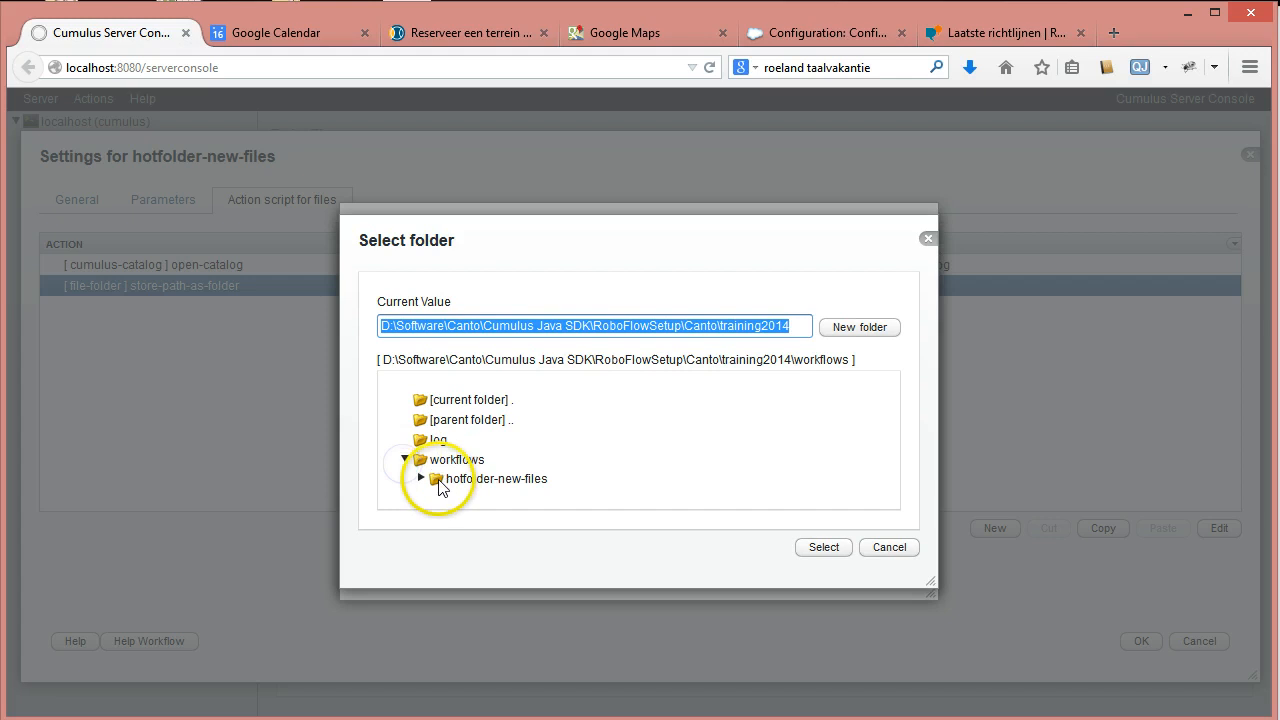
click(421, 478)
click(505, 490)
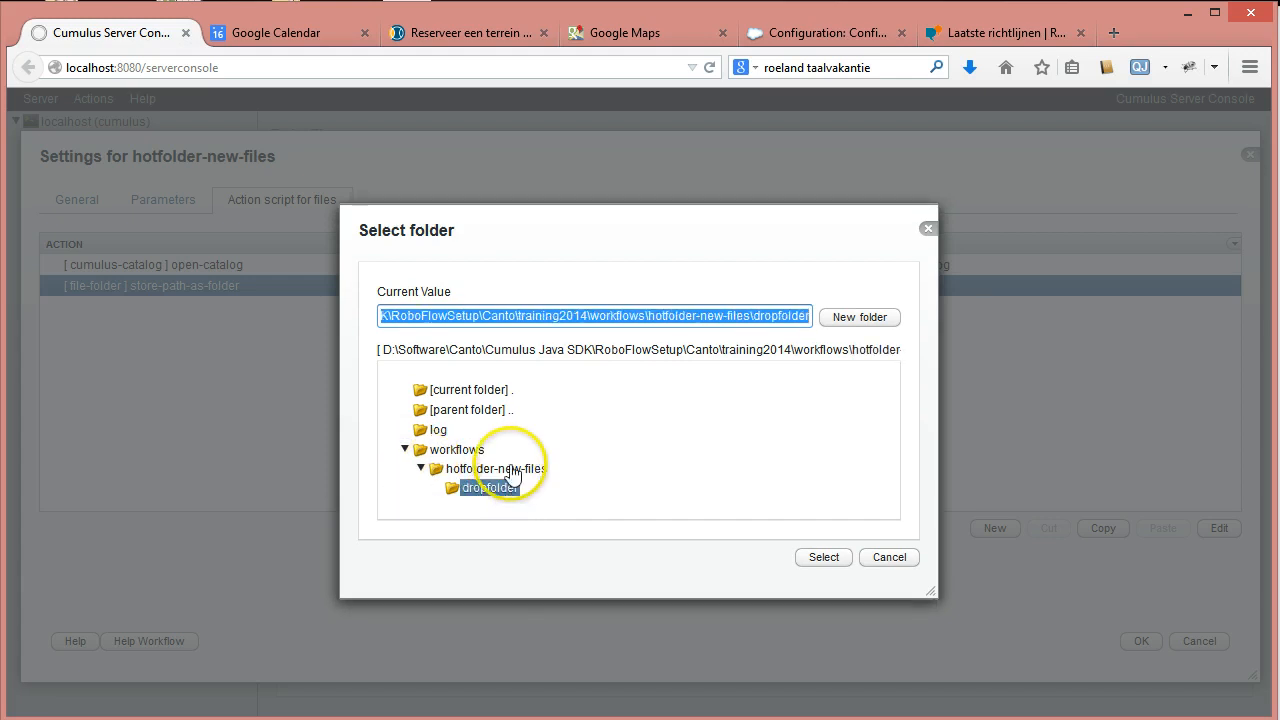
click(490, 468)
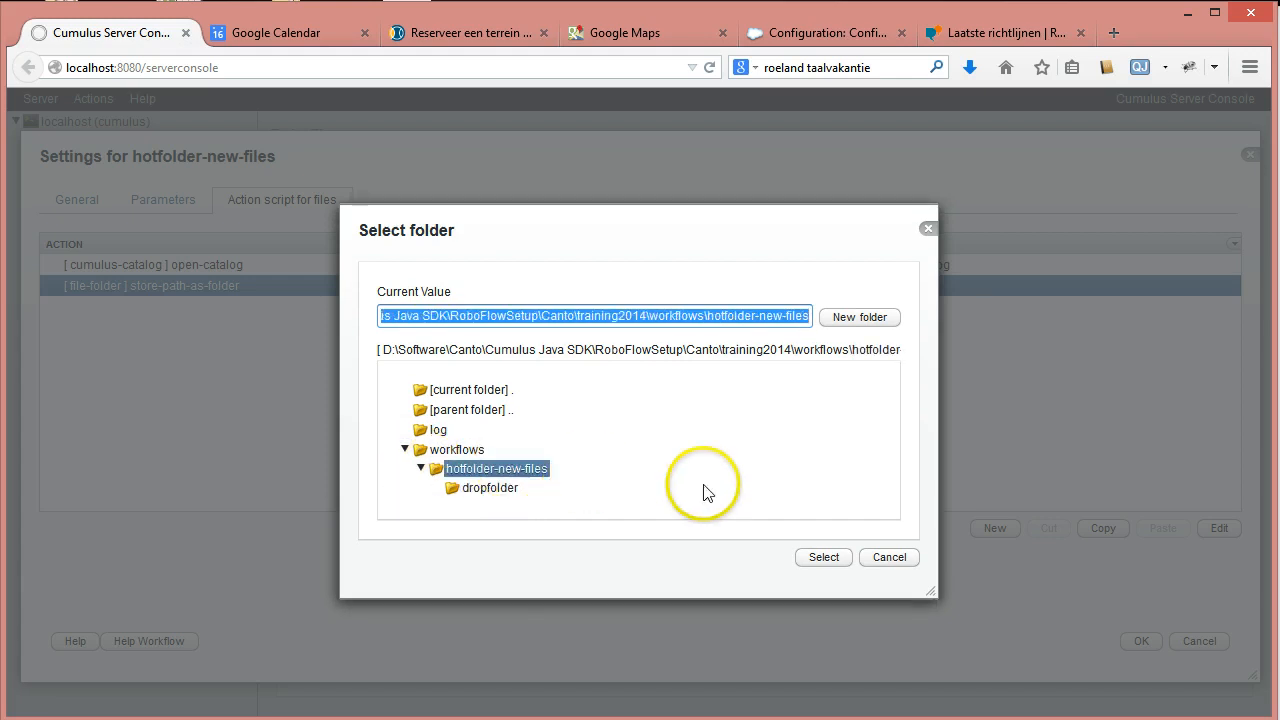
click(860, 317)
click(450, 373)
drag(450, 373, 279, 346)
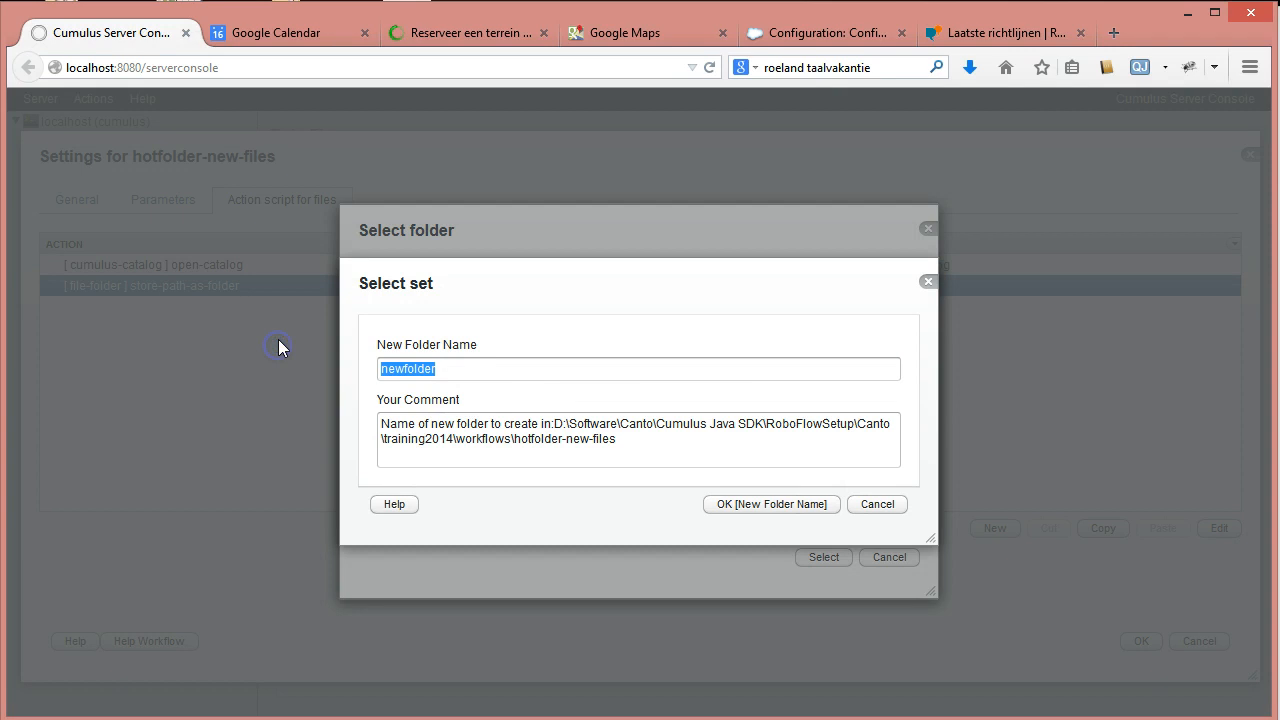
text(target)
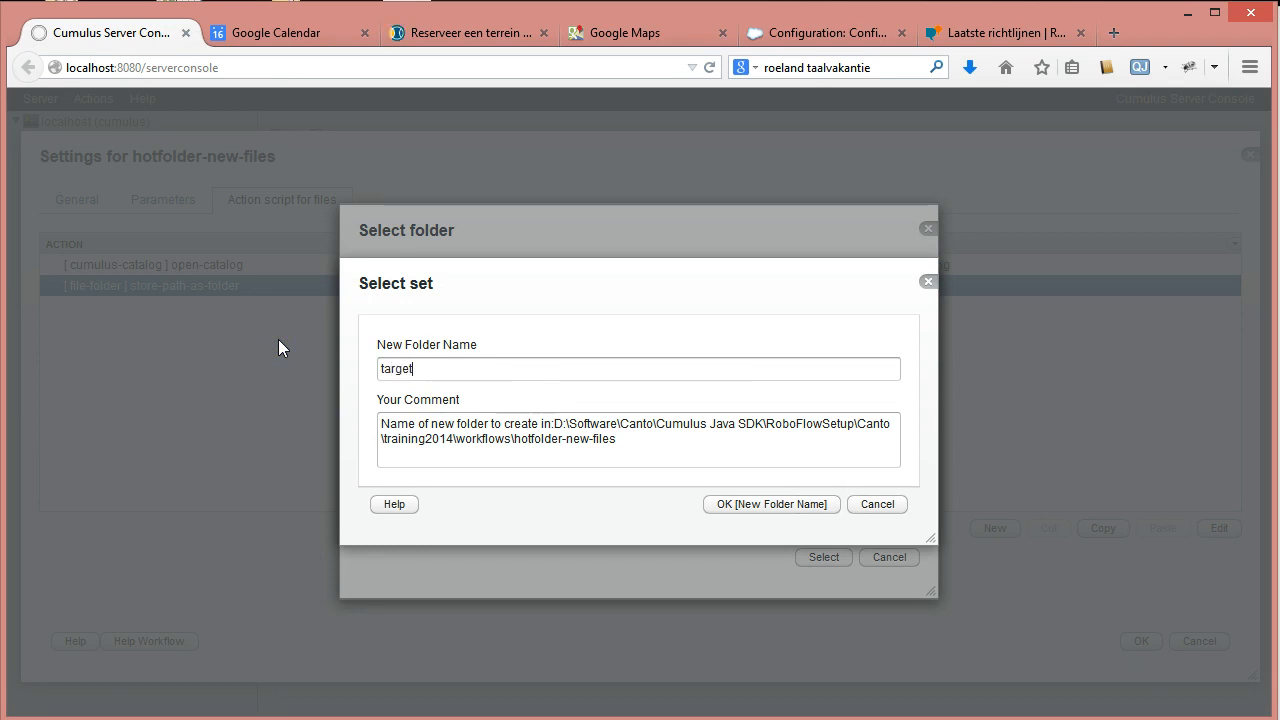
text(folder)
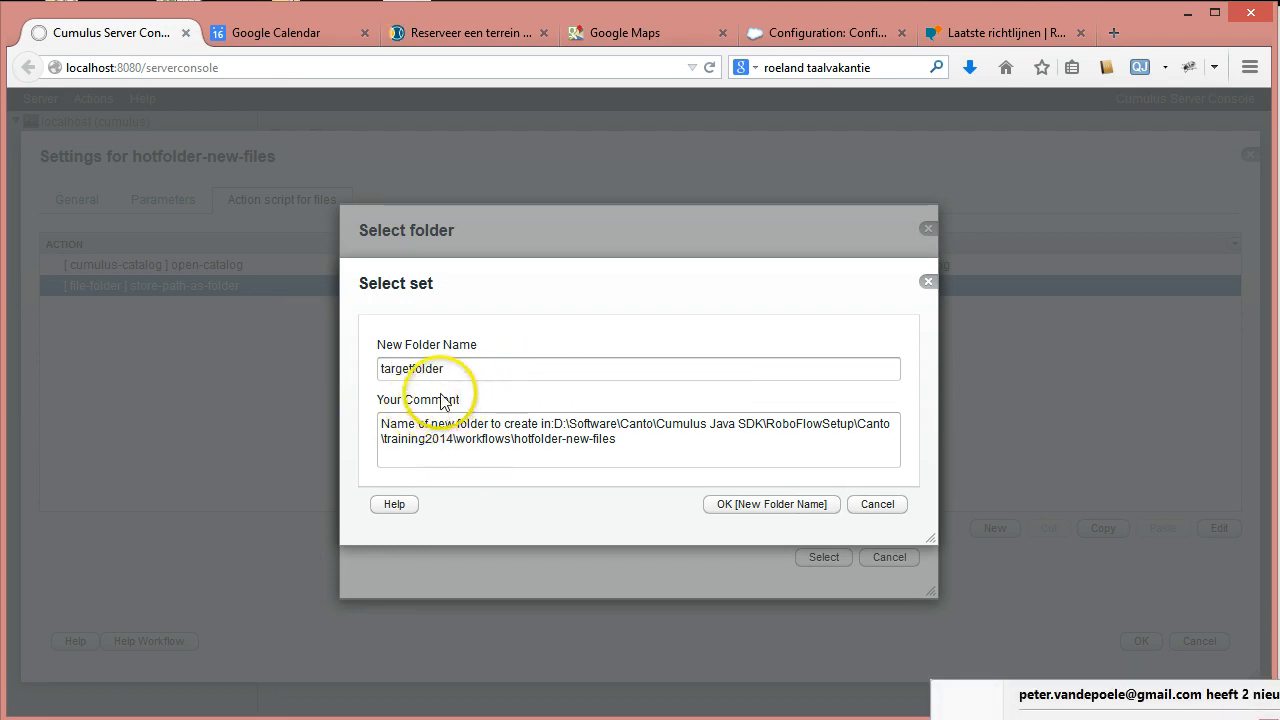
click(769, 503)
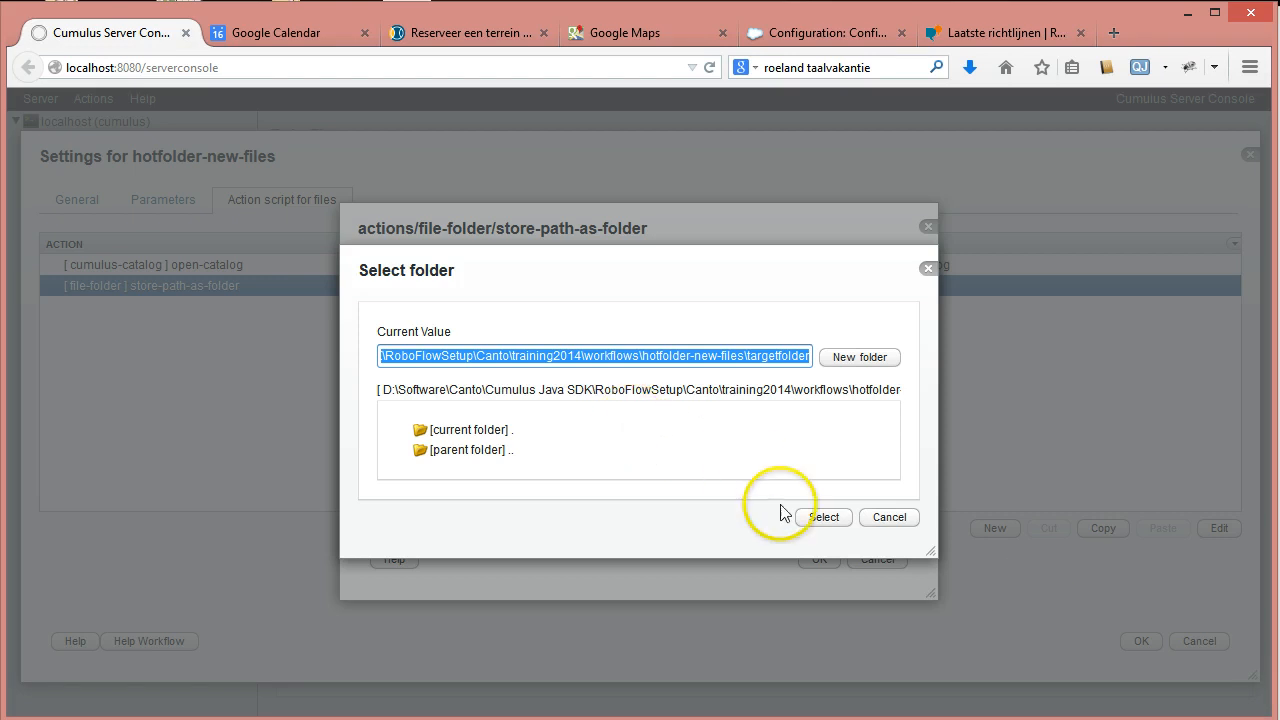
click(823, 517)
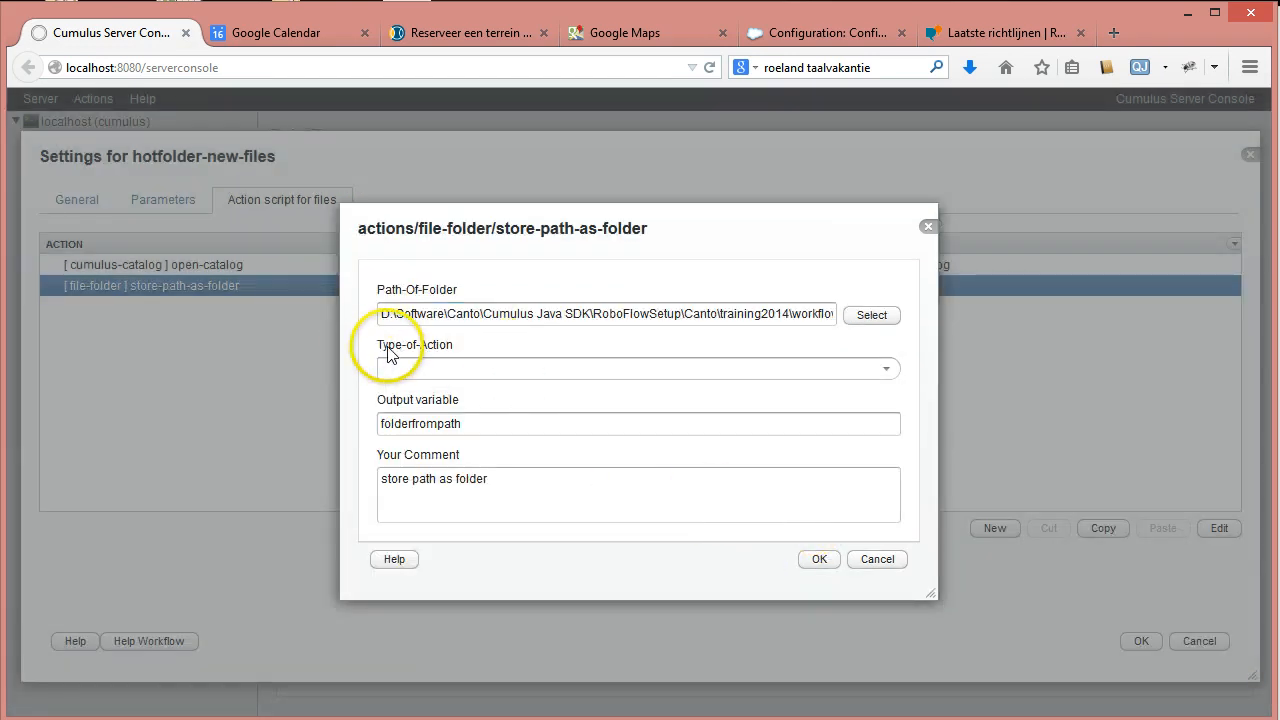
Save the store-path-as-folder action with output variable targetfolder and comment 'store targetfolder'.
click(886, 368)
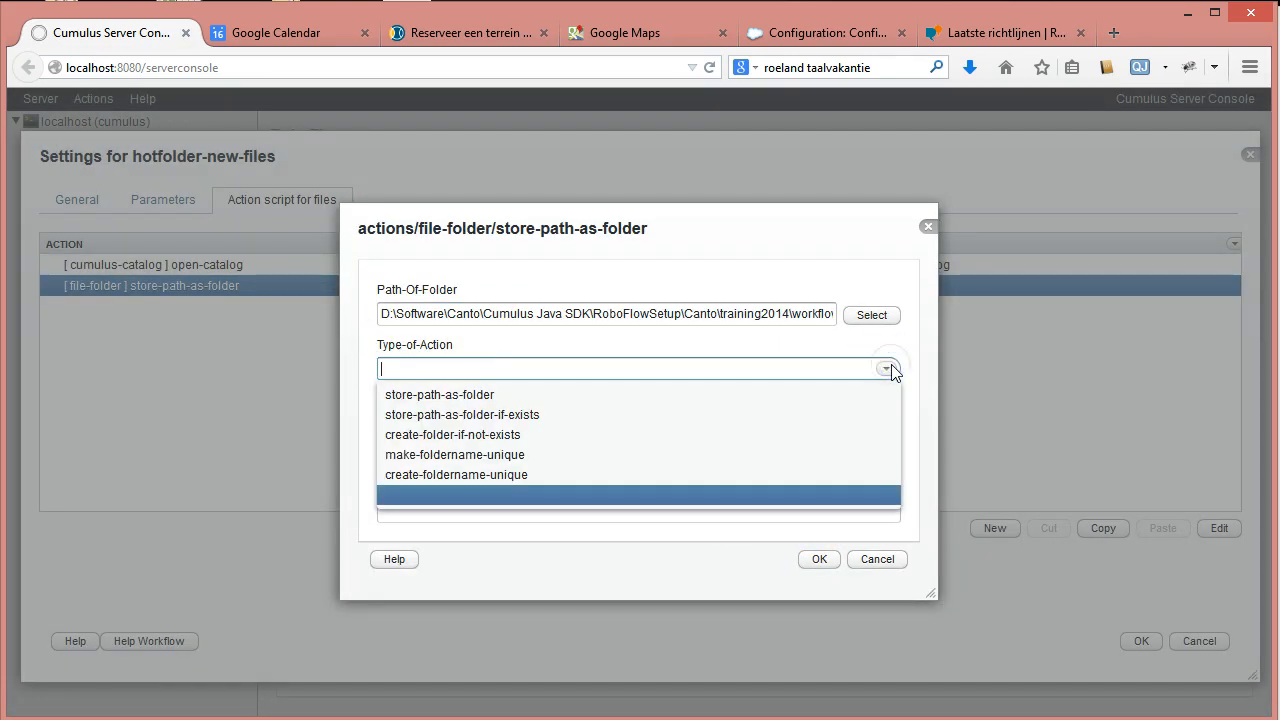
click(466, 400)
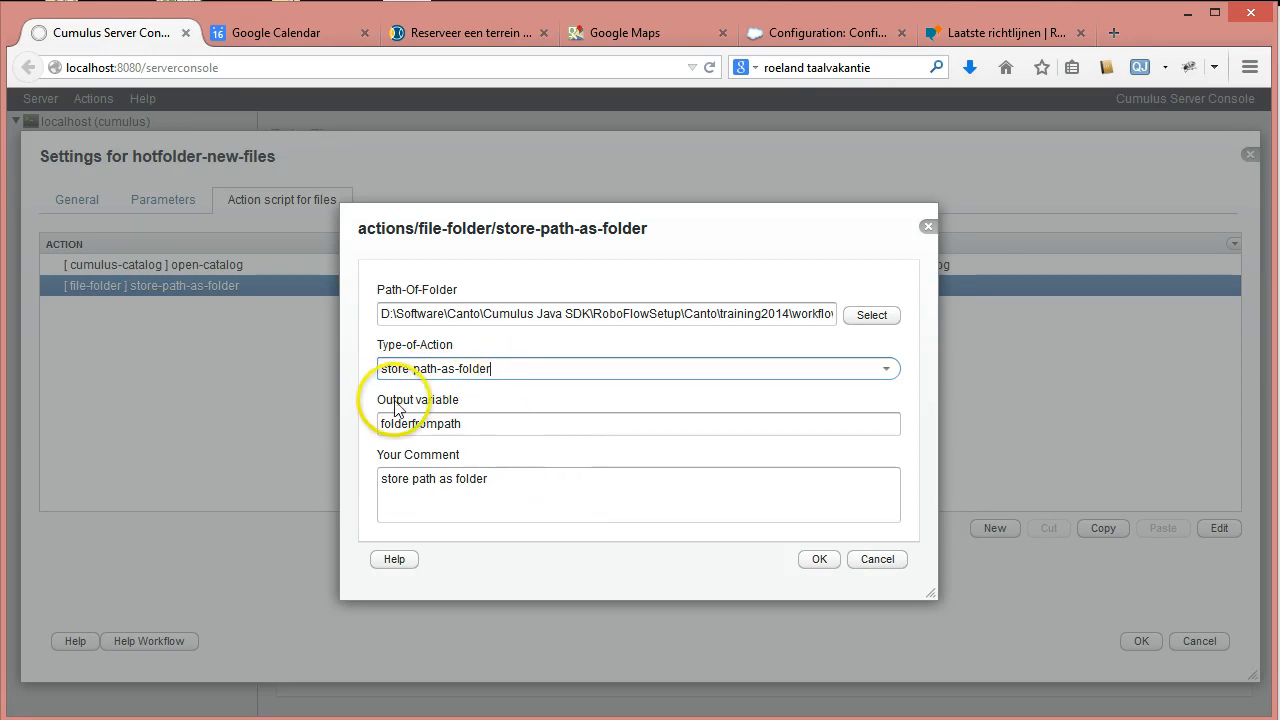
drag(443, 423, 357, 429)
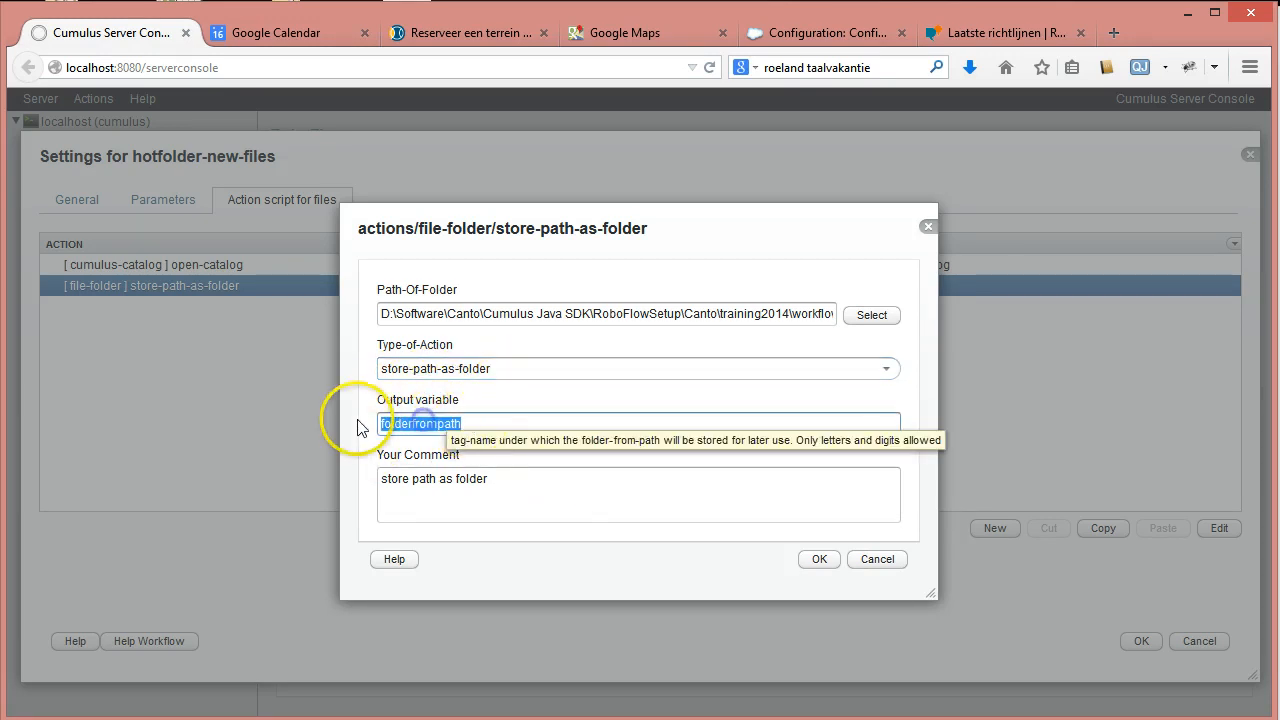
text(farge)
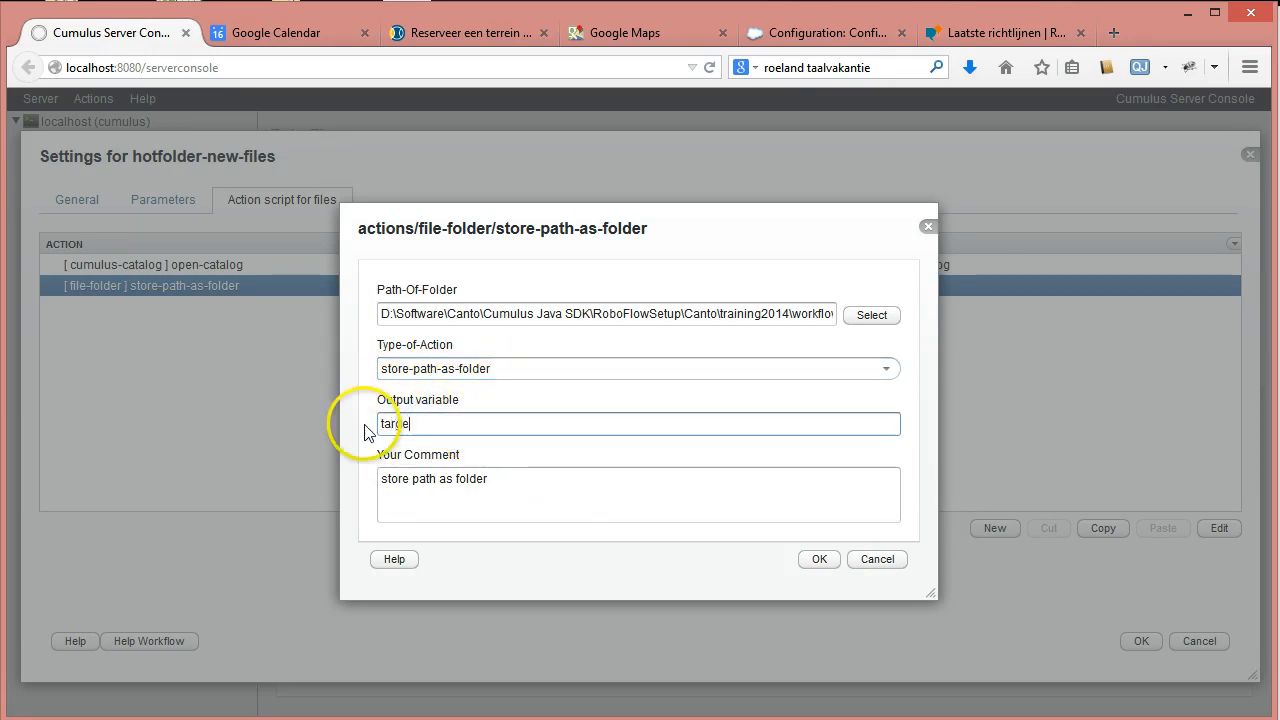
text(tfolder)
double_click(424, 480)
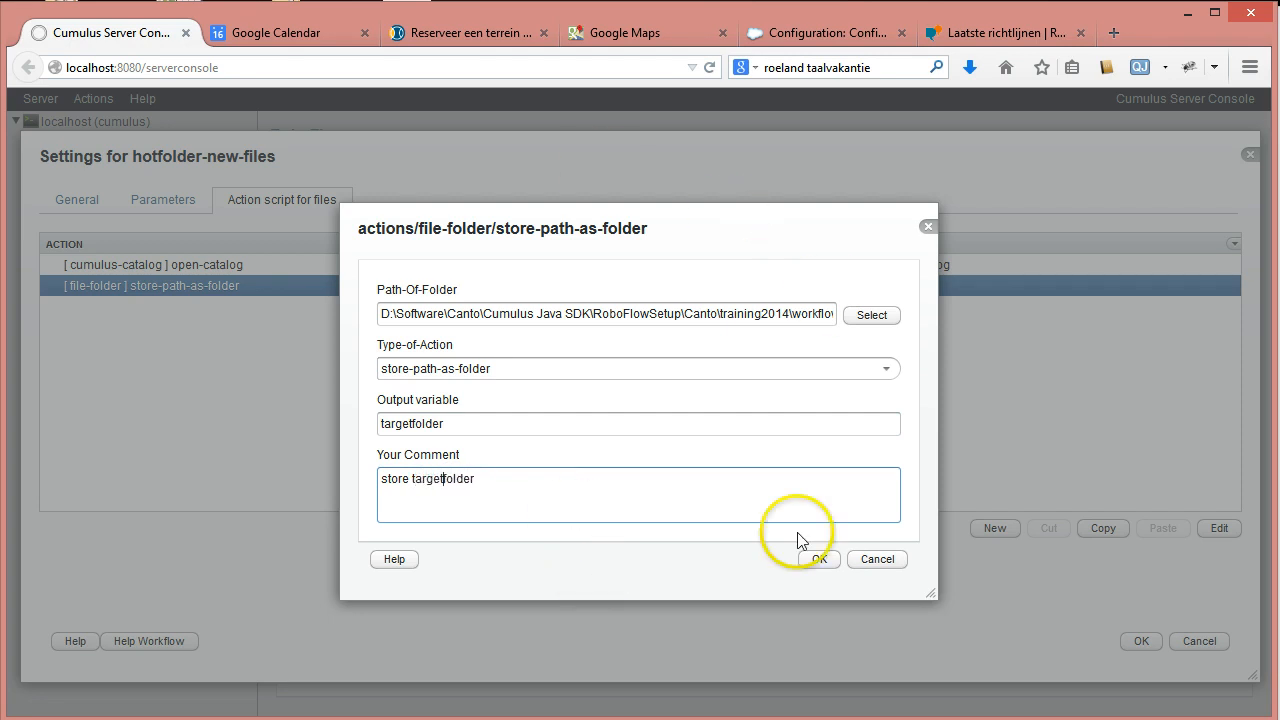
click(815, 559)
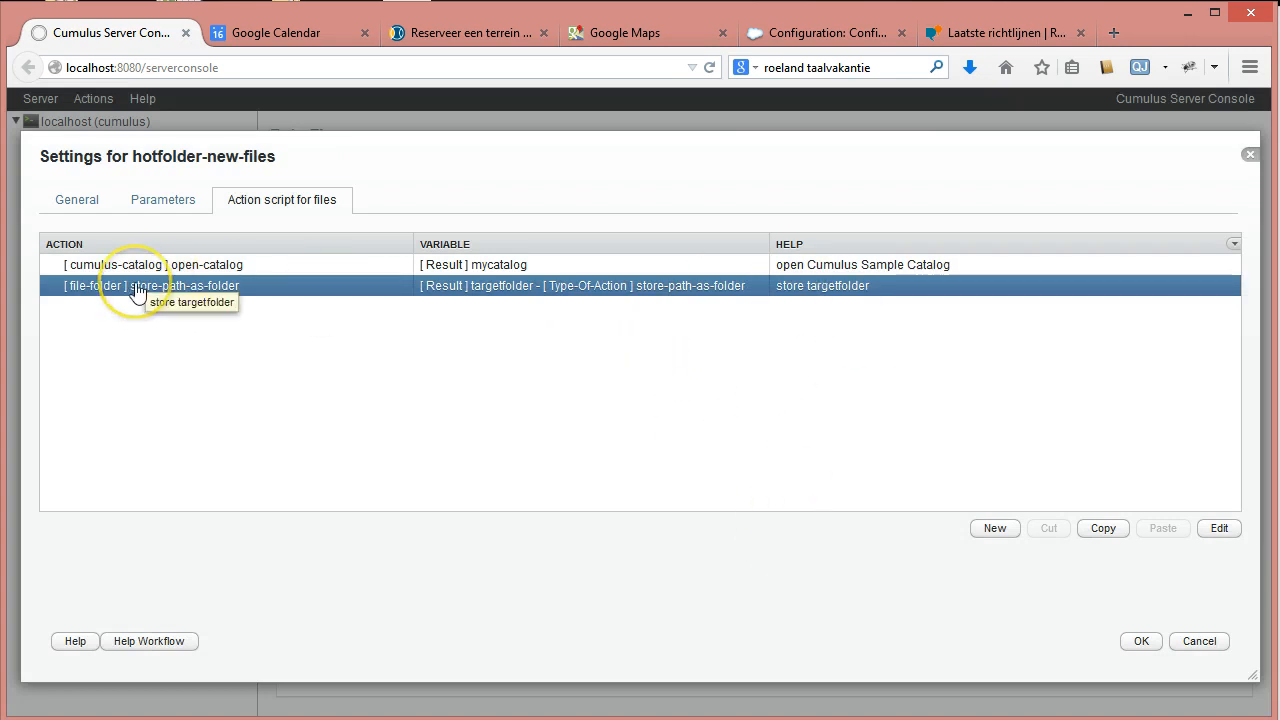
Add a file-folder copy-move-file action to the script.
click(993, 529)
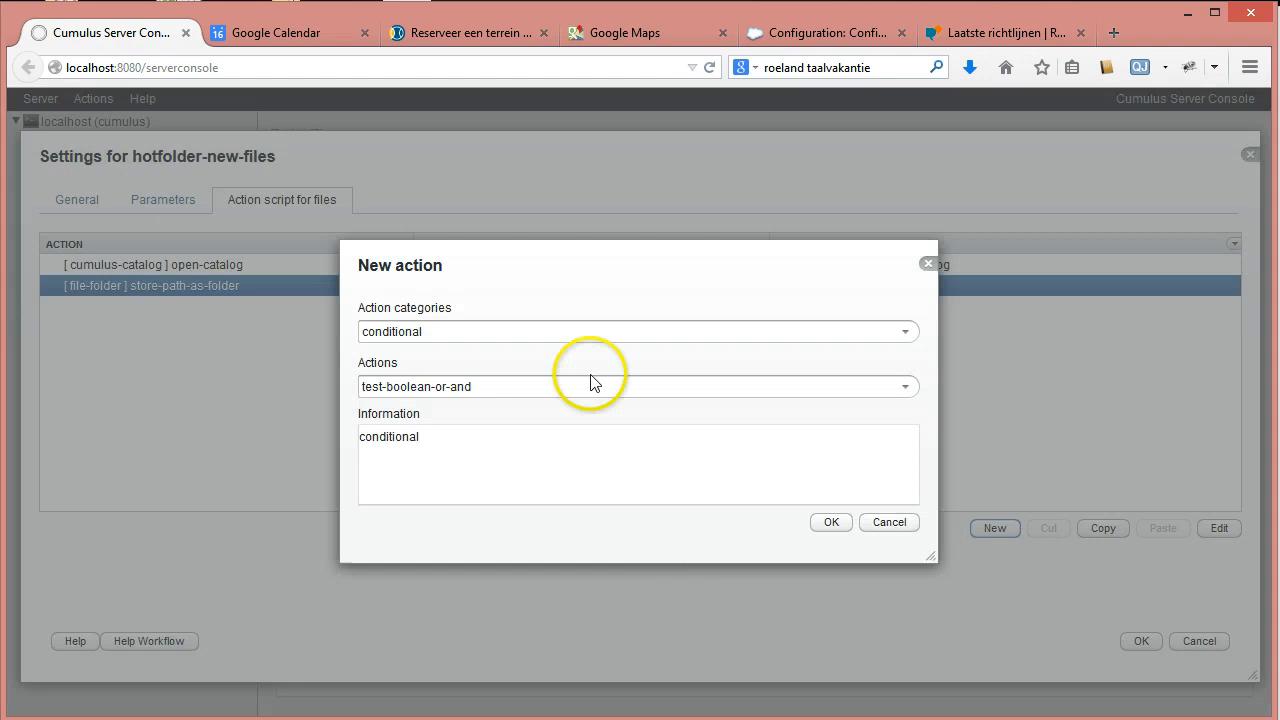
click(907, 334)
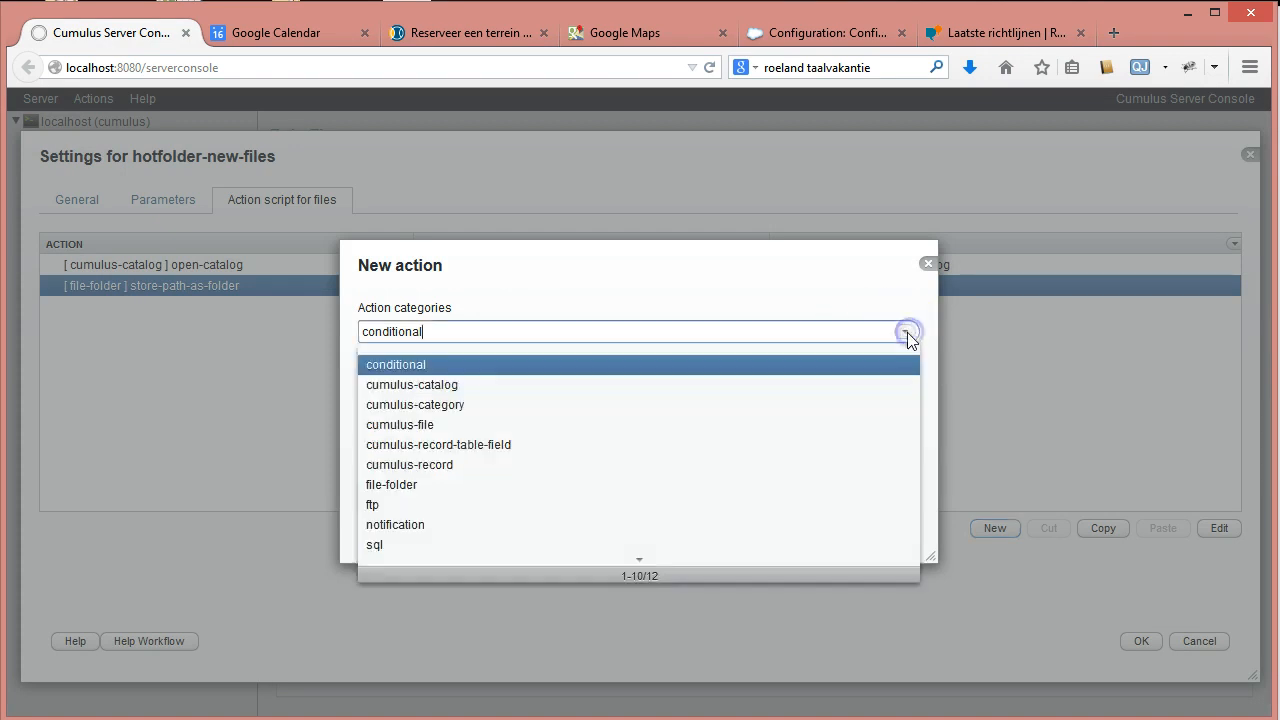
click(395, 485)
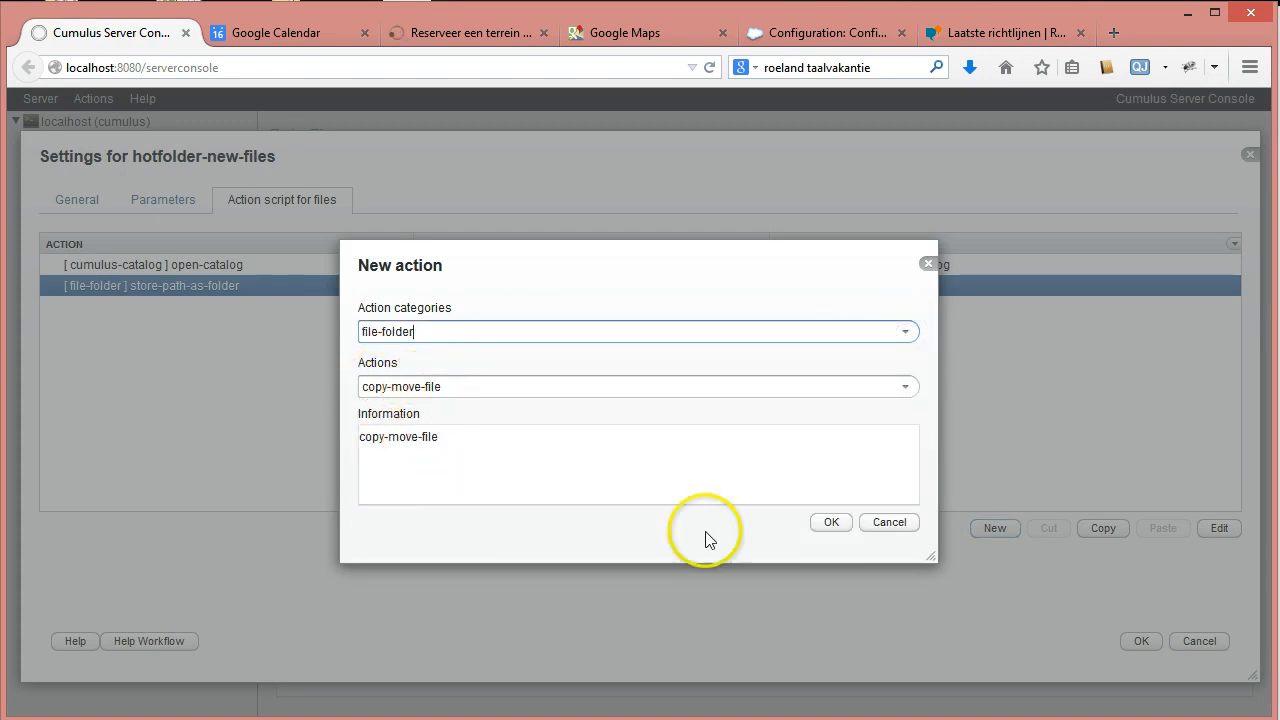
click(833, 524)
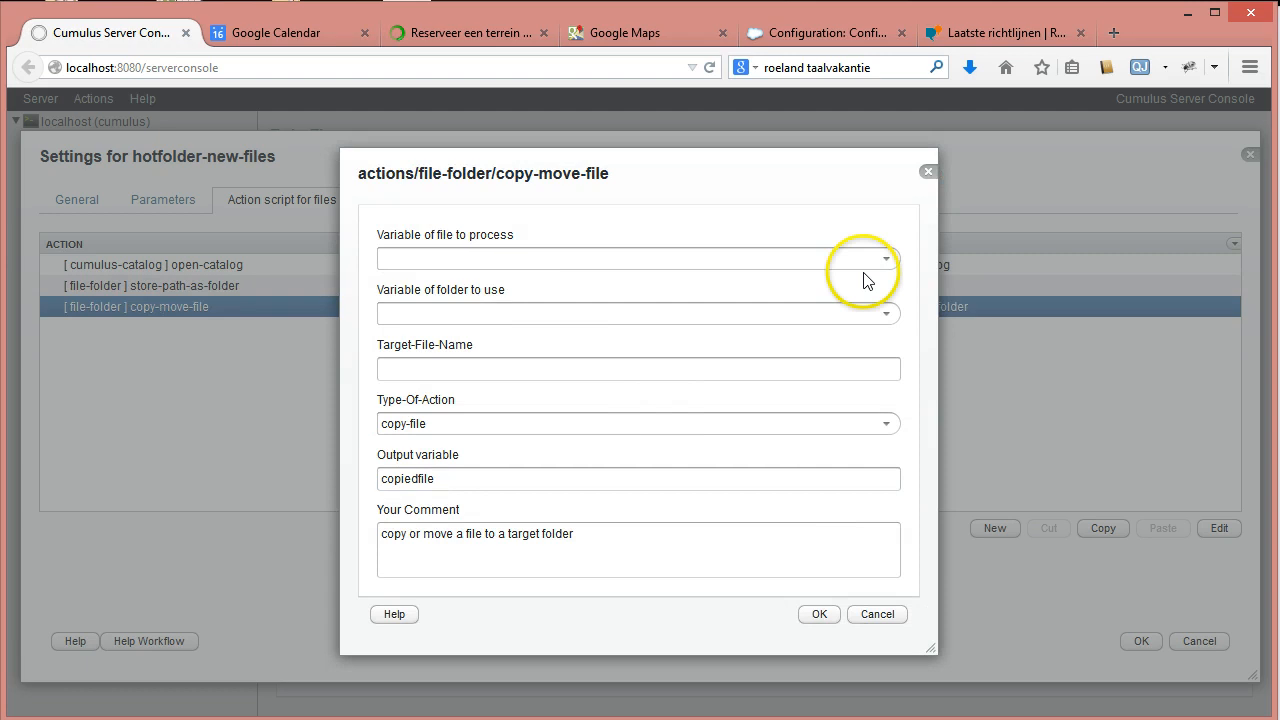
Set copy-move-file to copy the hot file into targetfolder.
click(886, 259)
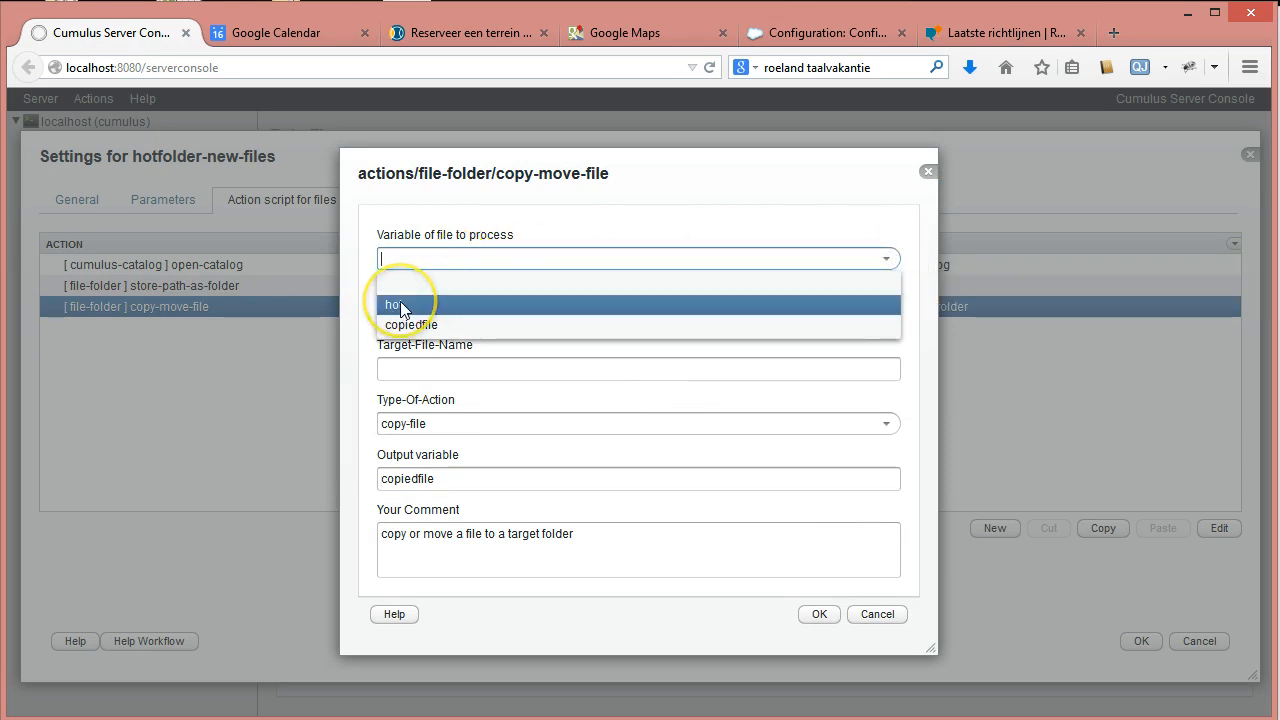
click(398, 305)
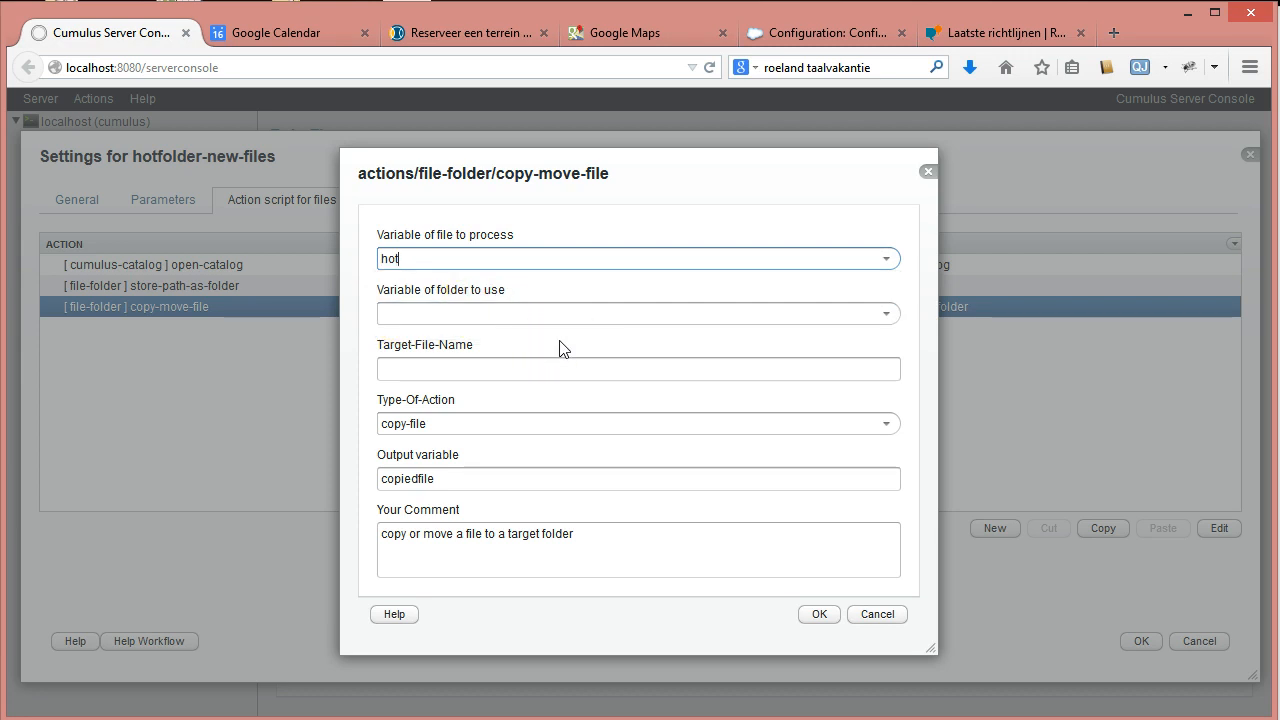
click(392, 258)
click(885, 314)
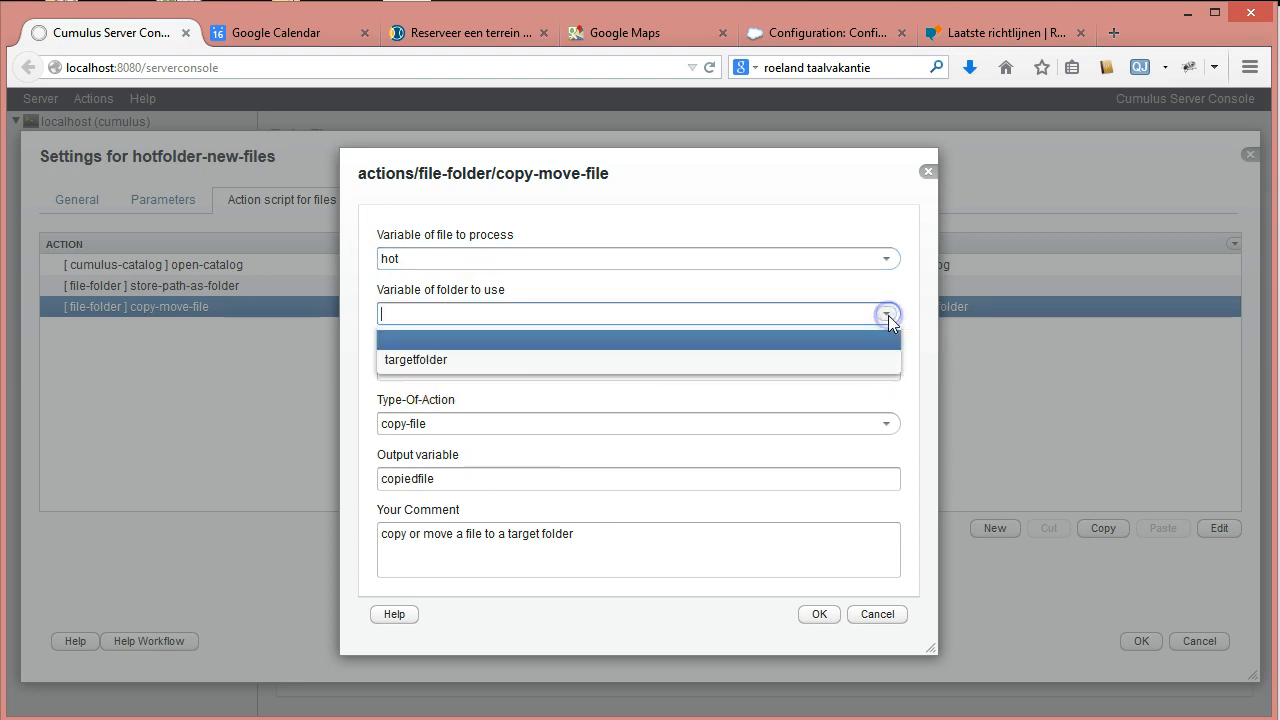
click(414, 360)
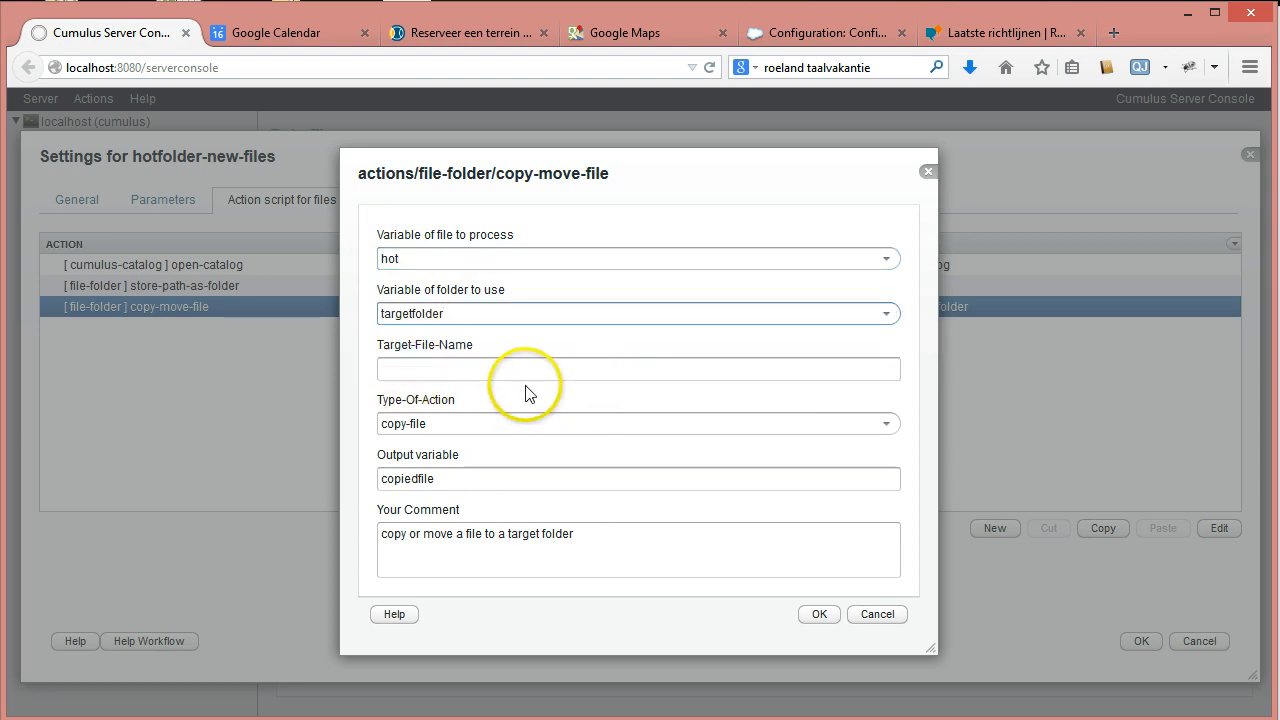
click(416, 371)
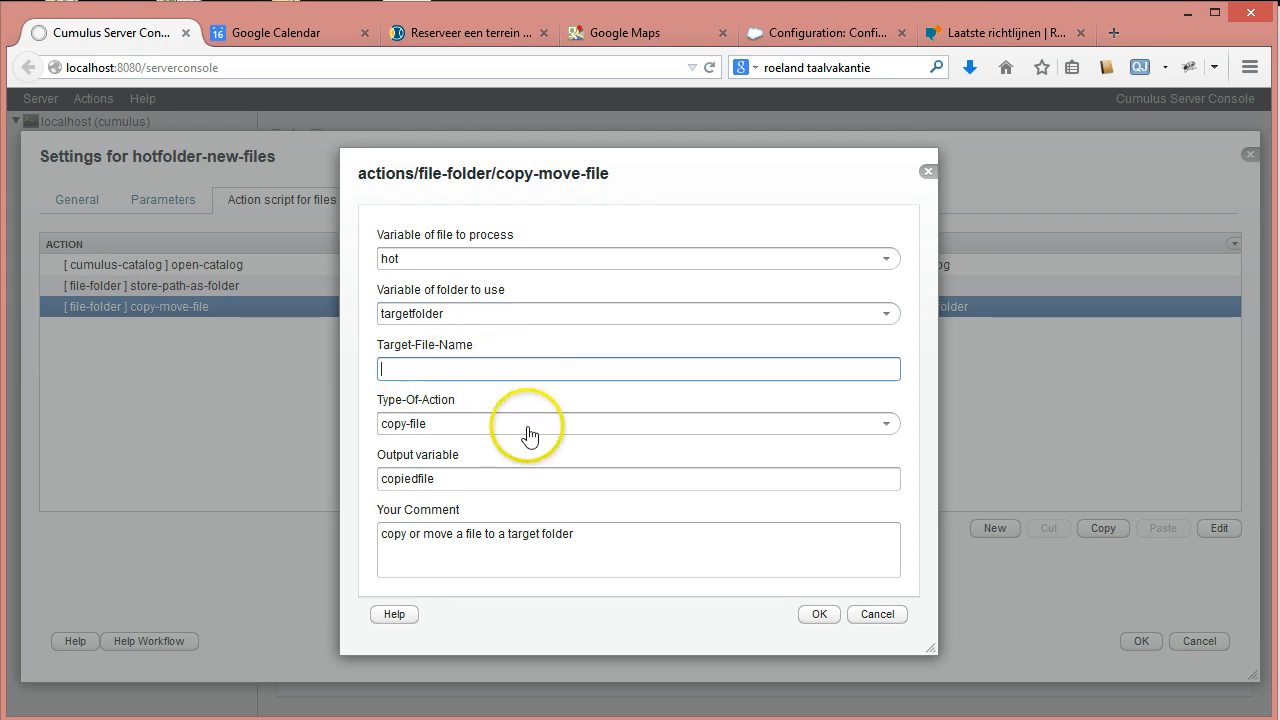
click(885, 424)
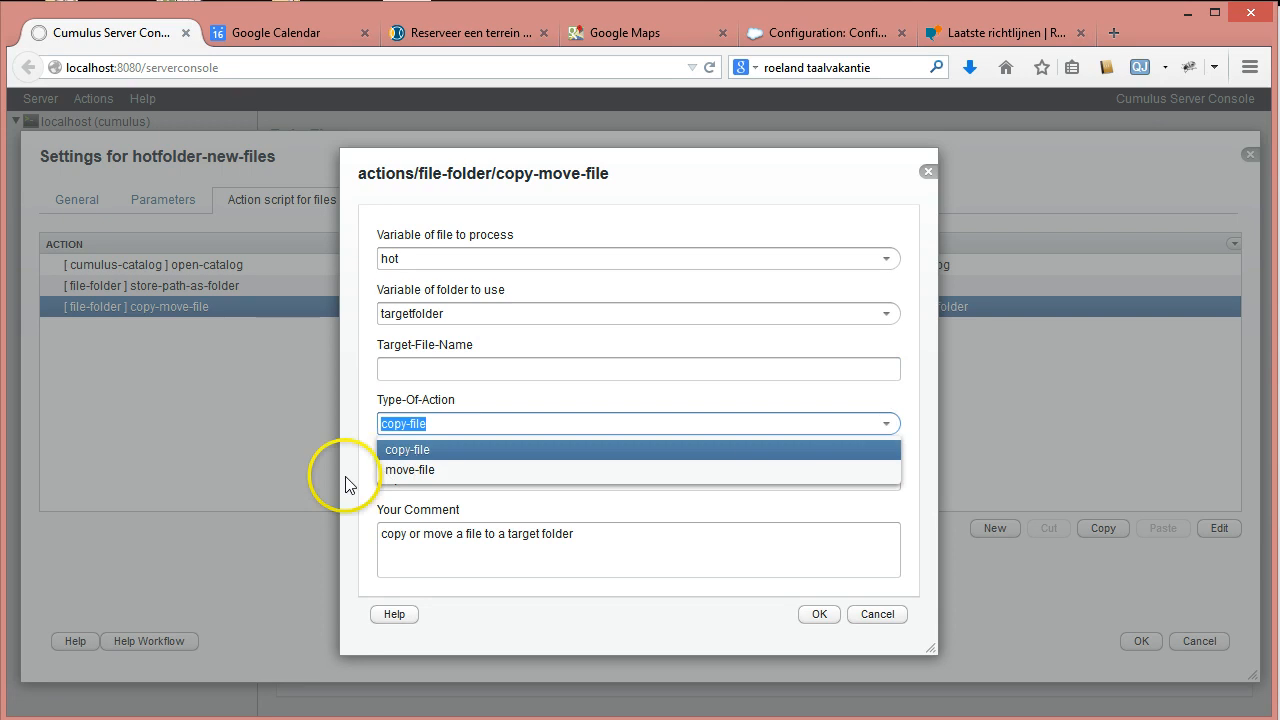
click(409, 449)
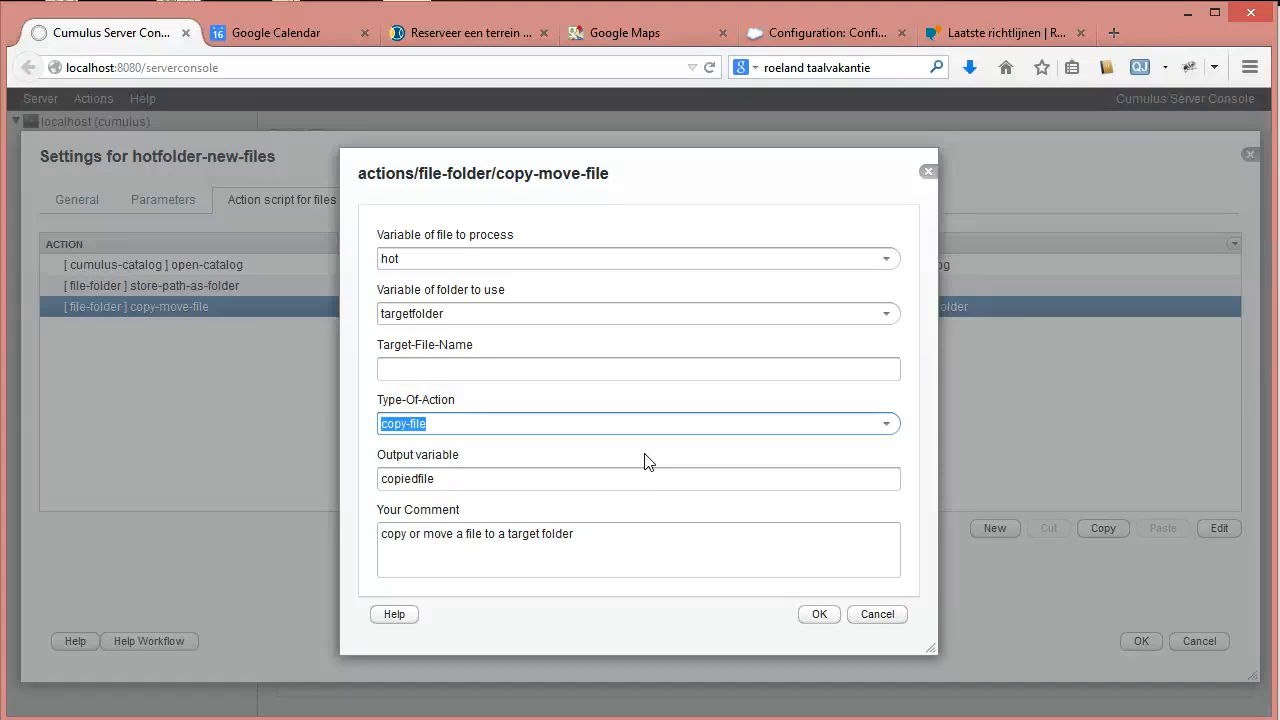
click(450, 479)
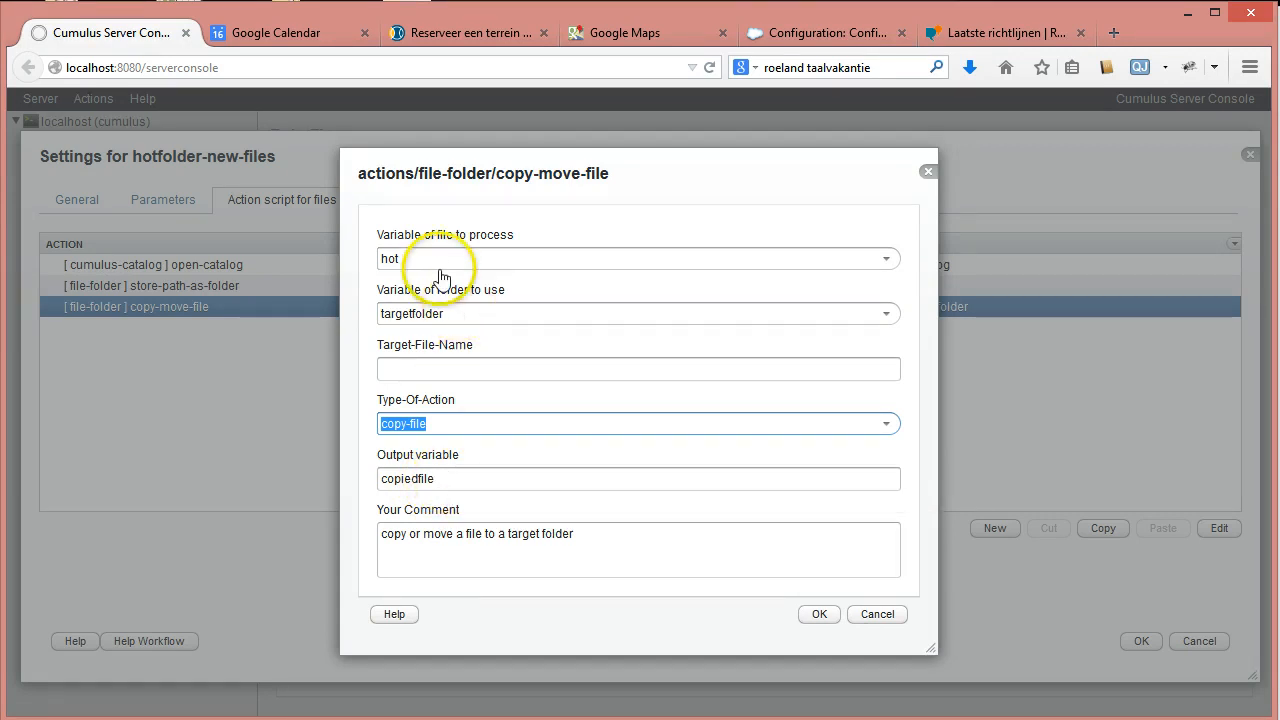
click(887, 260)
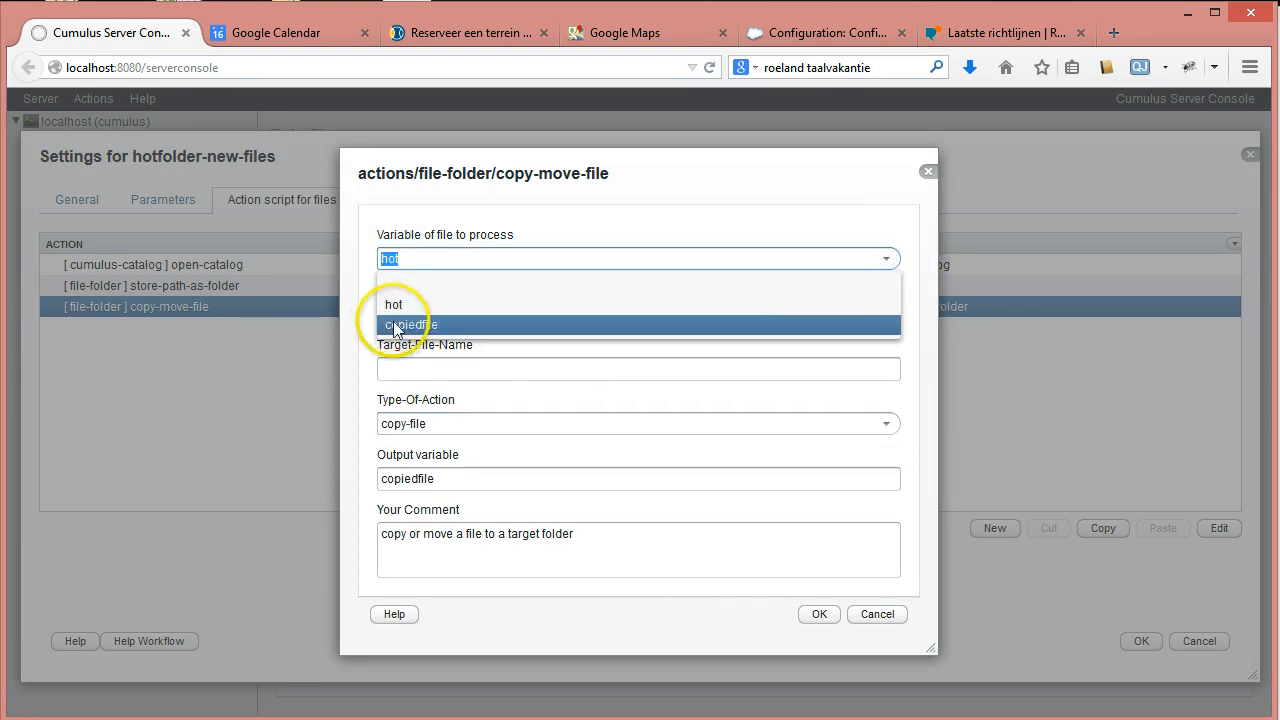
click(366, 367)
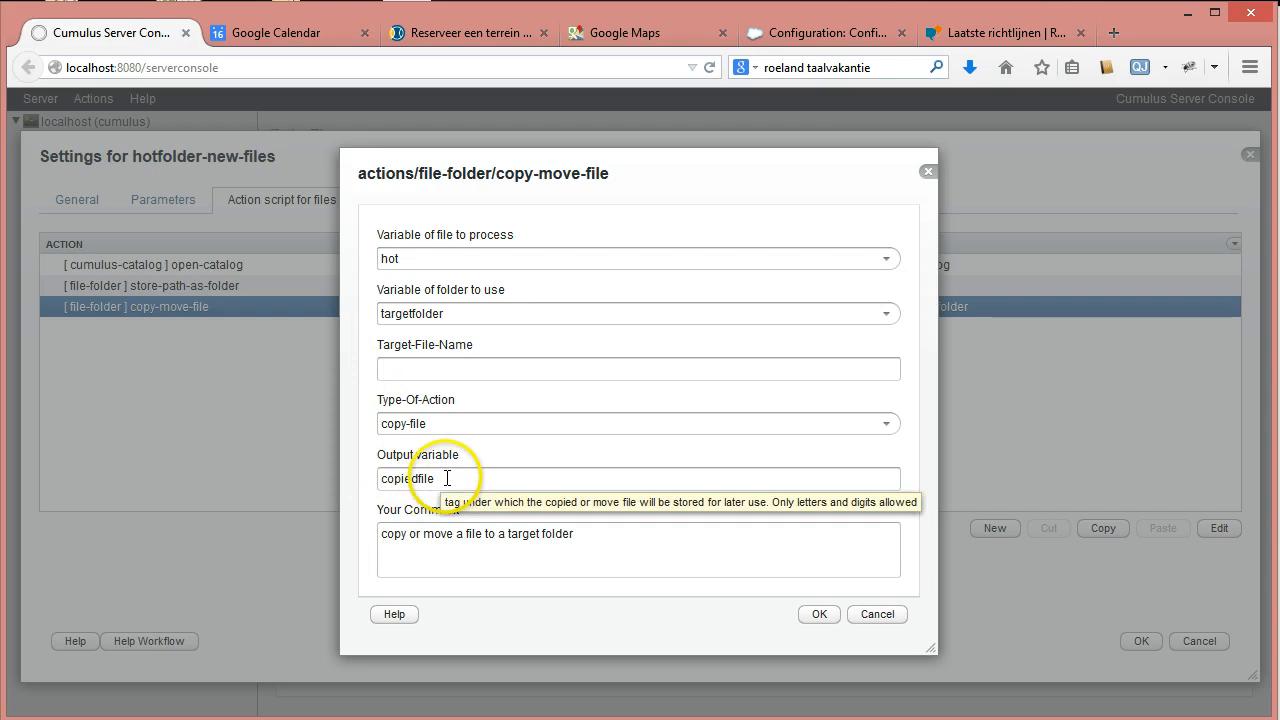
Keep output copiedfile, change the comment to 'copy hot file to a target folder', and save.
drag(450, 478, 374, 474)
click(363, 480)
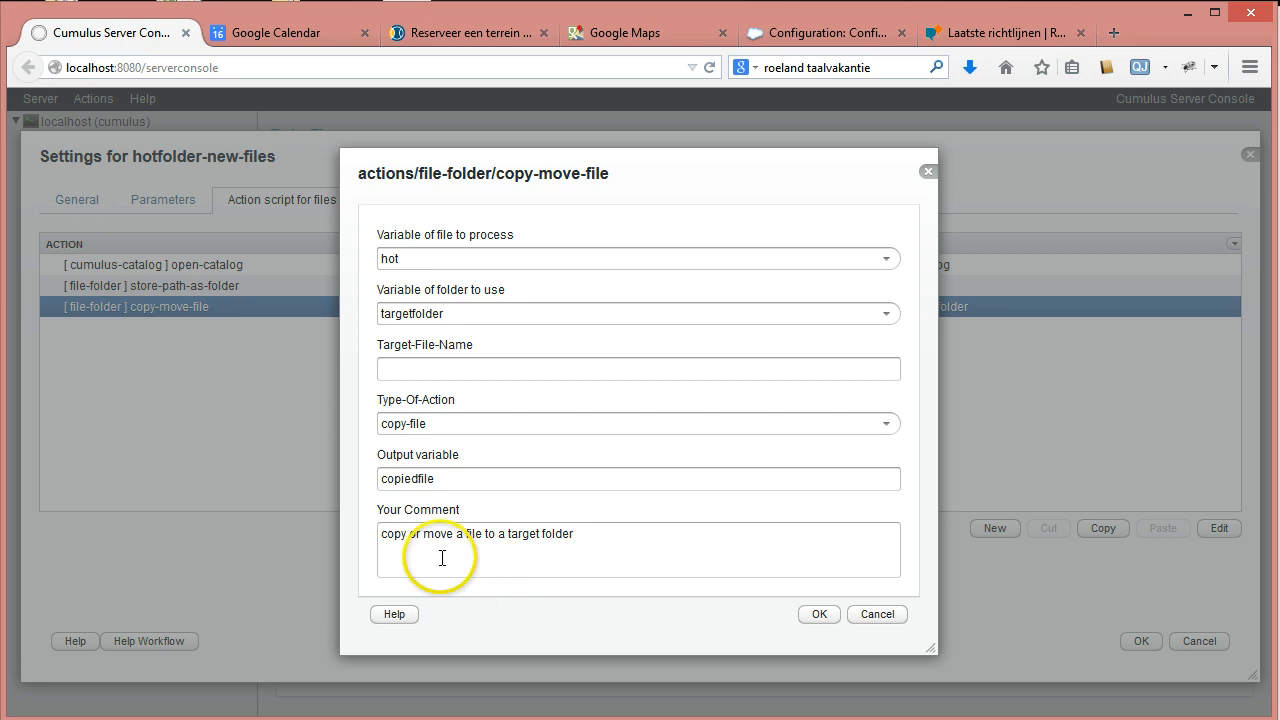
double_click(415, 534)
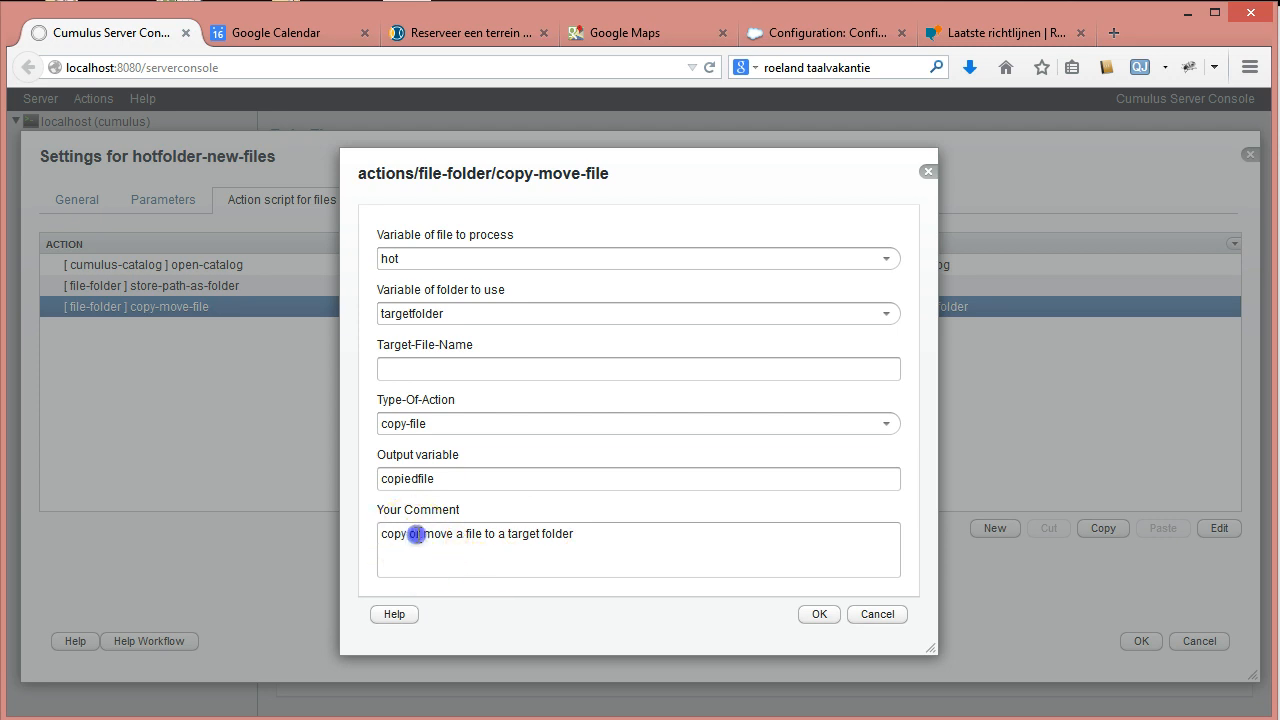
drag(415, 534, 456, 534)
text(h)
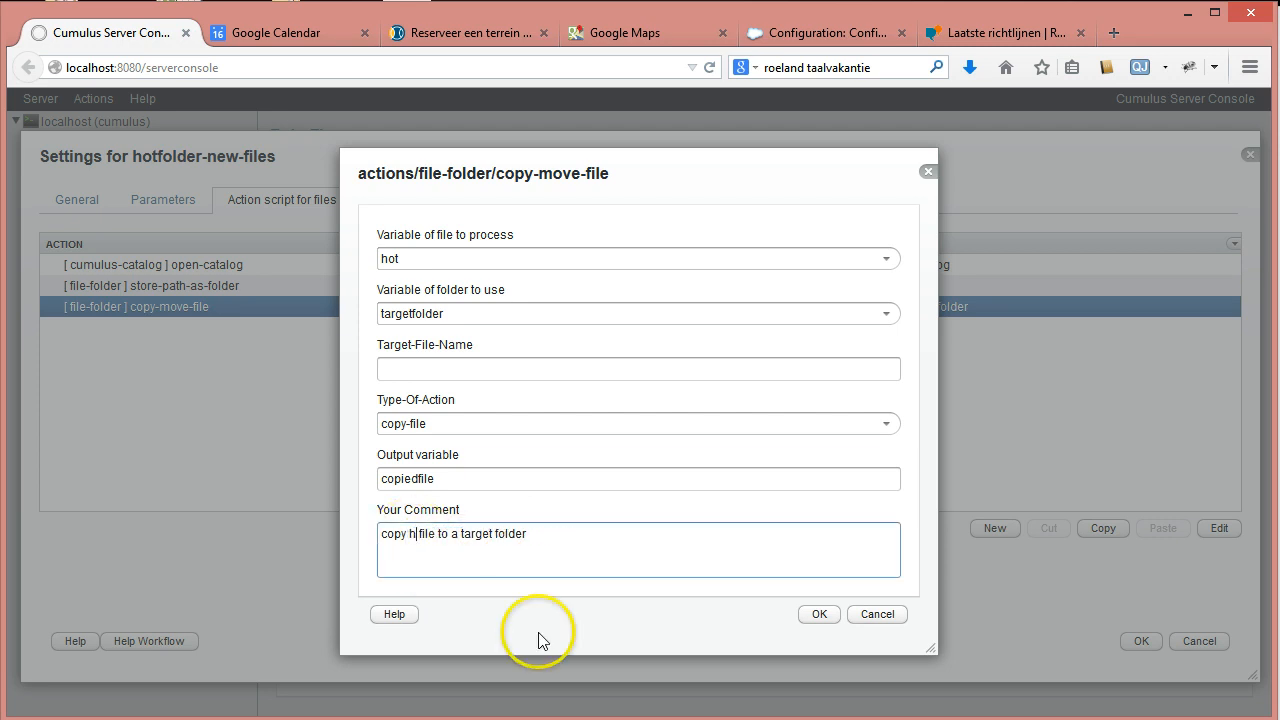
text(ot file)
click(820, 614)
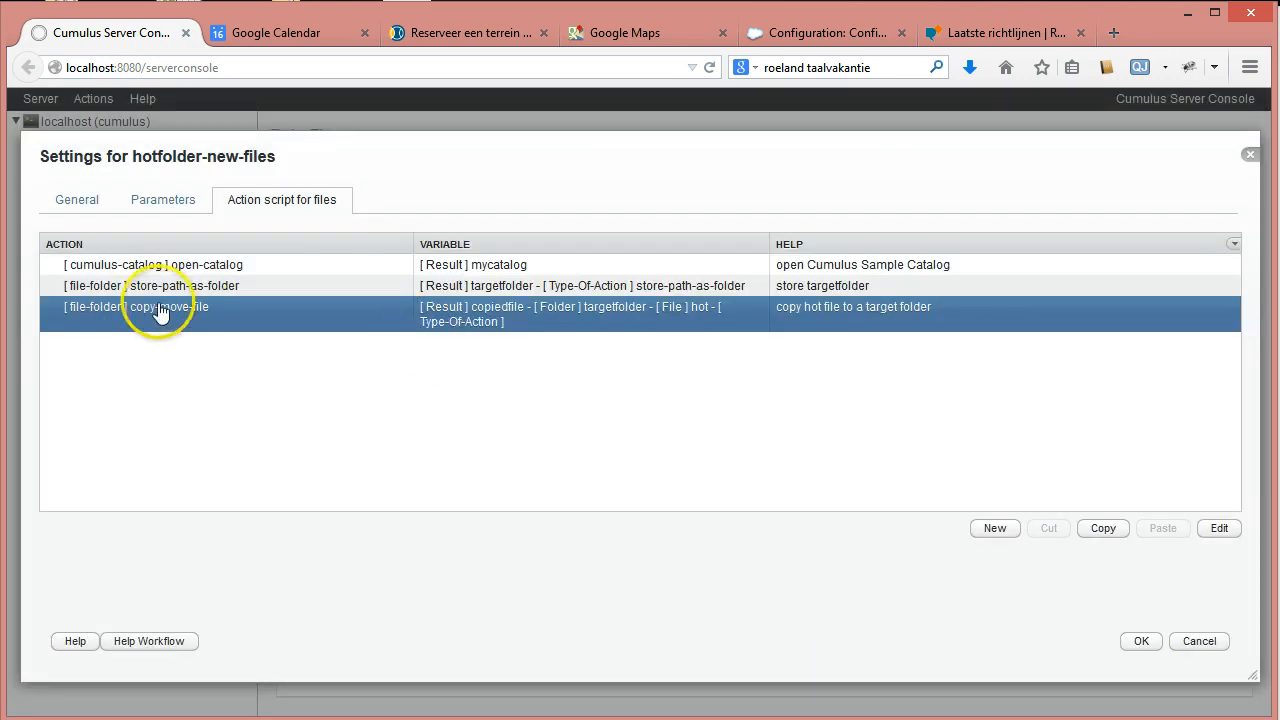
Add a cumulus-catalog catalog-file action to the script.
click(993, 530)
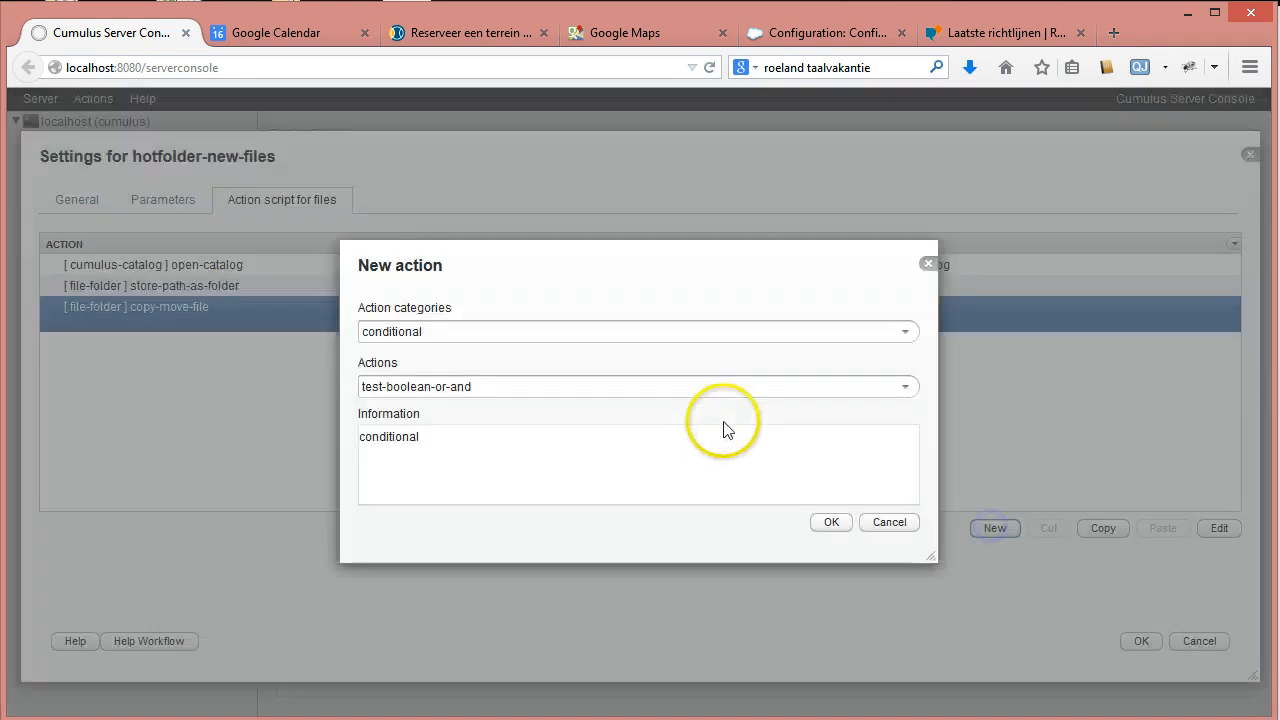
click(905, 334)
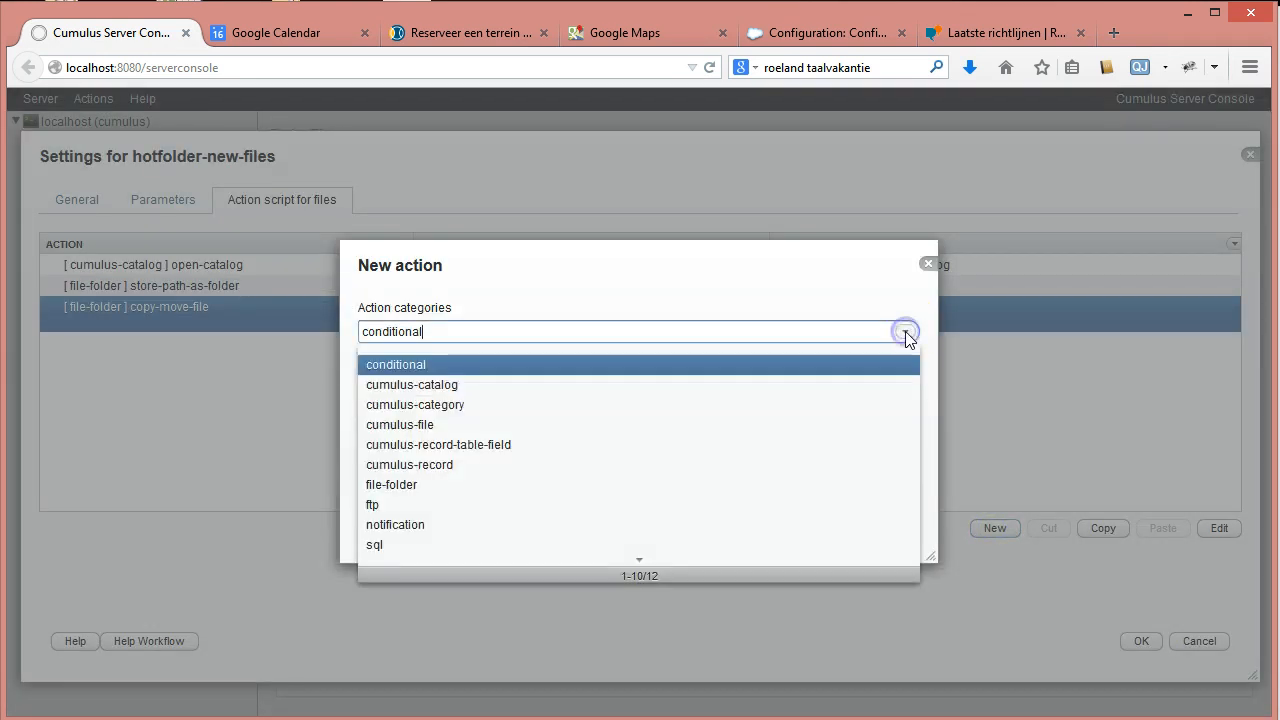
click(430, 394)
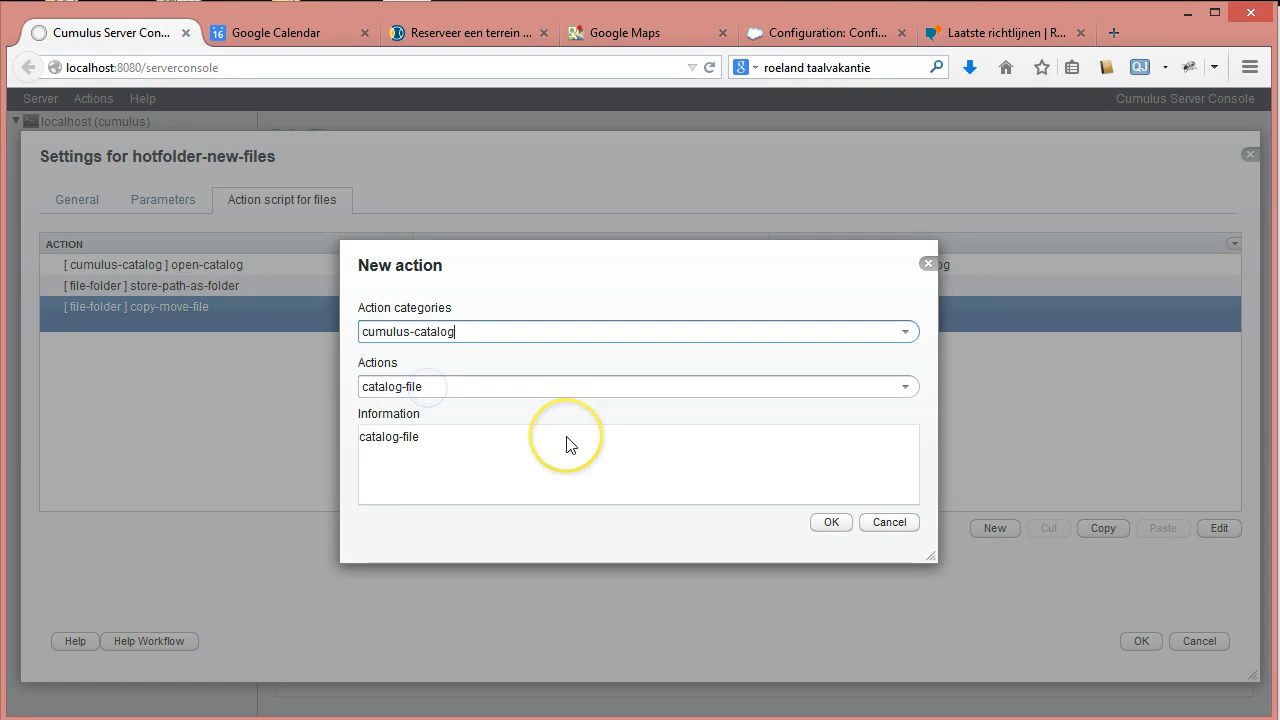
click(905, 387)
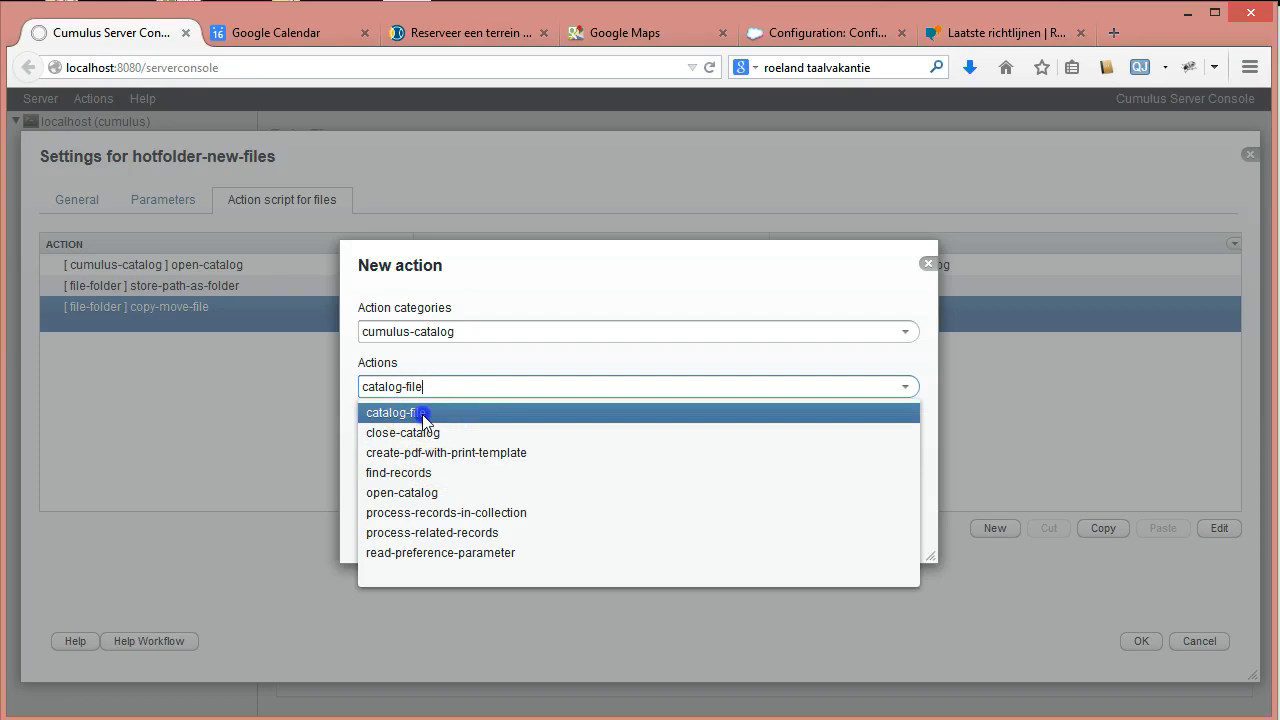
click(421, 412)
click(830, 522)
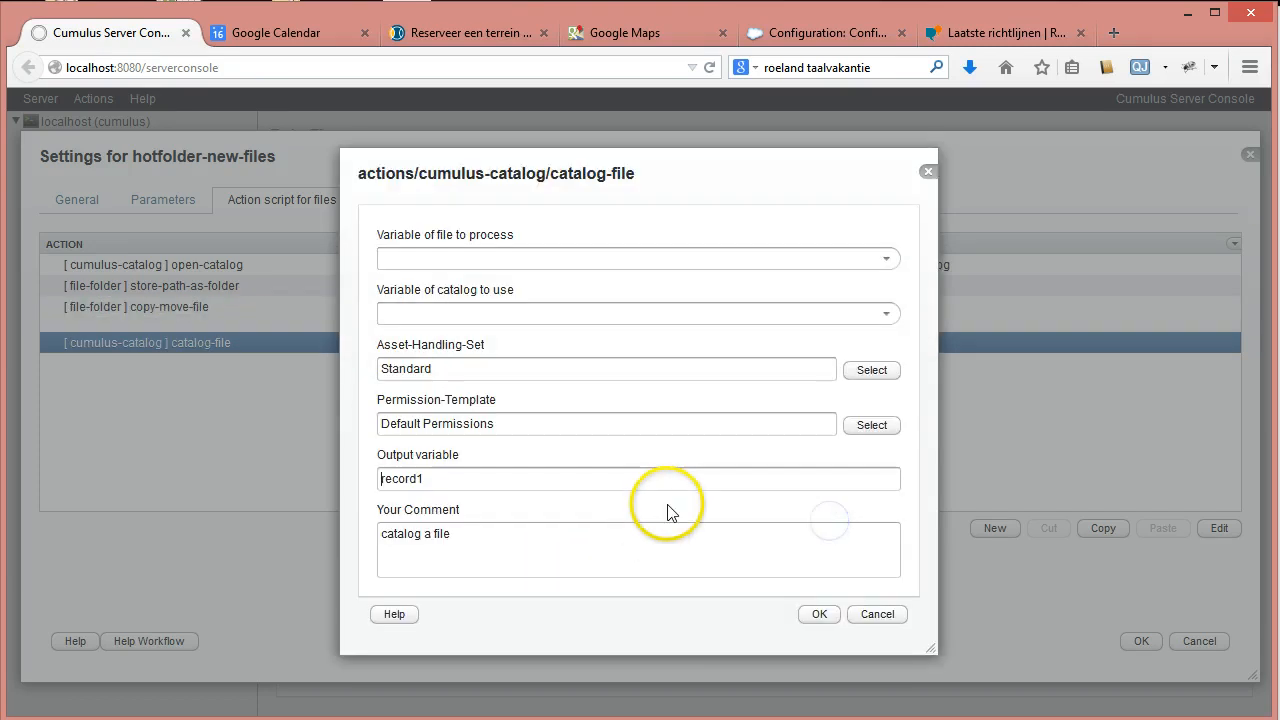
Set catalog-file to catalog copiedfile into mycatalog.
click(886, 259)
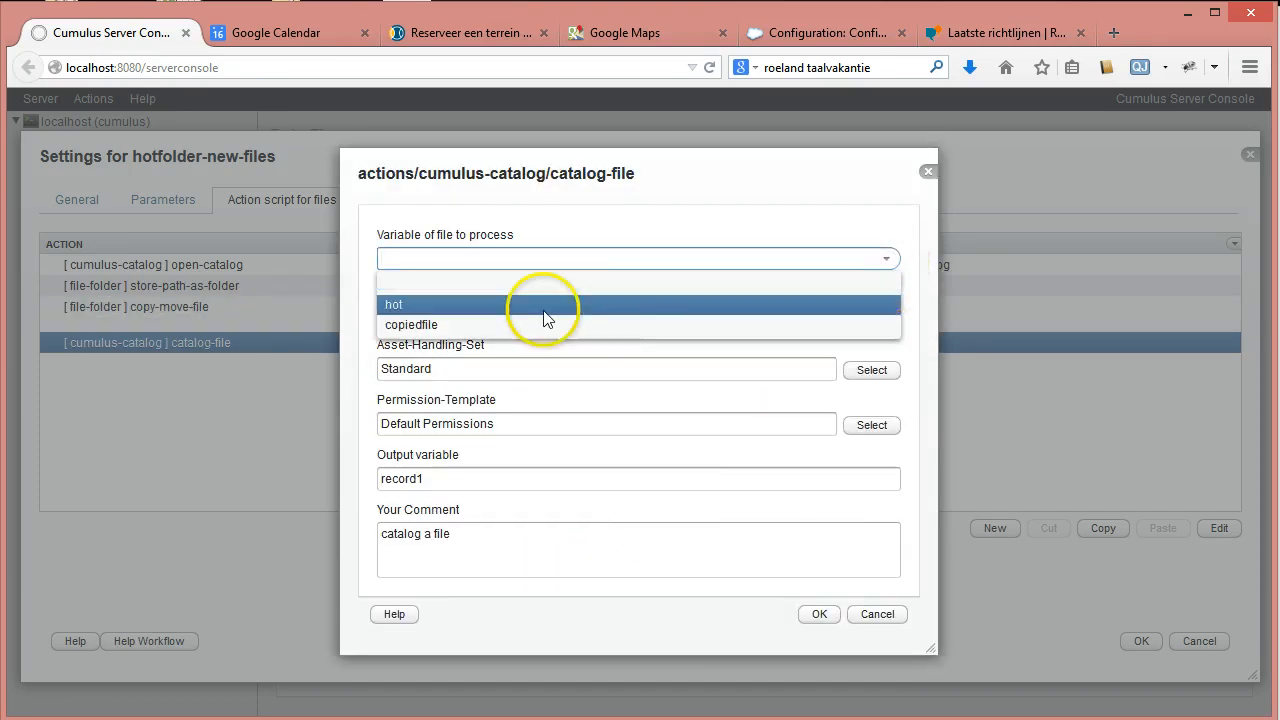
click(454, 325)
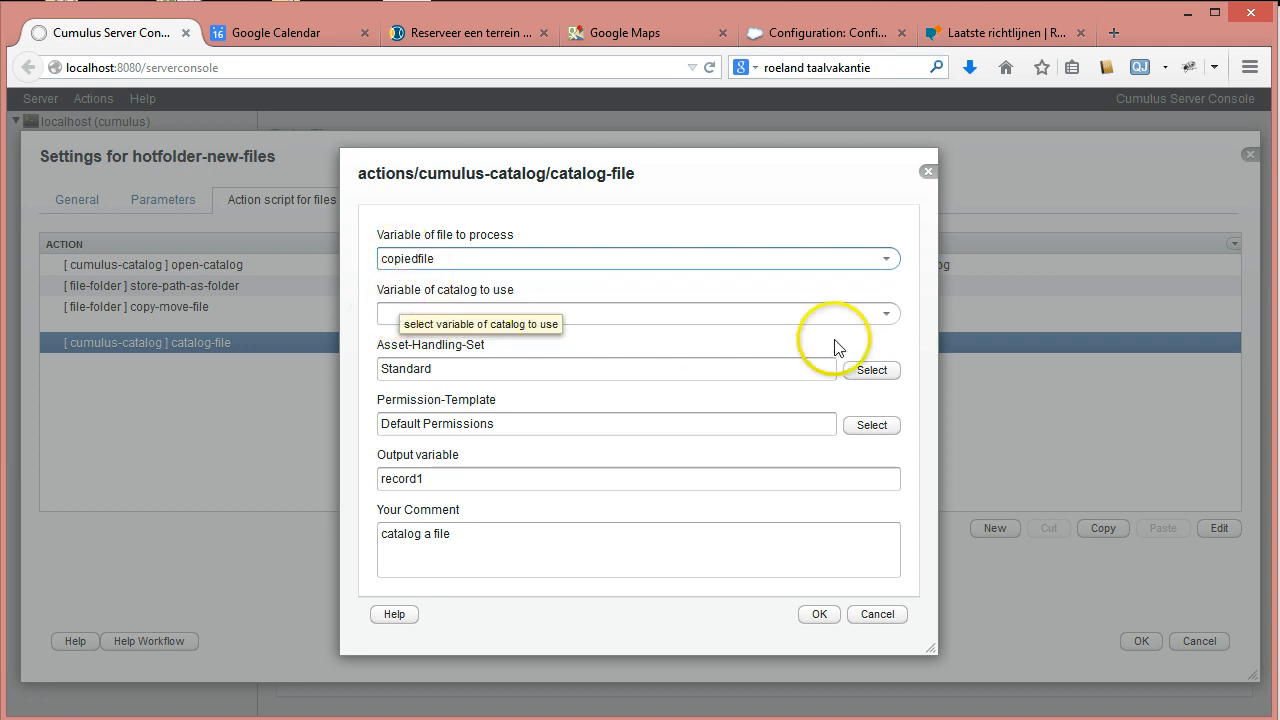
click(886, 314)
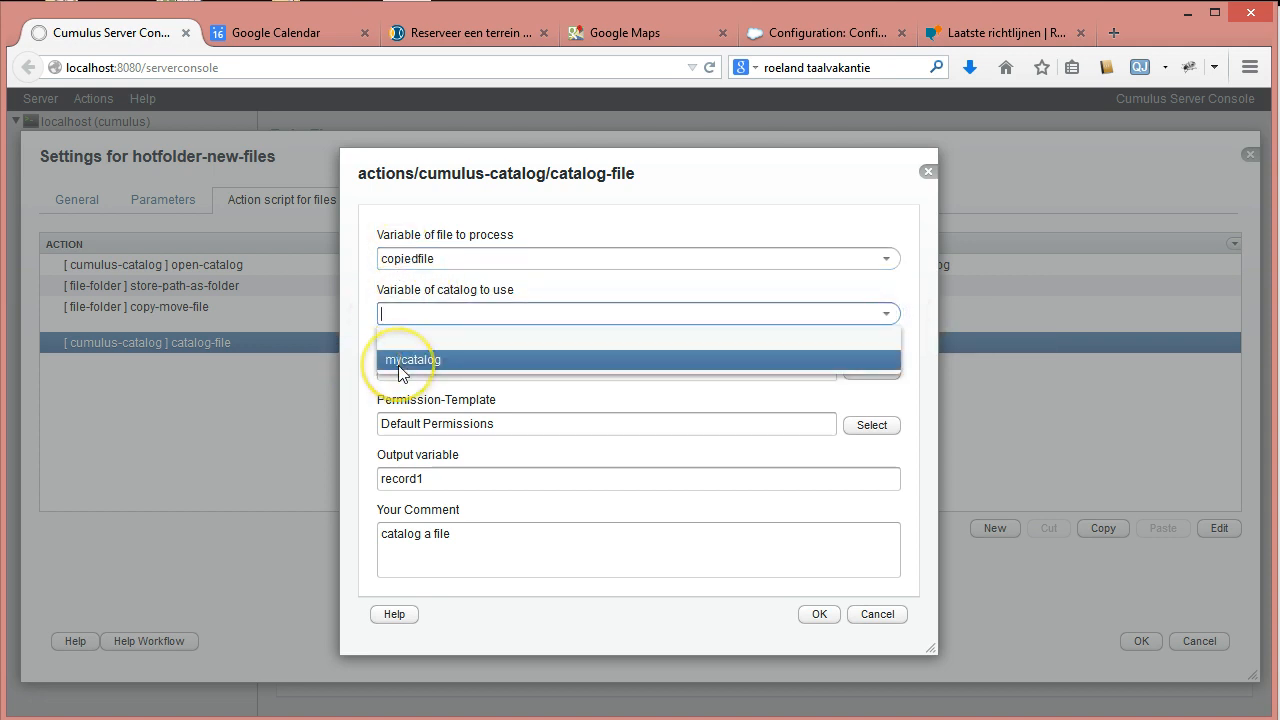
click(400, 360)
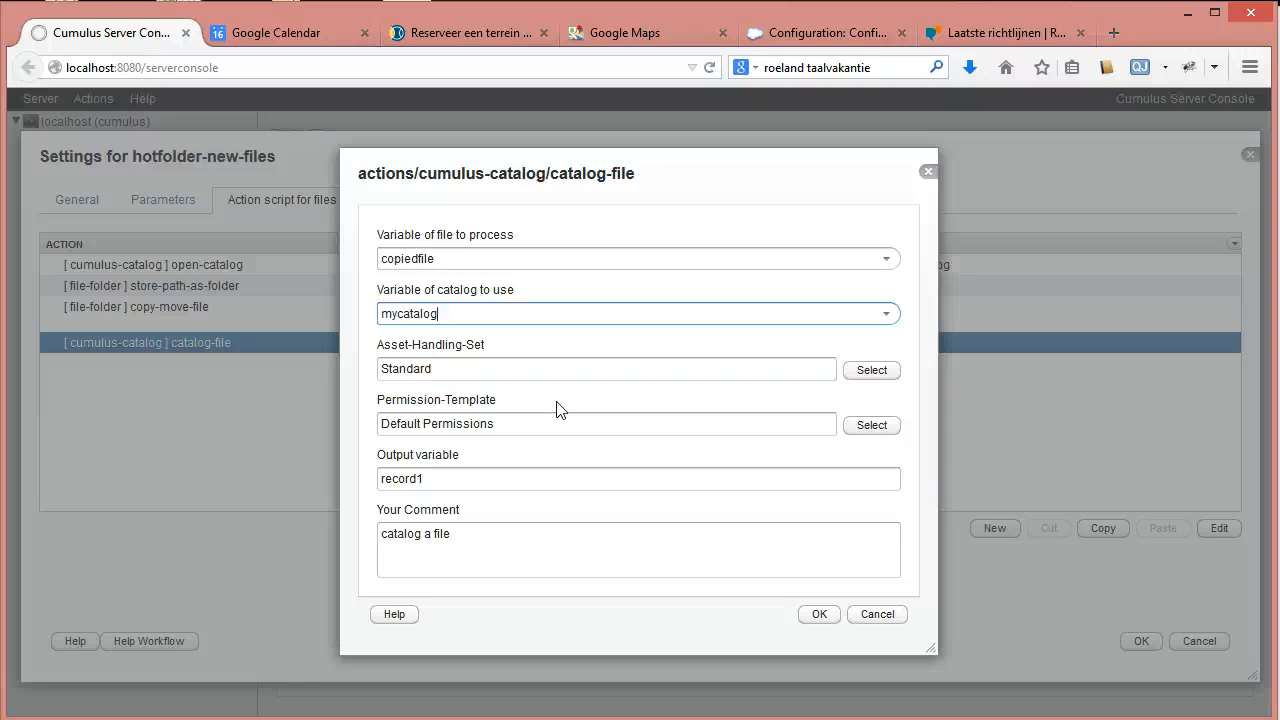
Set the catalog-file output to new-record and comment 'catalog a copied file', then save.
click(428, 479)
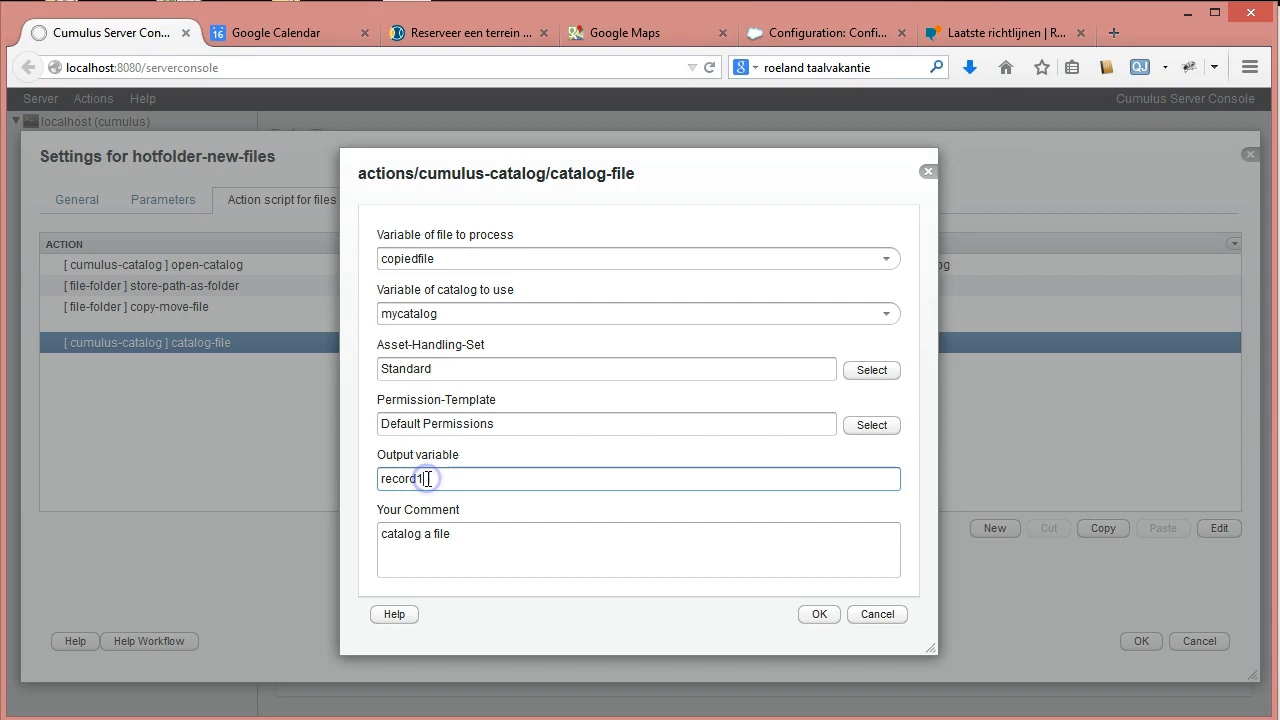
drag(428, 479, 319, 461)
text(new-record)
double_click(441, 533)
key(Left)
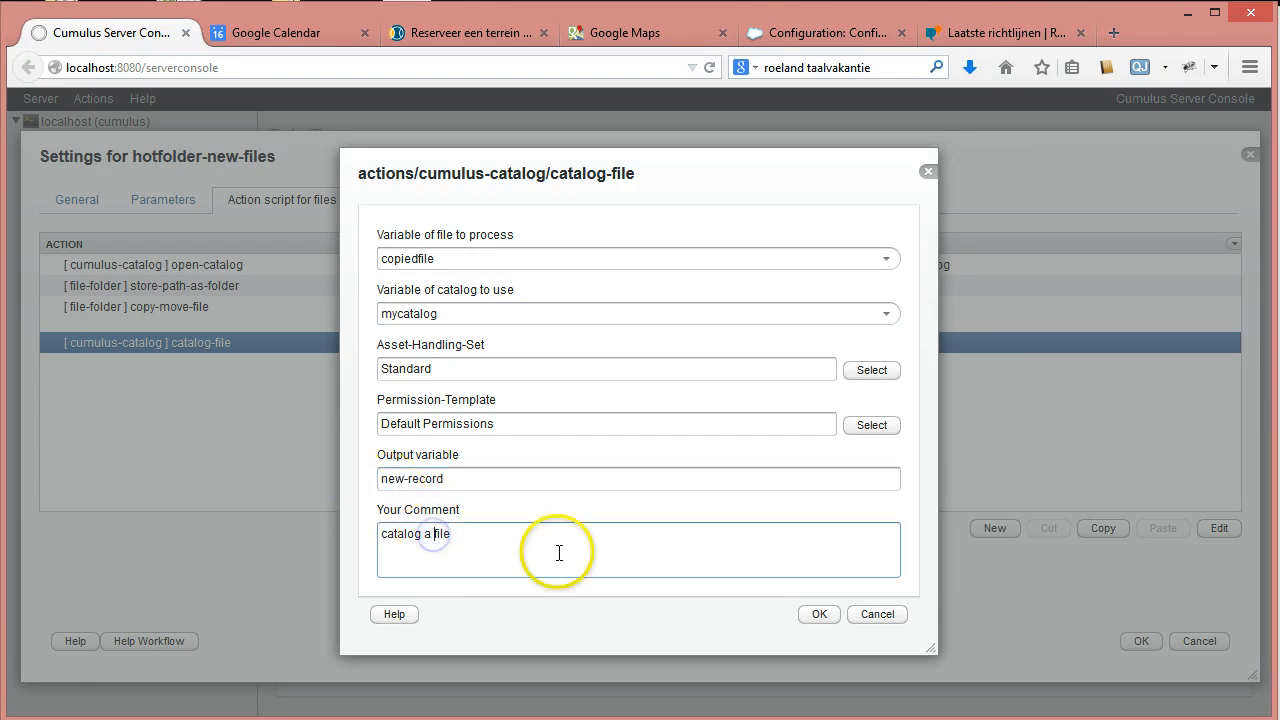
text(copied)
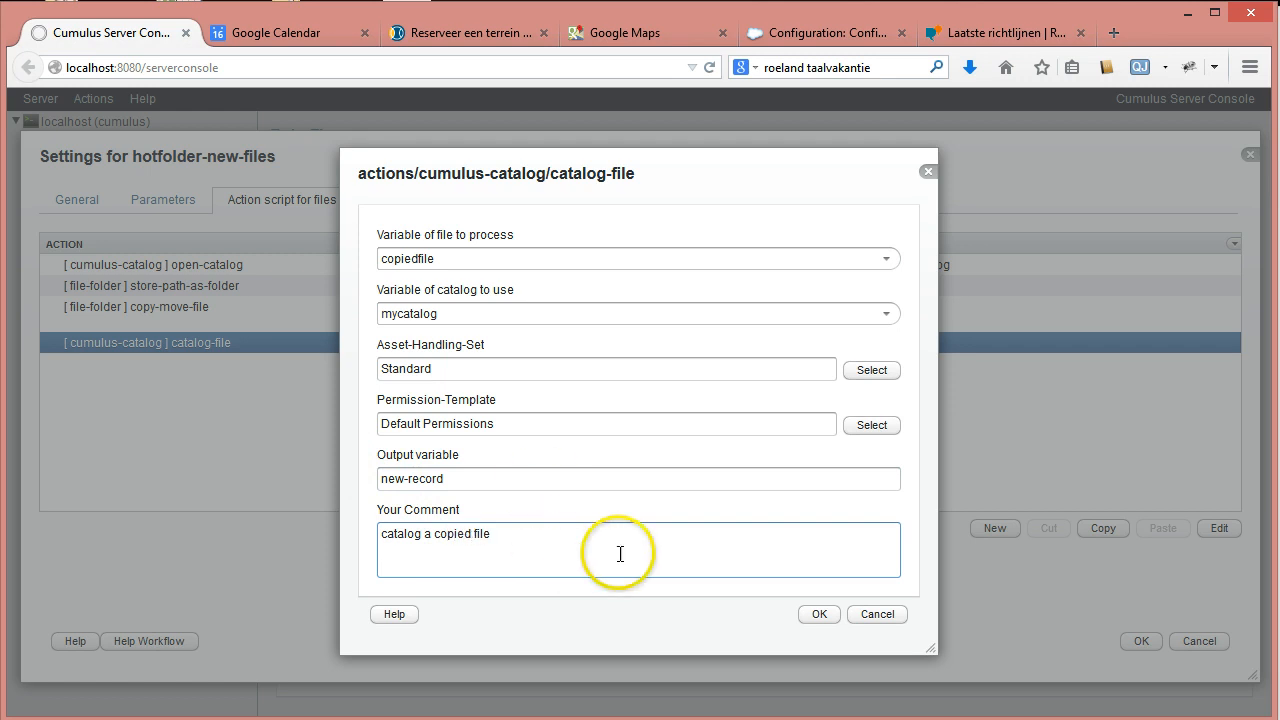
click(821, 615)
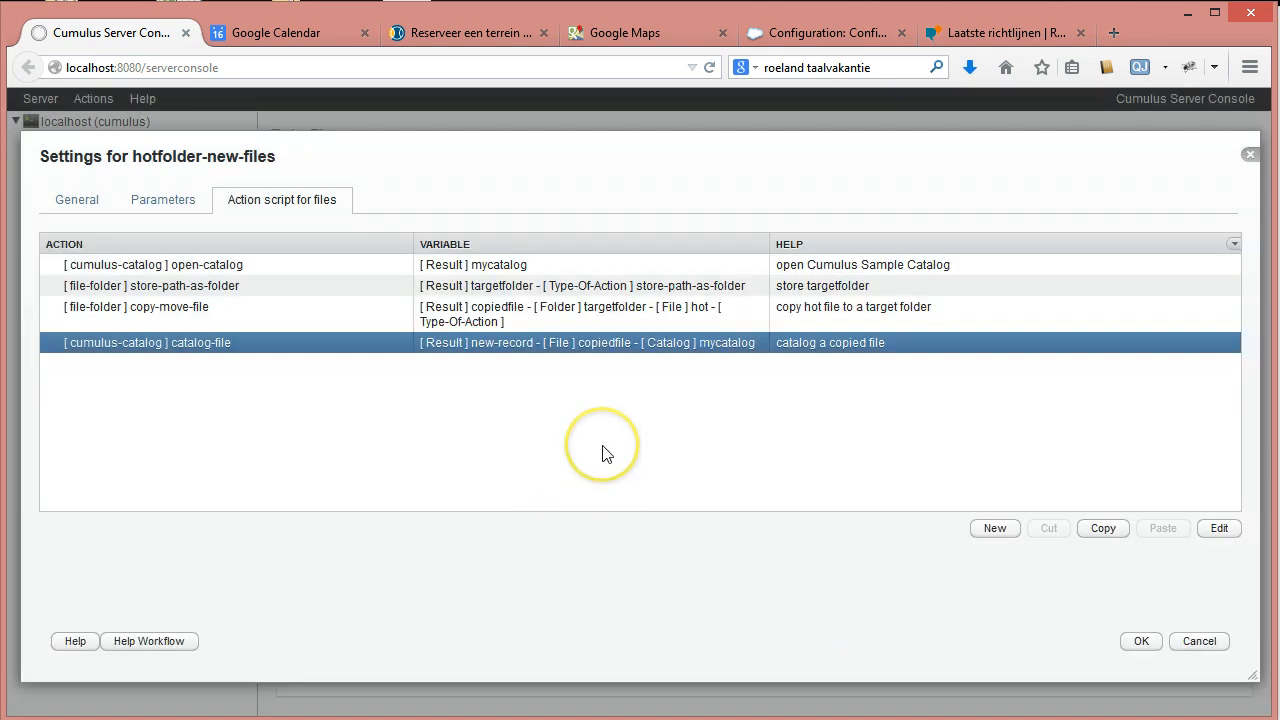
Add a cumulus-catalog close-catalog action that closes mycatalog.
click(982, 533)
click(904, 331)
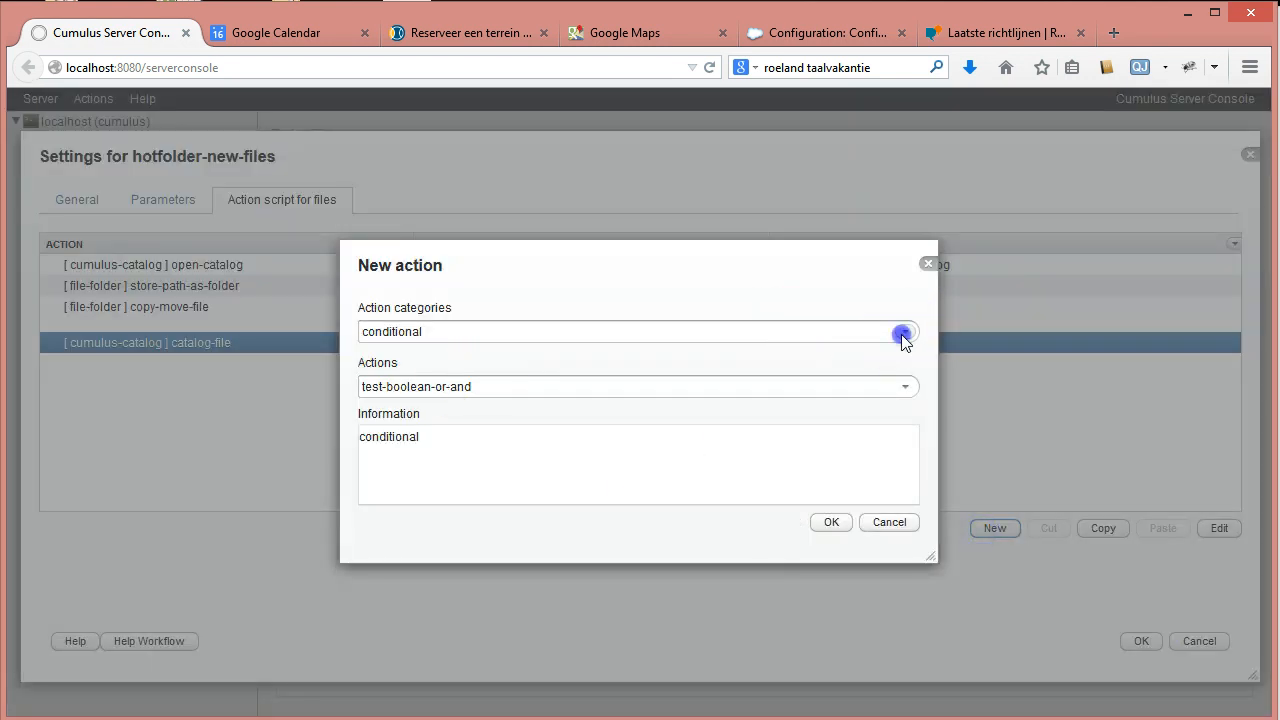
click(450, 386)
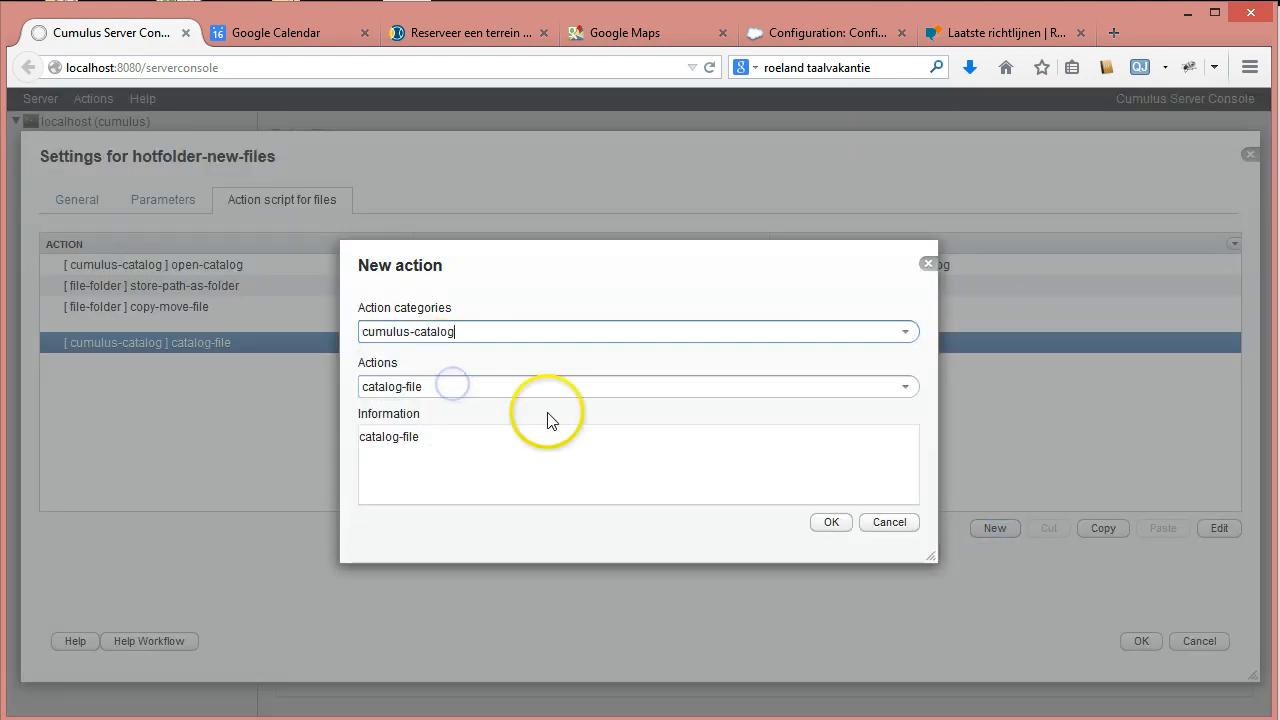
click(905, 387)
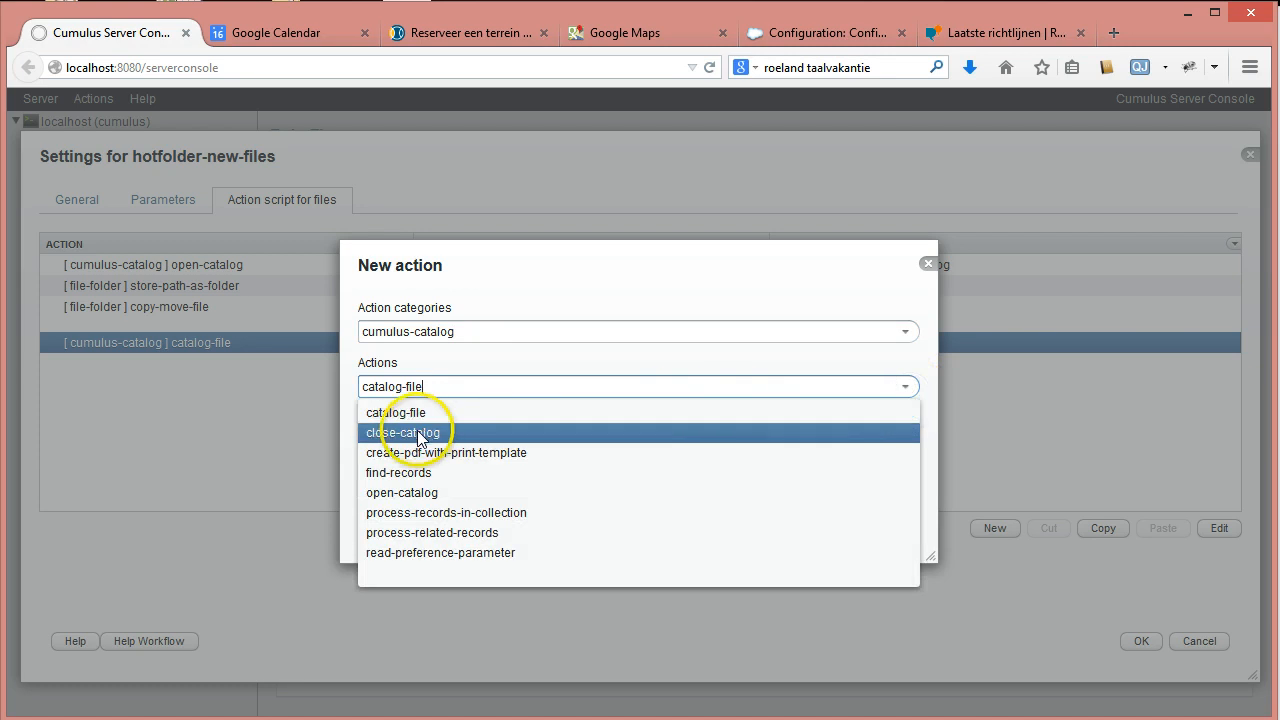
click(454, 431)
click(829, 522)
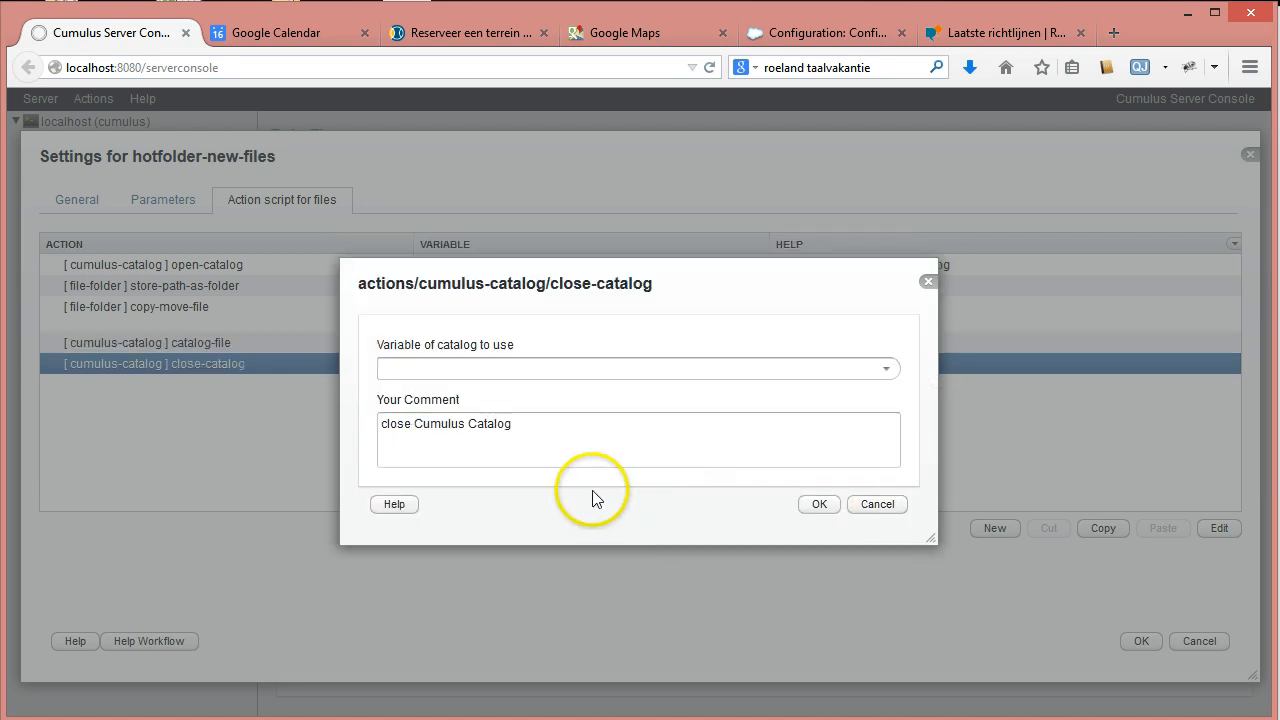
click(886, 368)
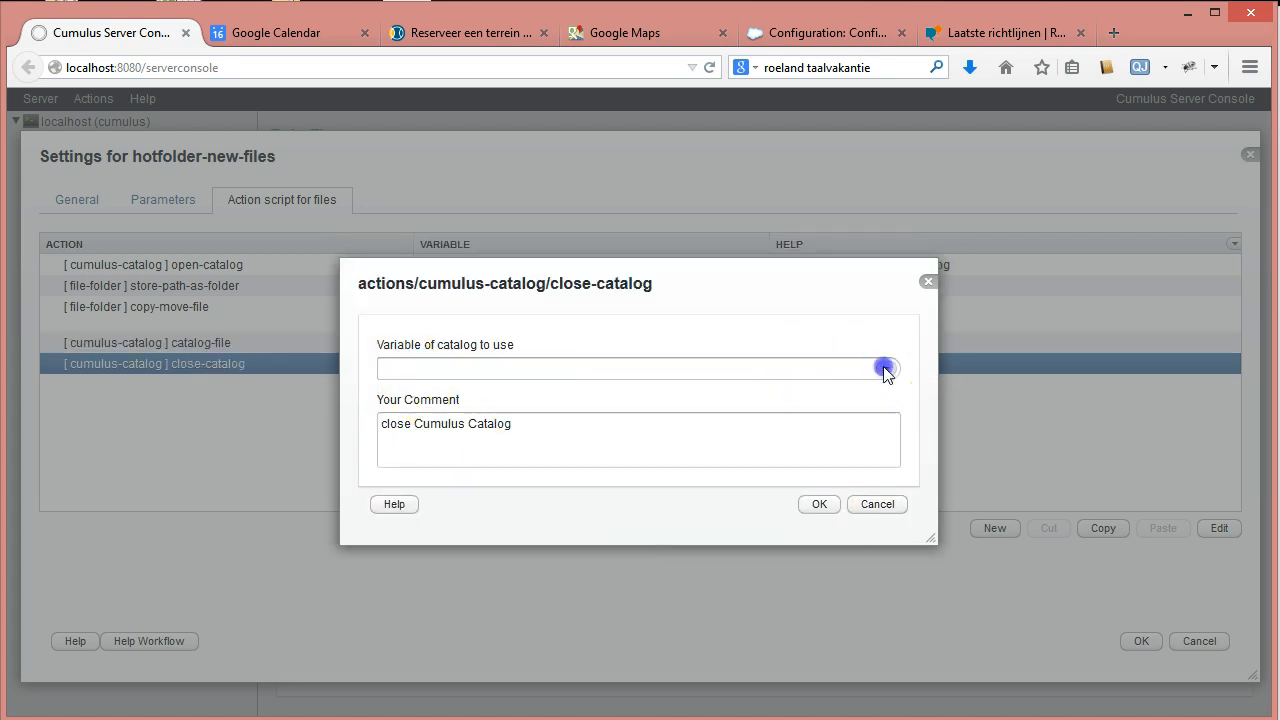
click(430, 412)
click(820, 505)
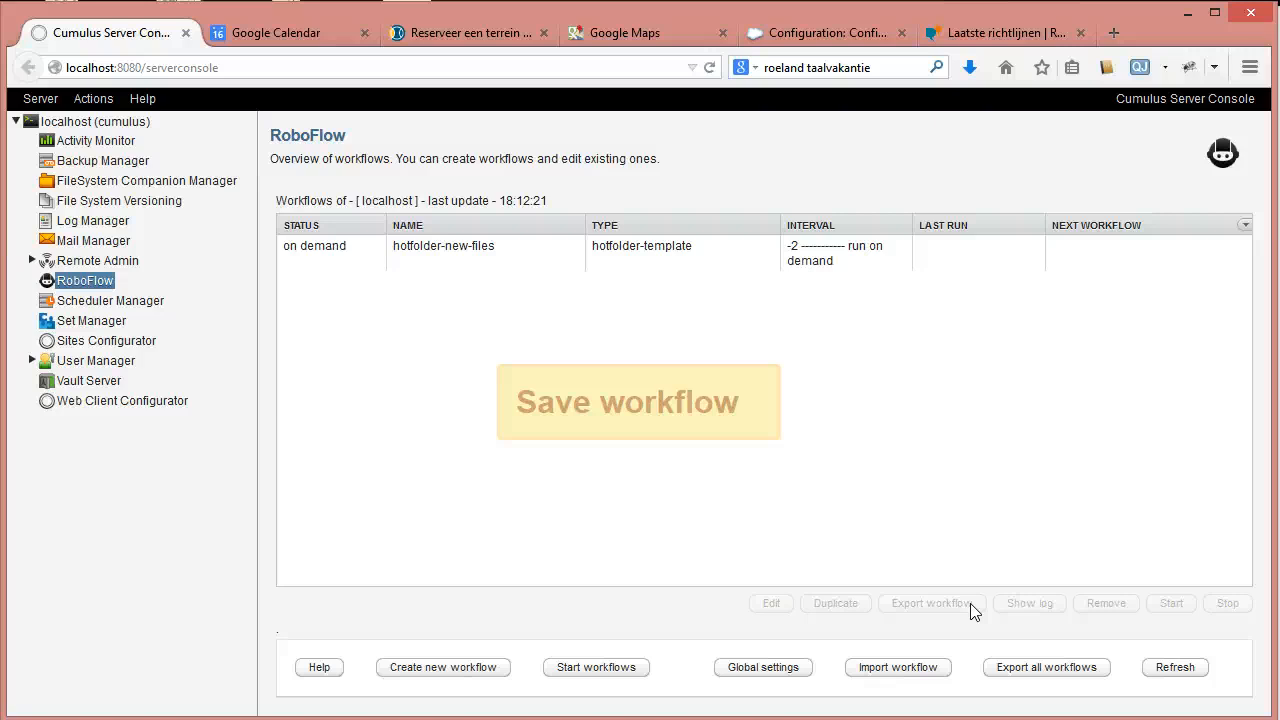
Reopen hotfolder-new-files settings on its file action script and select the open-catalog step.
click(302, 249)
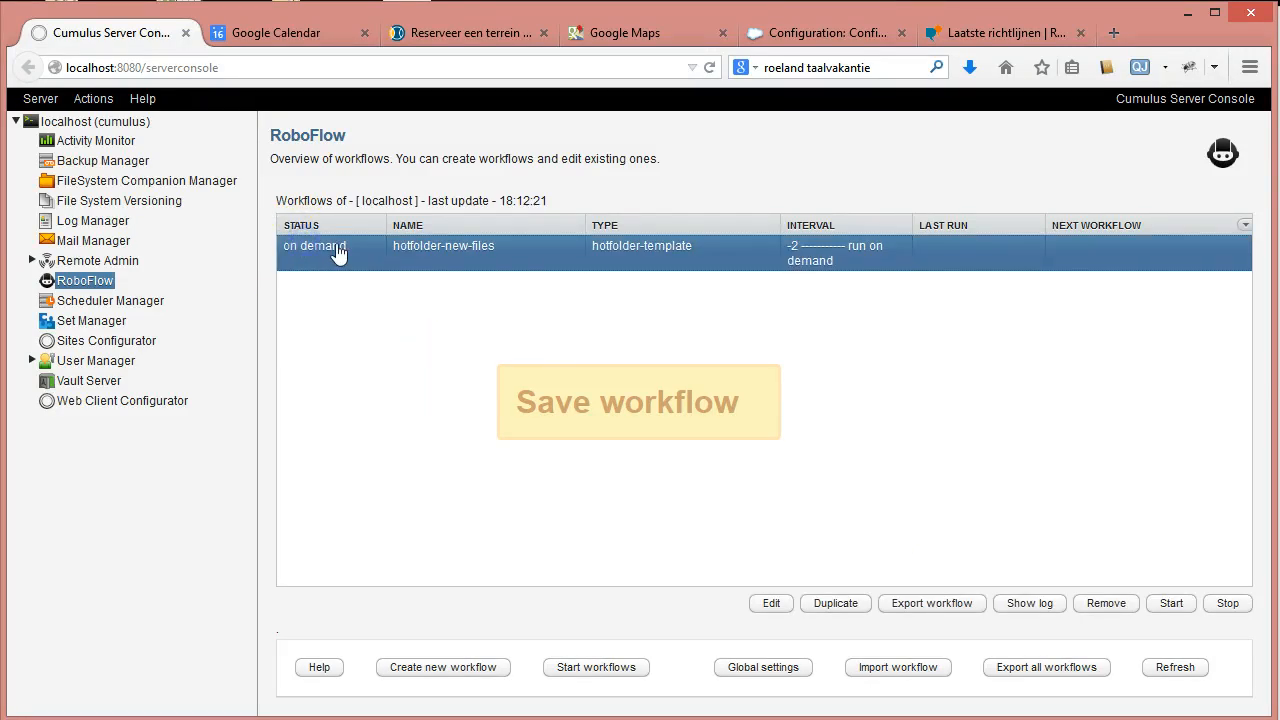
double_click(300, 249)
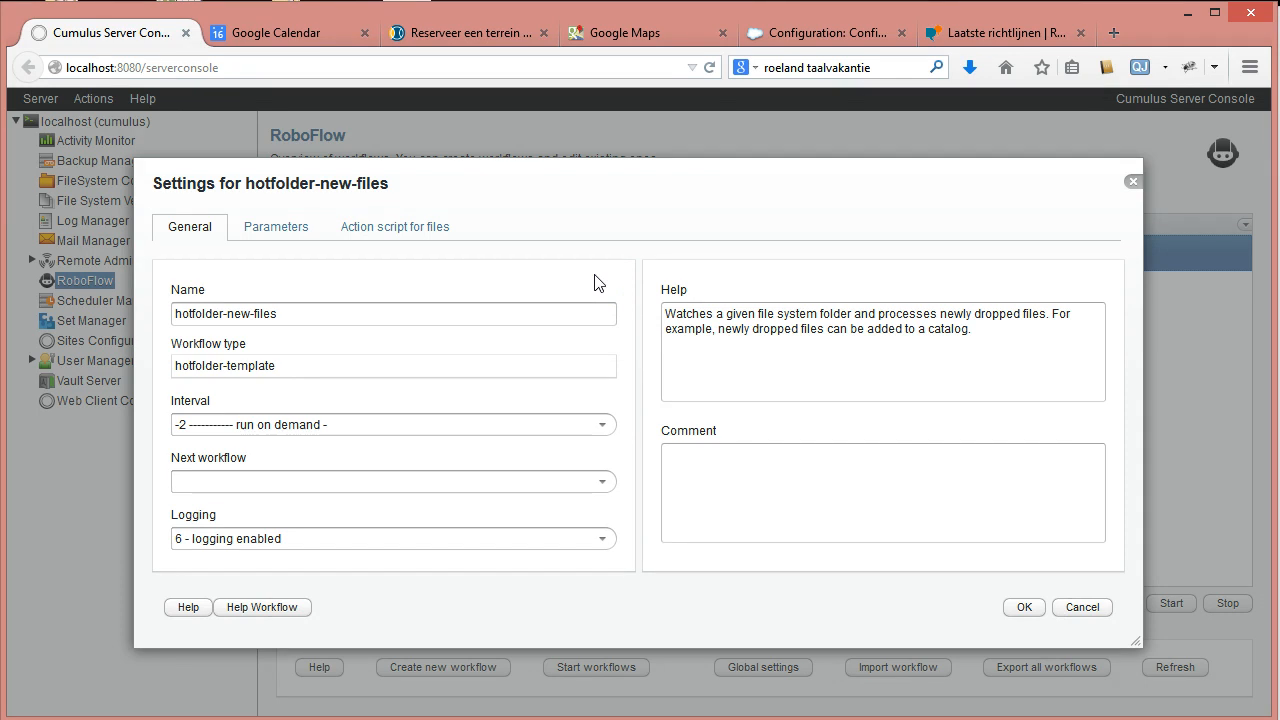
click(354, 232)
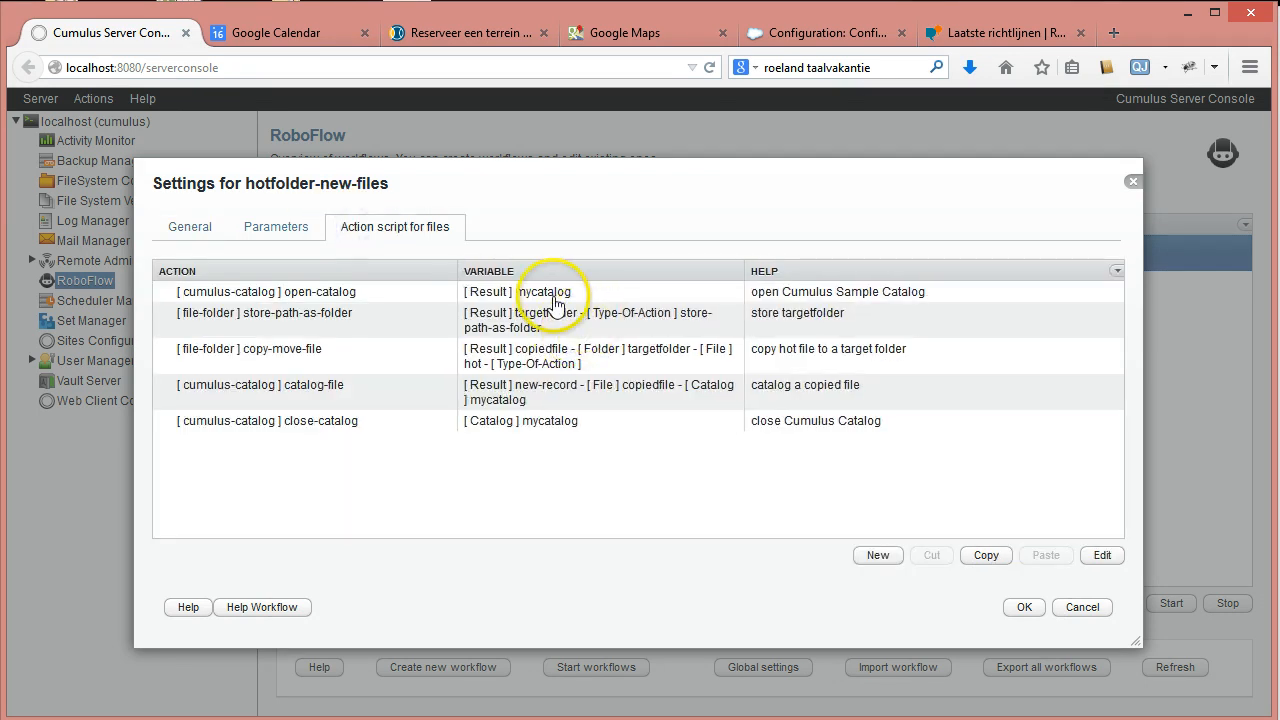
click(555, 300)
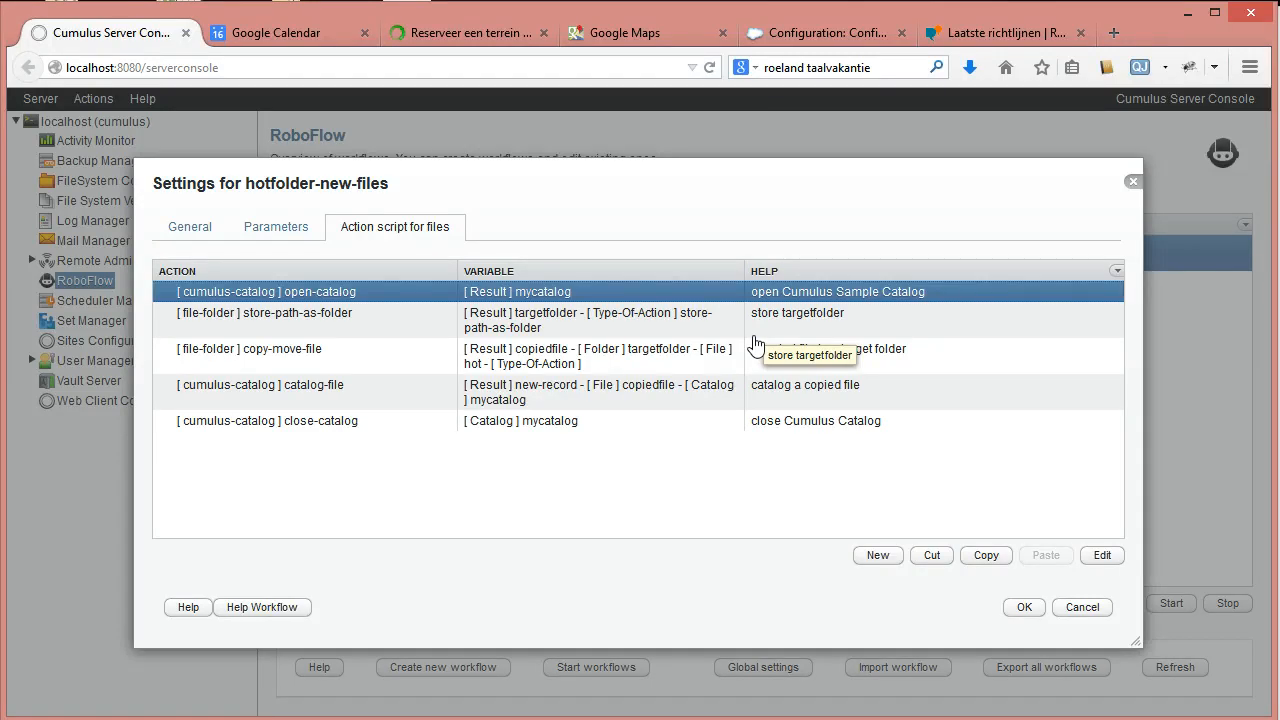
Add a conditional test-result-exists action after open-catalog.
click(886, 558)
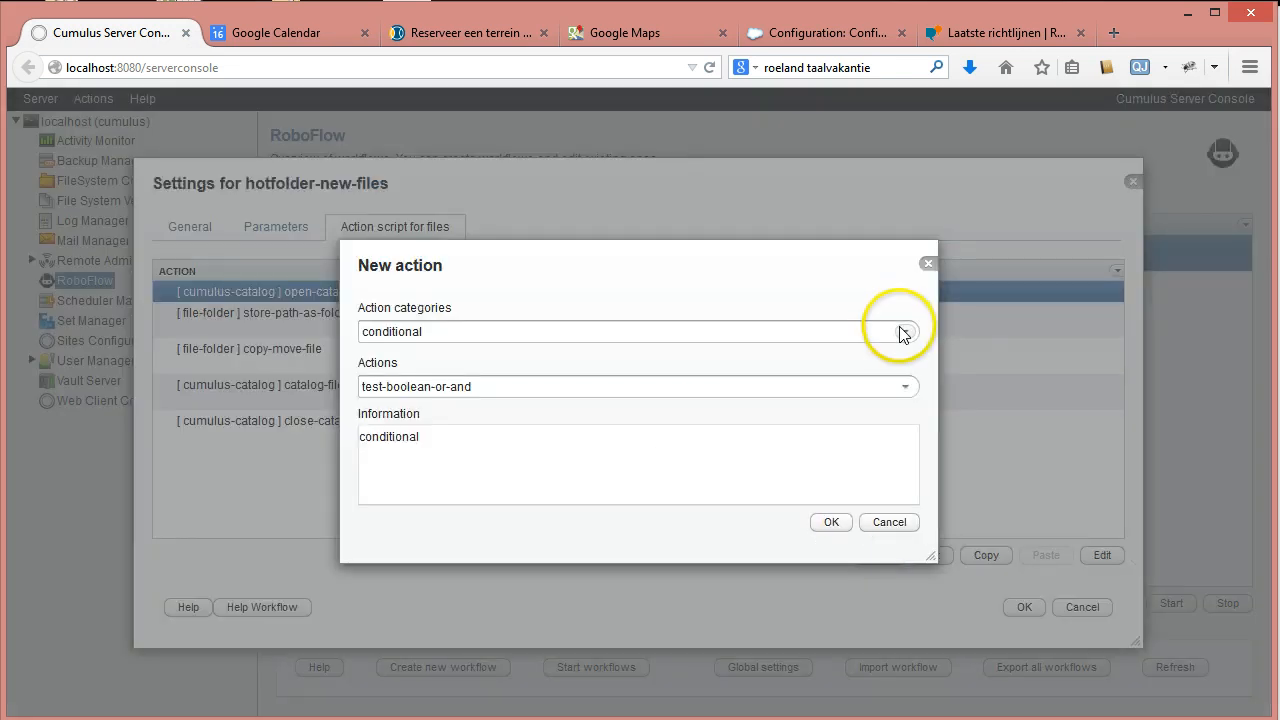
click(903, 332)
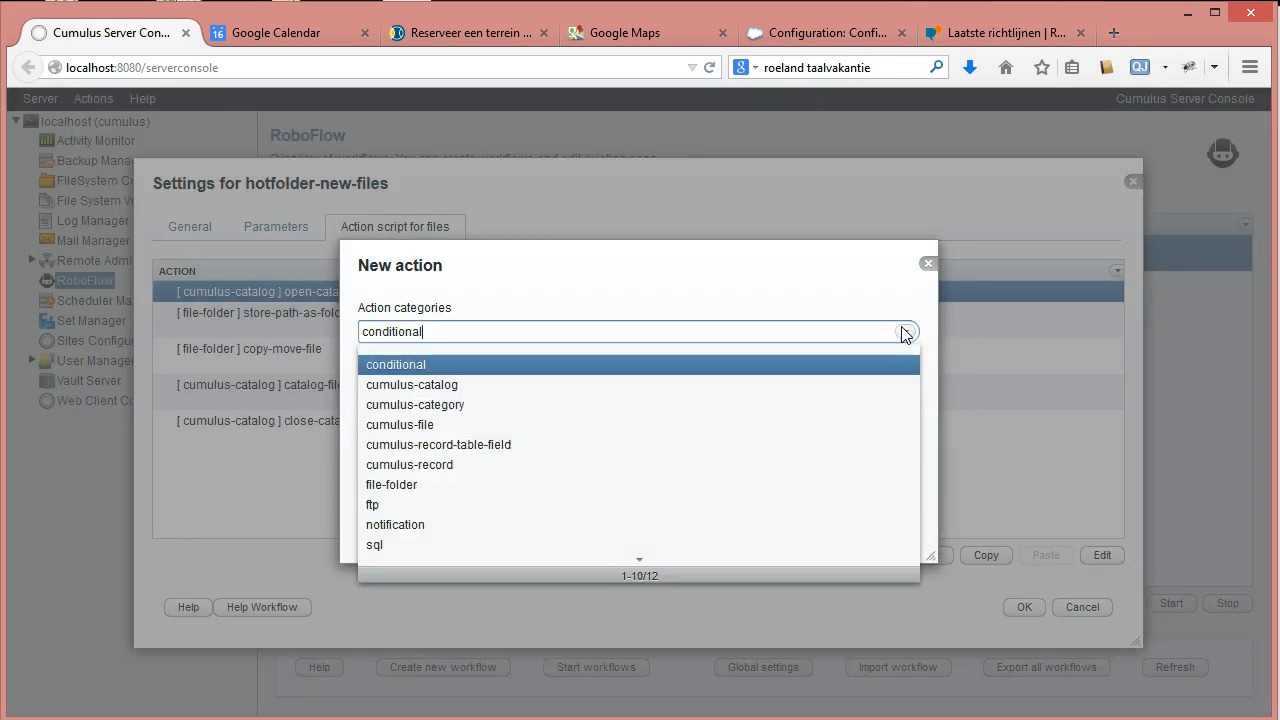
click(440, 332)
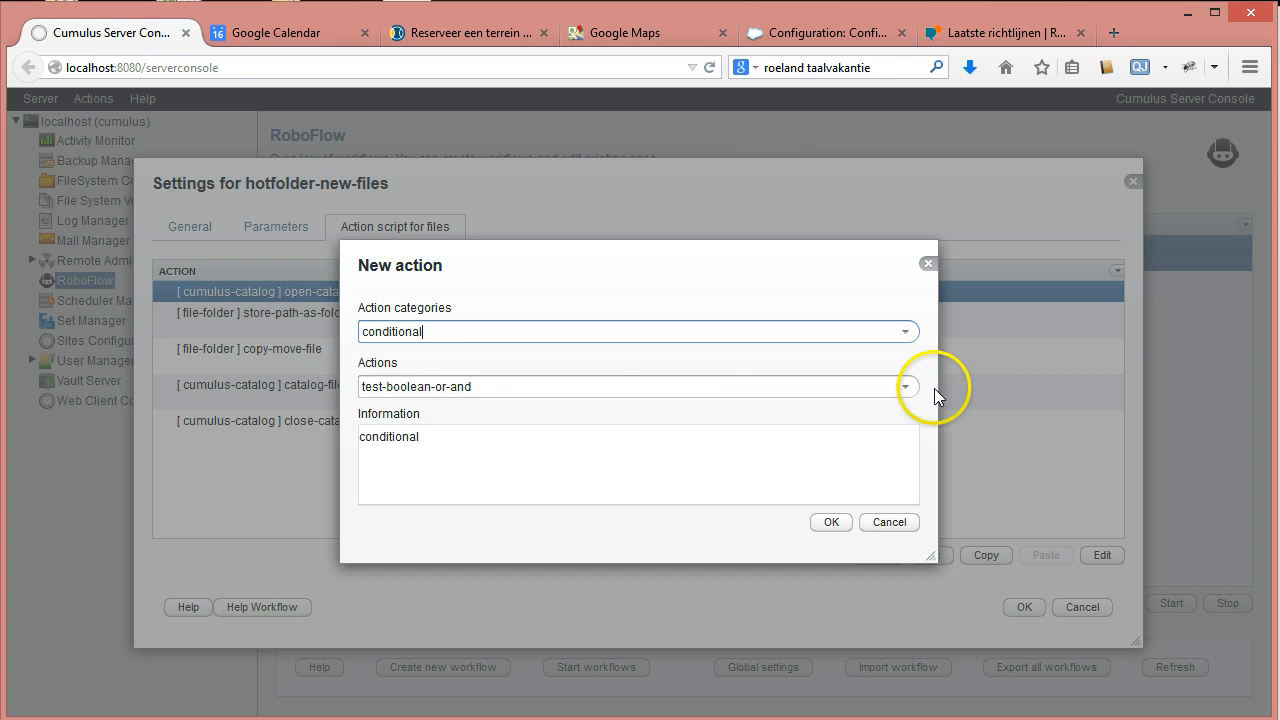
click(905, 387)
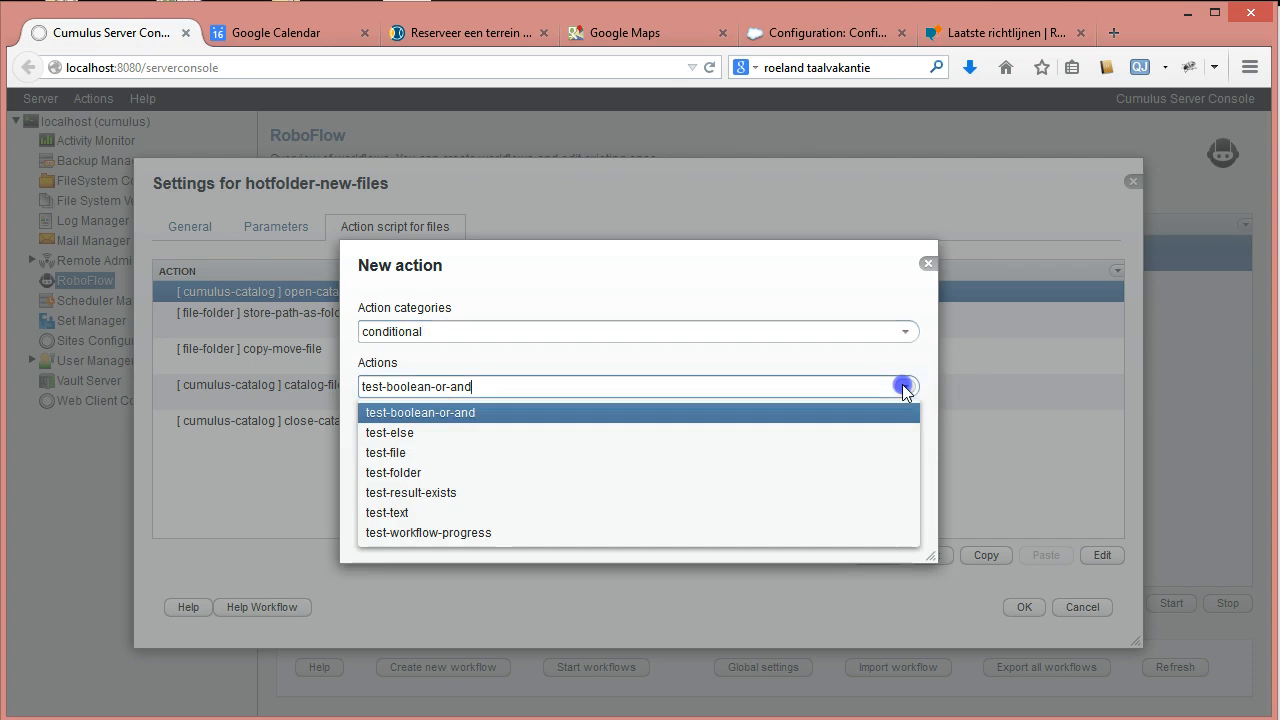
click(448, 492)
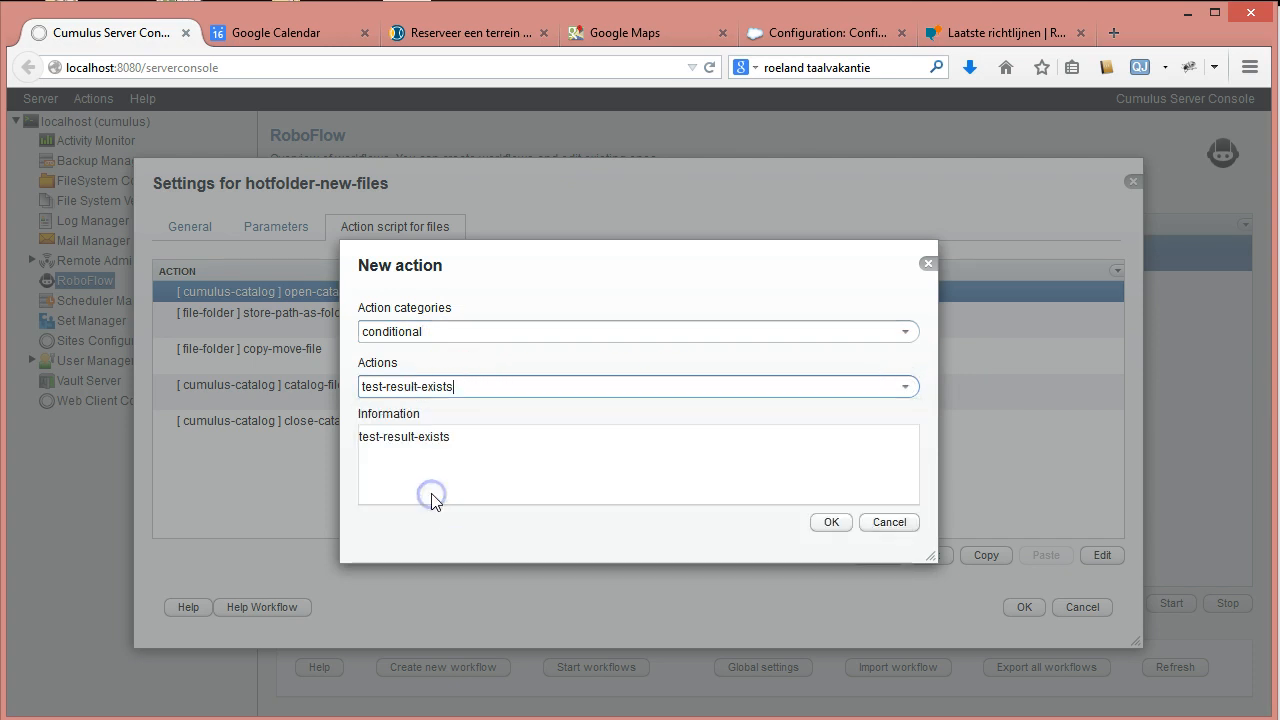
click(826, 522)
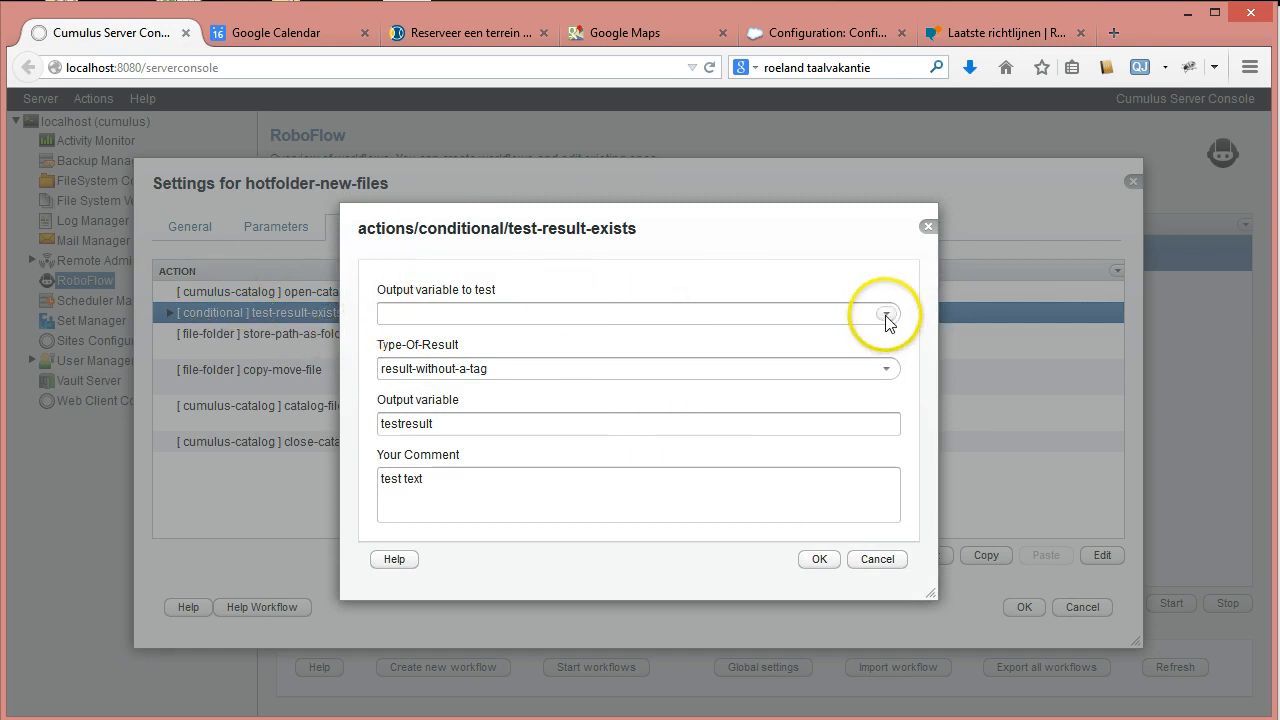
Test mycatalog for a Cumulus-catalog result, with output and comment test-if-catalog-is-open.
click(886, 314)
click(420, 361)
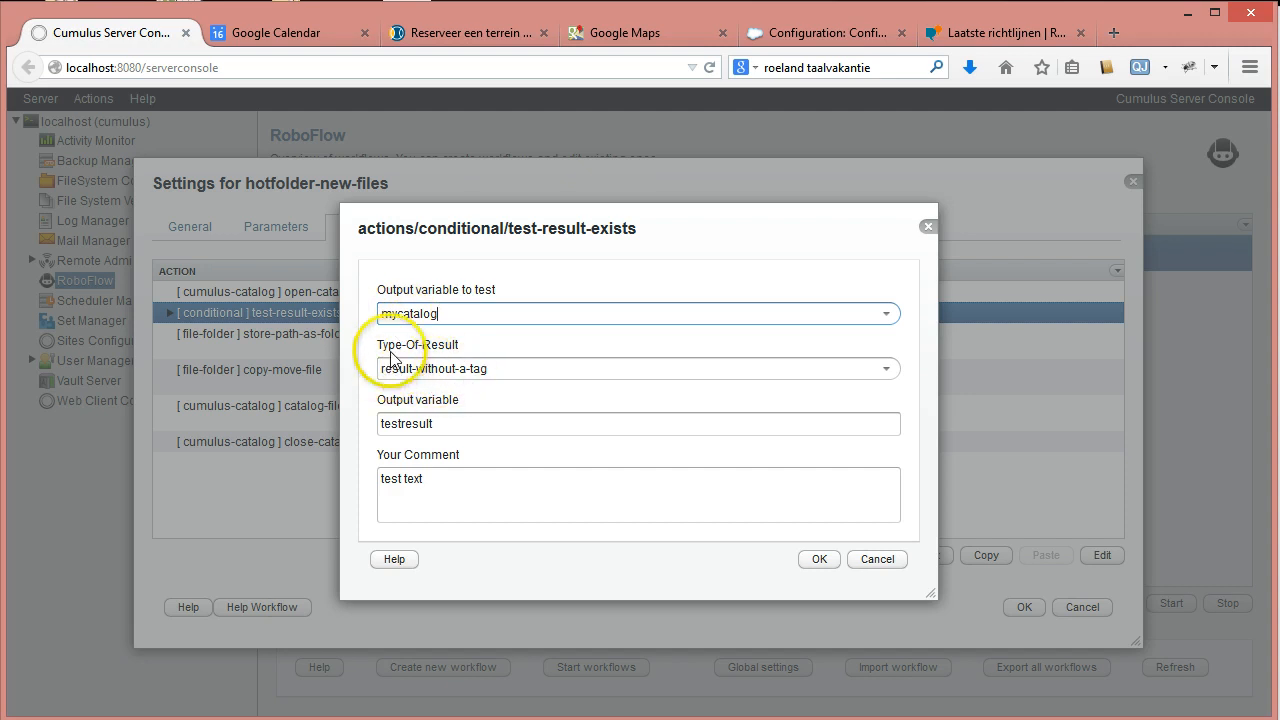
click(886, 369)
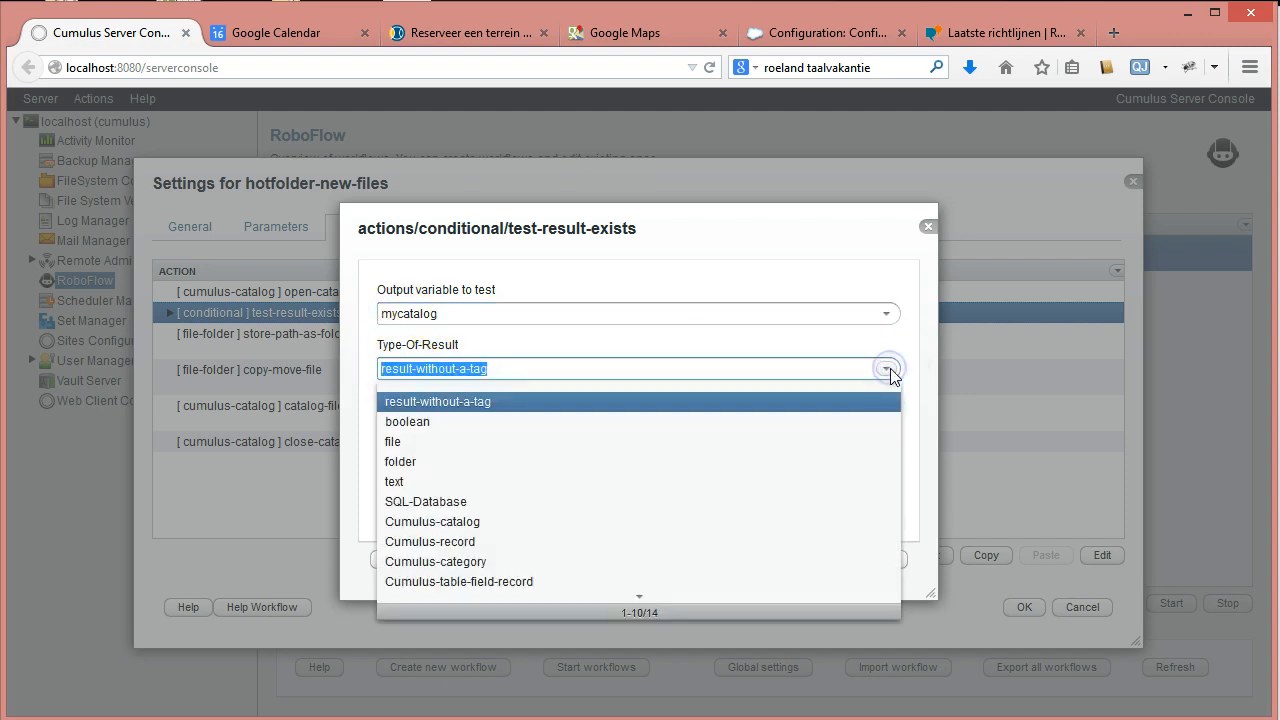
click(470, 521)
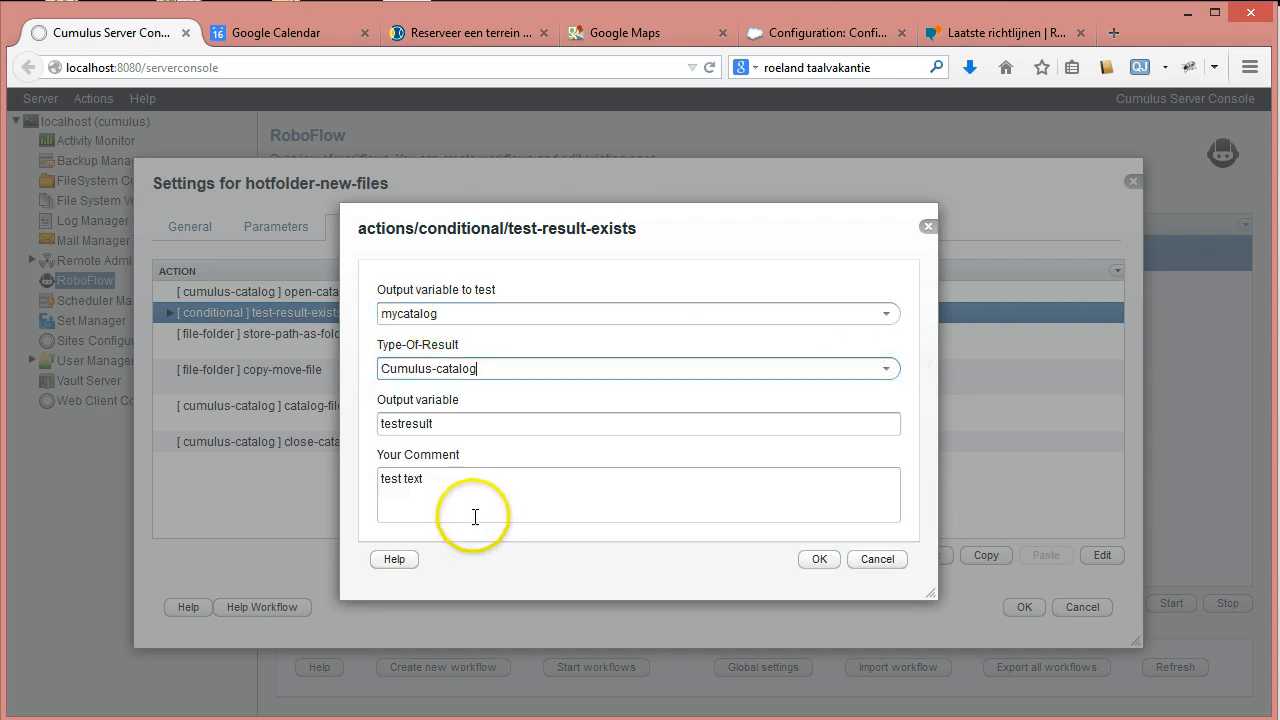
double_click(437, 423)
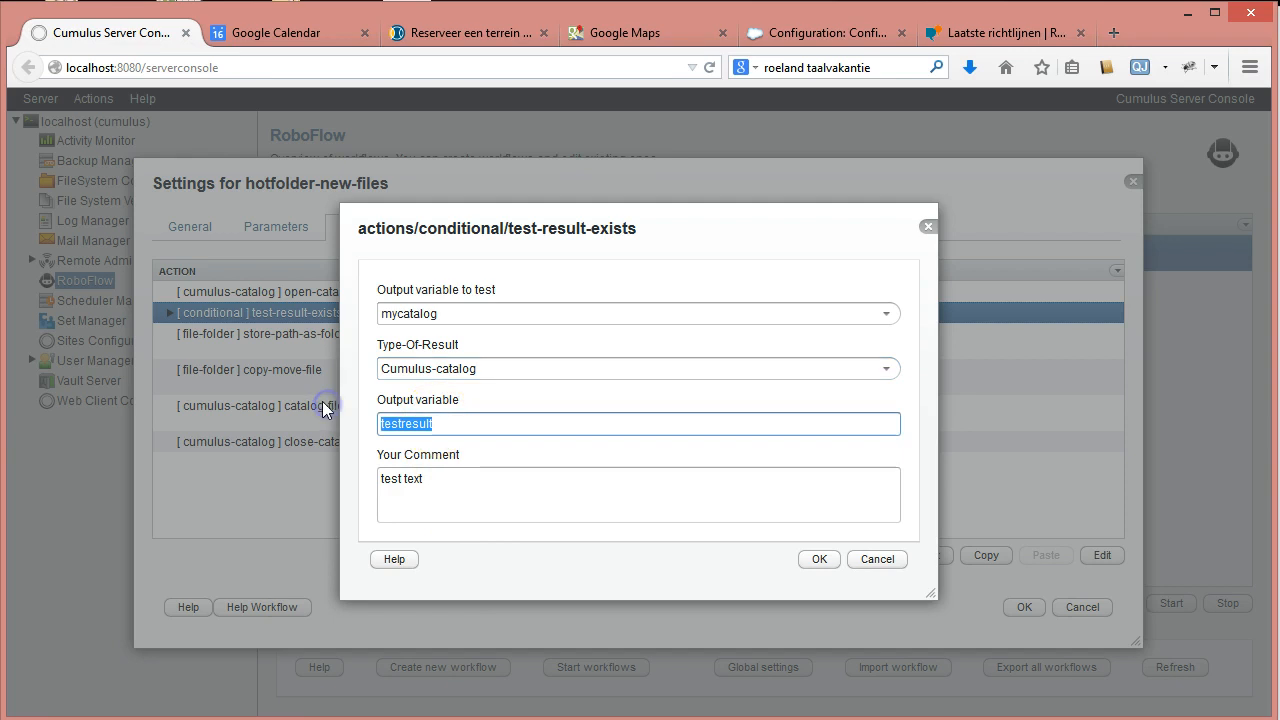
text(test-i)
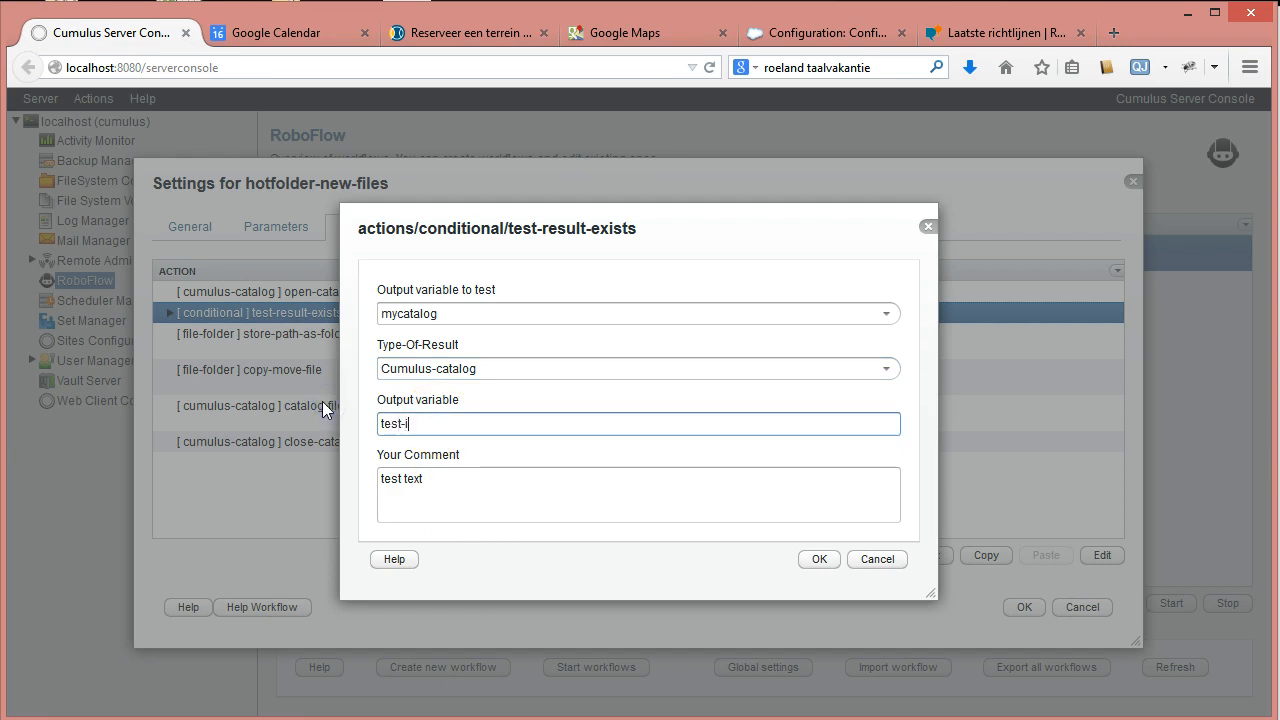
text(f-catalog-is-ope)
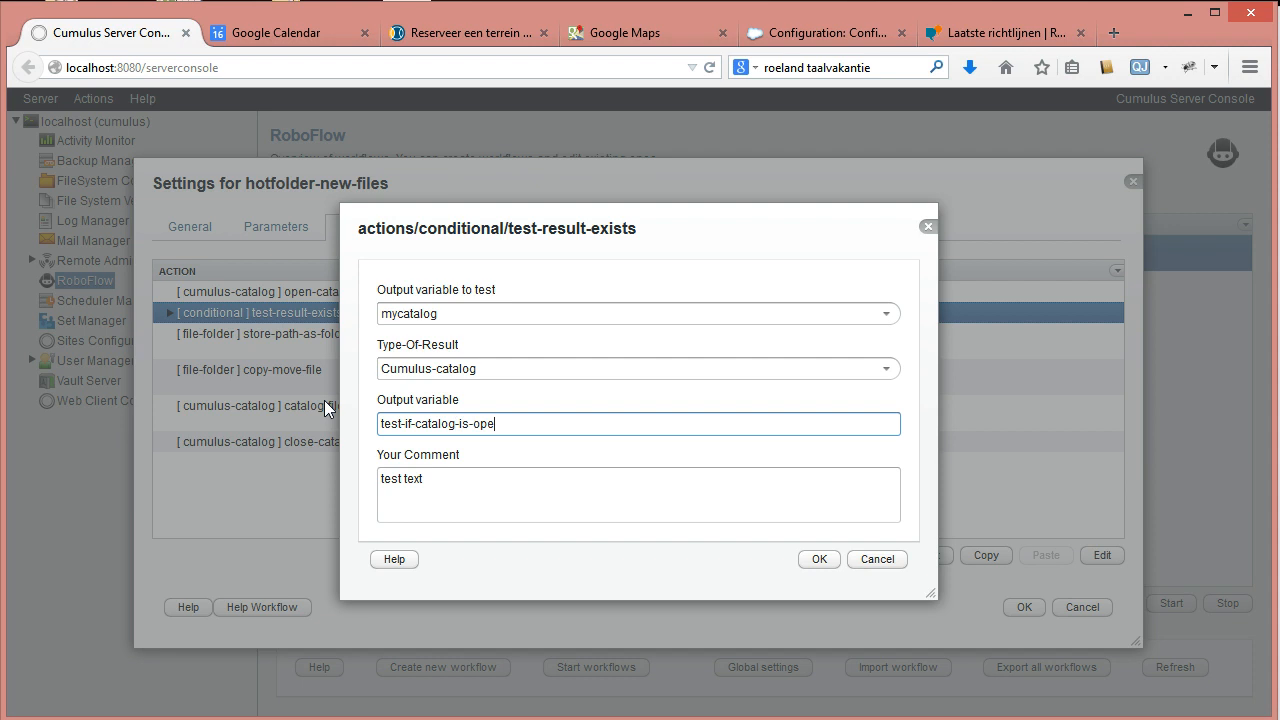
text(n)
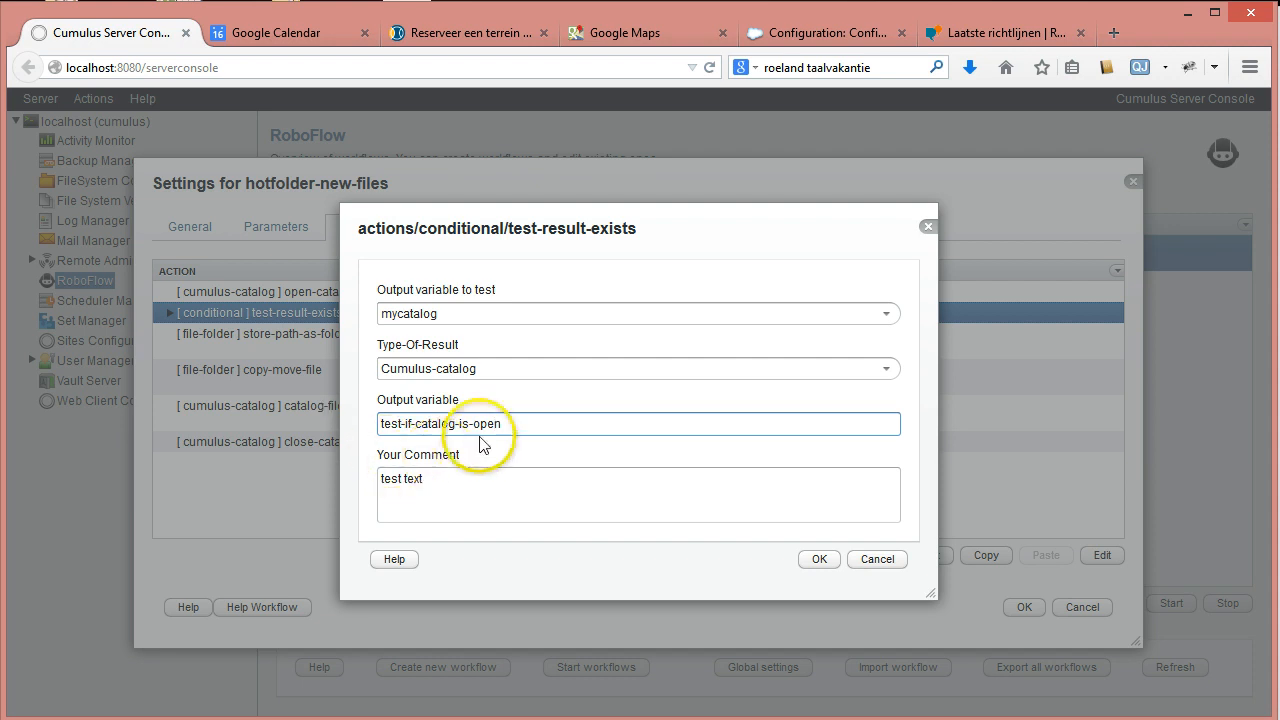
drag(503, 424, 290, 405)
key(ctrl+c)
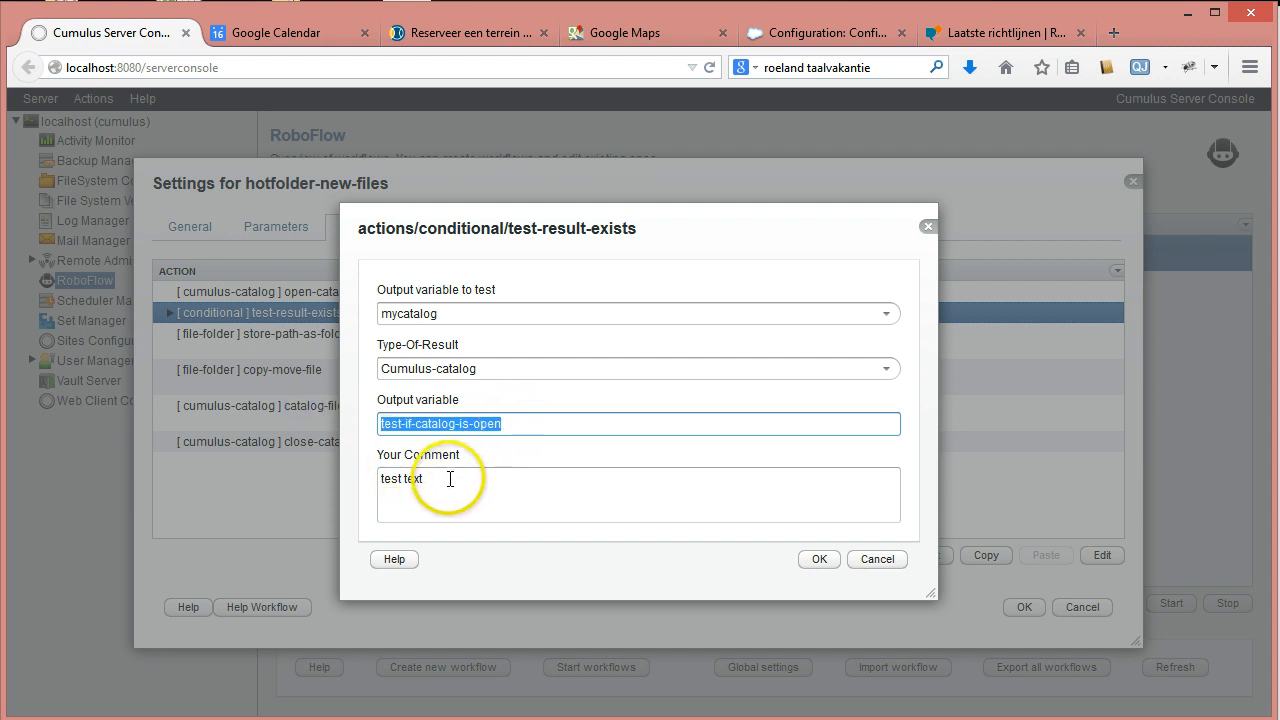
drag(450, 479, 230, 457)
key(ctrl+v)
click(812, 566)
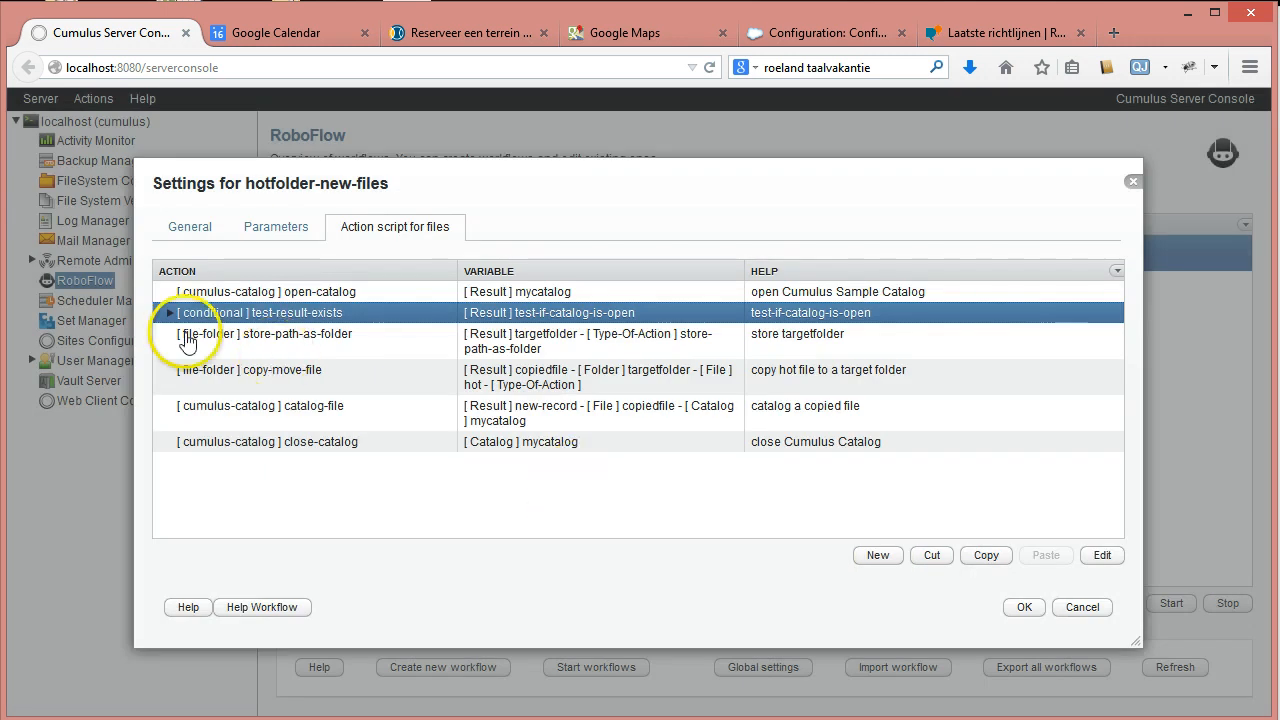
Expand the conditional and move store-path-as-folder inside it.
click(170, 309)
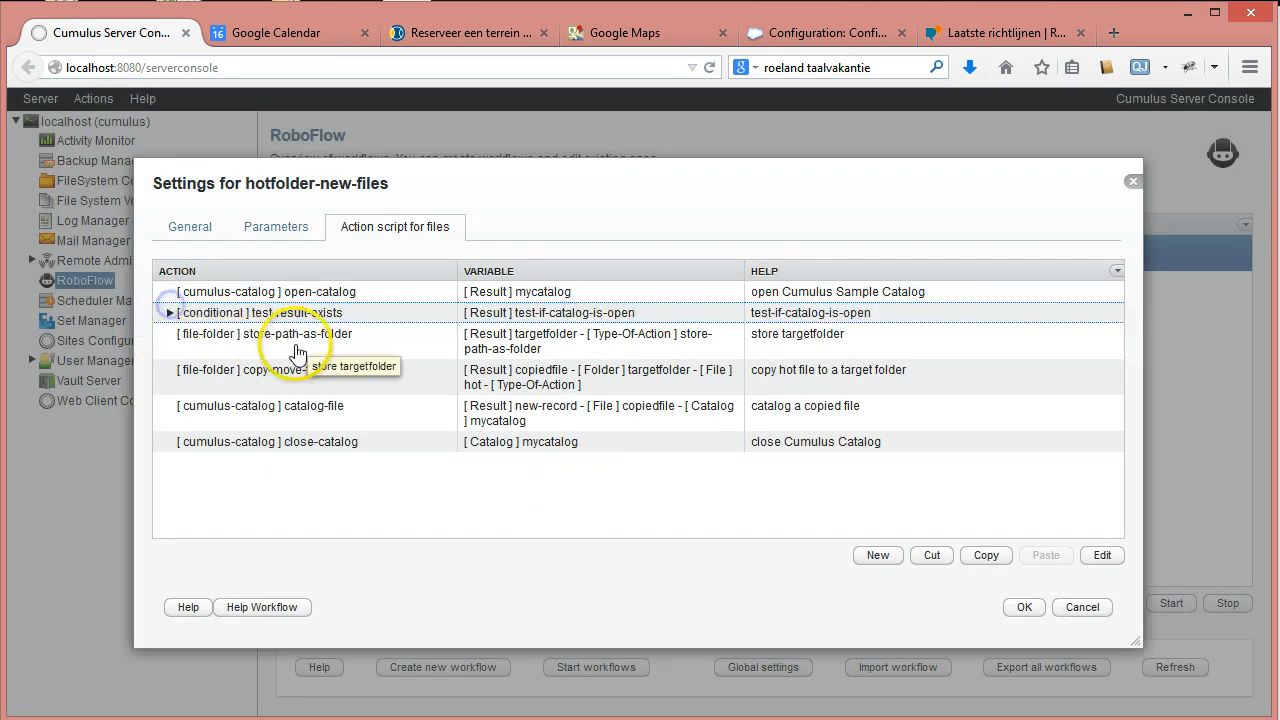
click(170, 313)
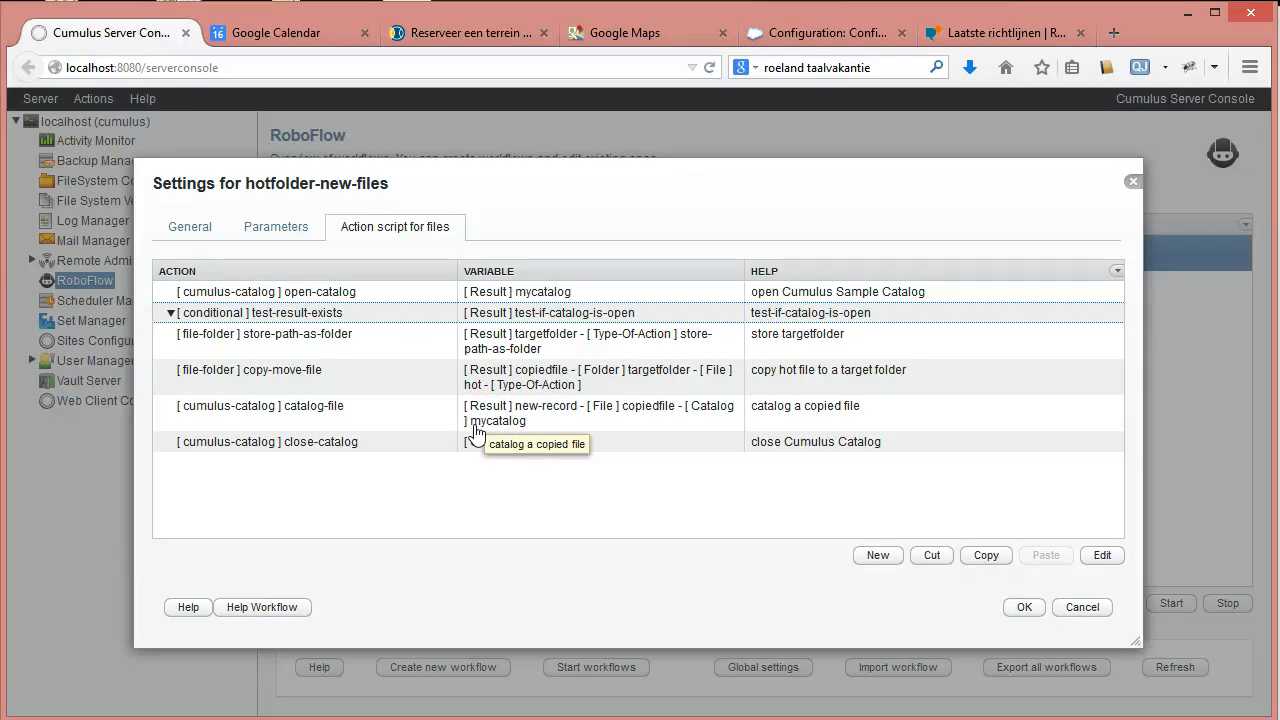
click(294, 338)
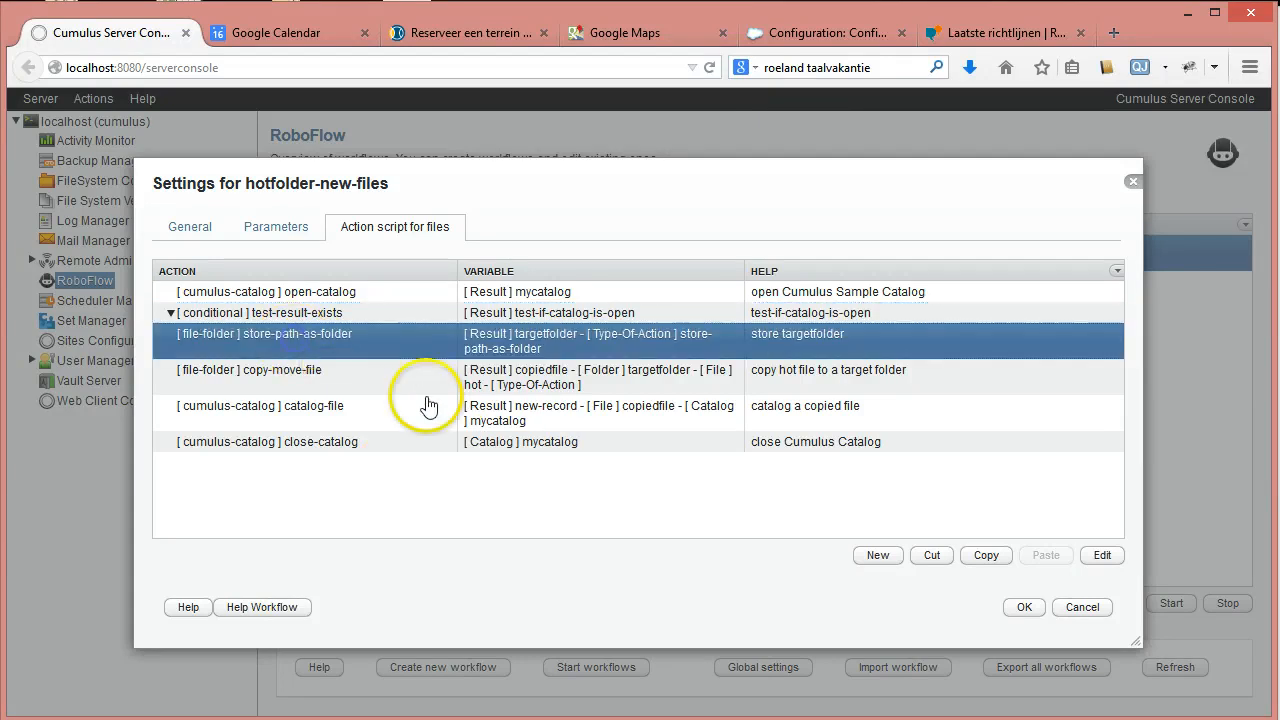
click(938, 560)
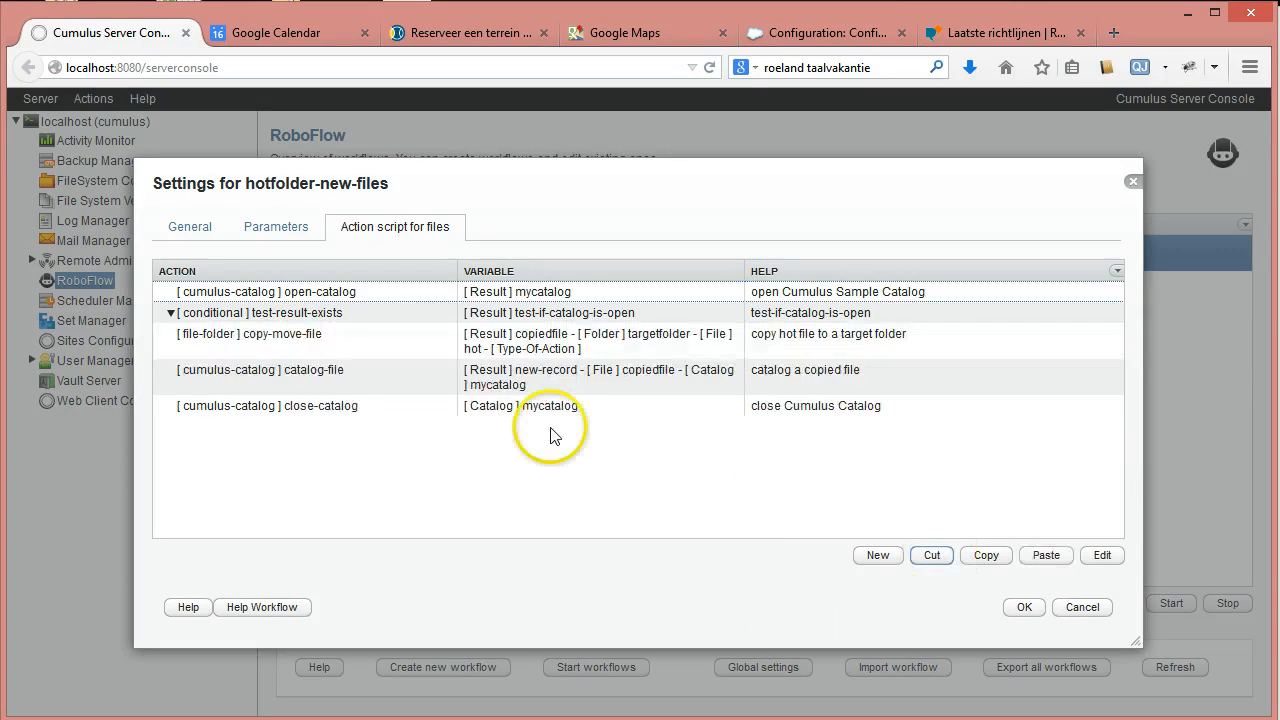
click(170, 316)
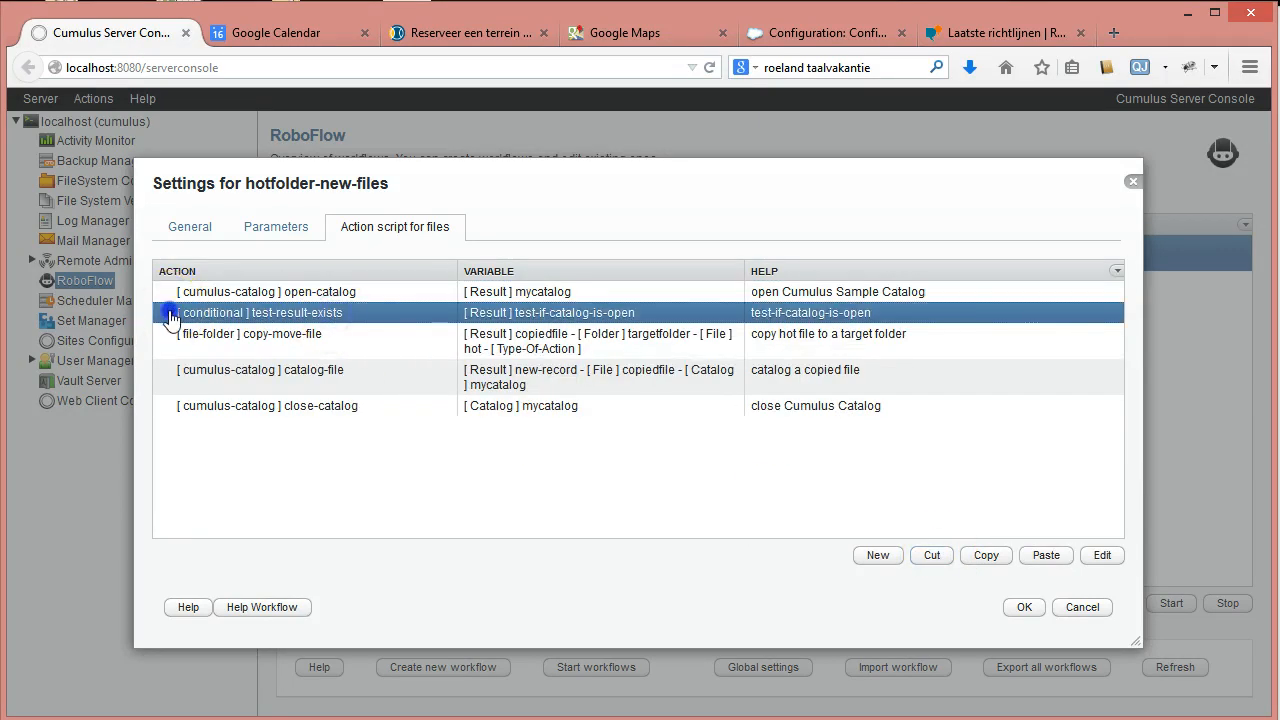
click(1046, 555)
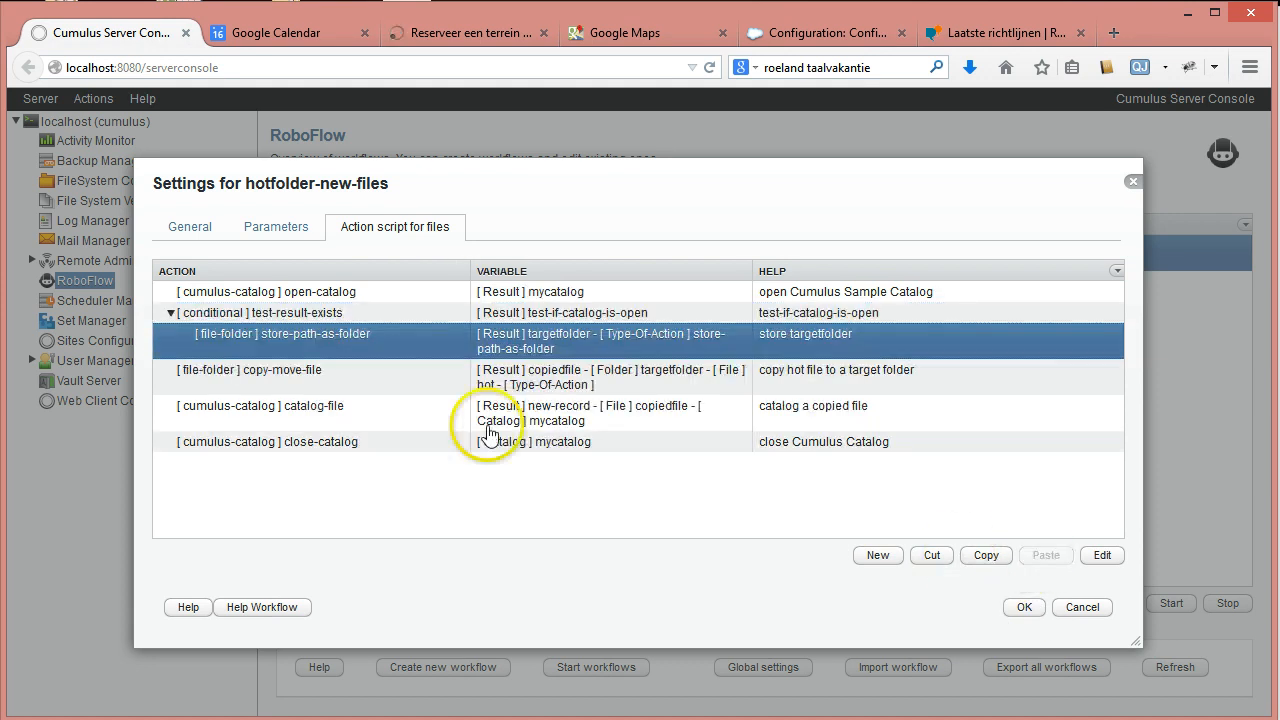
Move copy-move-file, catalog-file and close-catalog under it, in that order.
click(275, 377)
click(943, 568)
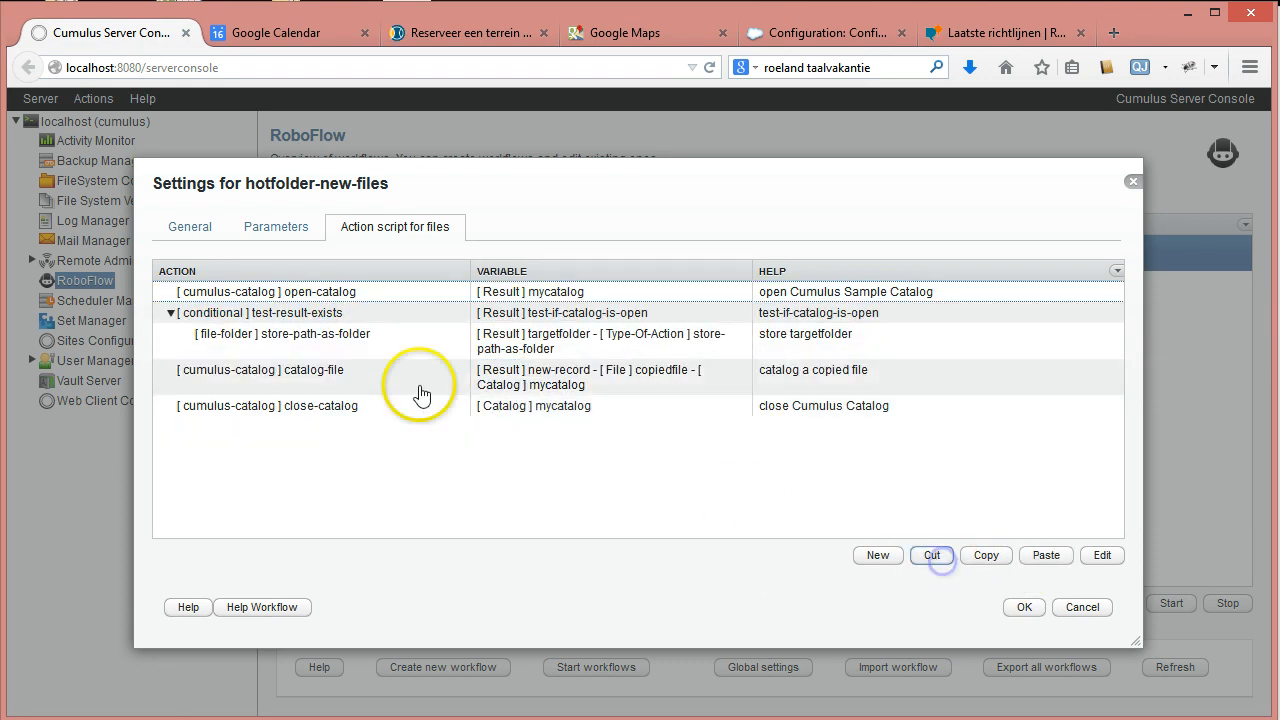
click(320, 340)
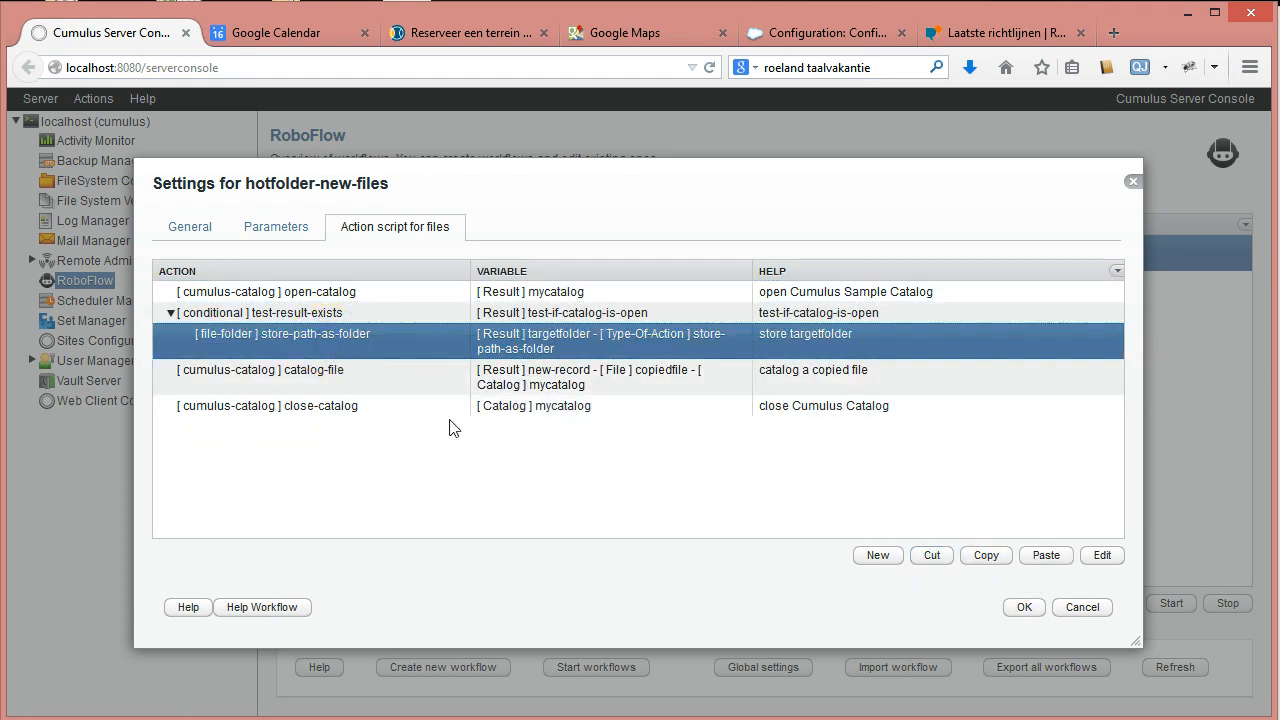
click(1046, 555)
click(298, 415)
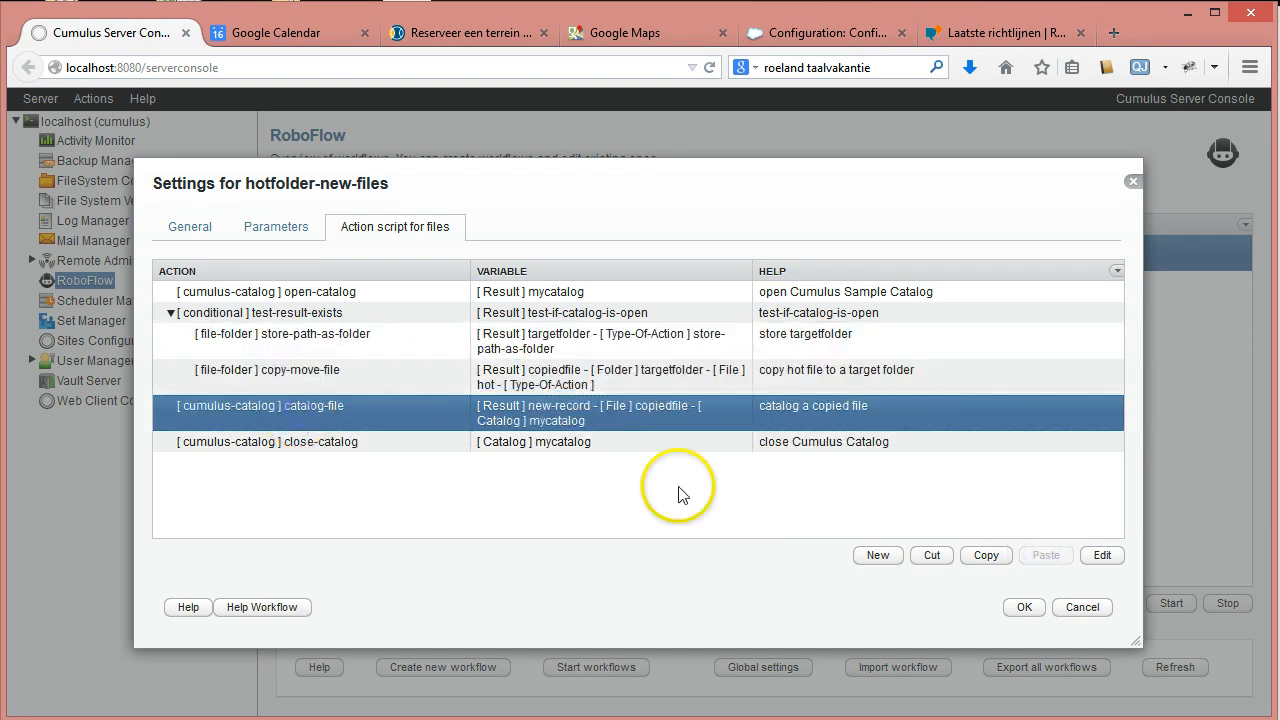
click(932, 555)
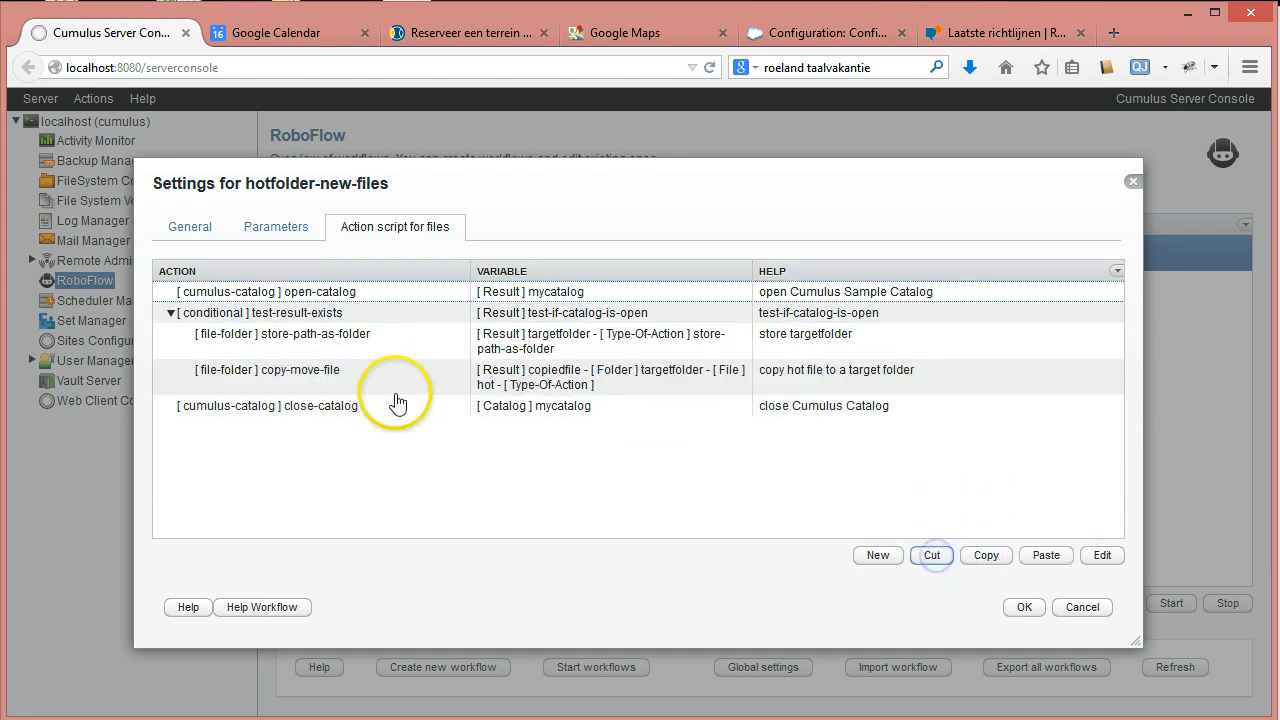
click(330, 380)
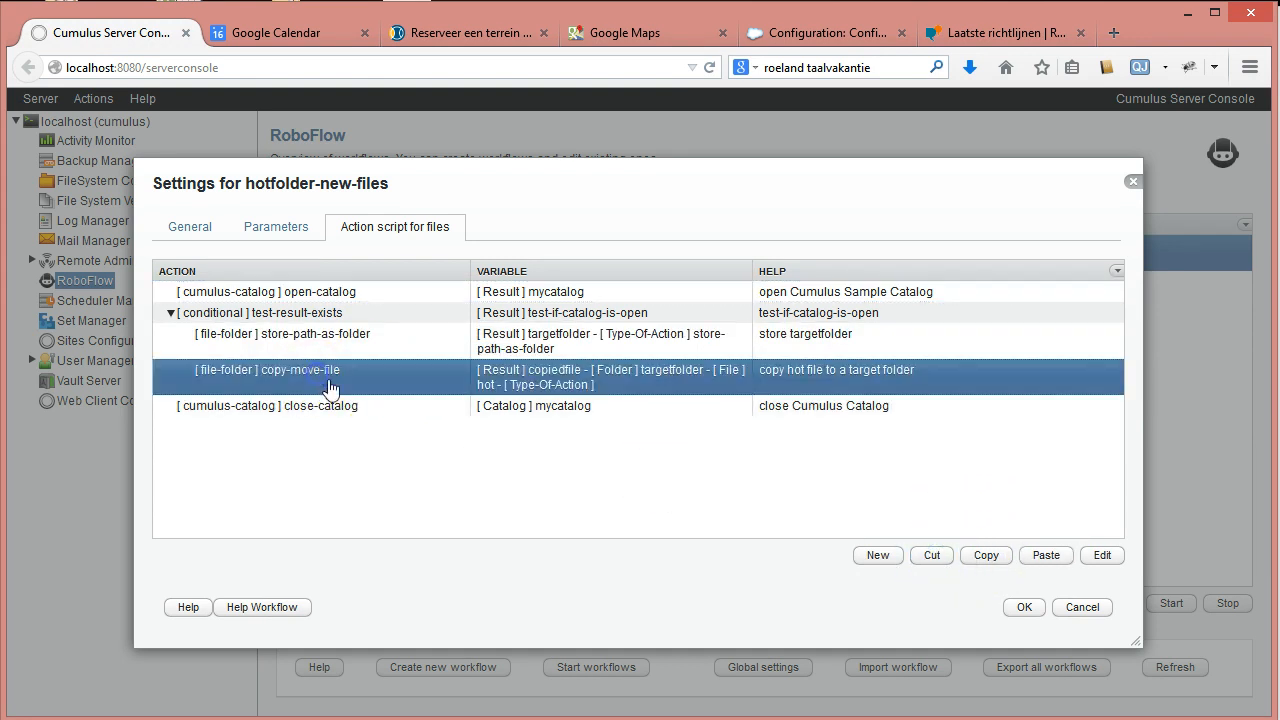
click(1046, 556)
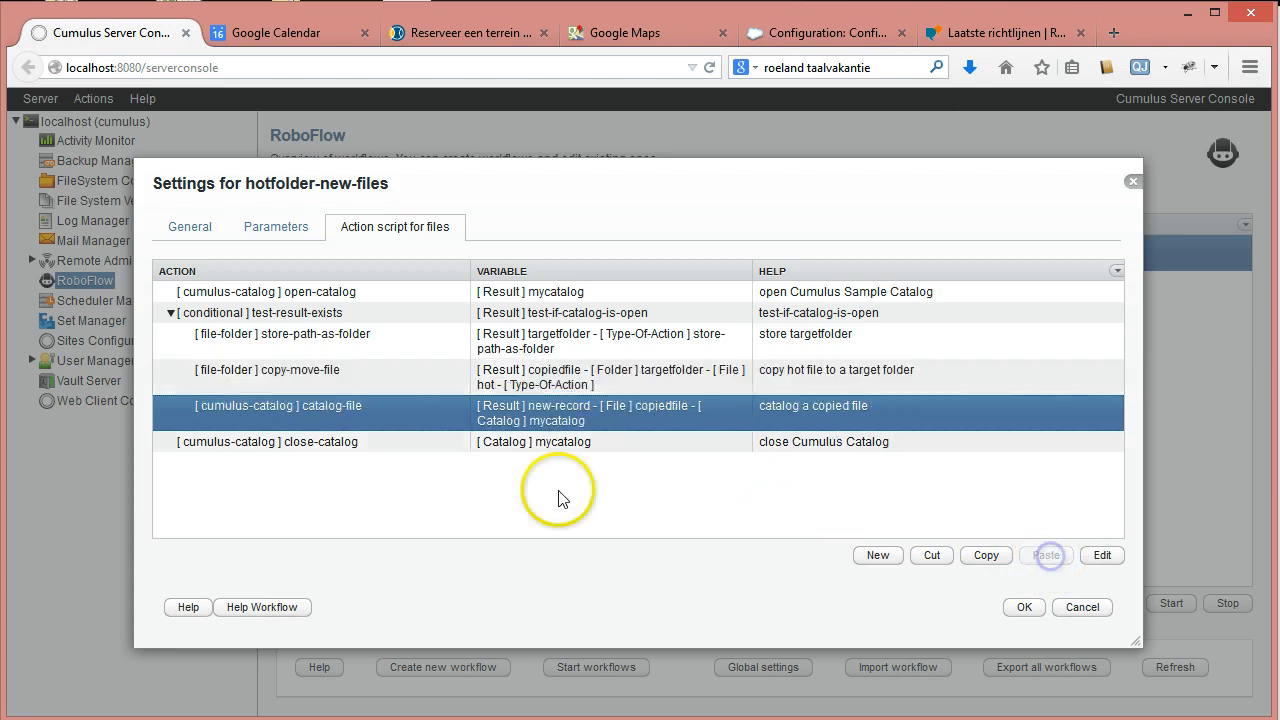
click(310, 445)
click(927, 558)
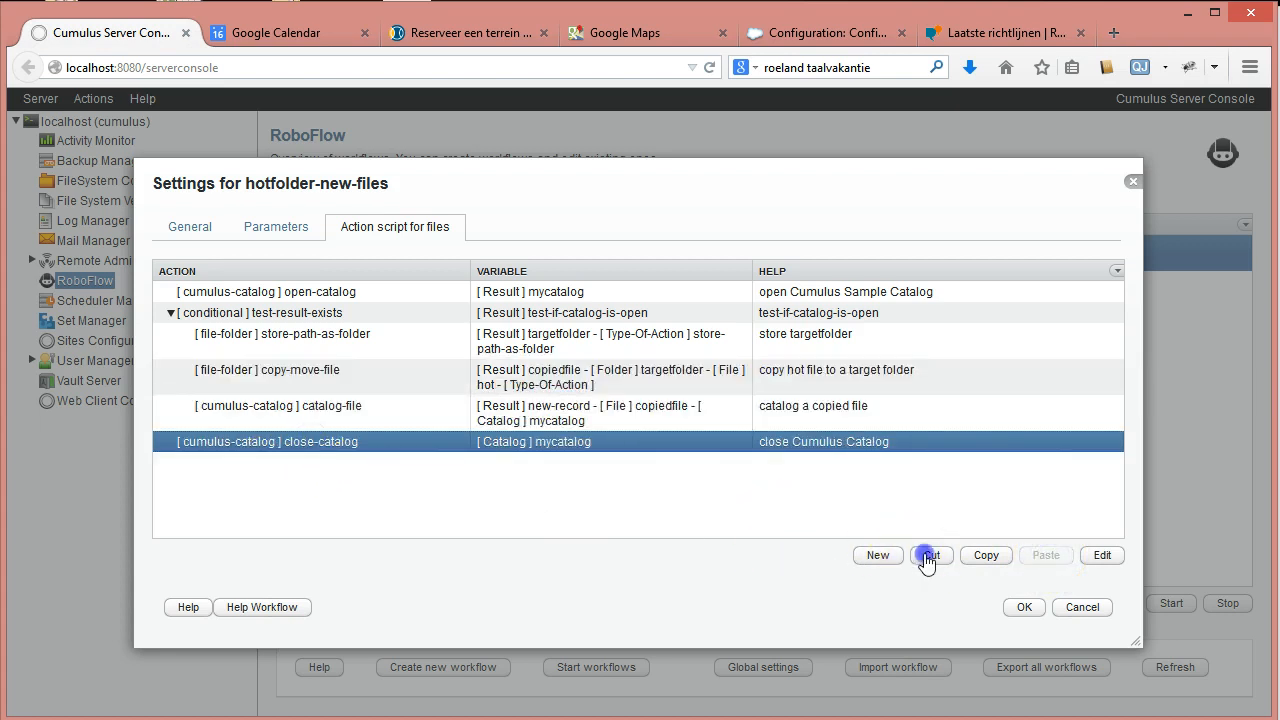
click(305, 410)
click(1036, 556)
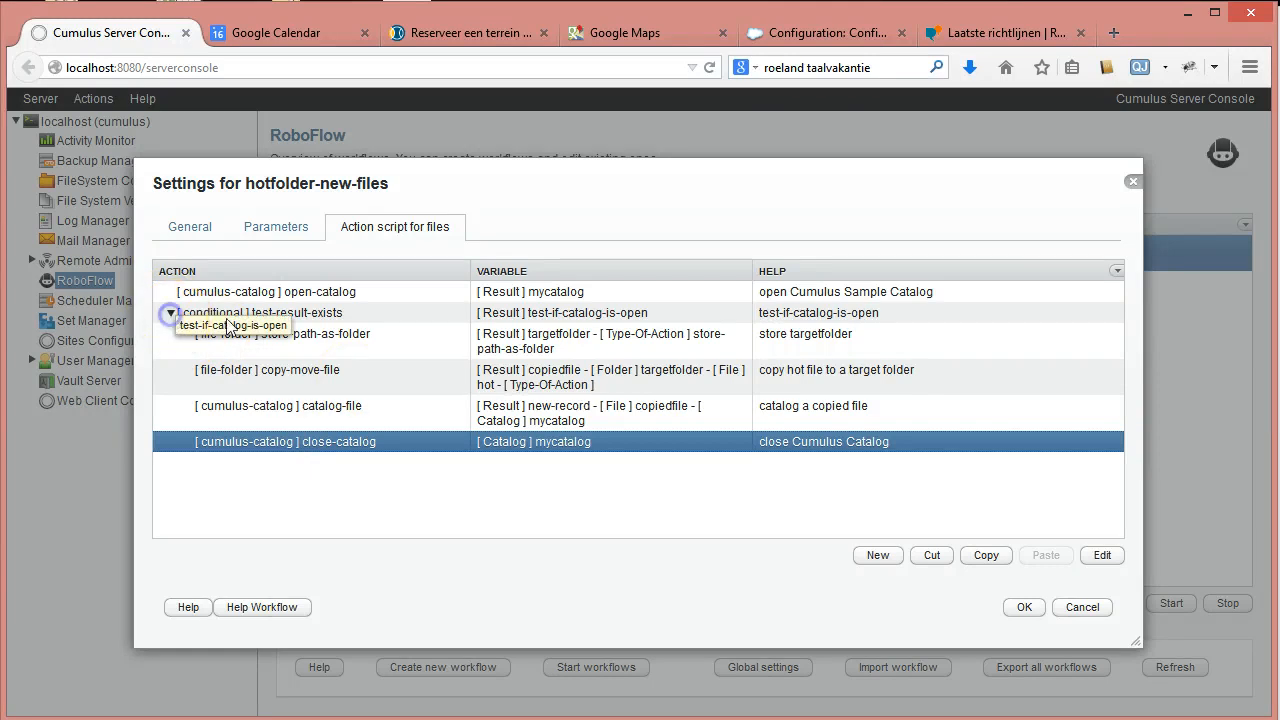
Collapse the test-result-exists row and select it.
click(170, 313)
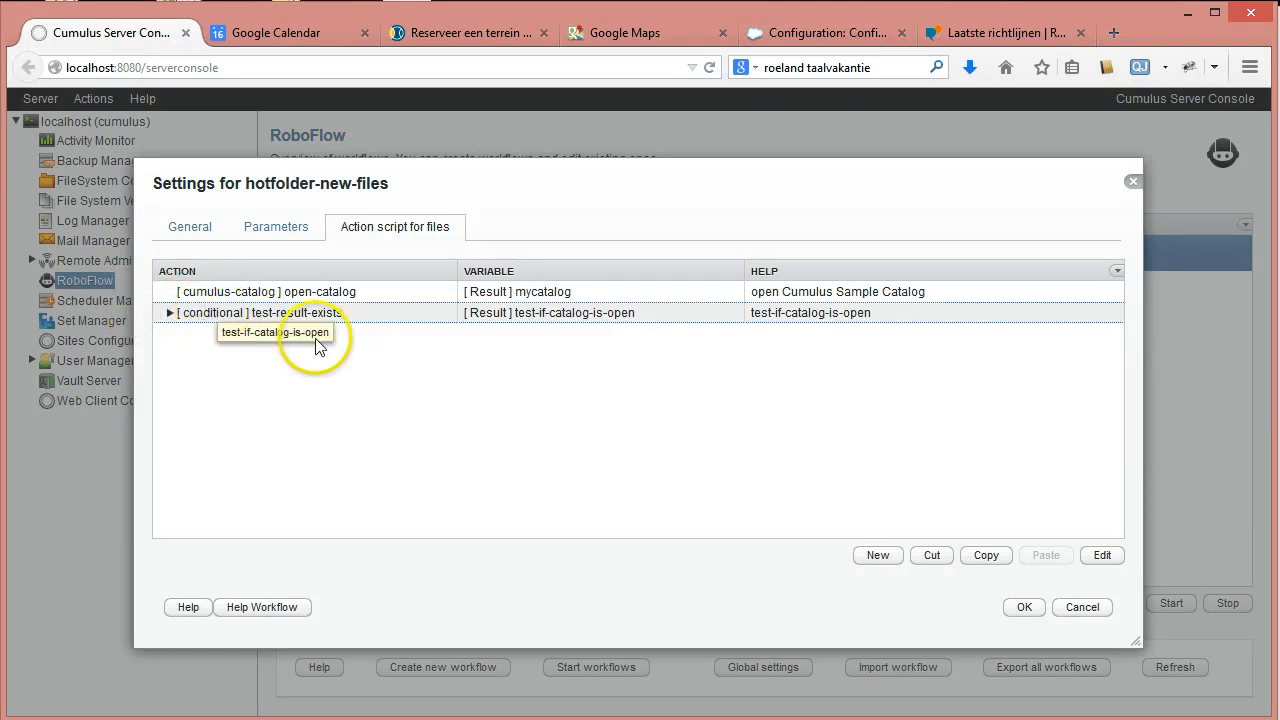
click(287, 312)
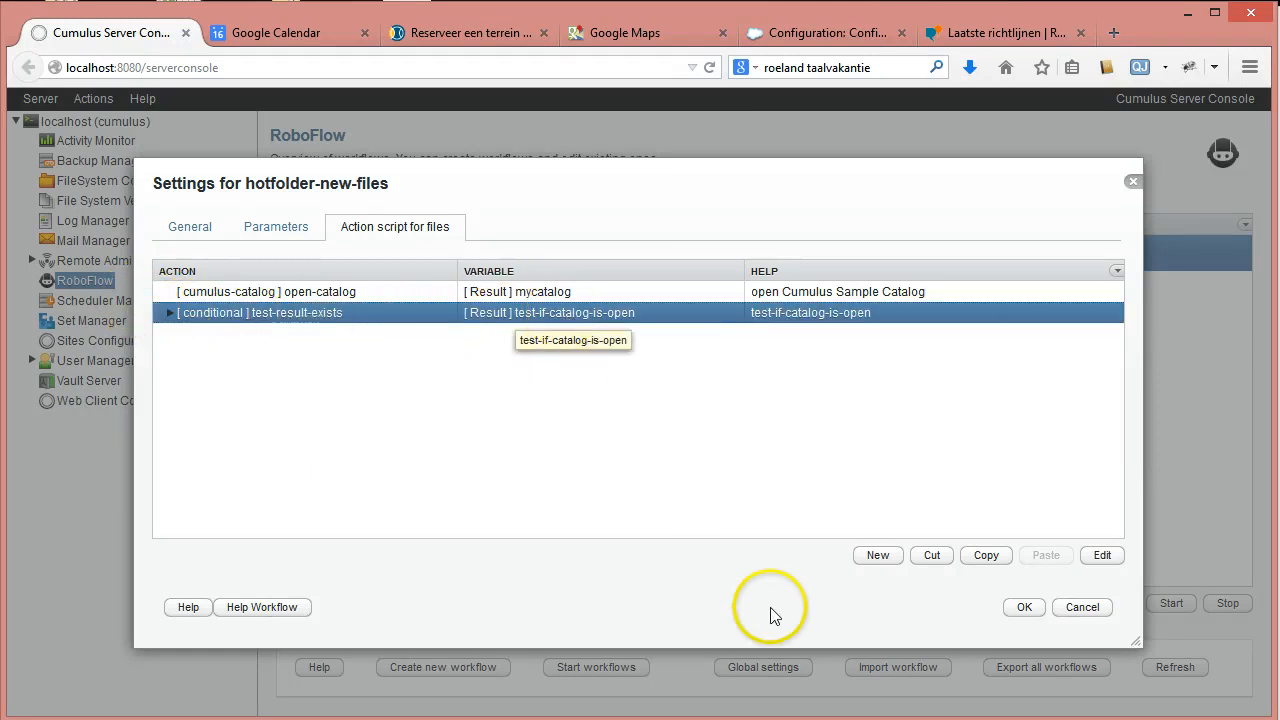
Add a test-else step on test-if-catalog-is-open after the conditional and expand it.
click(880, 558)
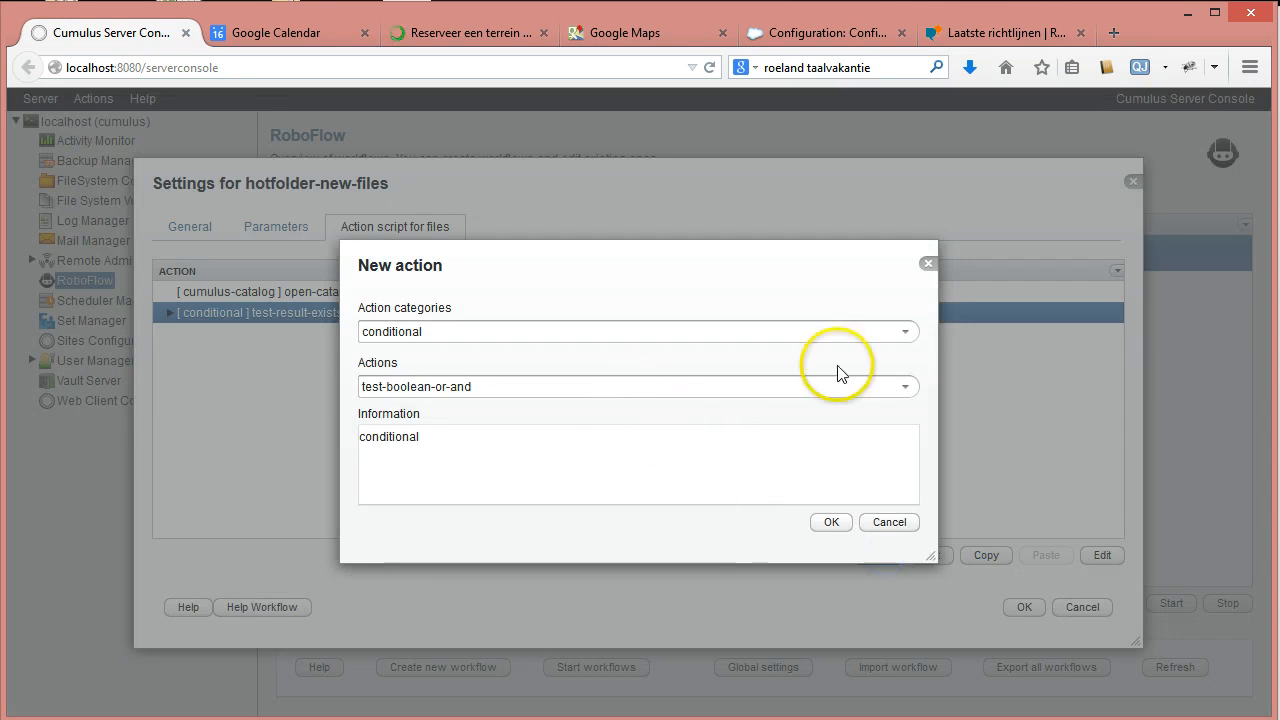
click(905, 386)
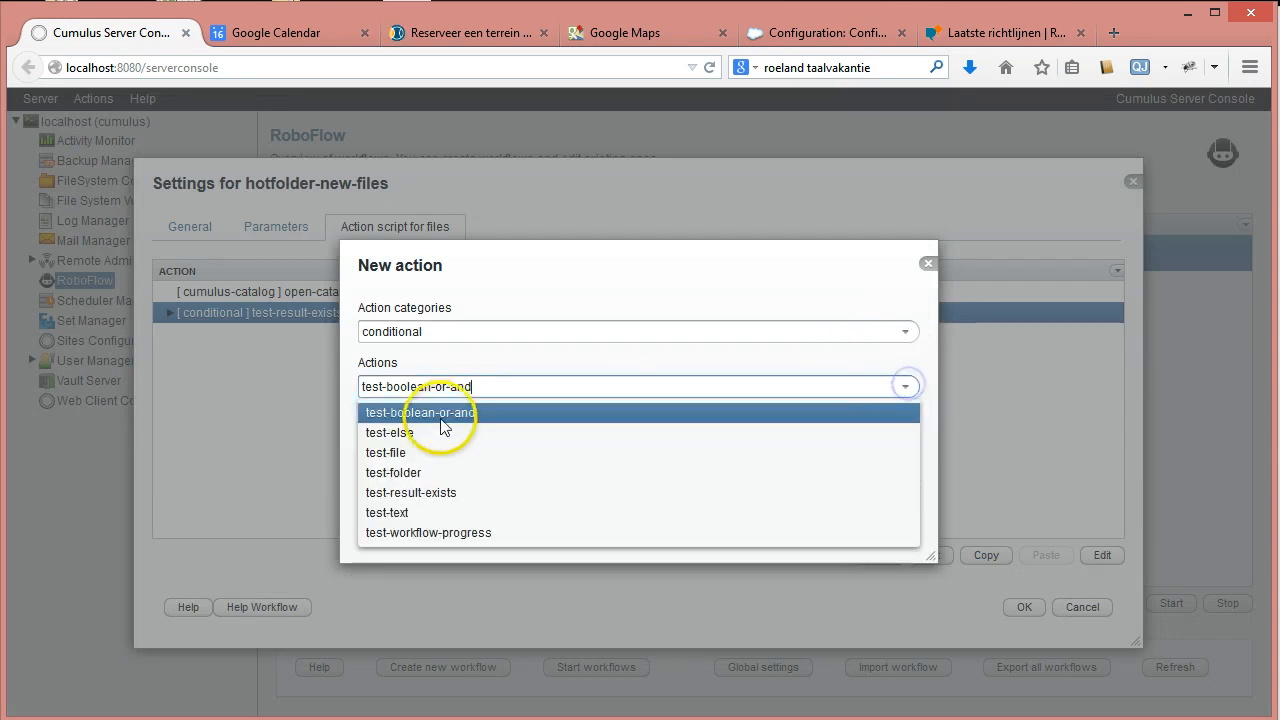
click(429, 432)
click(825, 523)
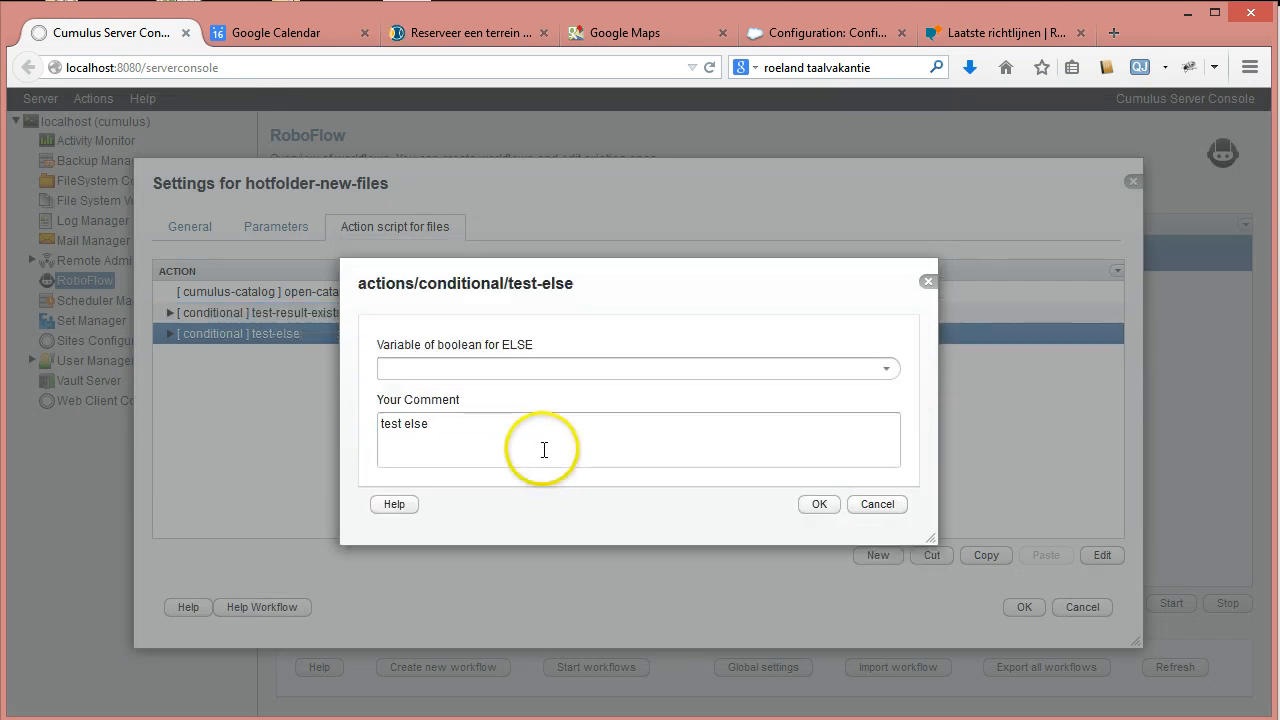
click(887, 369)
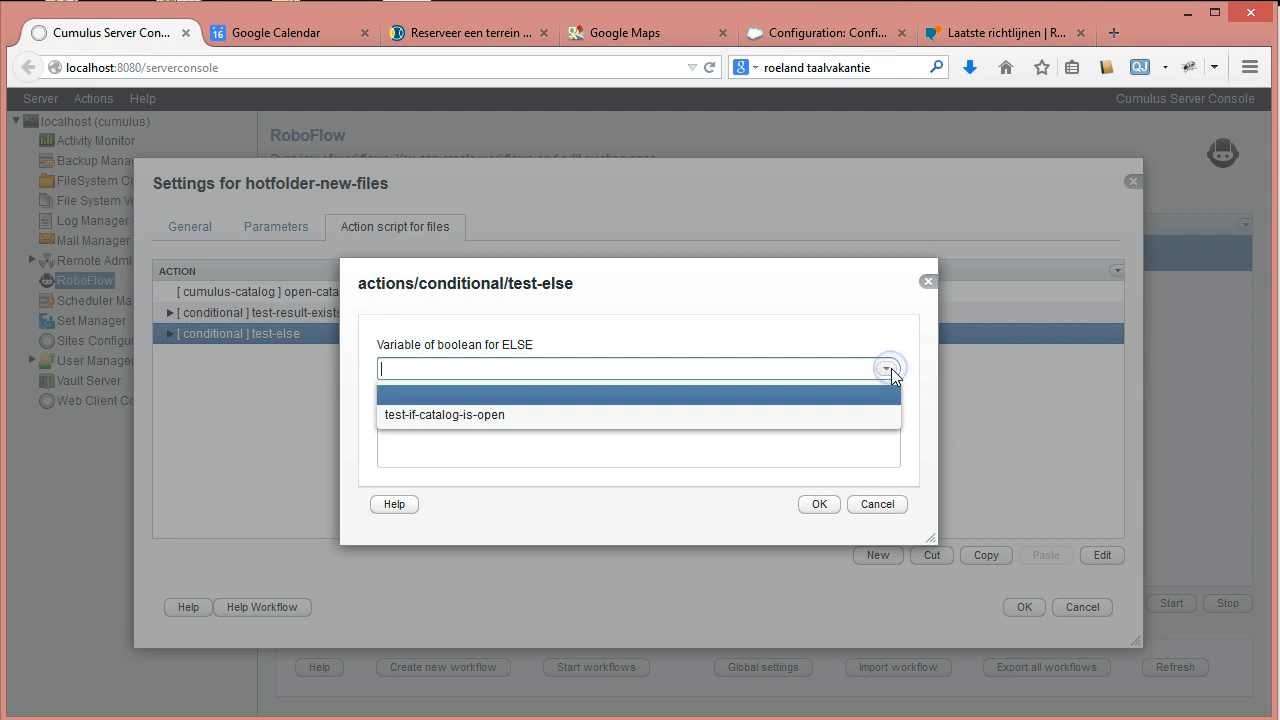
click(413, 416)
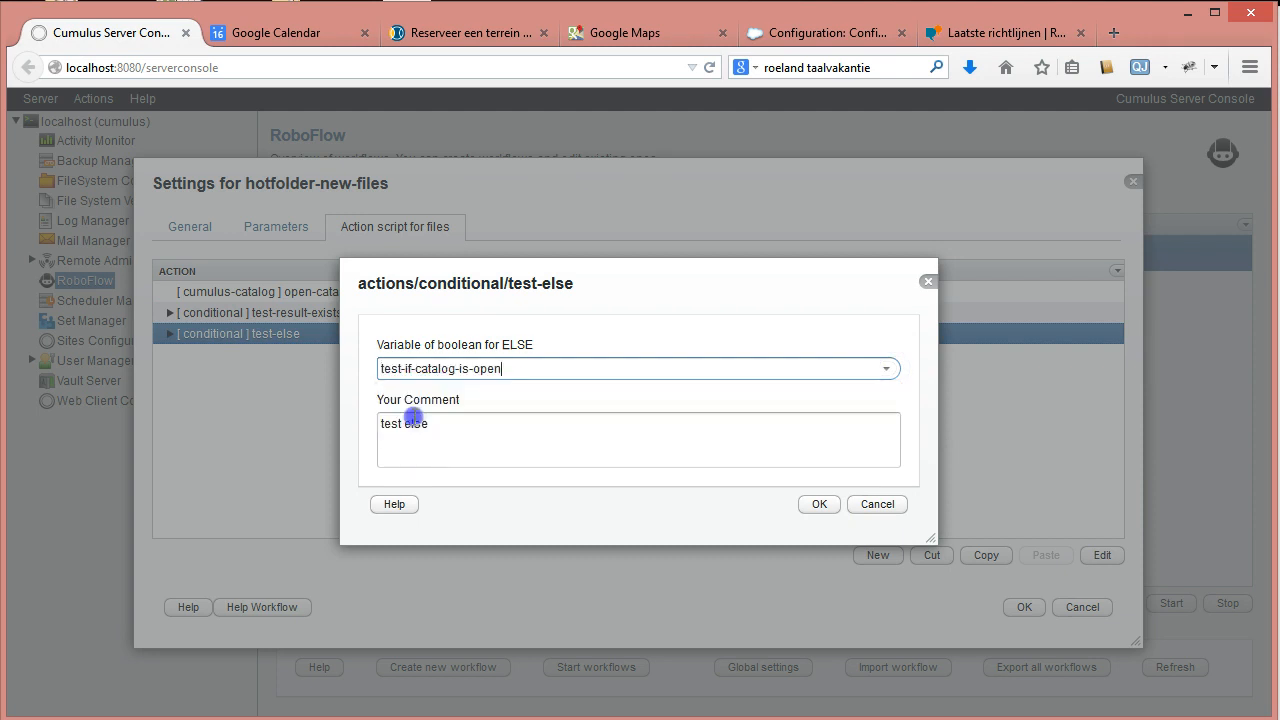
click(819, 504)
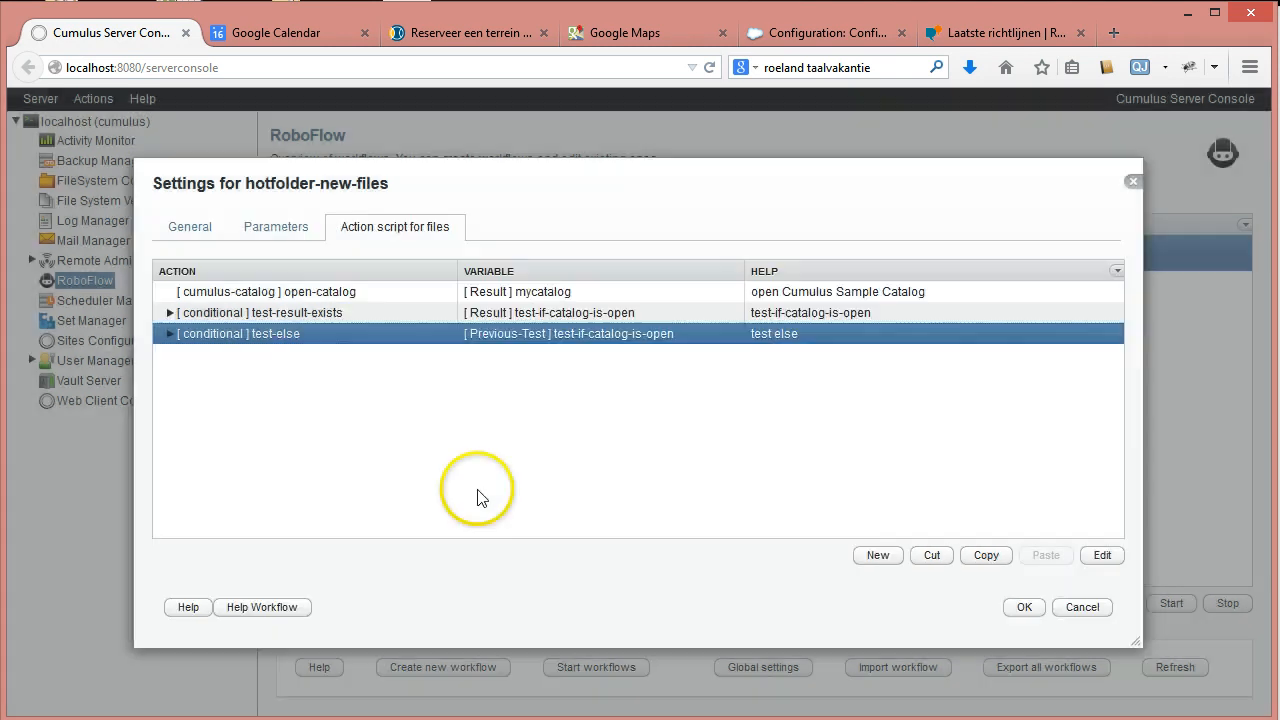
click(280, 316)
click(223, 338)
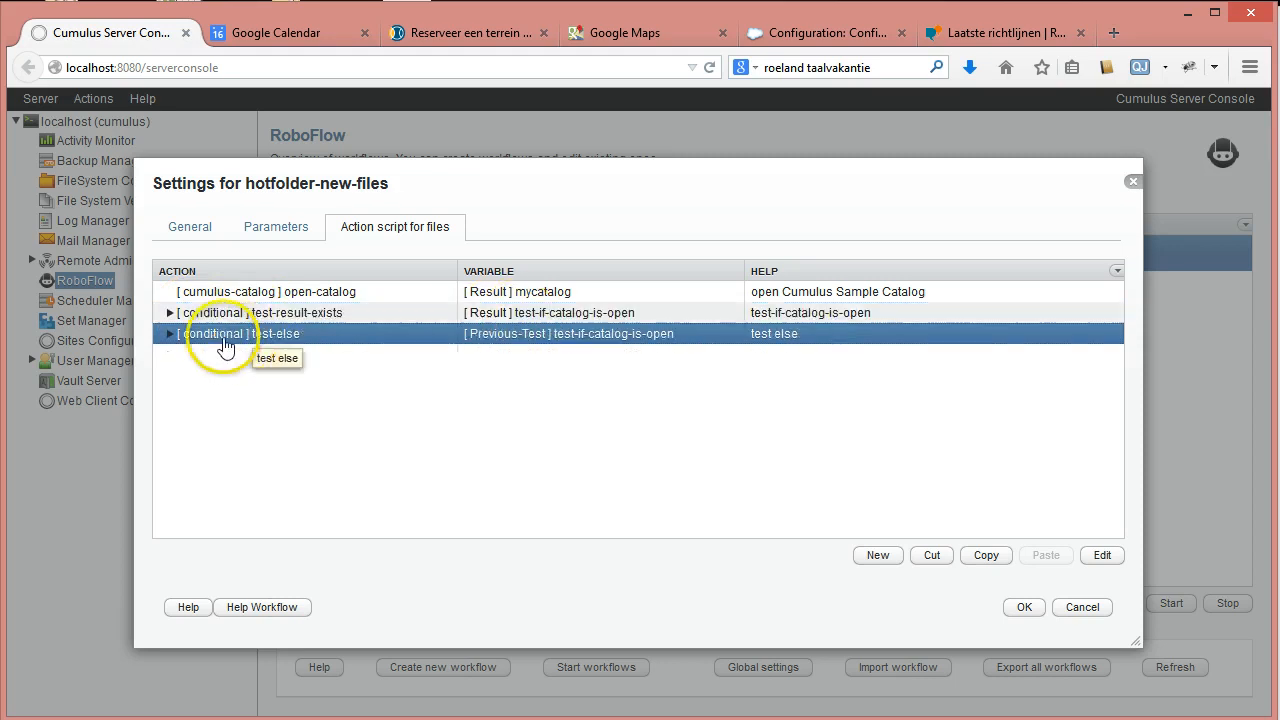
click(170, 336)
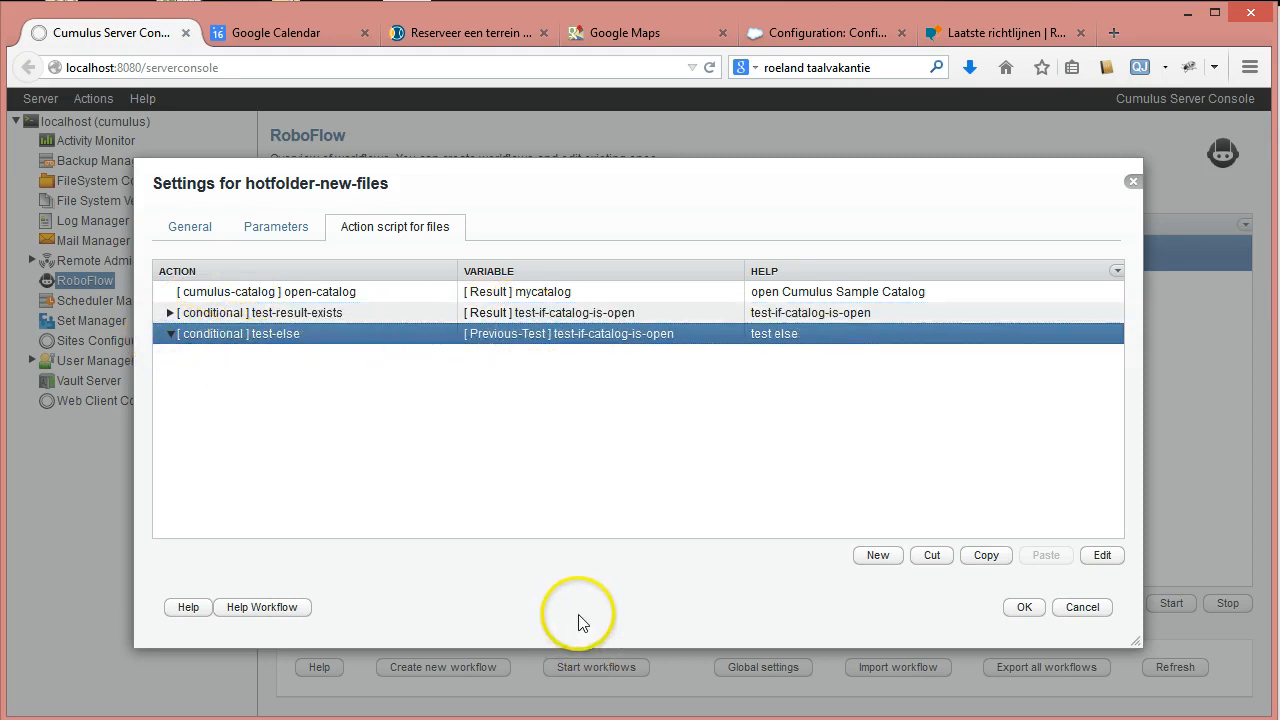
Choose text > store-text as the new action under test-else.
click(885, 560)
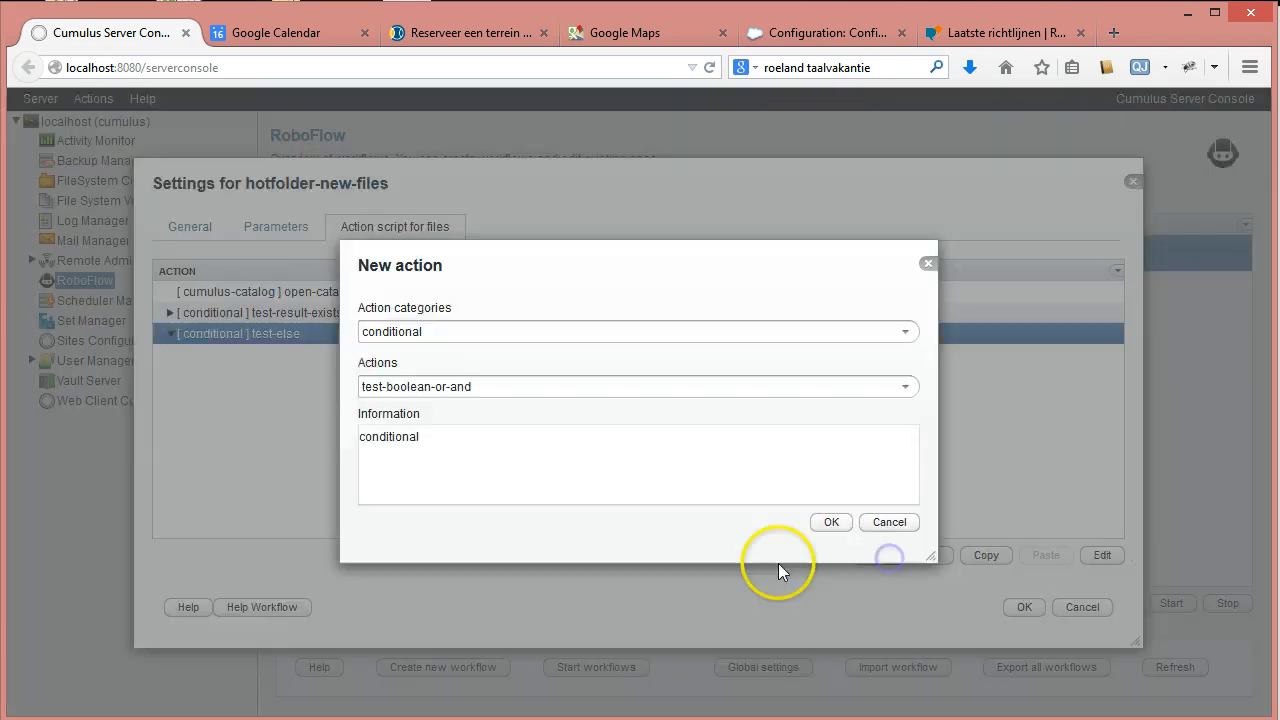
click(905, 387)
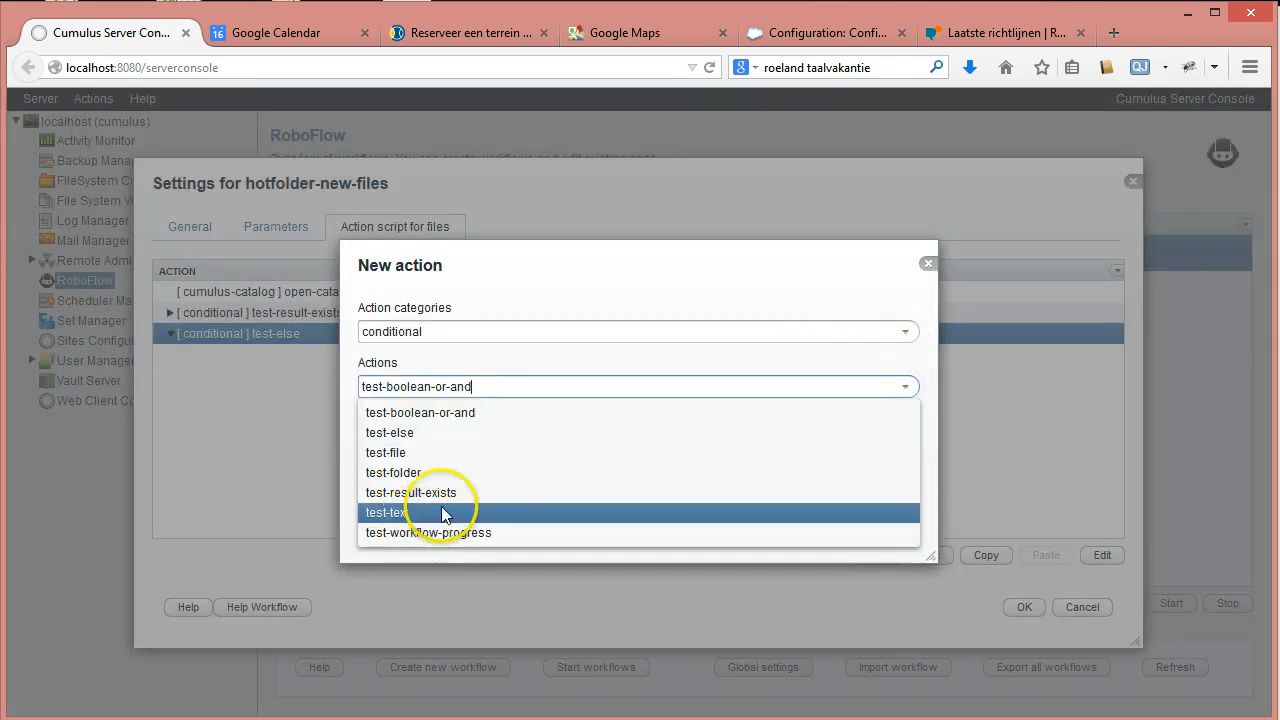
click(651, 271)
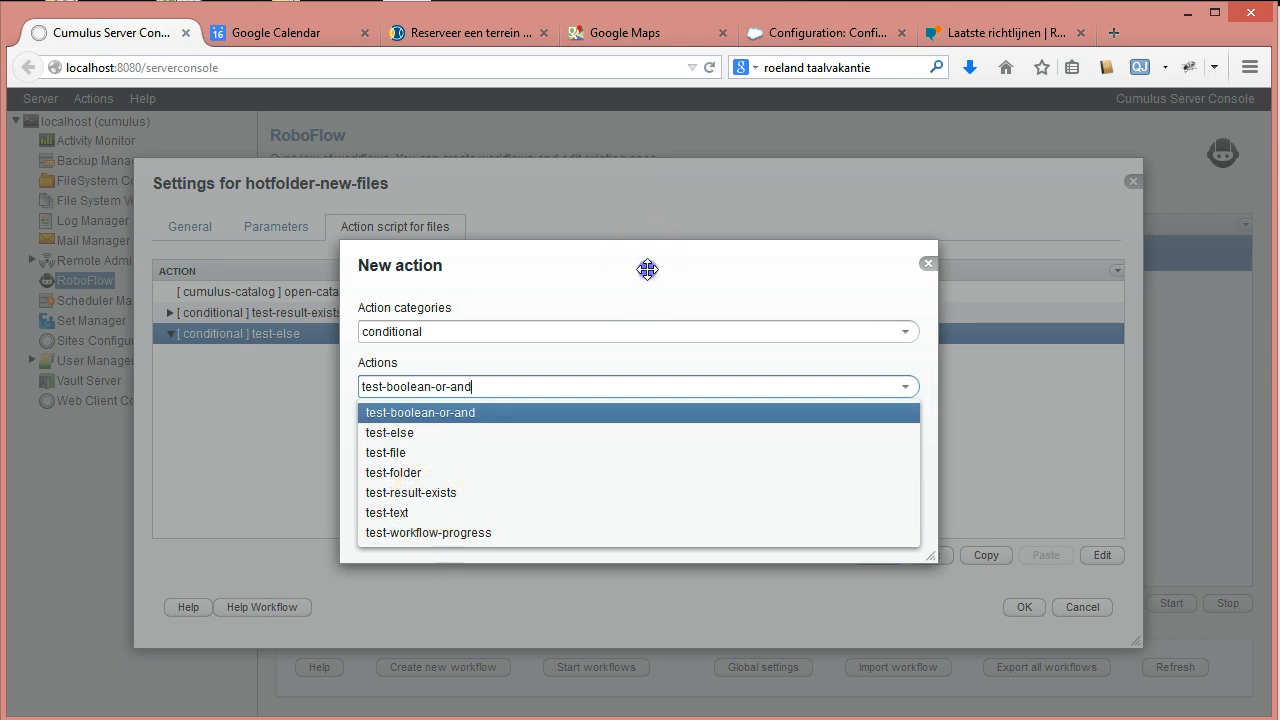
click(905, 331)
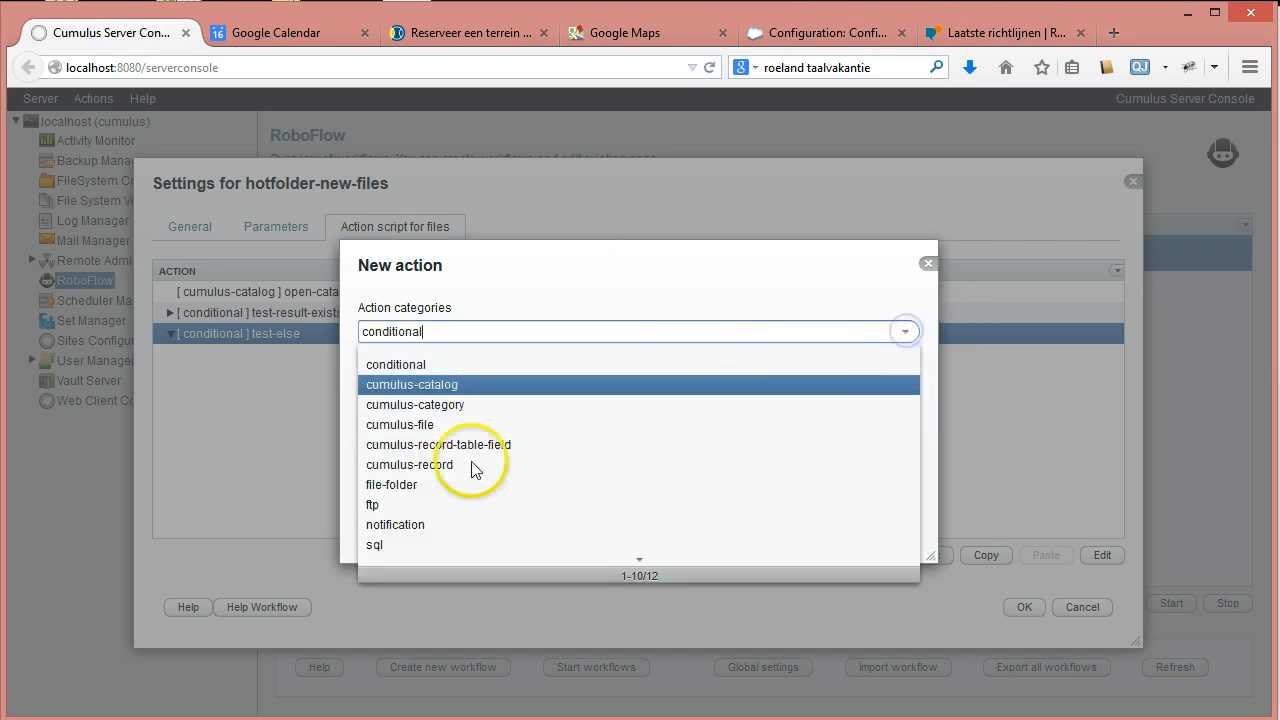
click(641, 561)
click(390, 385)
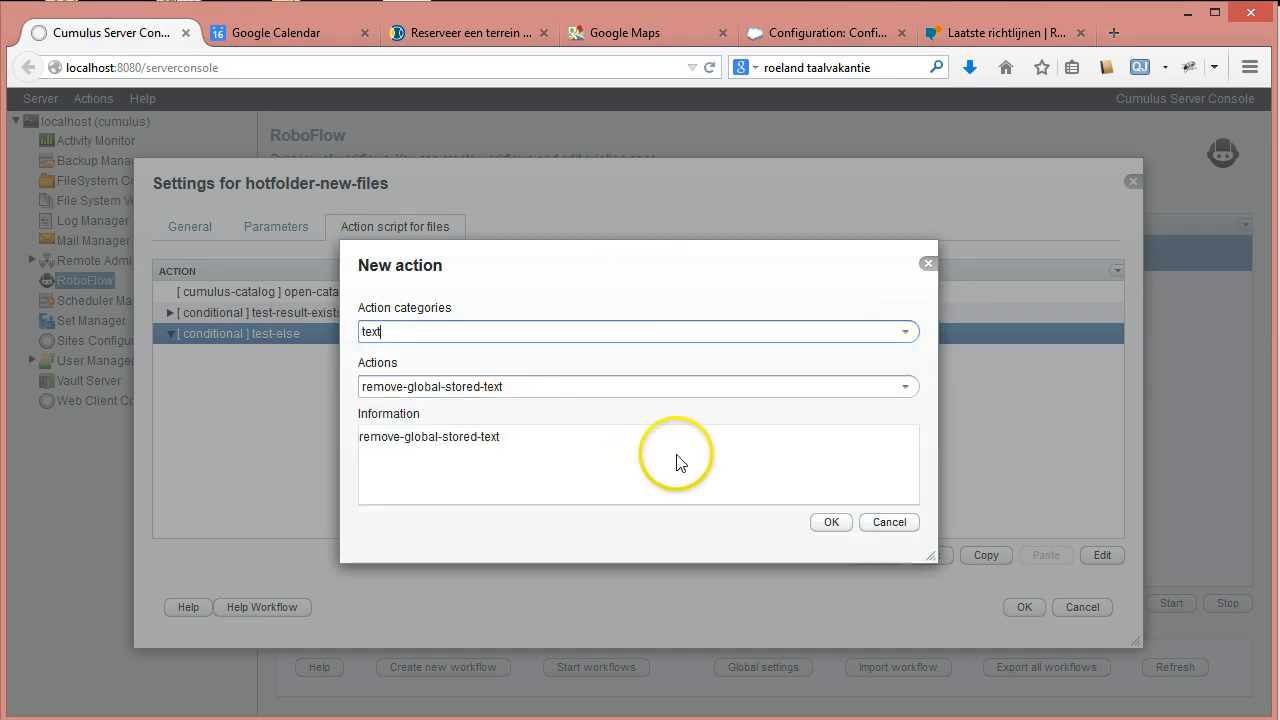
click(907, 388)
click(641, 622)
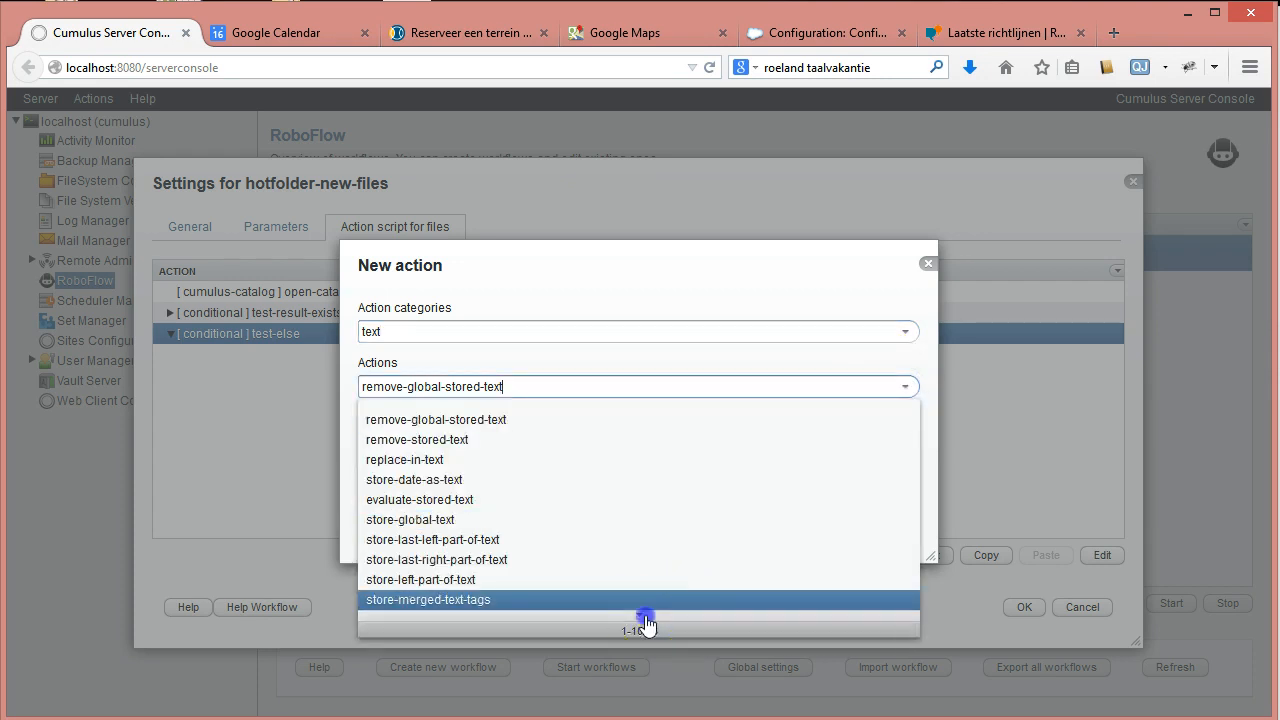
click(414, 457)
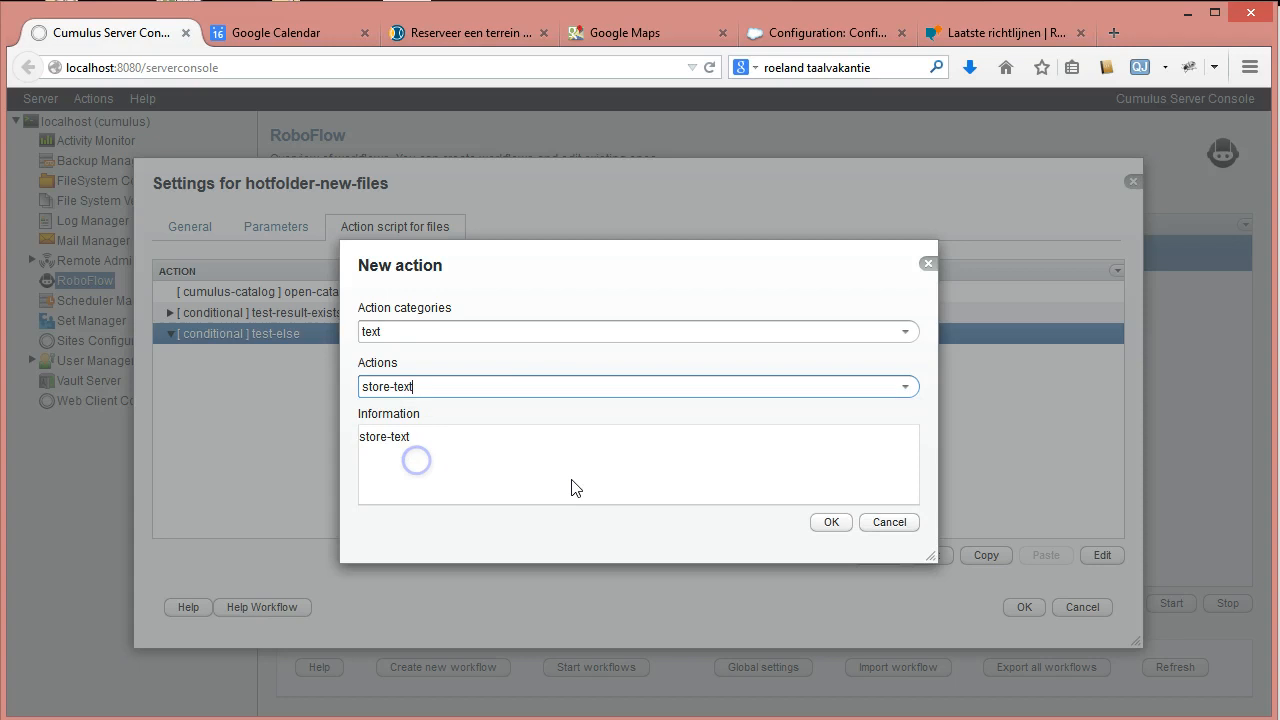
click(808, 524)
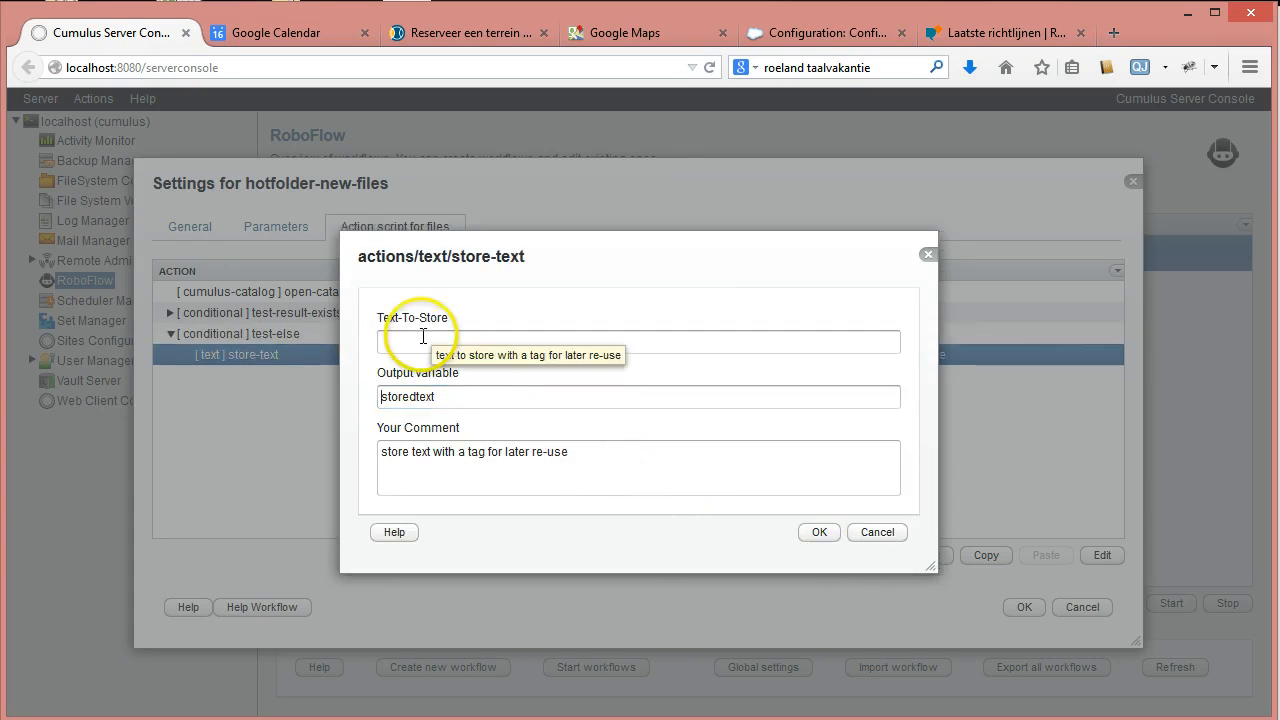
Store the text 'Failed to open the Sample Catalog' in output variable error-message.
drag(380, 396, 577, 391)
text(erro)
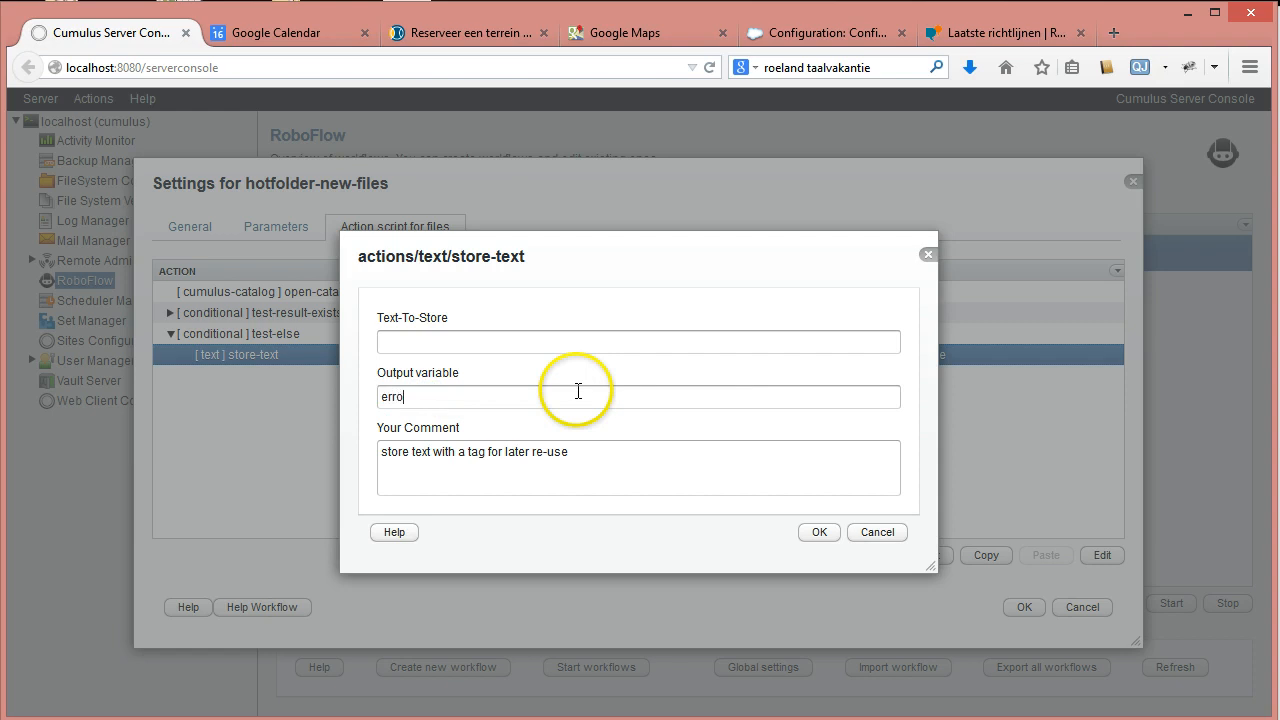
text(r-mes)
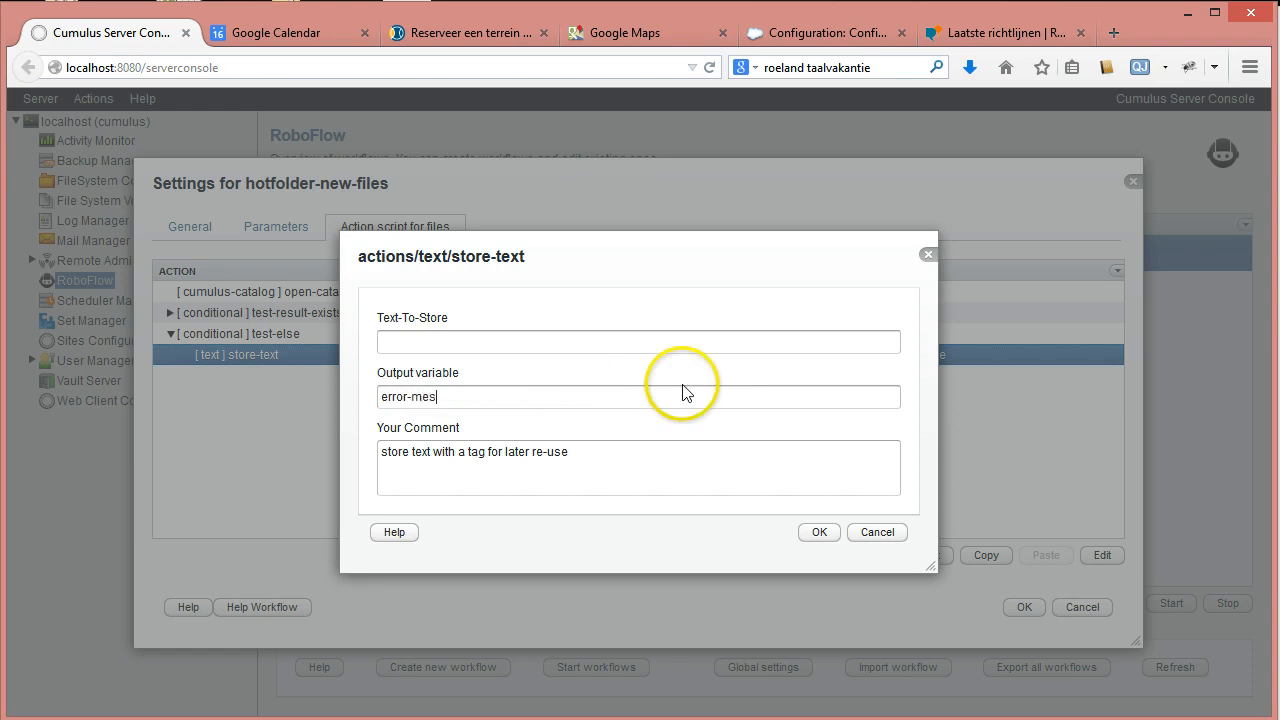
text(sage)
click(515, 342)
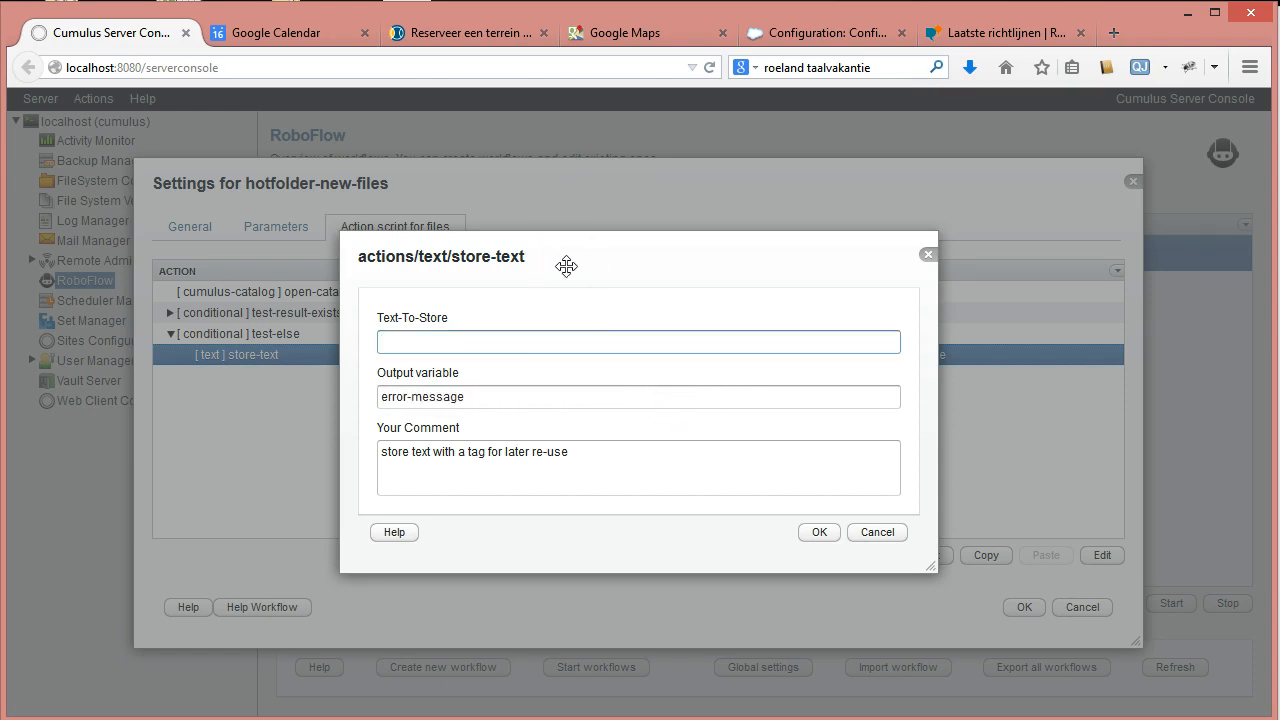
text(Failed to open the Sample)
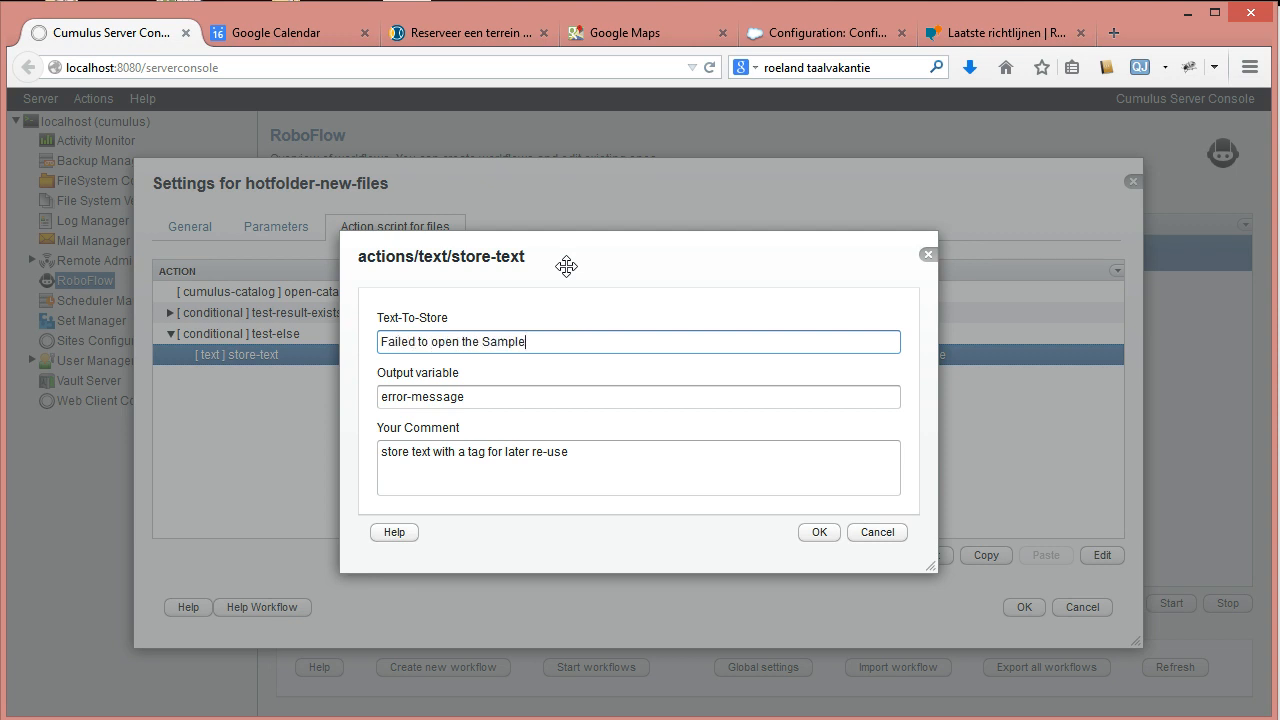
text( Catalog)
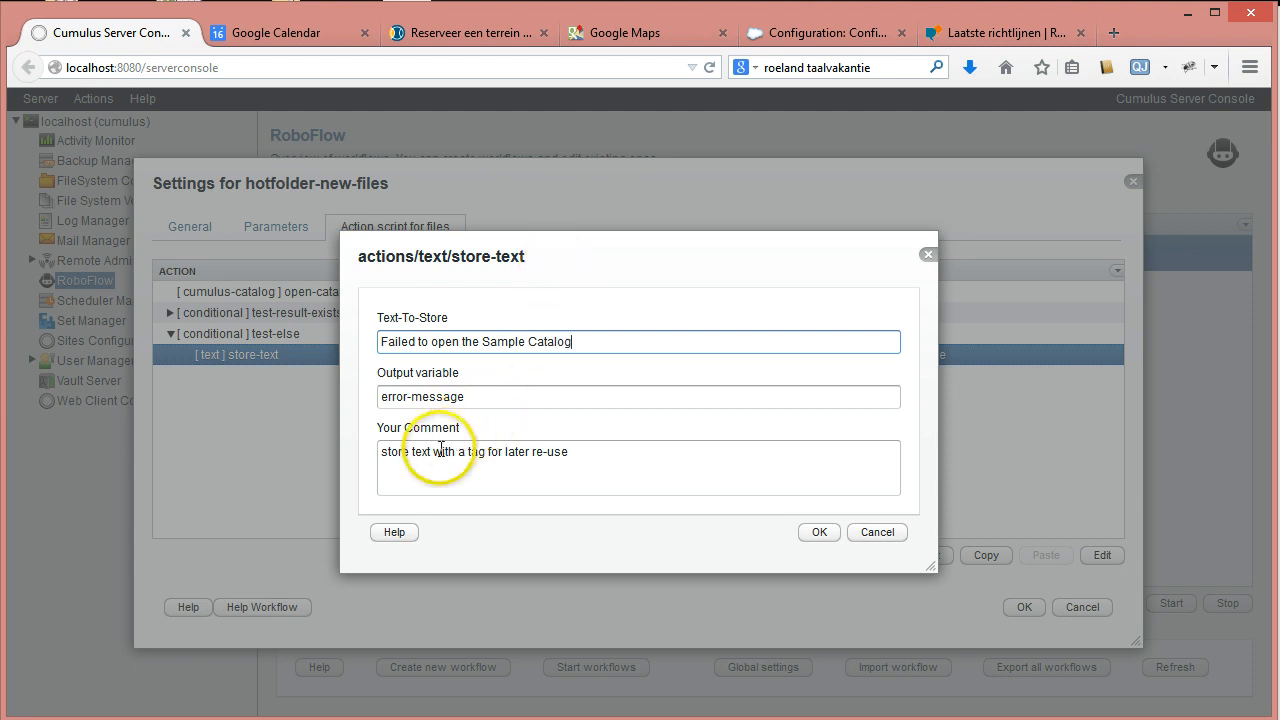
Append ':' plus the failure text to the comment and save the step.
drag(580, 342, 257, 331)
key(ctrl+c)
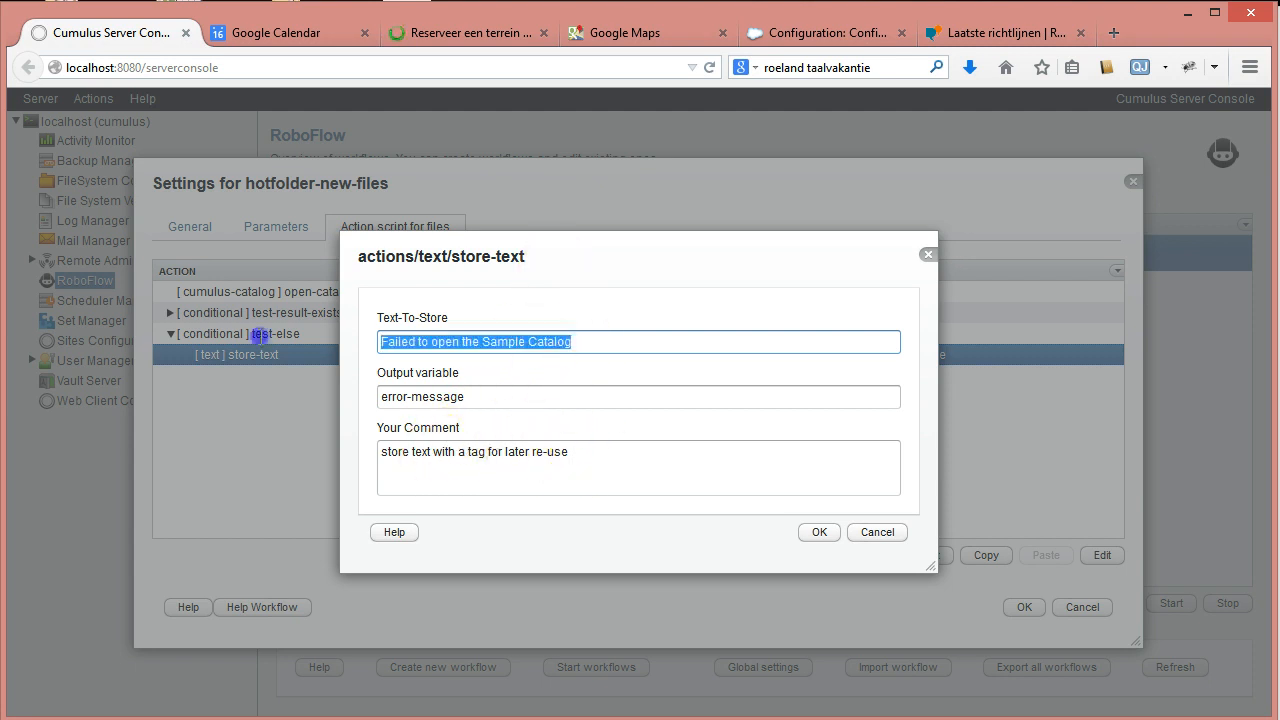
click(443, 453)
drag(443, 453, 735, 474)
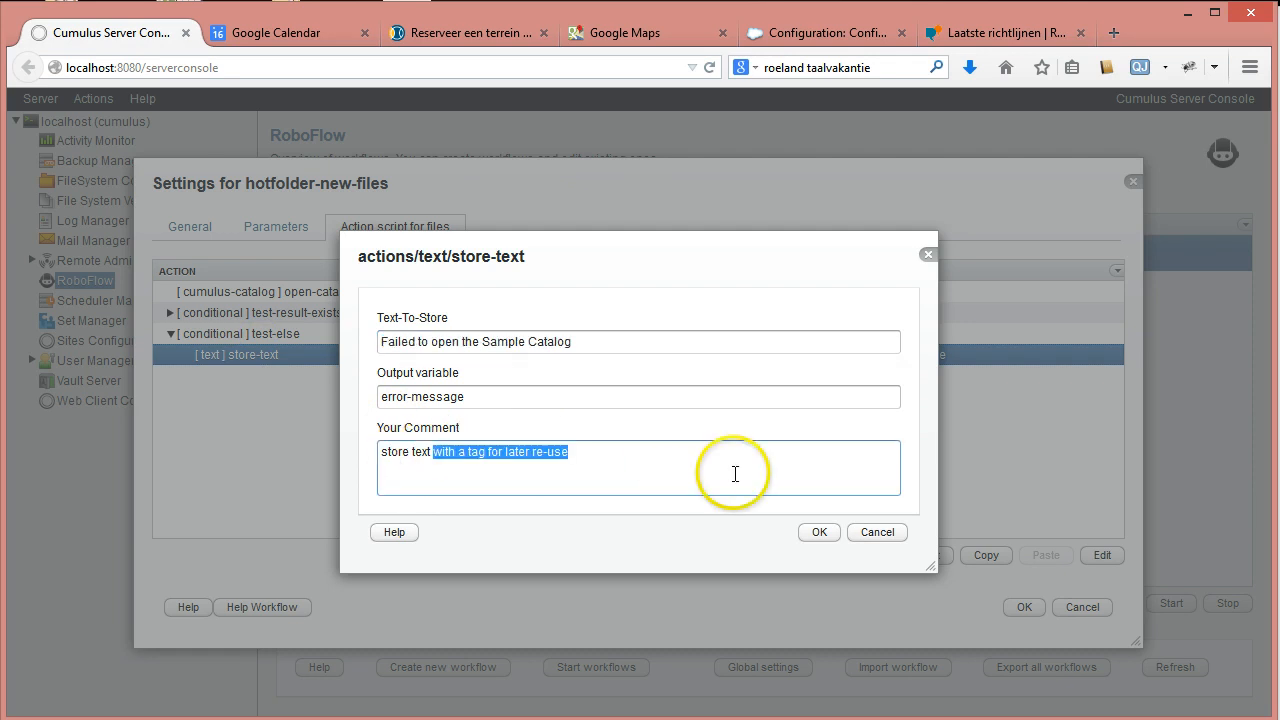
key(BackSpace)
text(:)
key(ctrl+v)
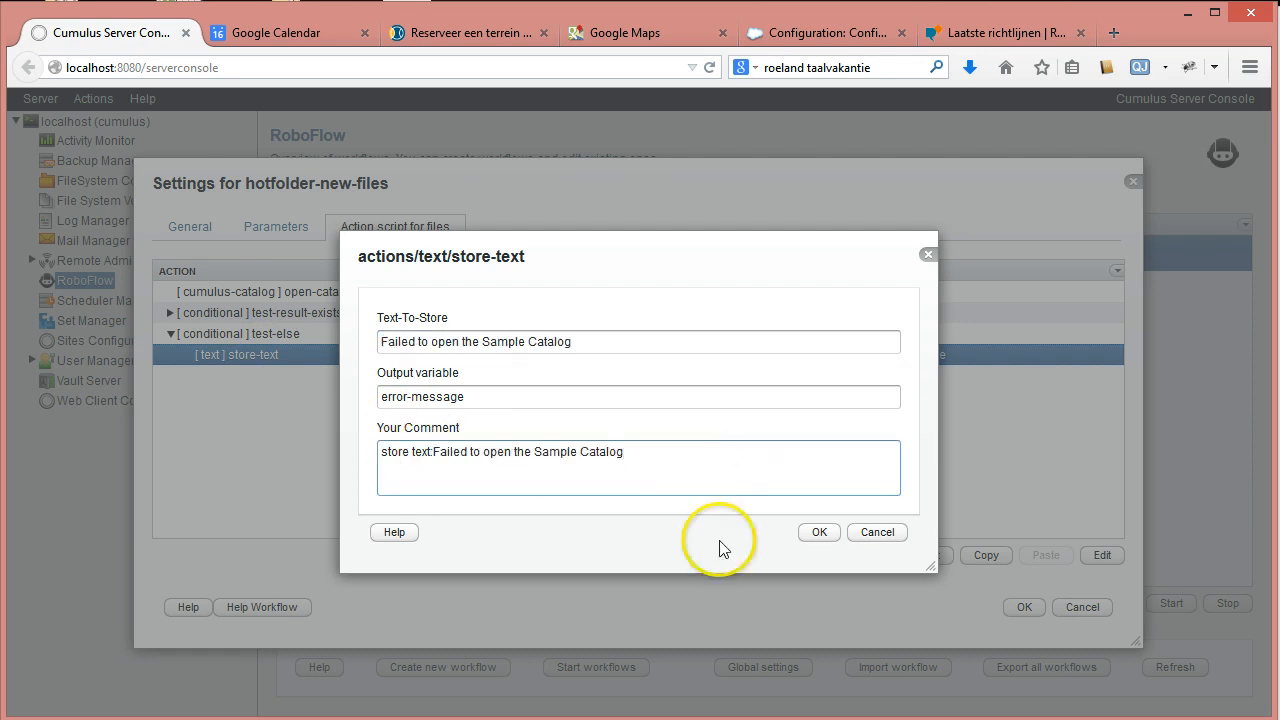
click(838, 537)
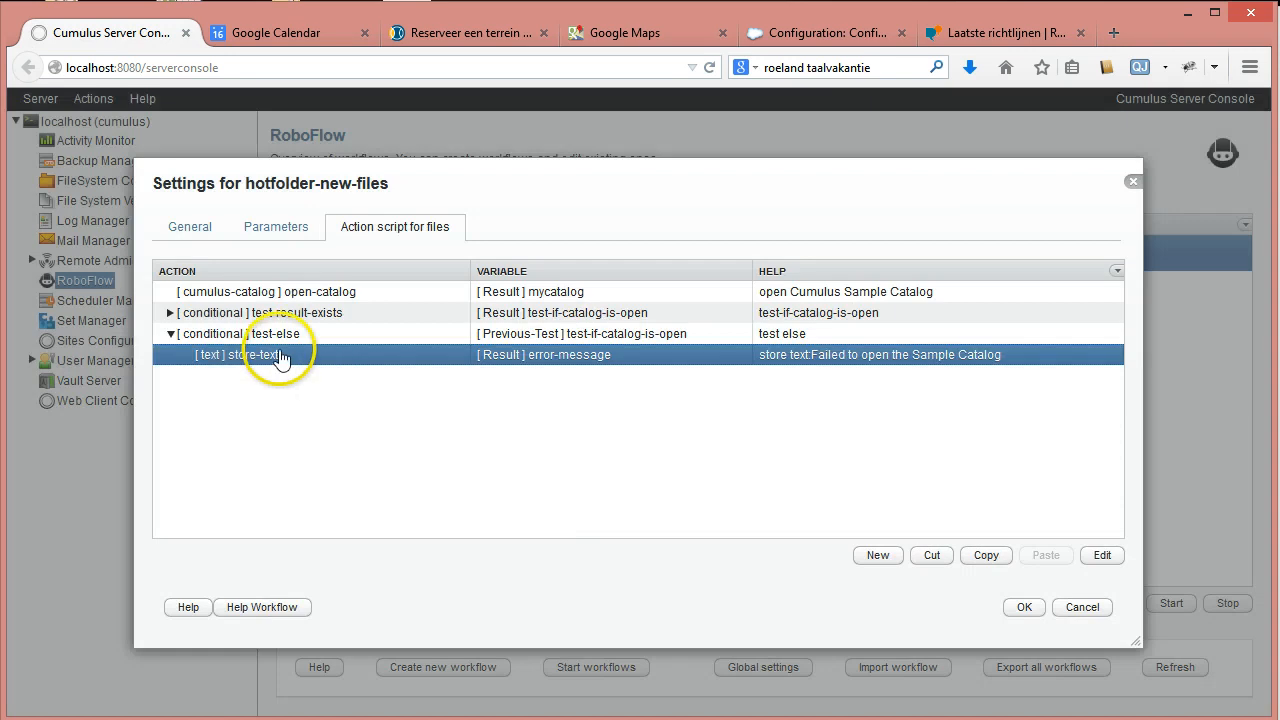
Add a notification > send-email action.
click(870, 558)
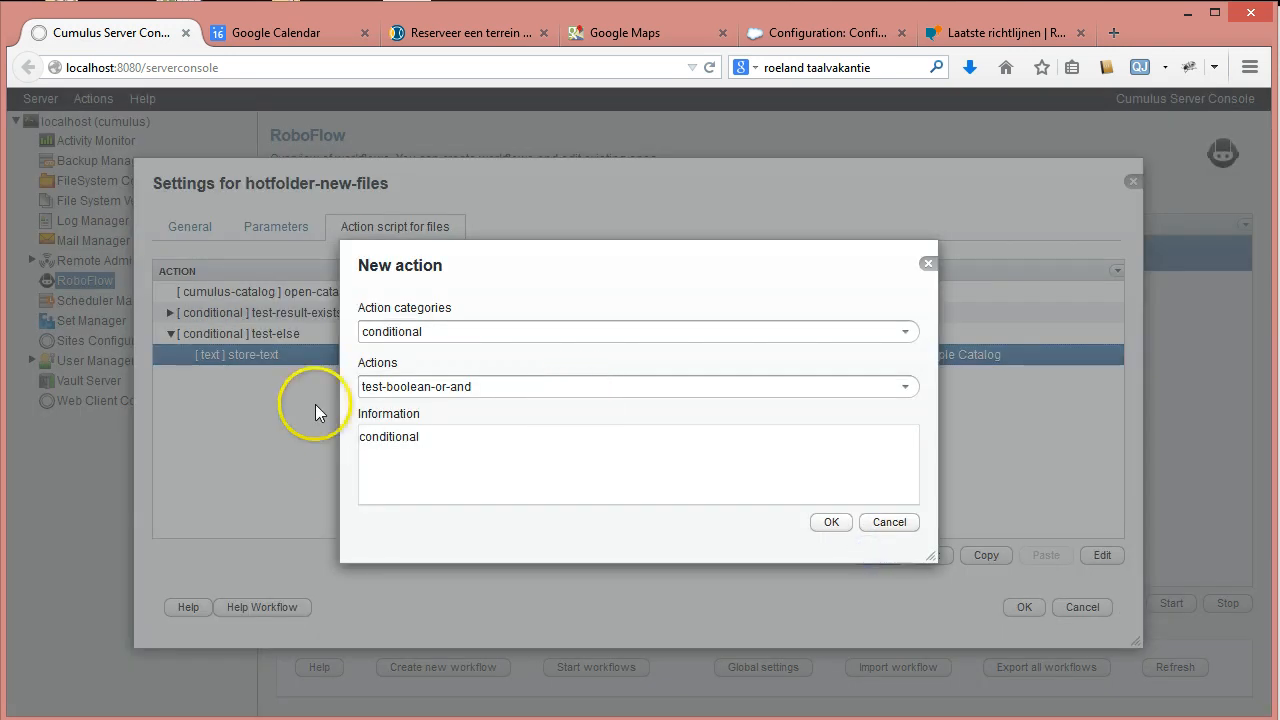
click(905, 331)
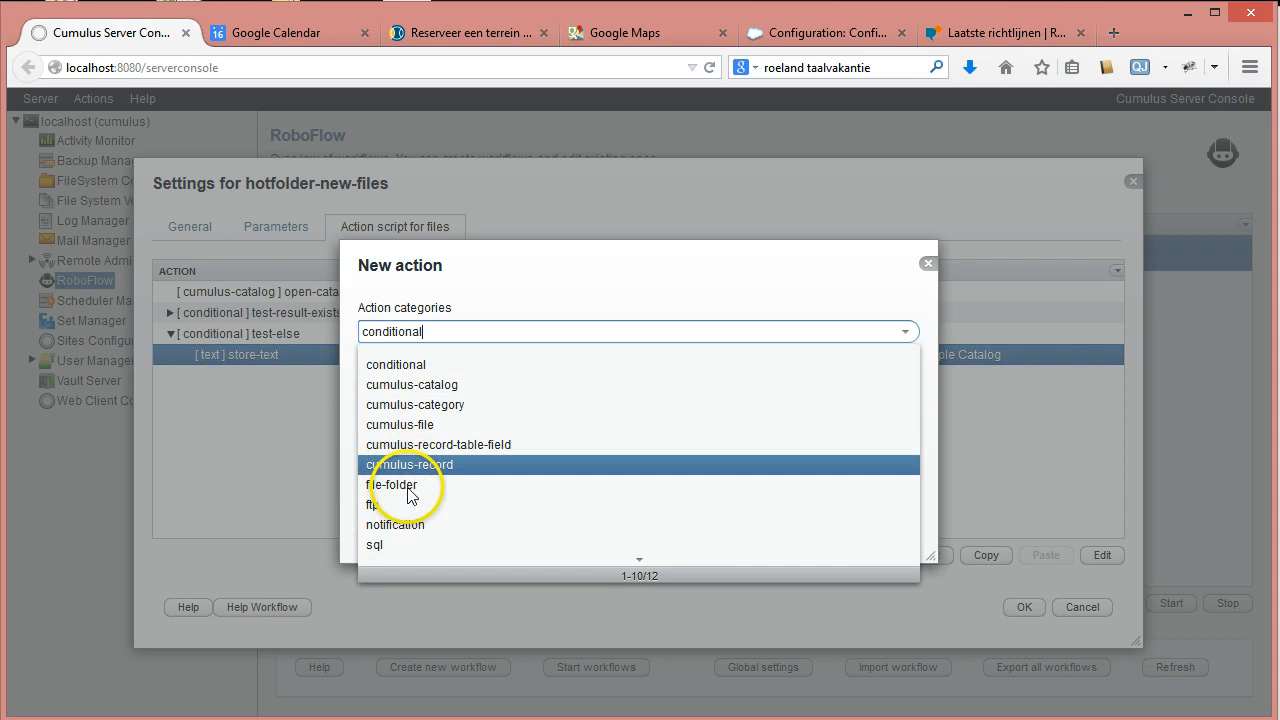
click(411, 524)
click(904, 388)
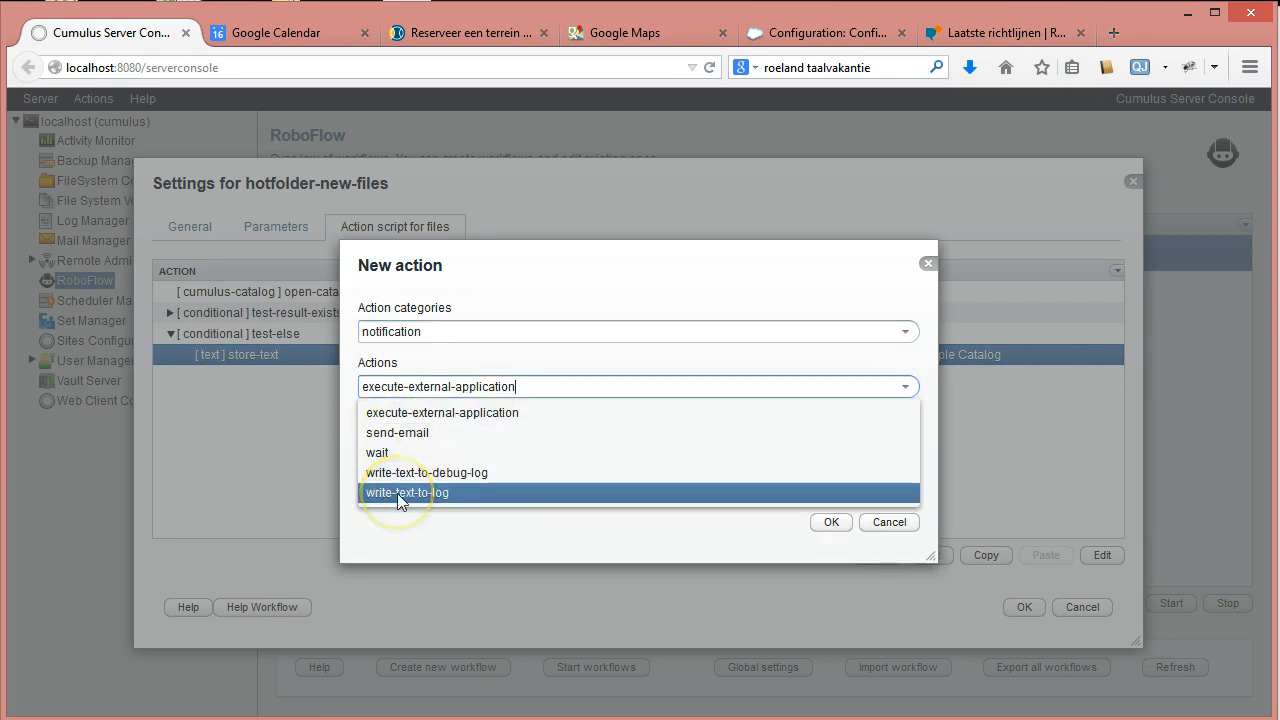
click(390, 432)
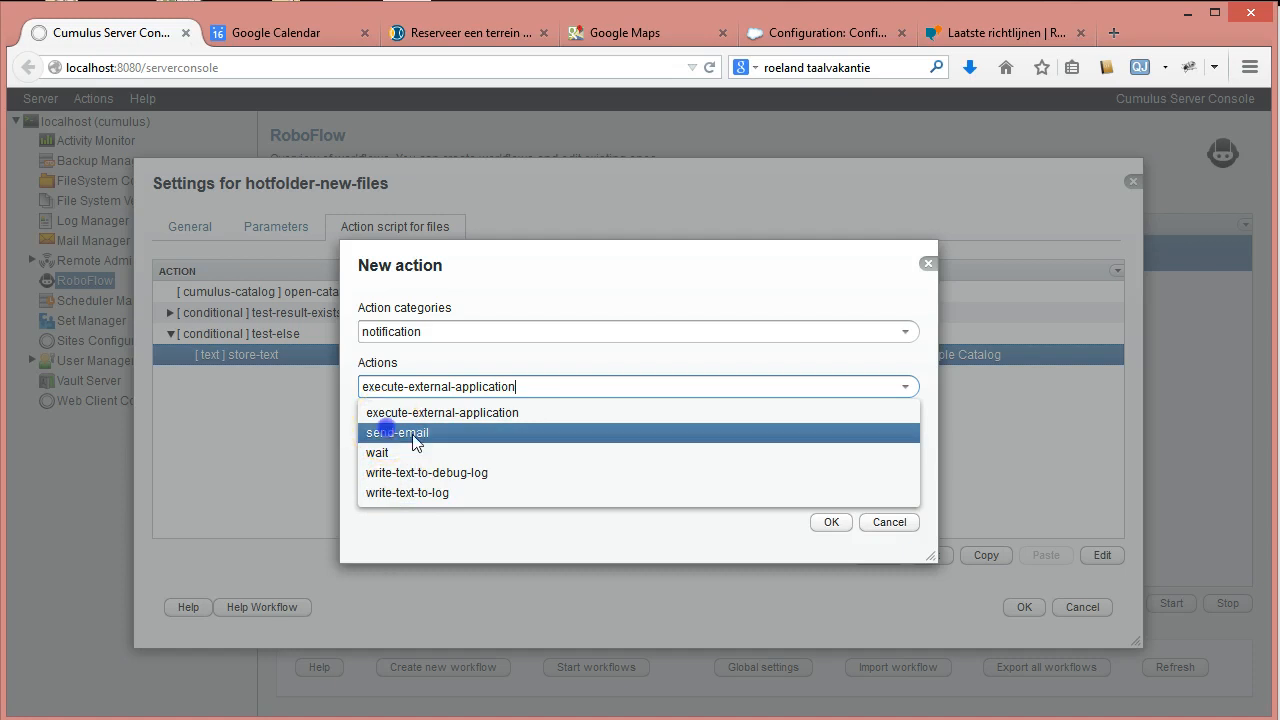
click(831, 522)
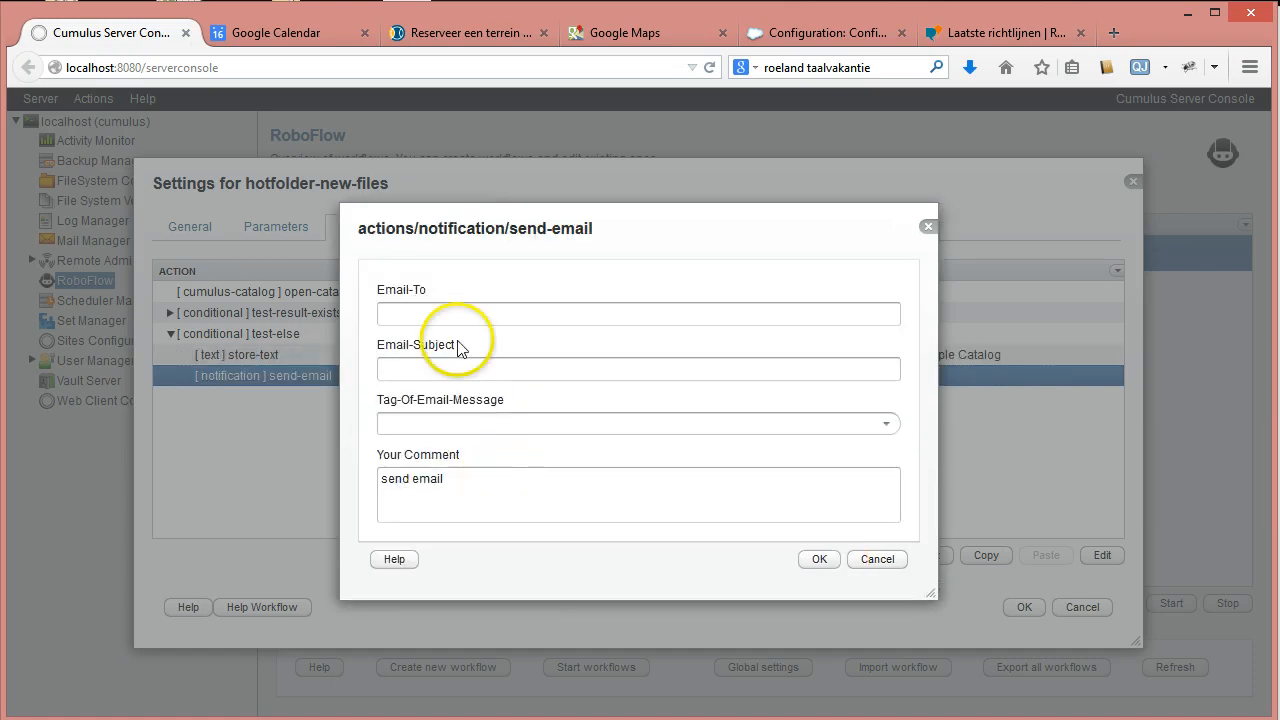
Enter the recipient e-mail address and subject 'Hotfolder-new-files:Failed to open Sample catalog'.
click(822, 320)
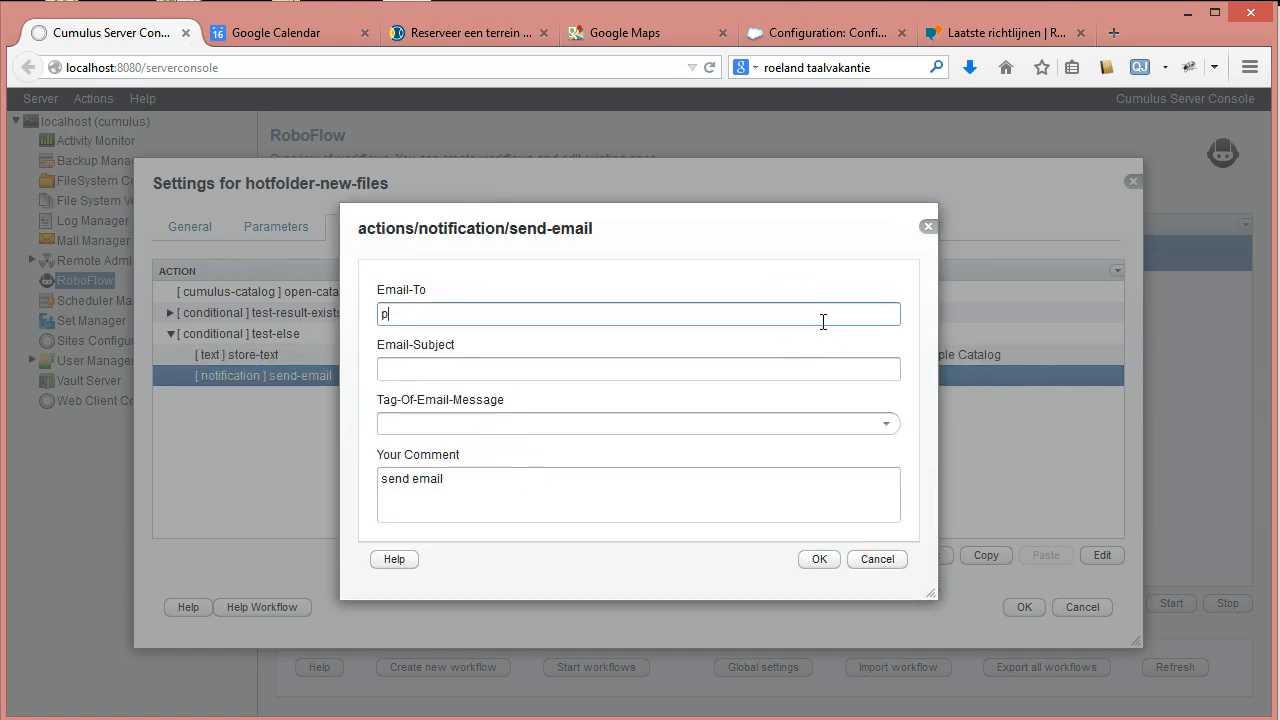
text(peter@localhost)
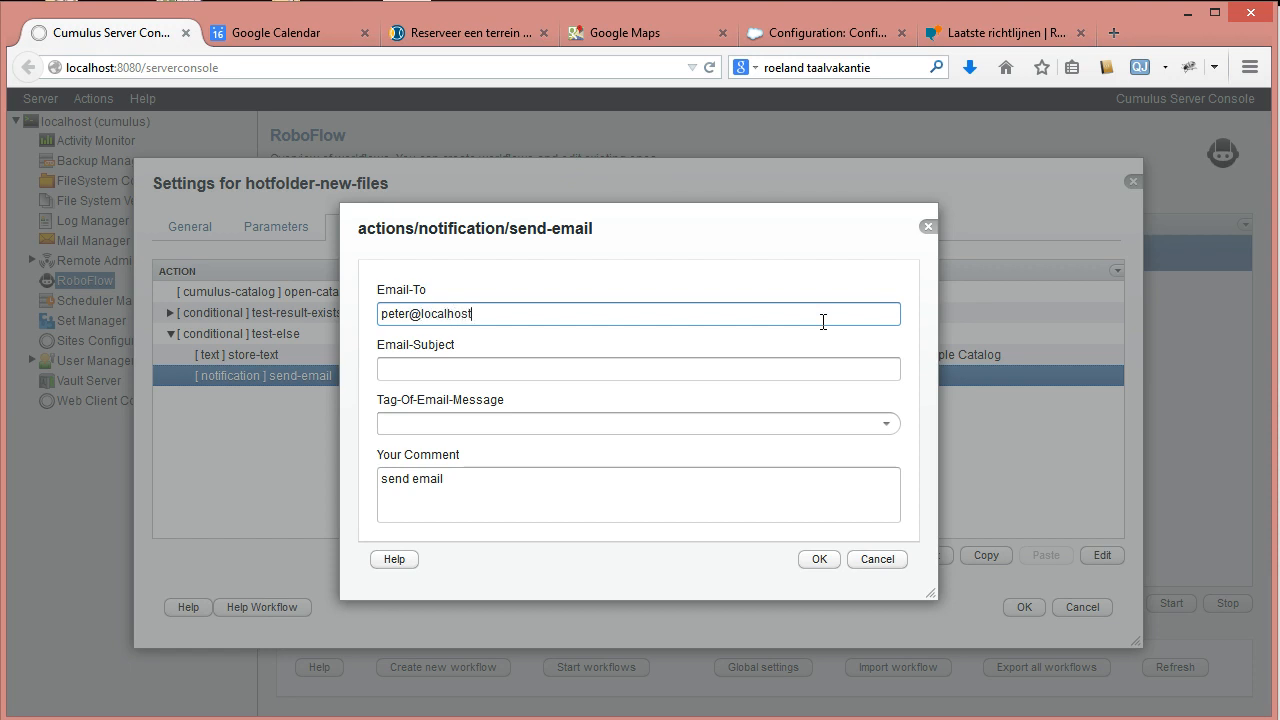
click(629, 378)
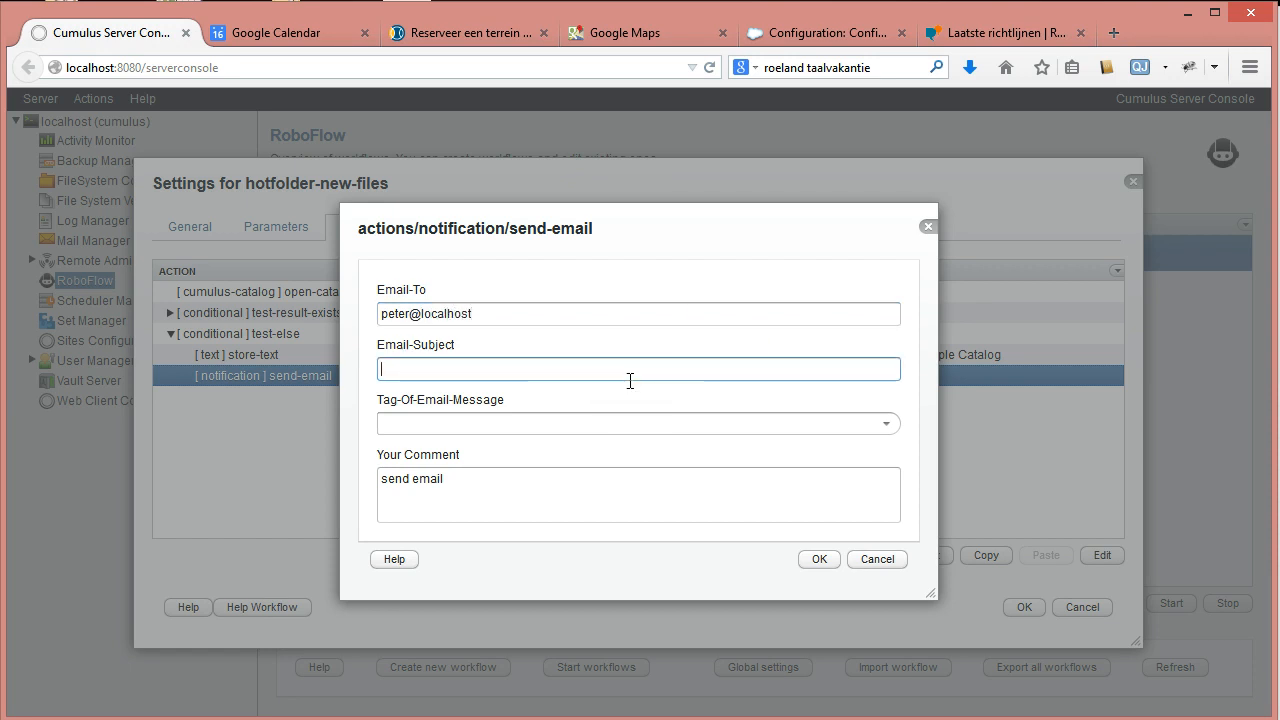
text(Failed to open Sampla)
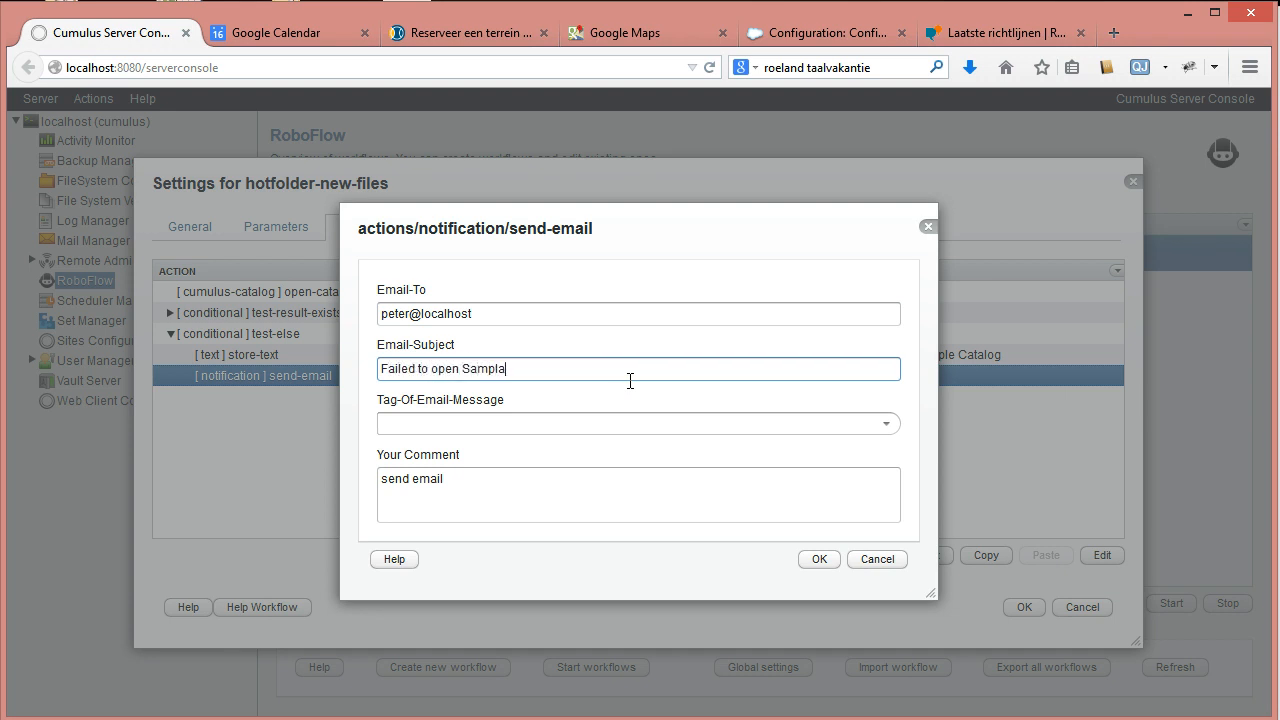
text(le ca)
key(BackSpace)
text(e catalog)
key(Home)
text(Hotfolder)
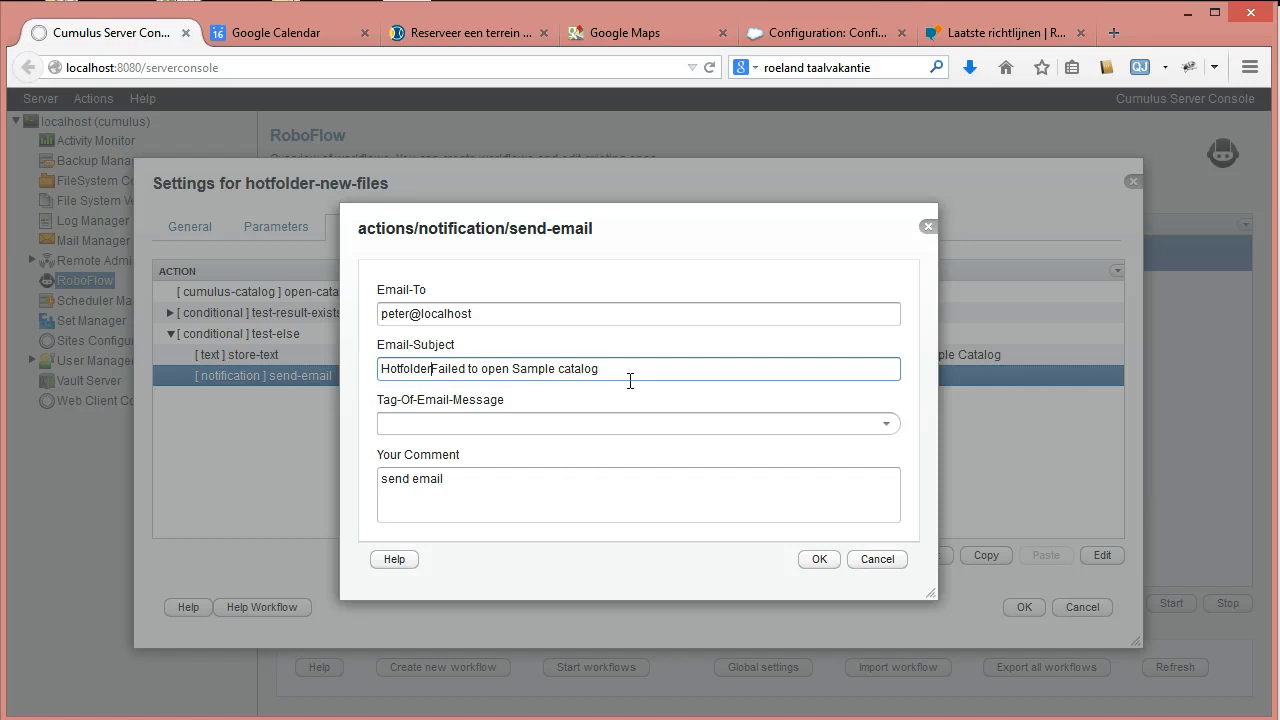
text(-new-files)
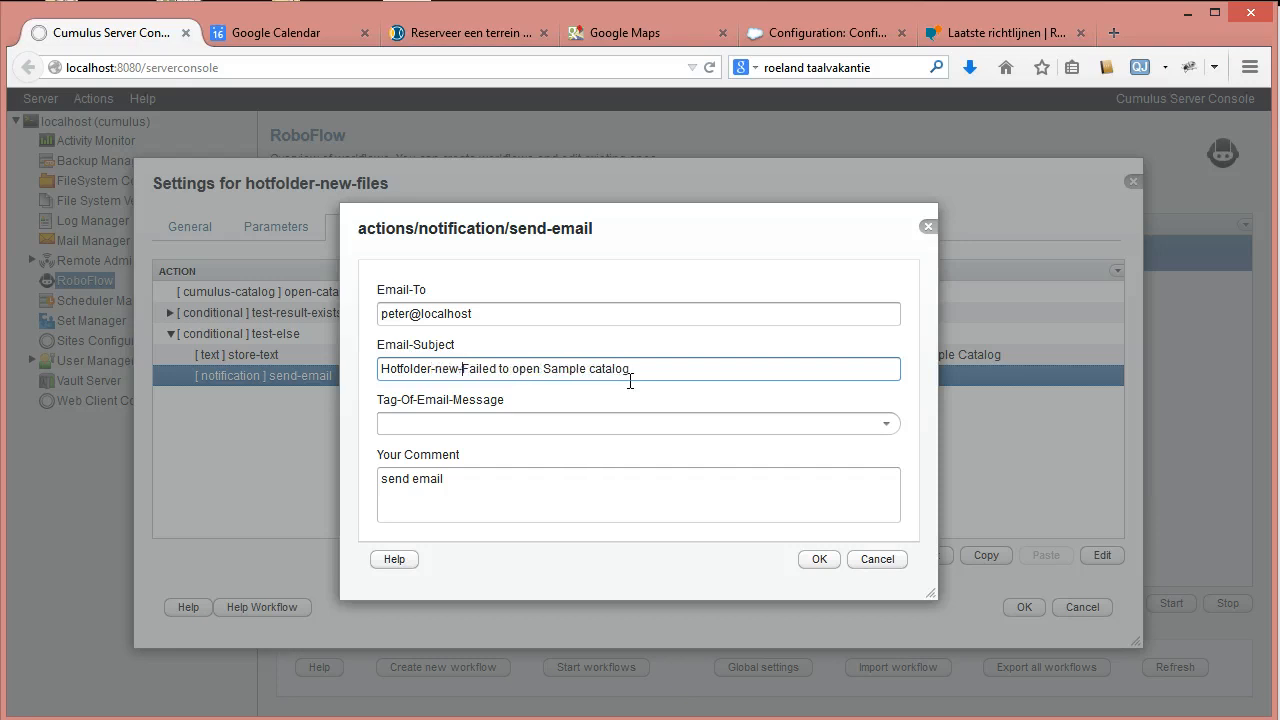
text(:)
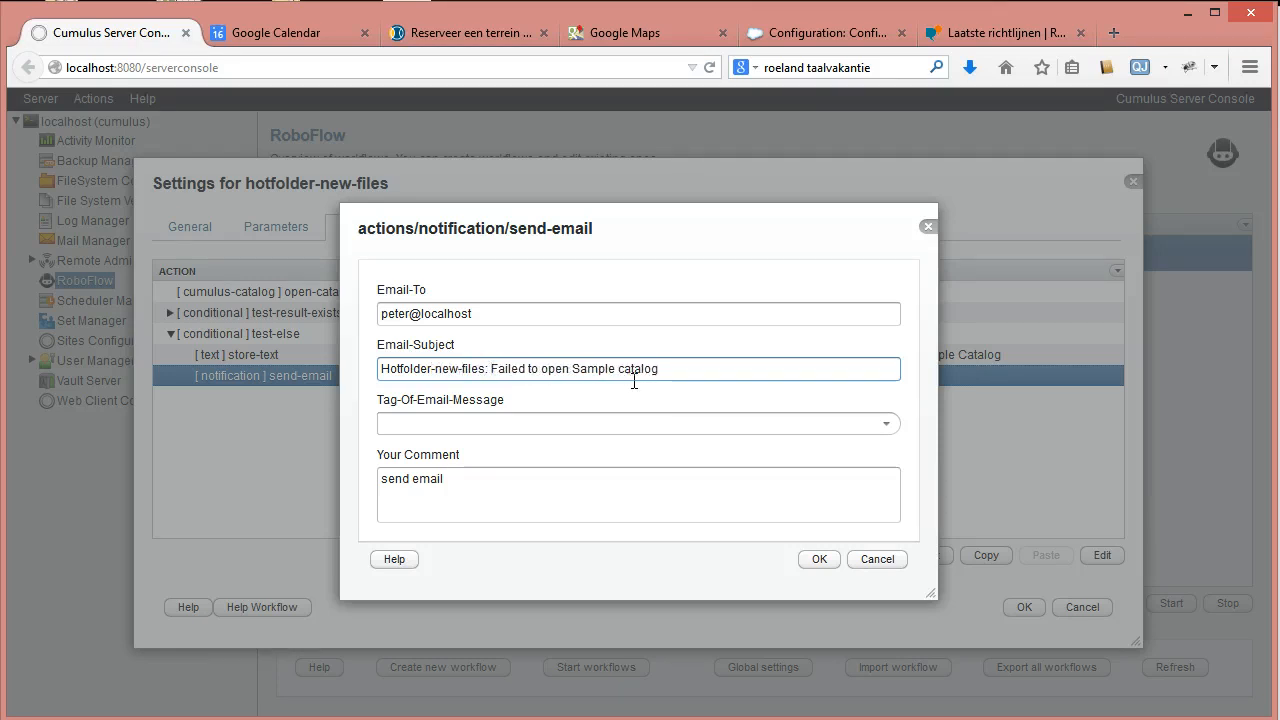
Use error-message as the body, comment 'send email with error message', and save.
click(885, 424)
click(660, 472)
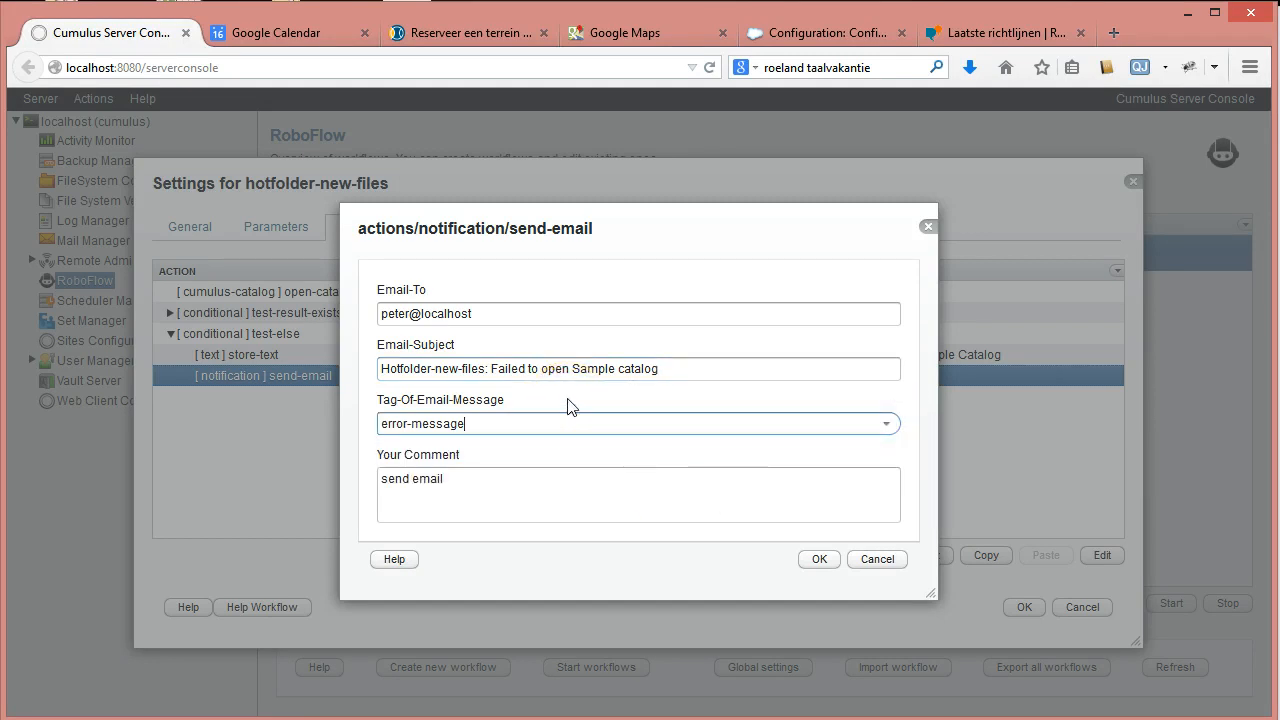
click(445, 479)
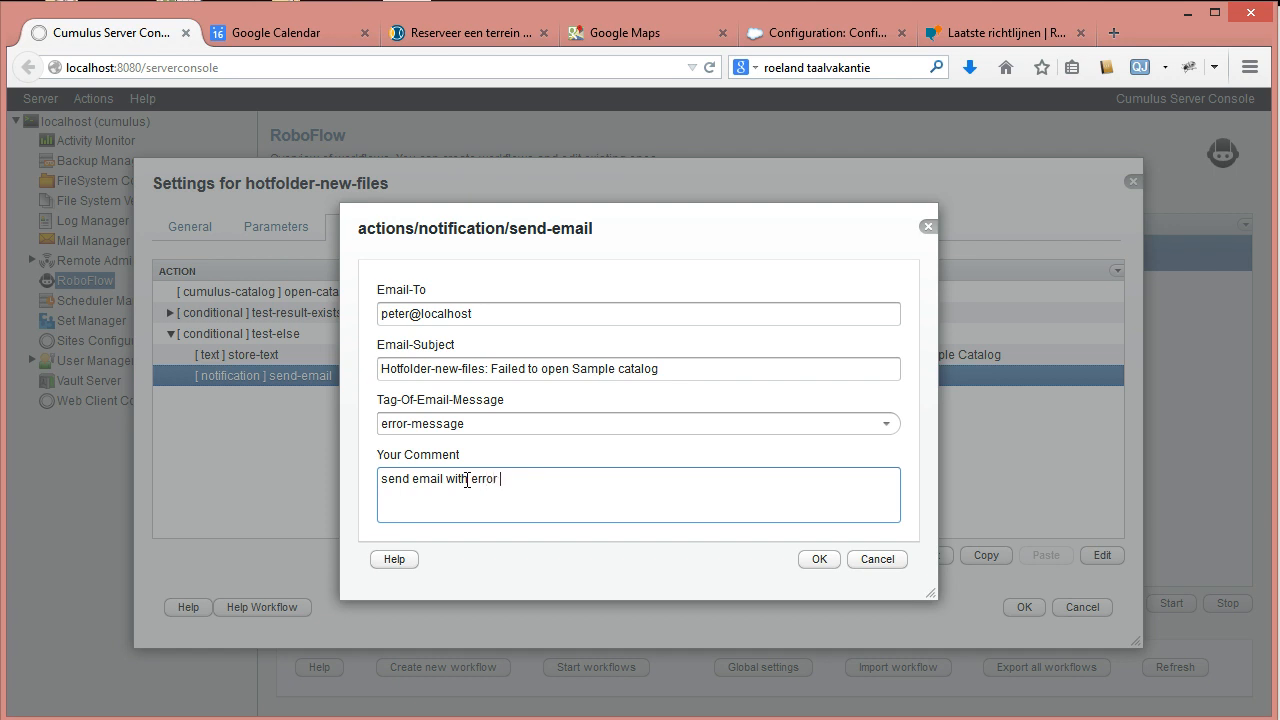
text(send email with error message)
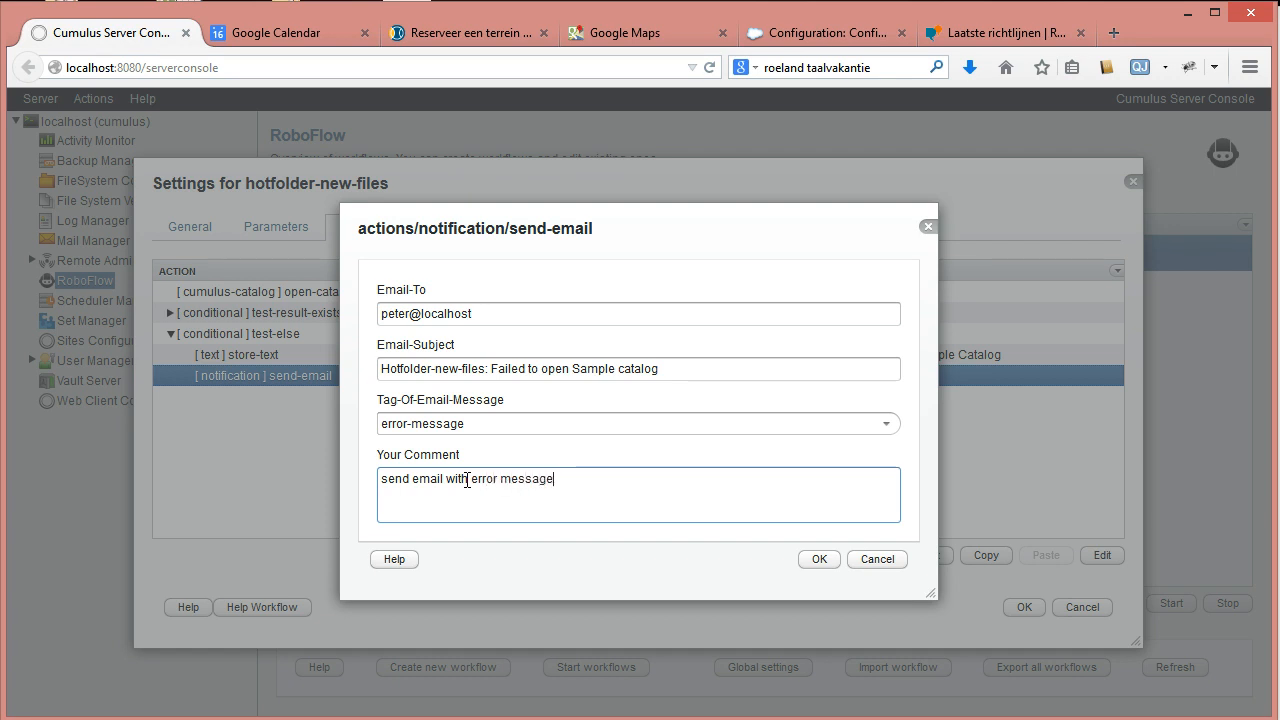
click(818, 560)
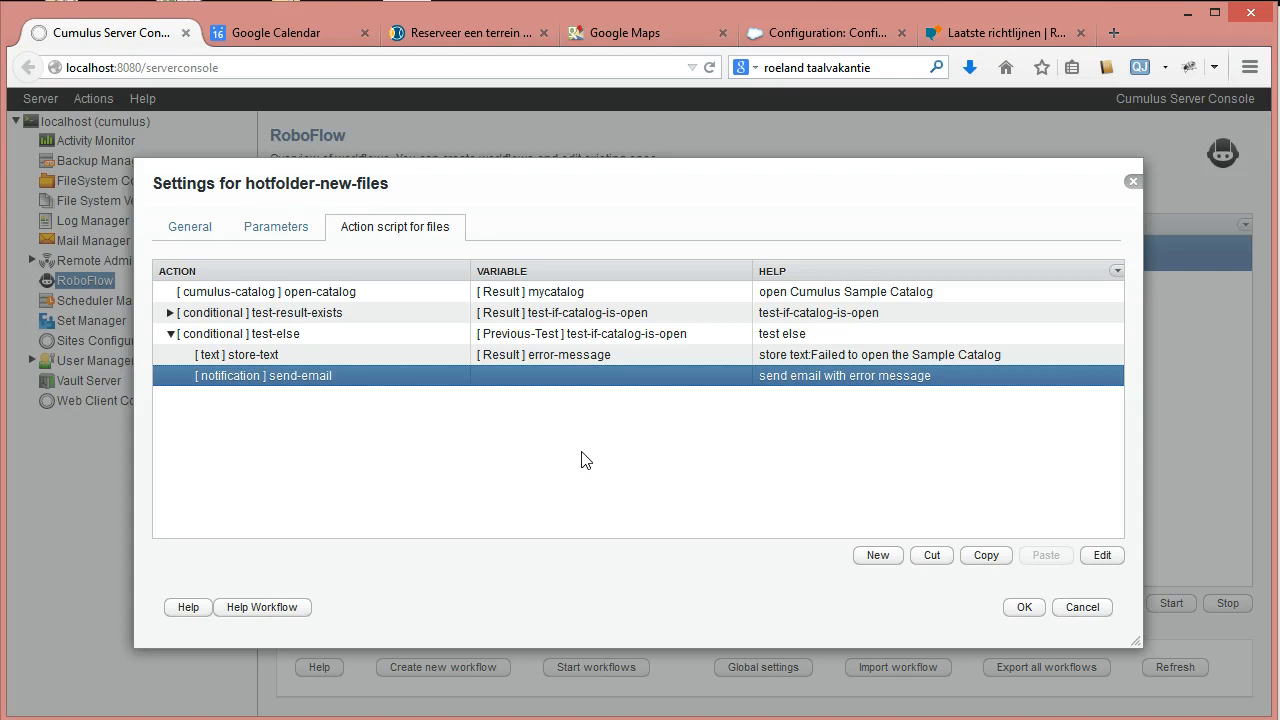
Expand the test-else branch and select its store-text step.
click(171, 333)
click(171, 313)
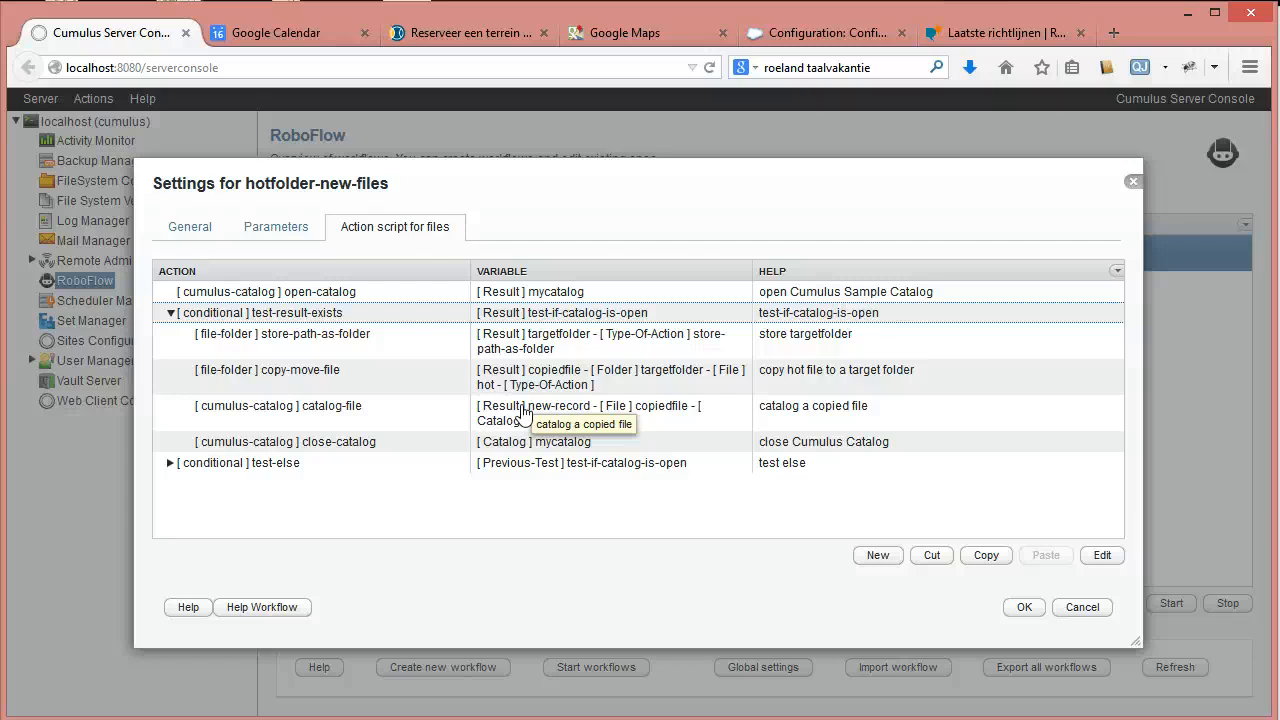
click(763, 530)
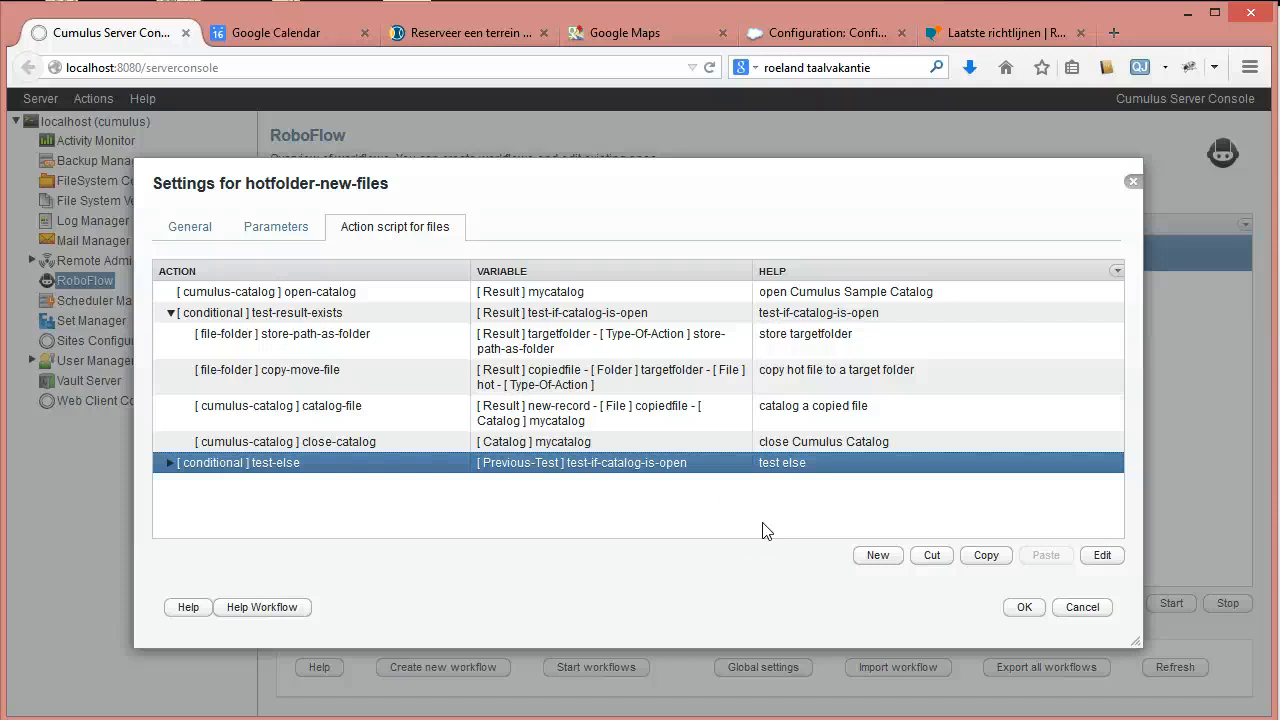
click(170, 462)
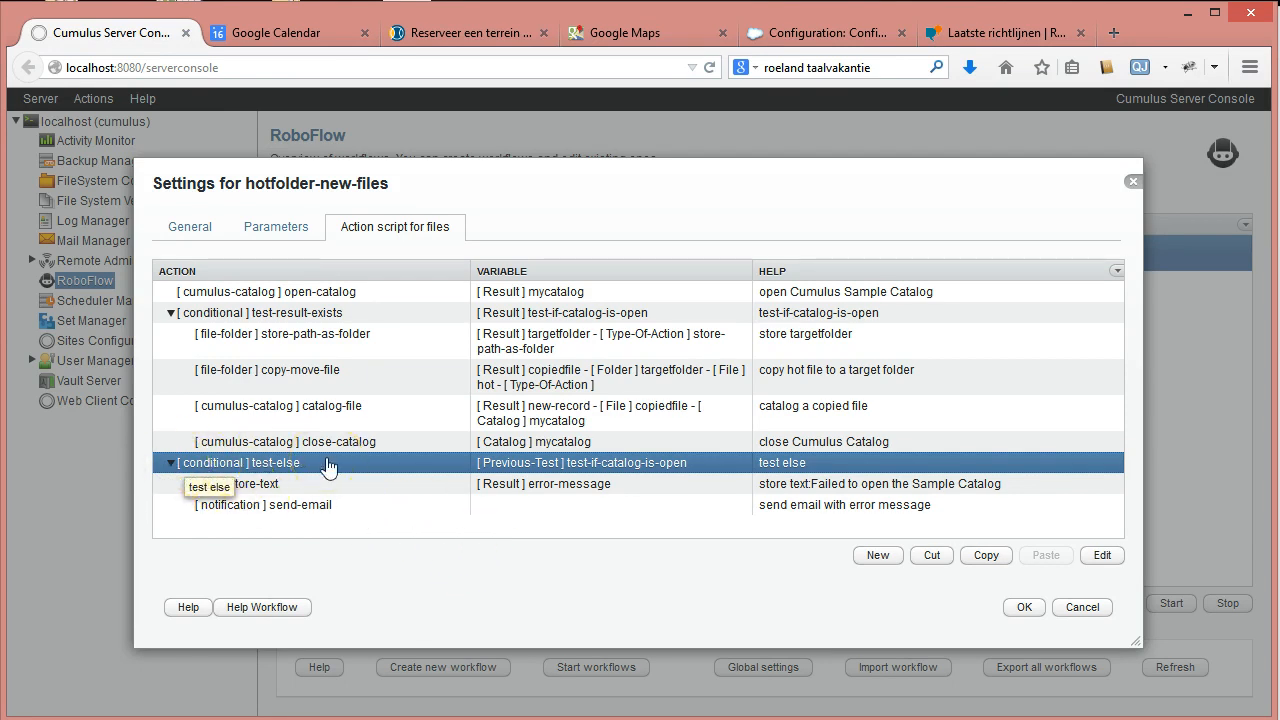
click(286, 466)
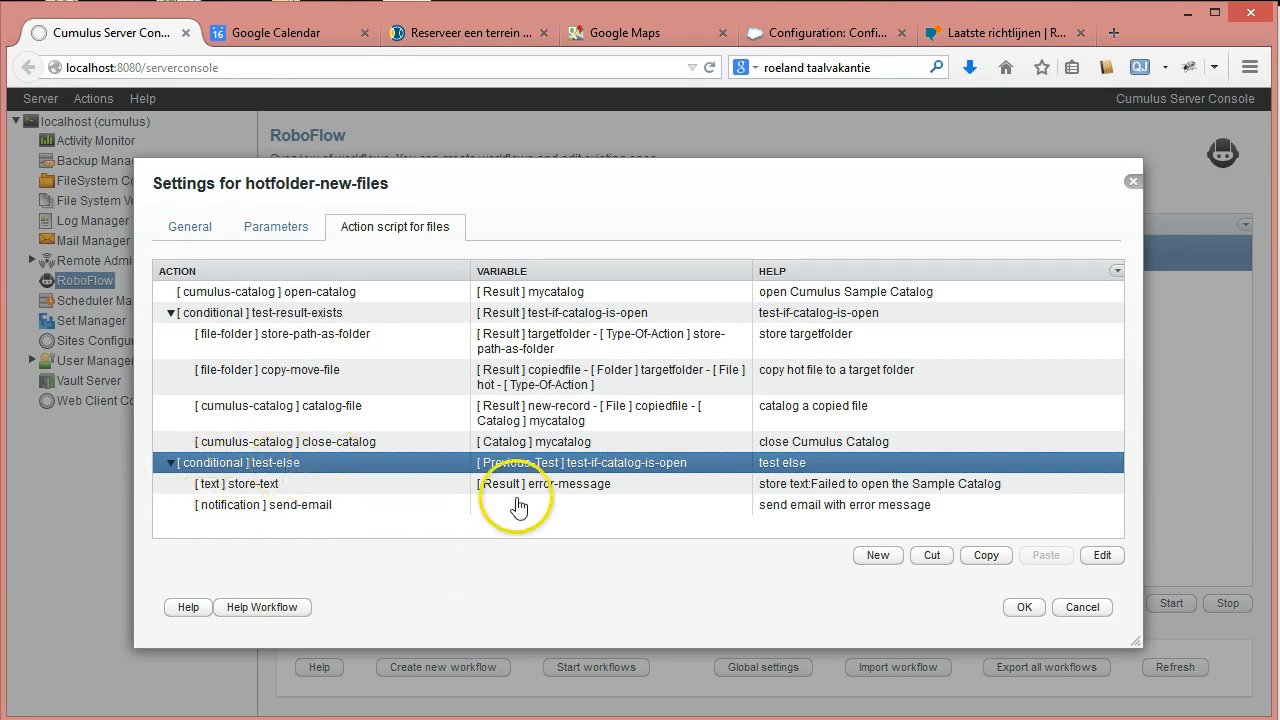
click(245, 485)
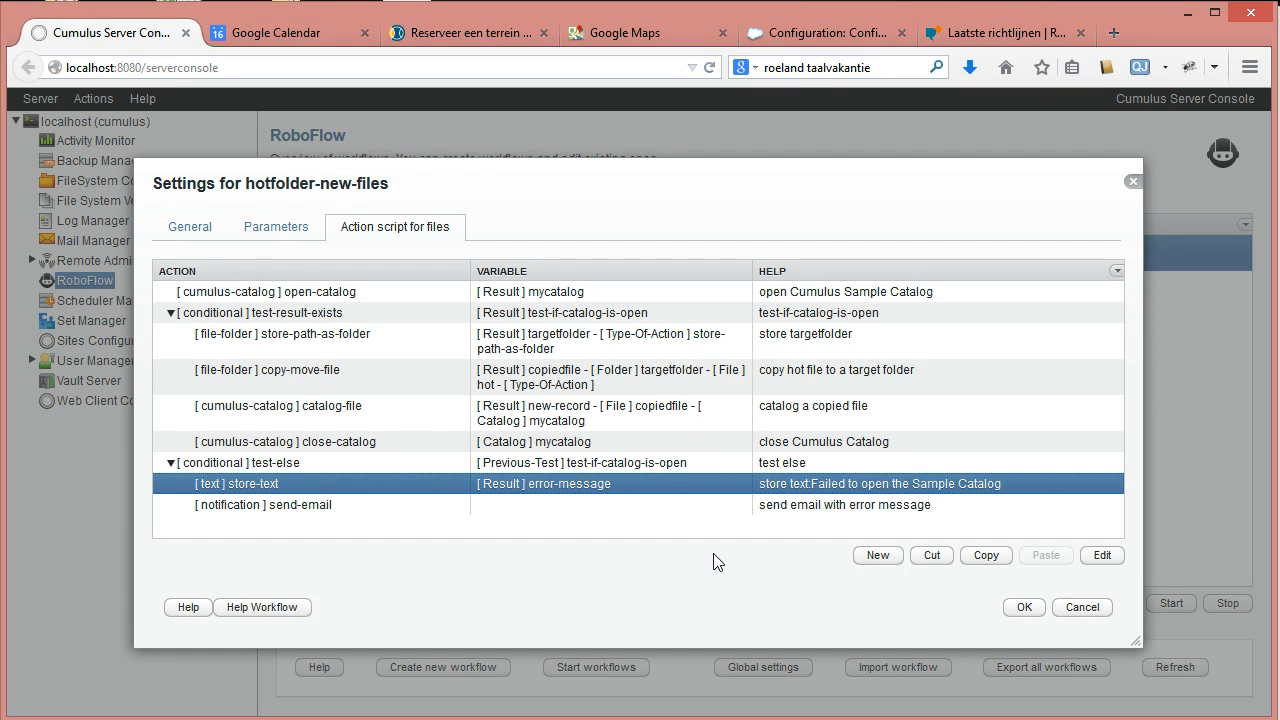
Add a notification > write-text-to-log action after store-text.
click(886, 558)
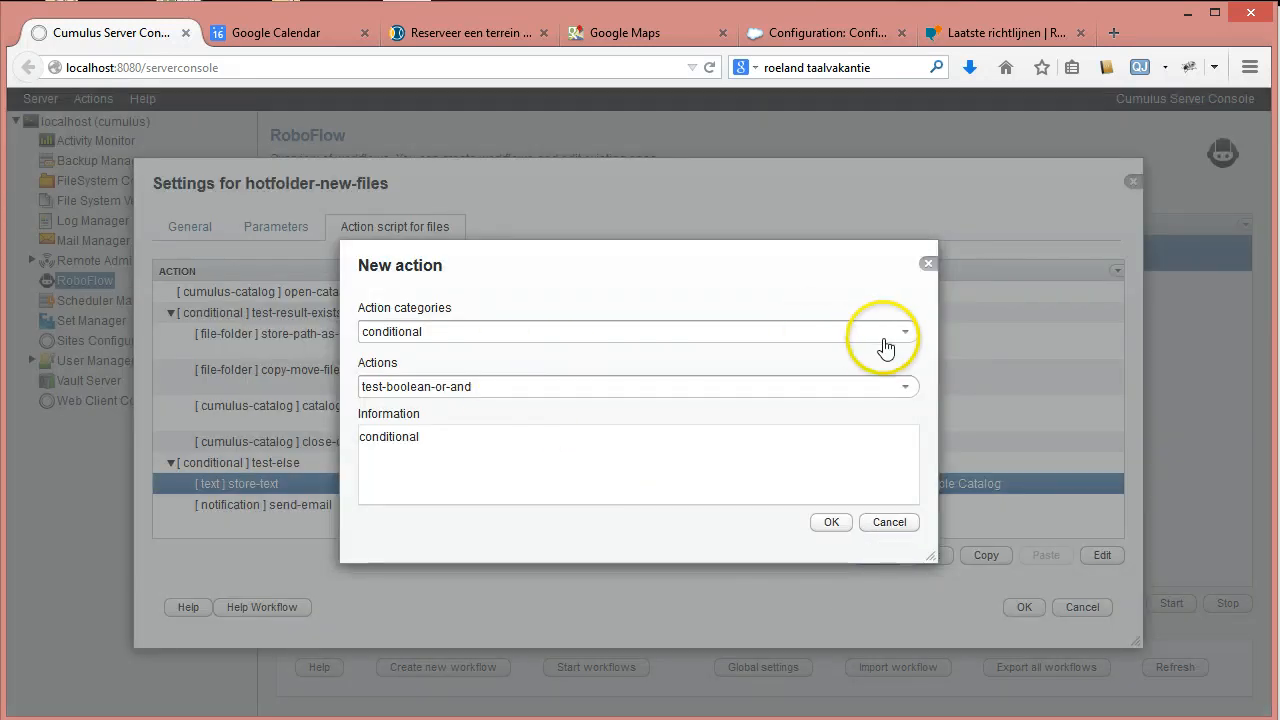
click(904, 330)
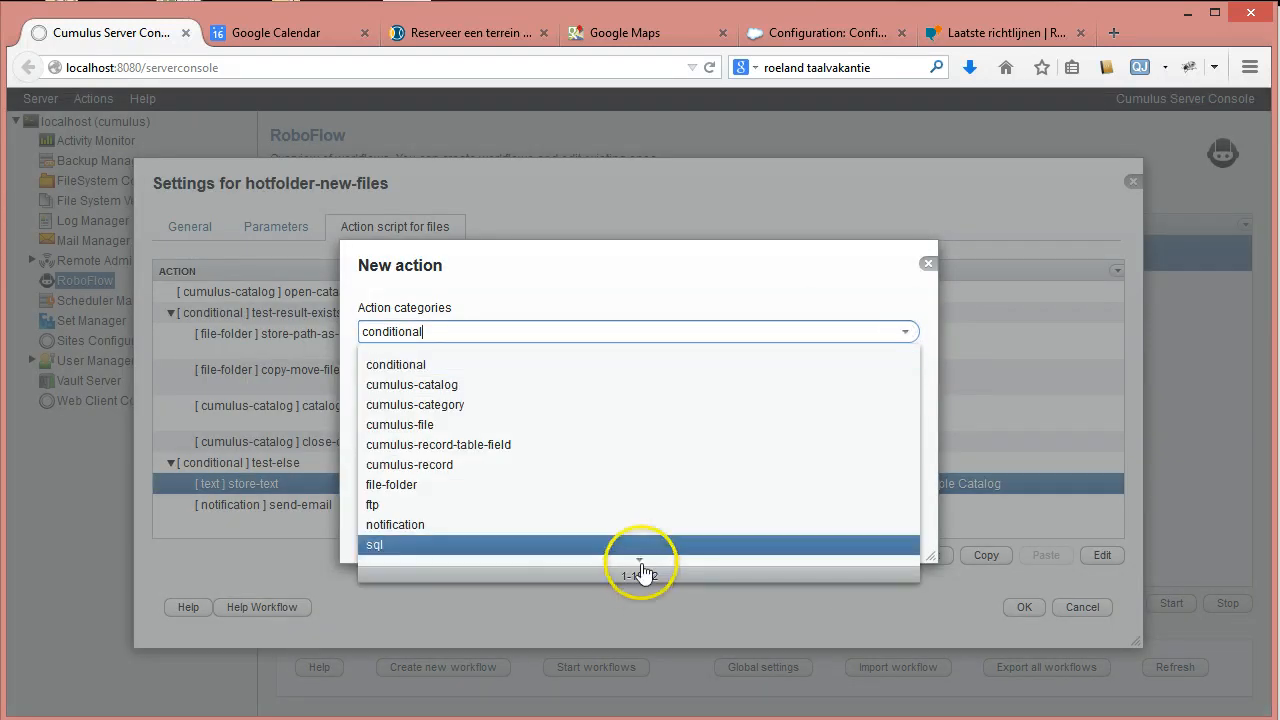
click(458, 526)
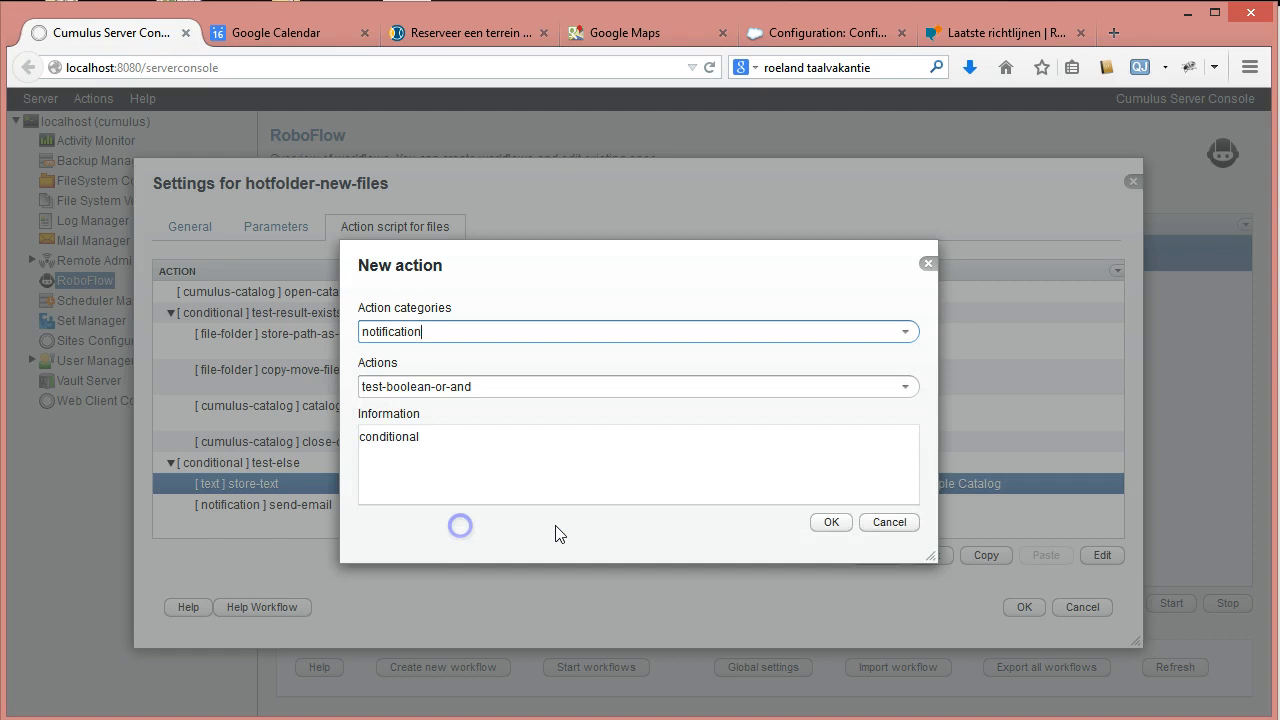
click(906, 388)
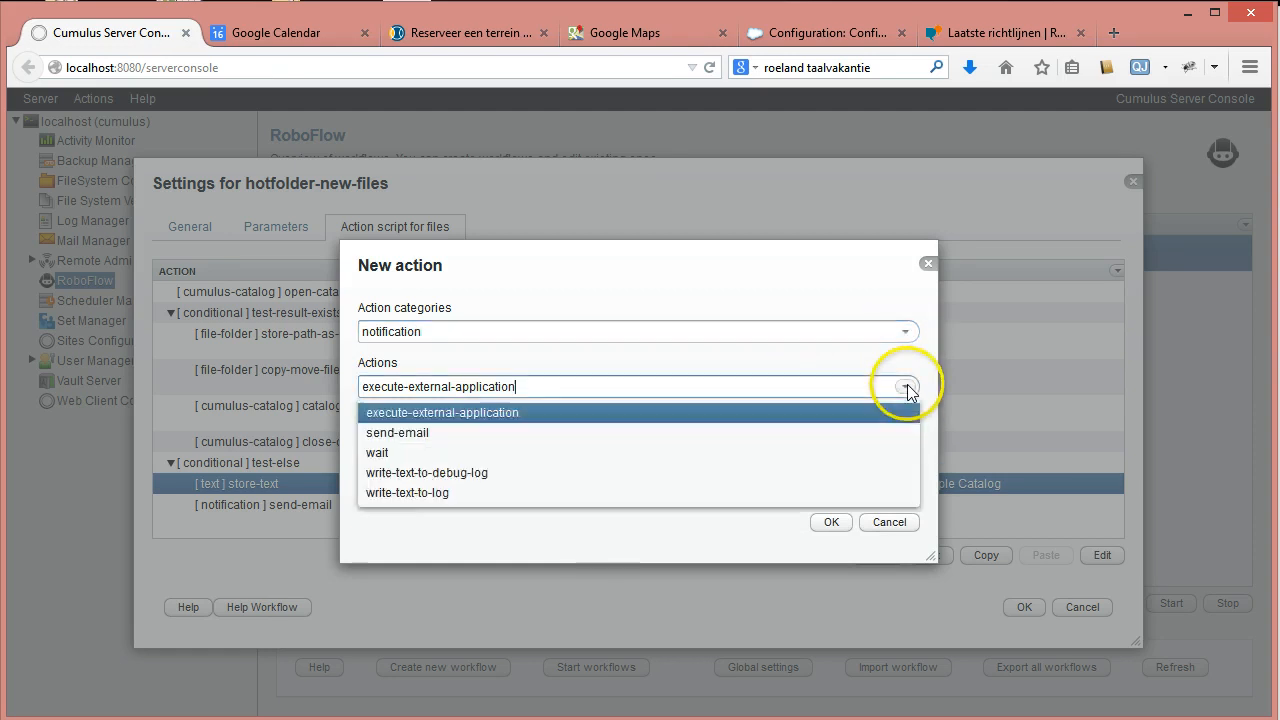
click(450, 492)
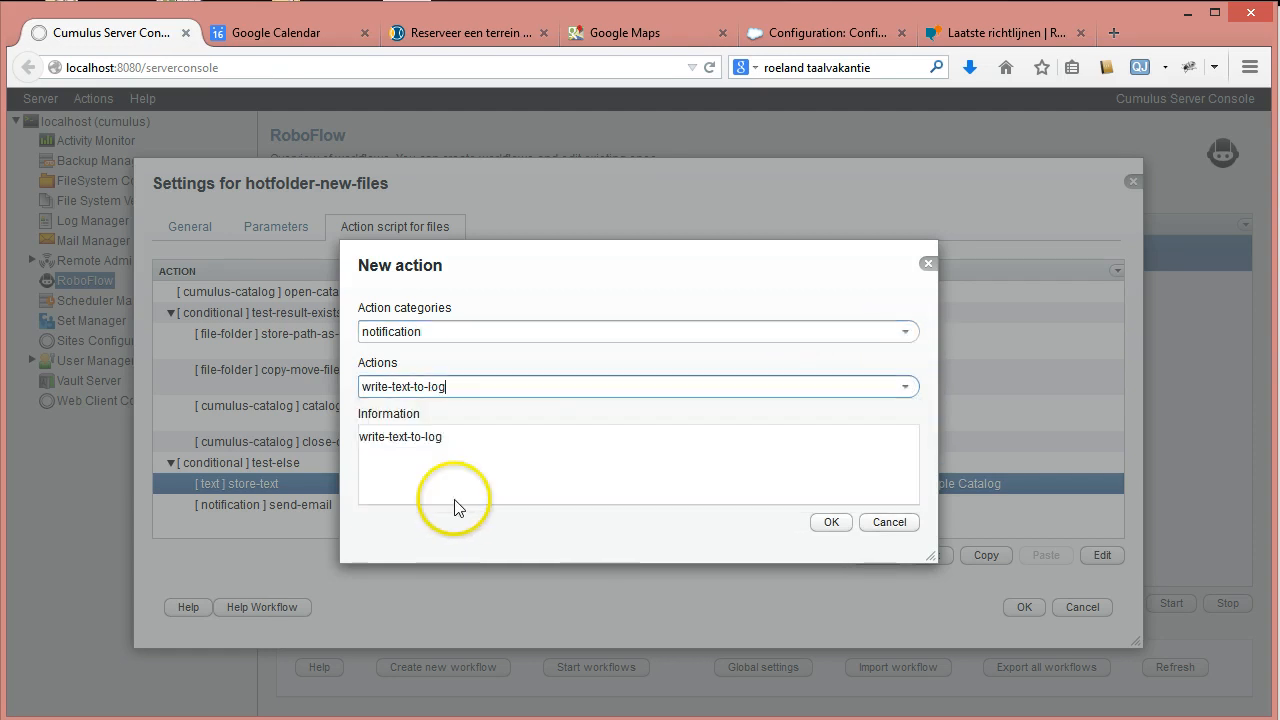
click(829, 522)
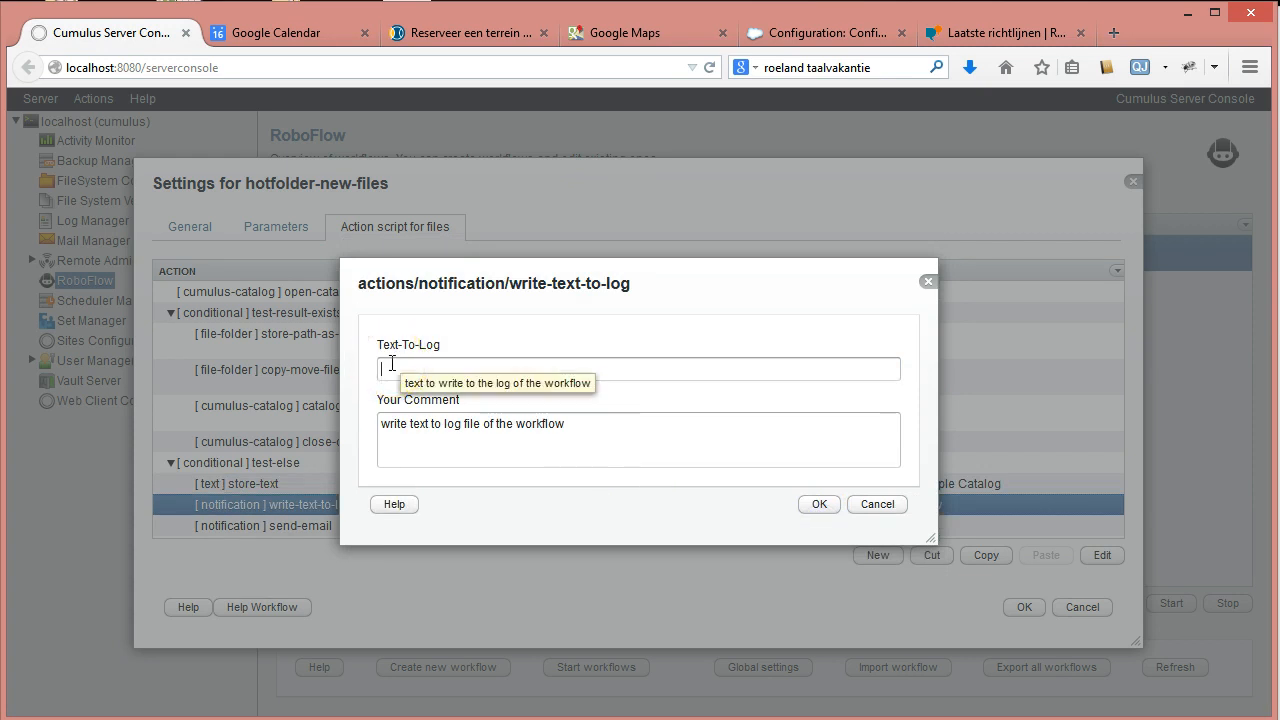
Log 'Open Catalog failed so not deleting hot-file##STORETAG(hotfolderdeletefileboolean;false)'.
text(Open Catalo)
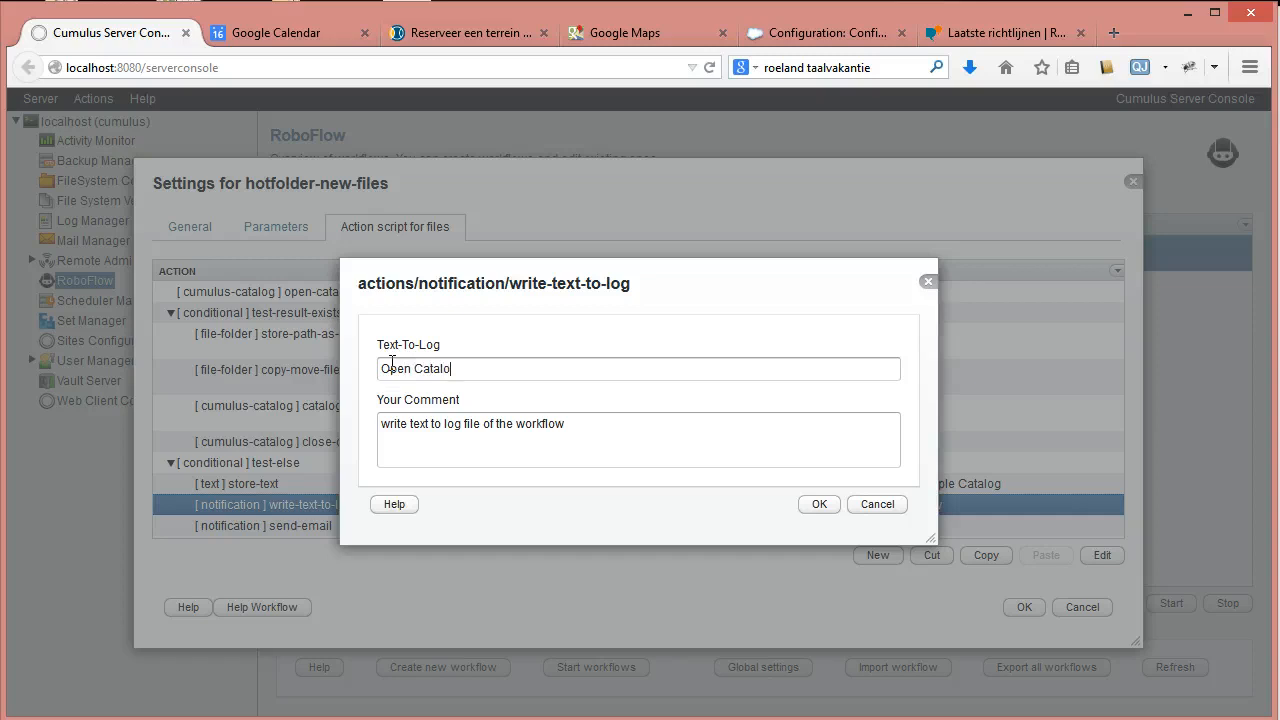
text(g failed so not deleting)
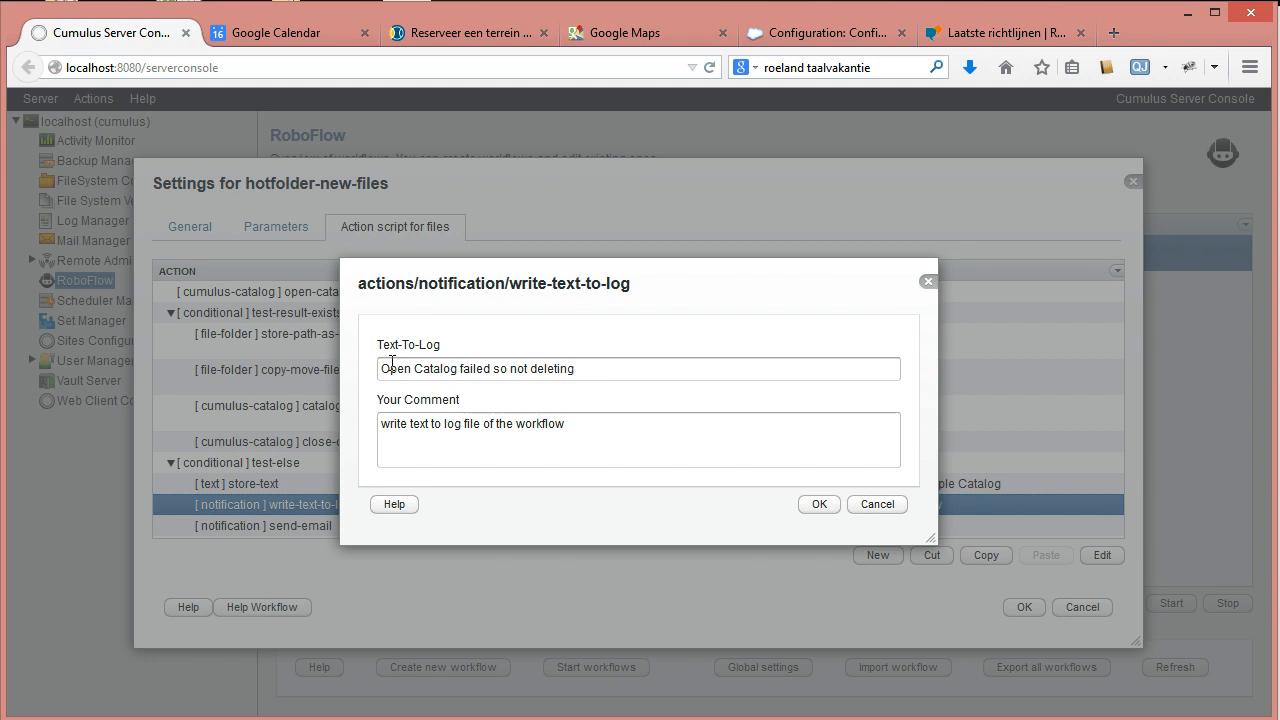
text( hot-file)
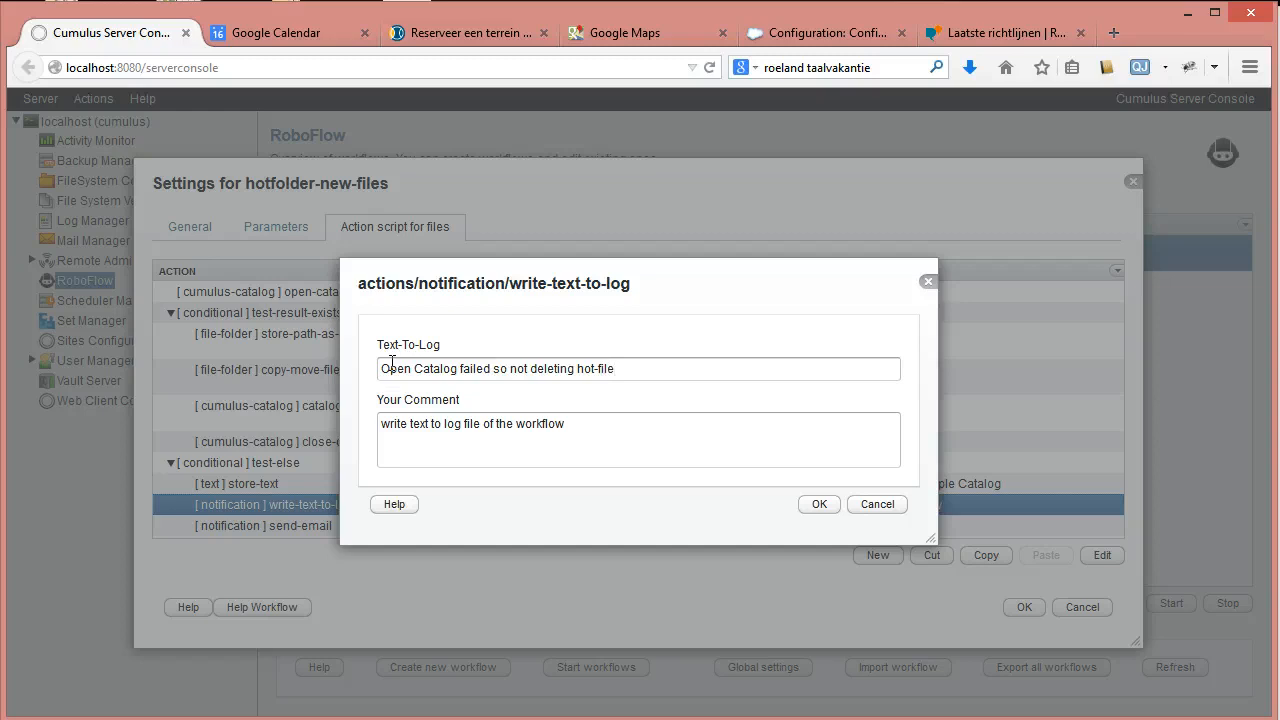
text(##)
text(STORE)
text(TAG()#)
text(hotfolderdeletefileboolean)
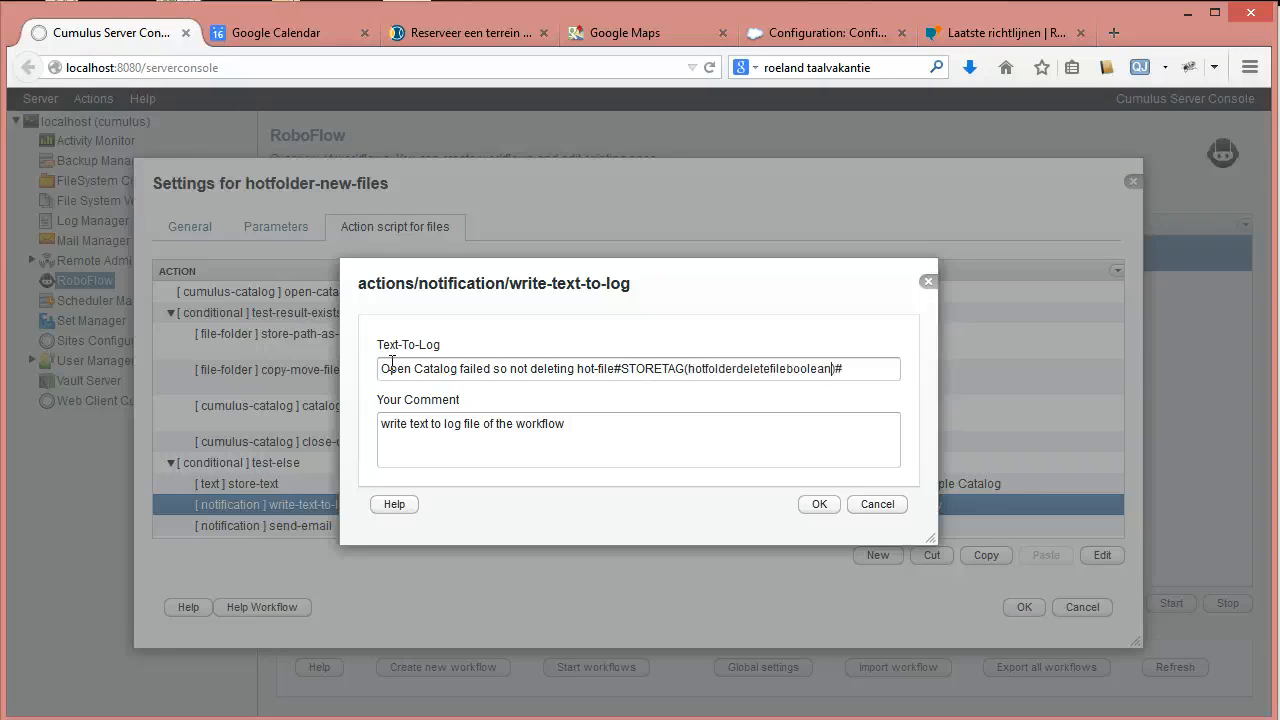
text(;false)
click(658, 369)
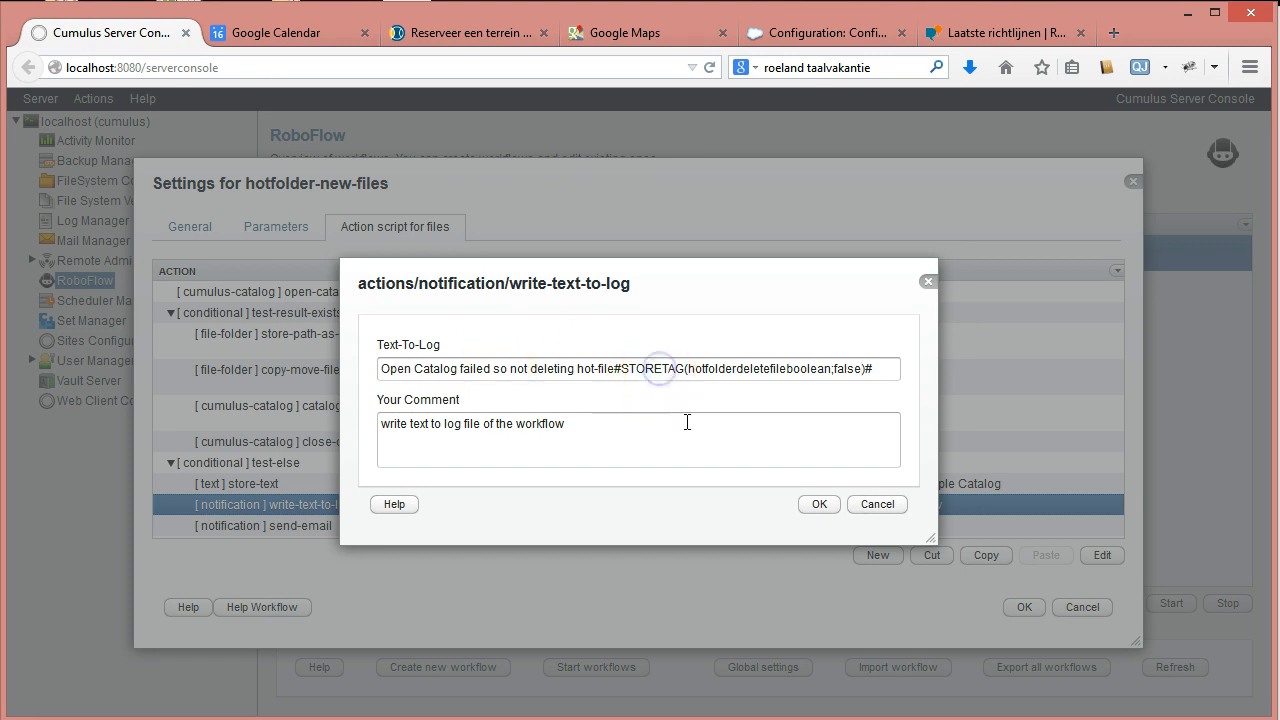
key(shift+Left)
key(shift+Left)
key(shift+Left)
key(shift+Left)
key(shift+Left)
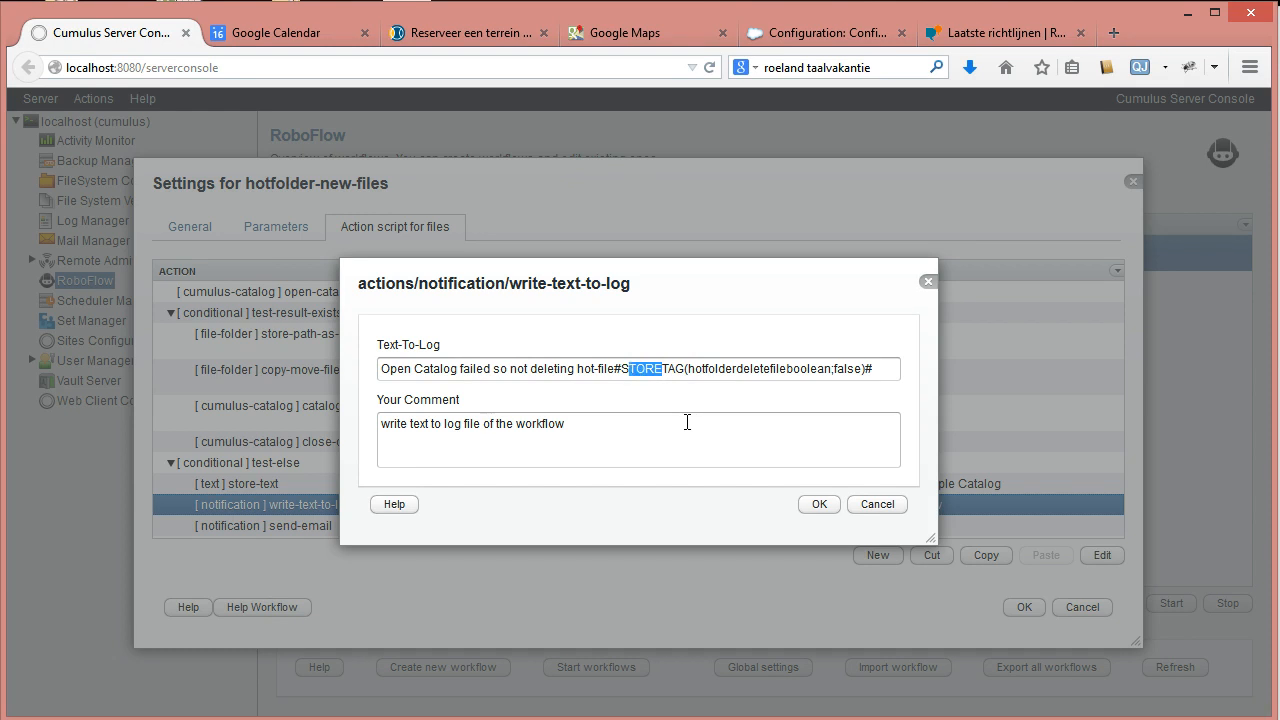
key(BackSpace)
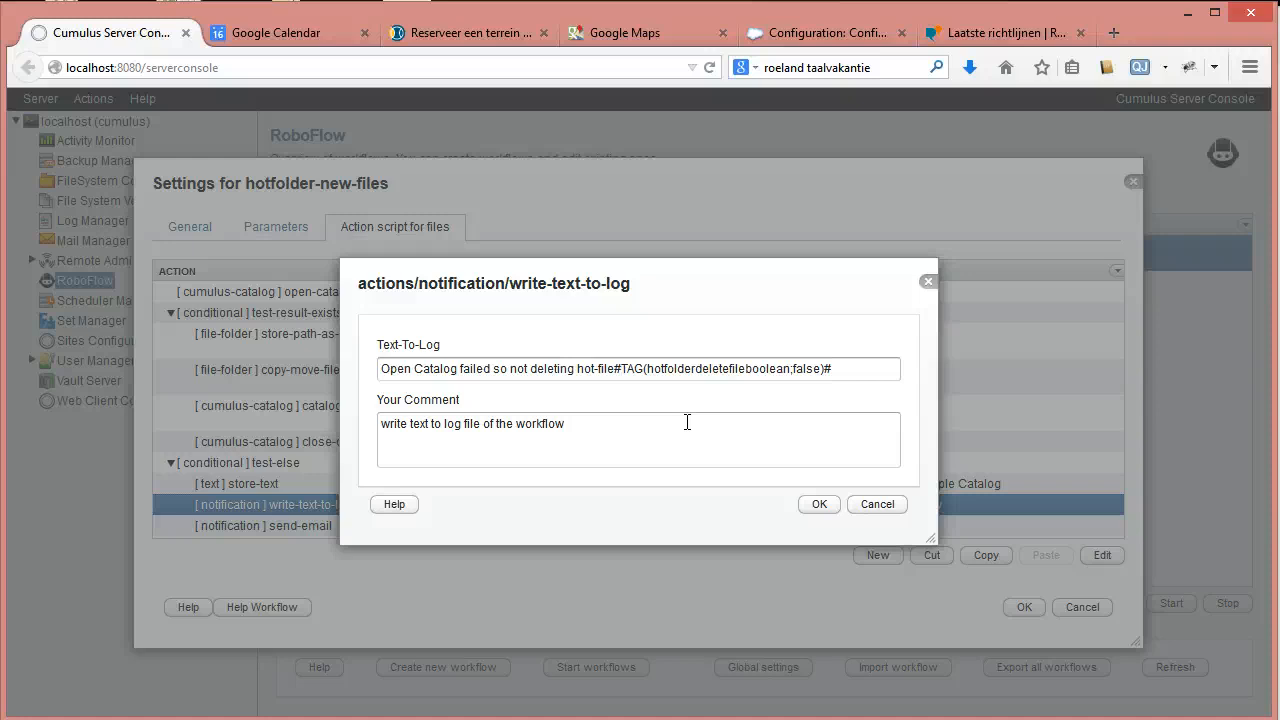
key(ctrl+z)
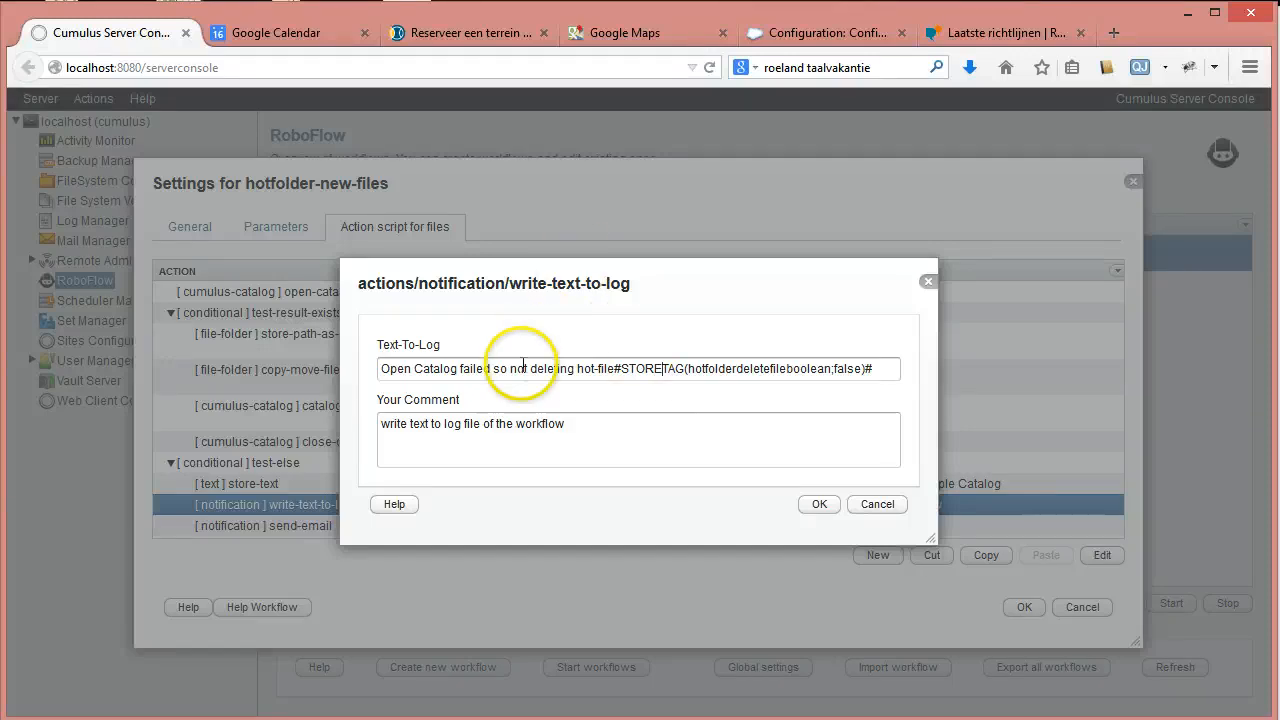
End the comment with ':Open Catalog failed' and save the log step.
drag(380, 368, 490, 368)
key(ctrl+c)
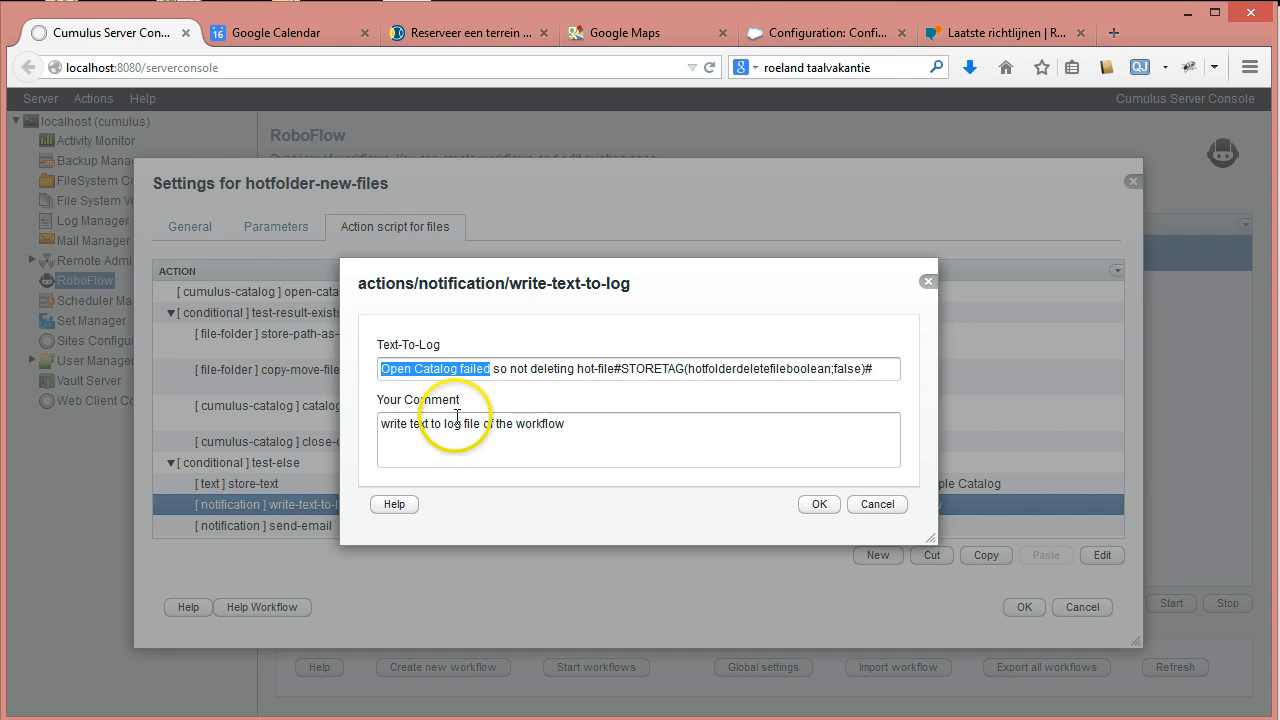
drag(464, 424, 680, 449)
key(BackSpace)
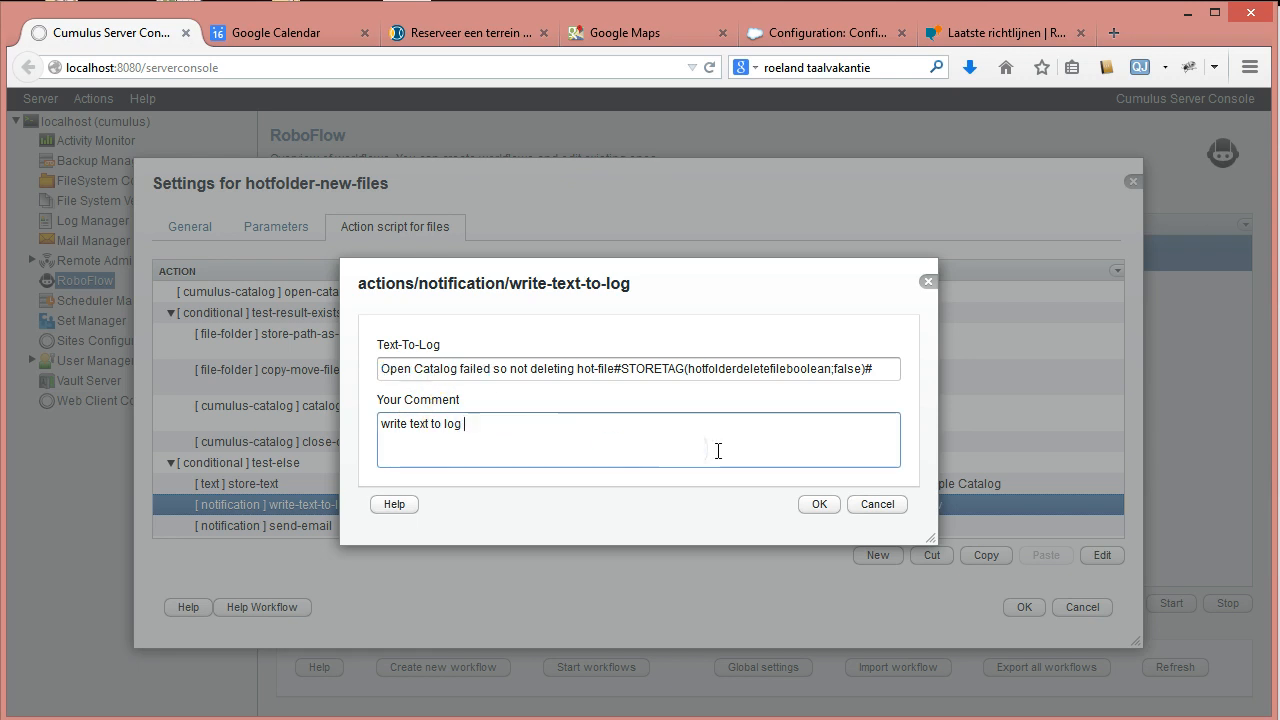
key(BackSpace)
text(:)
key(ctrl+v)
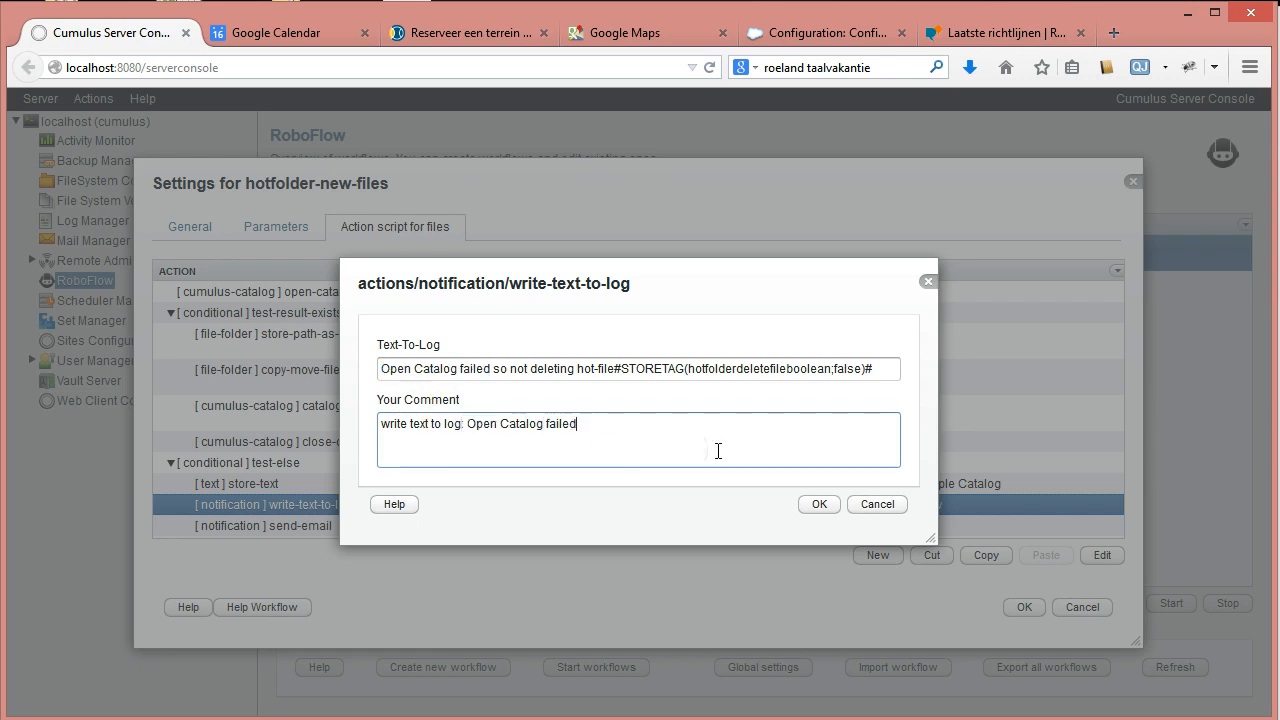
click(817, 503)
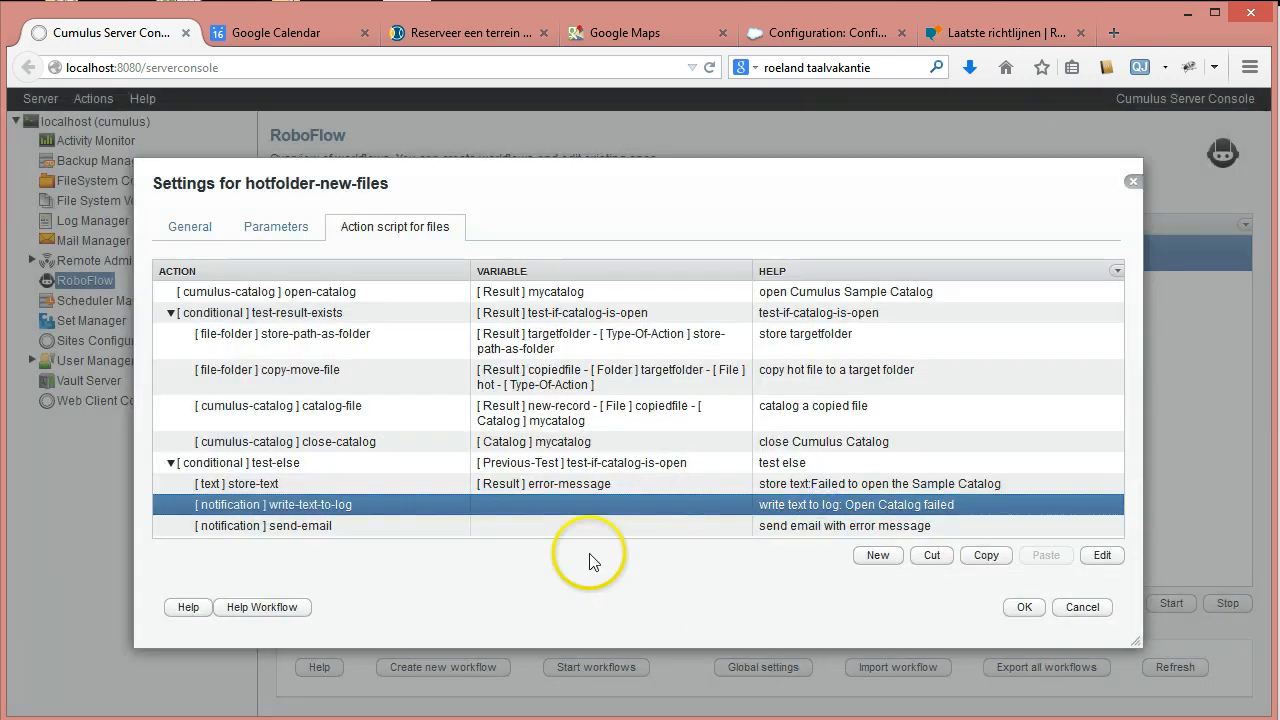
Prefix the log text with the #TAG(hot)# tag and save the step.
double_click(440, 515)
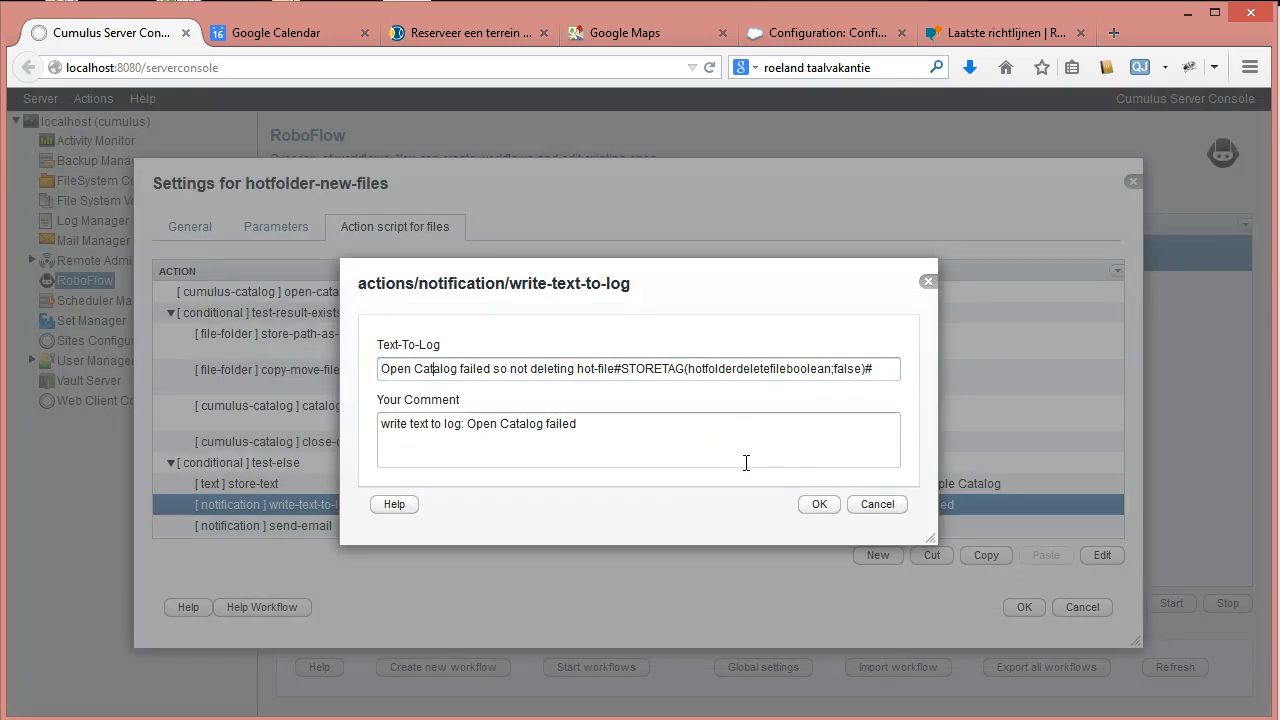
key(Left)
key(Left)
key(Left)
key(Left)
text(#)
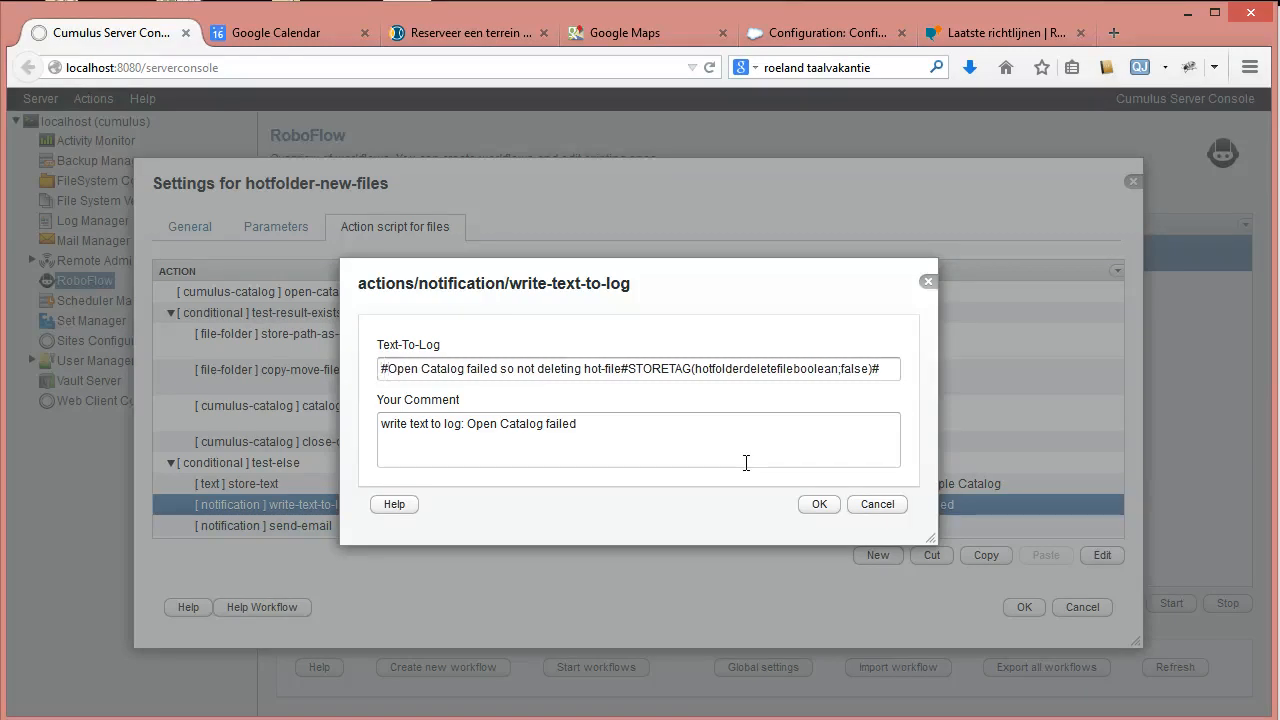
text(TAG()
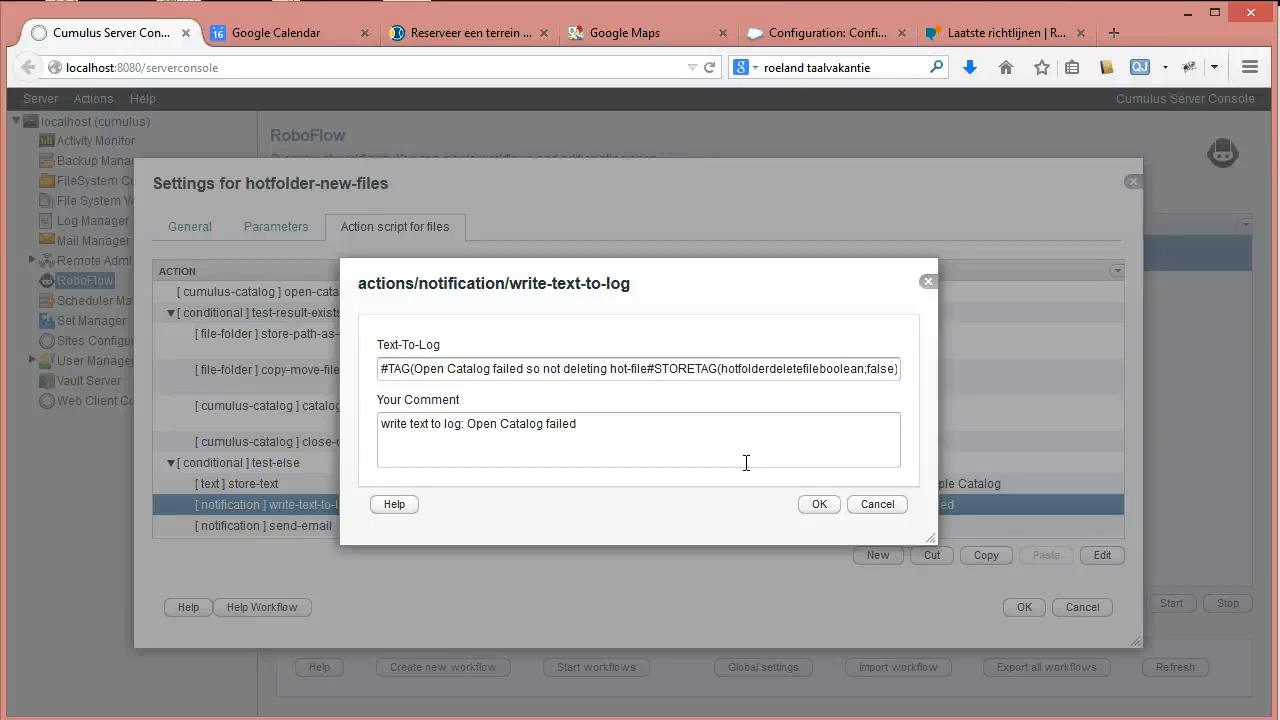
text(hot)
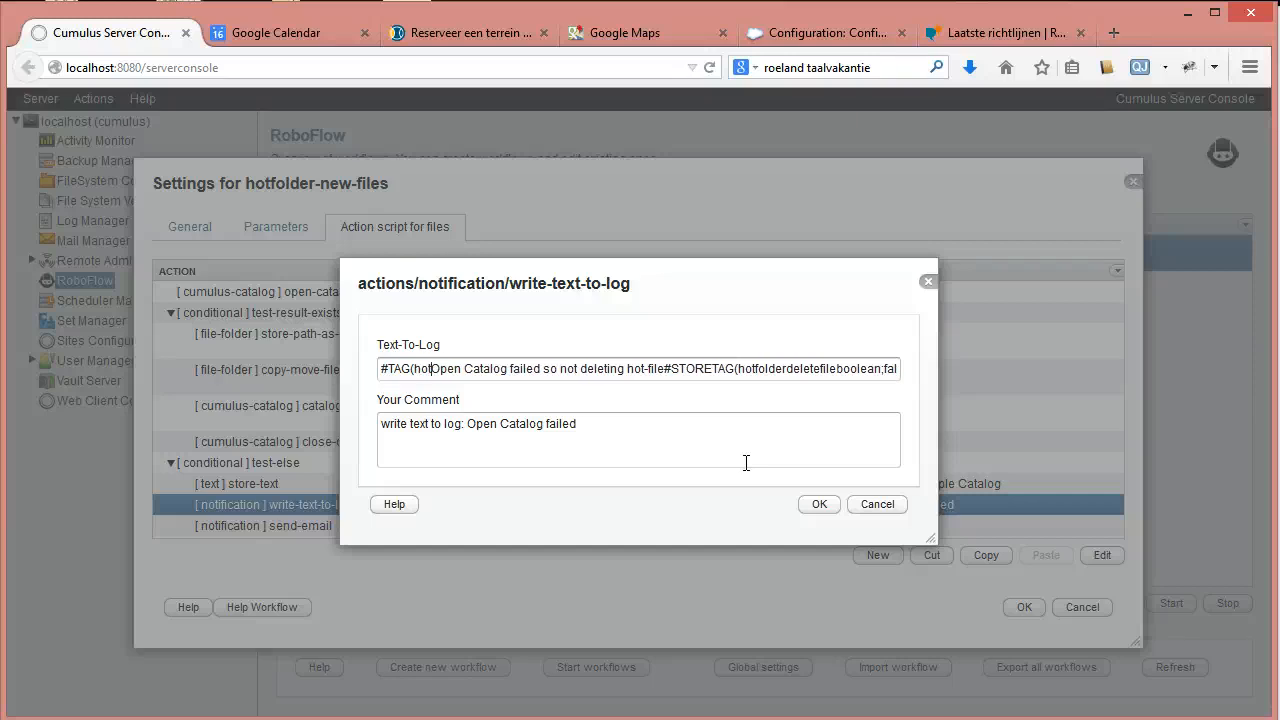
text()#)
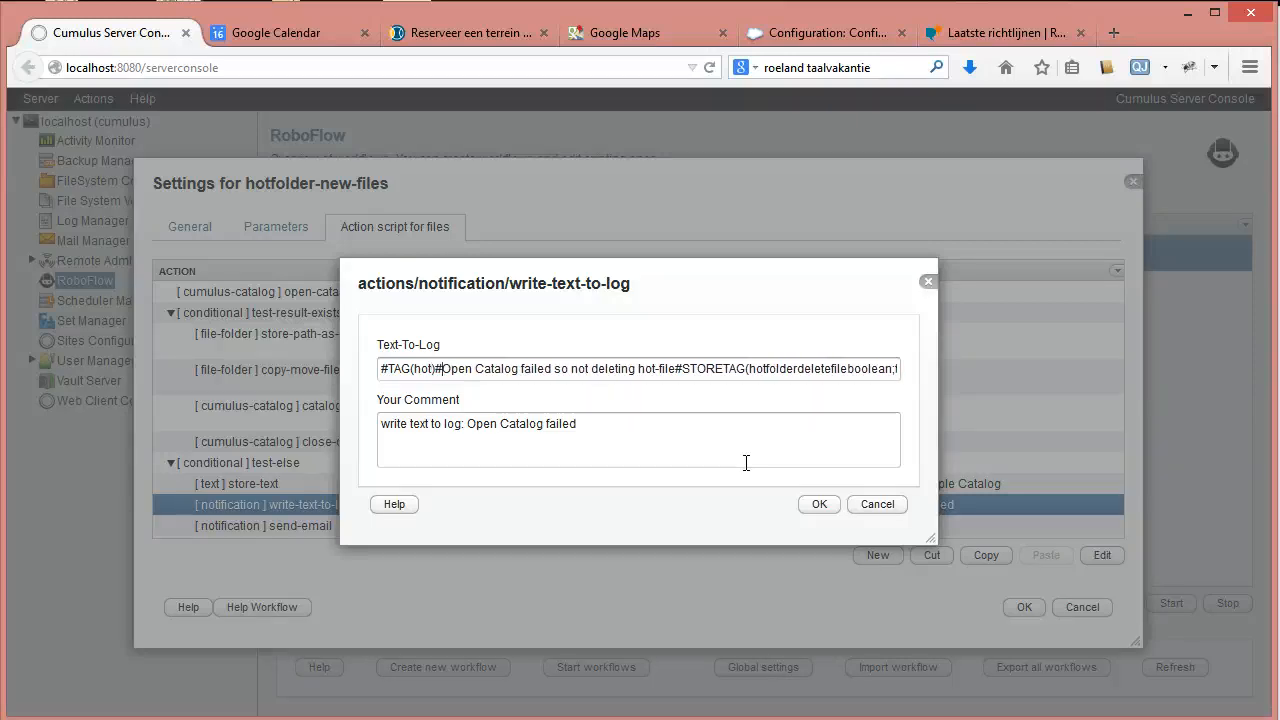
text(;)
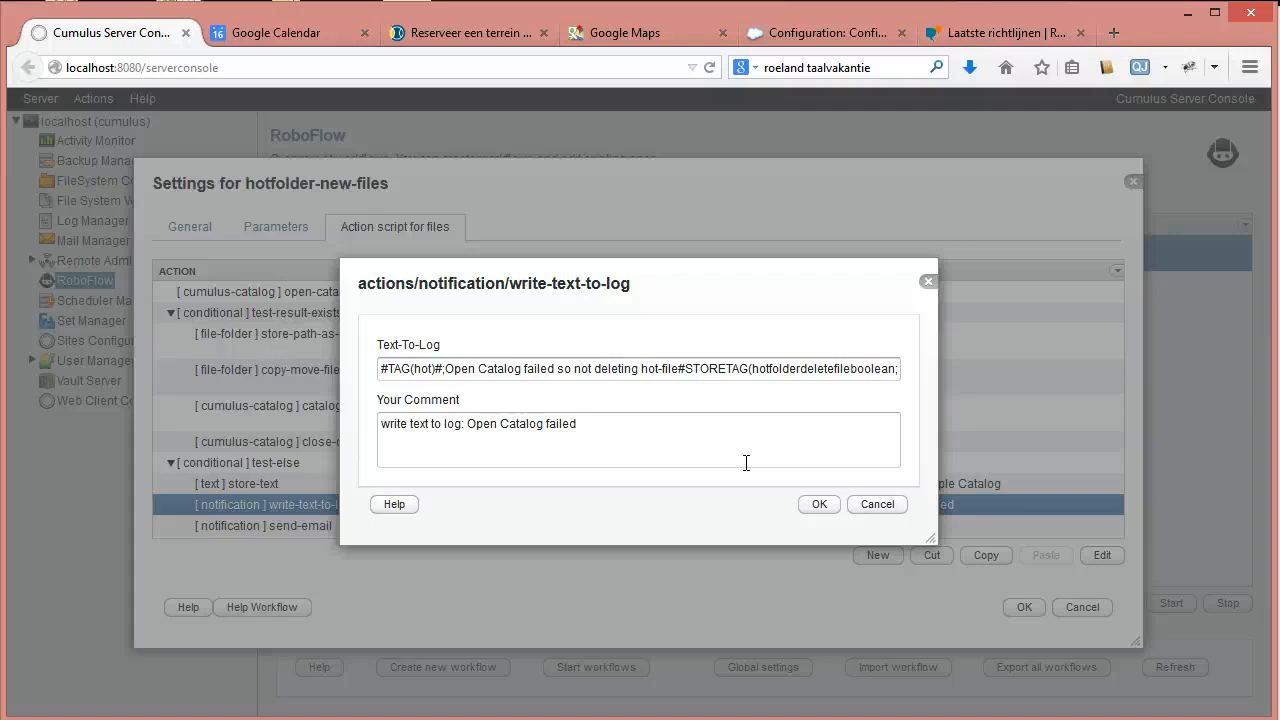
key(BackSpace)
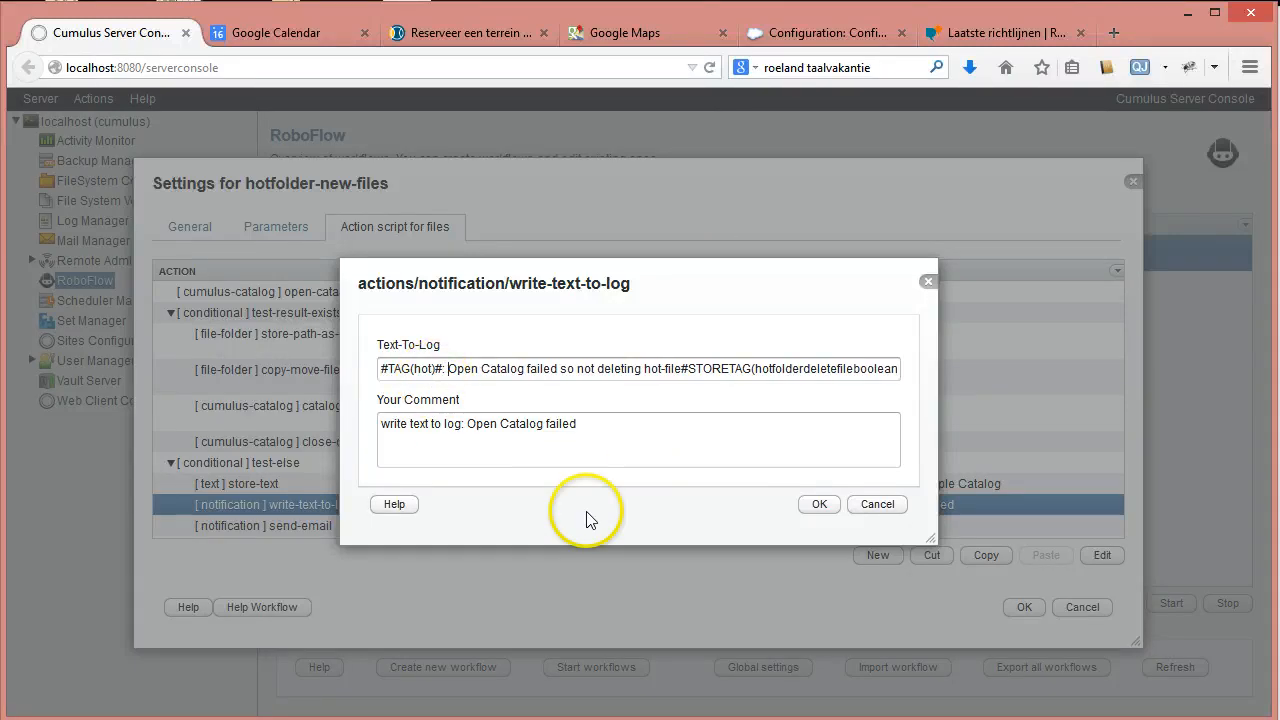
click(819, 504)
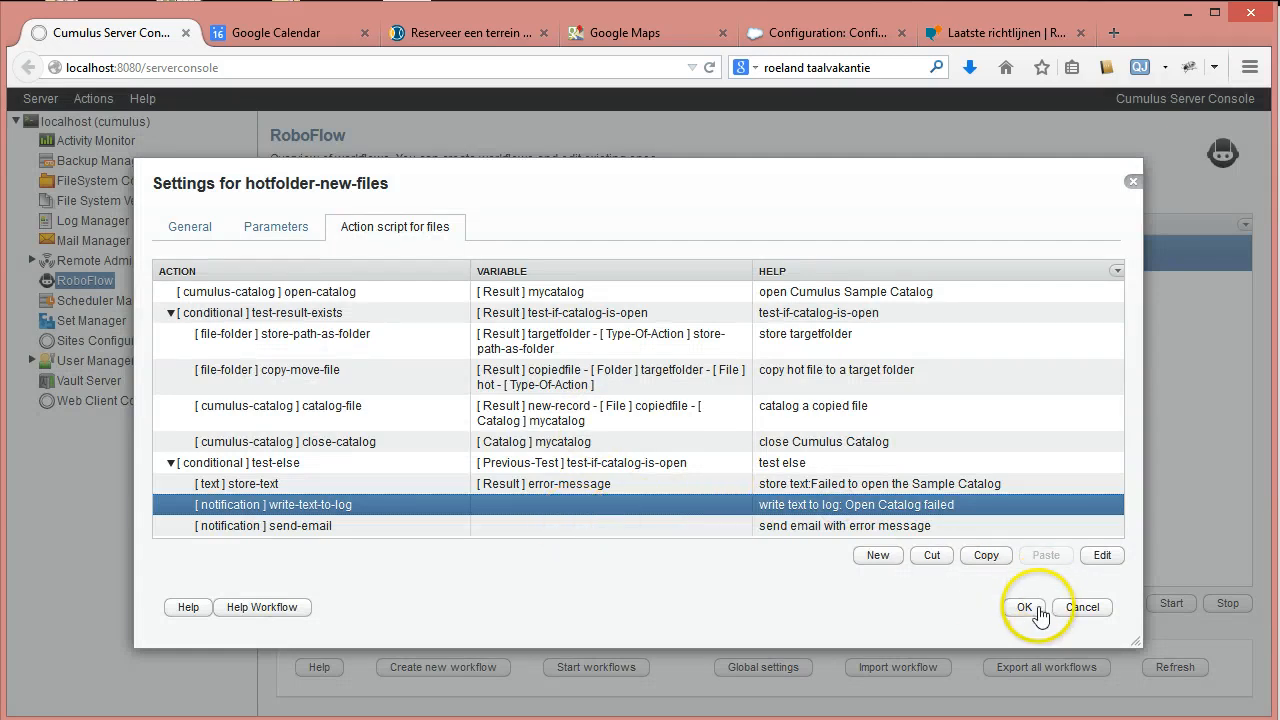
Review the tagged log text, then save the hotfolder-new-files workflow settings.
double_click(325, 505)
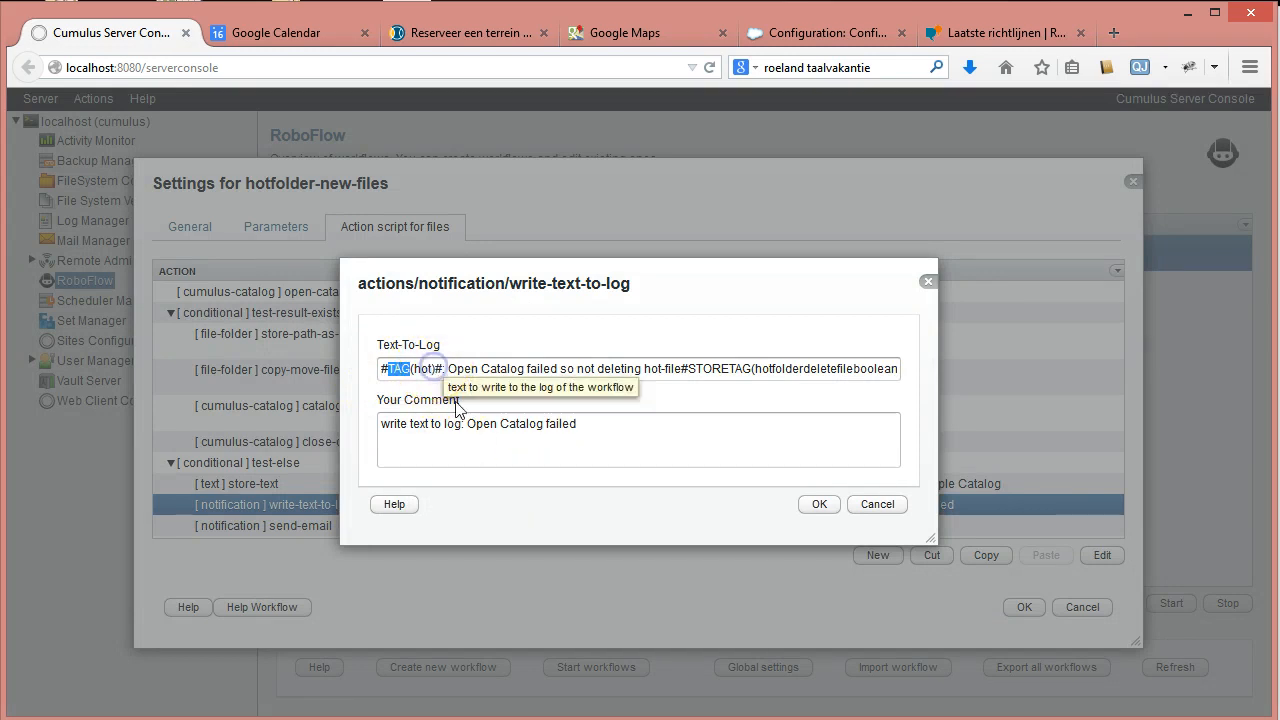
double_click(422, 368)
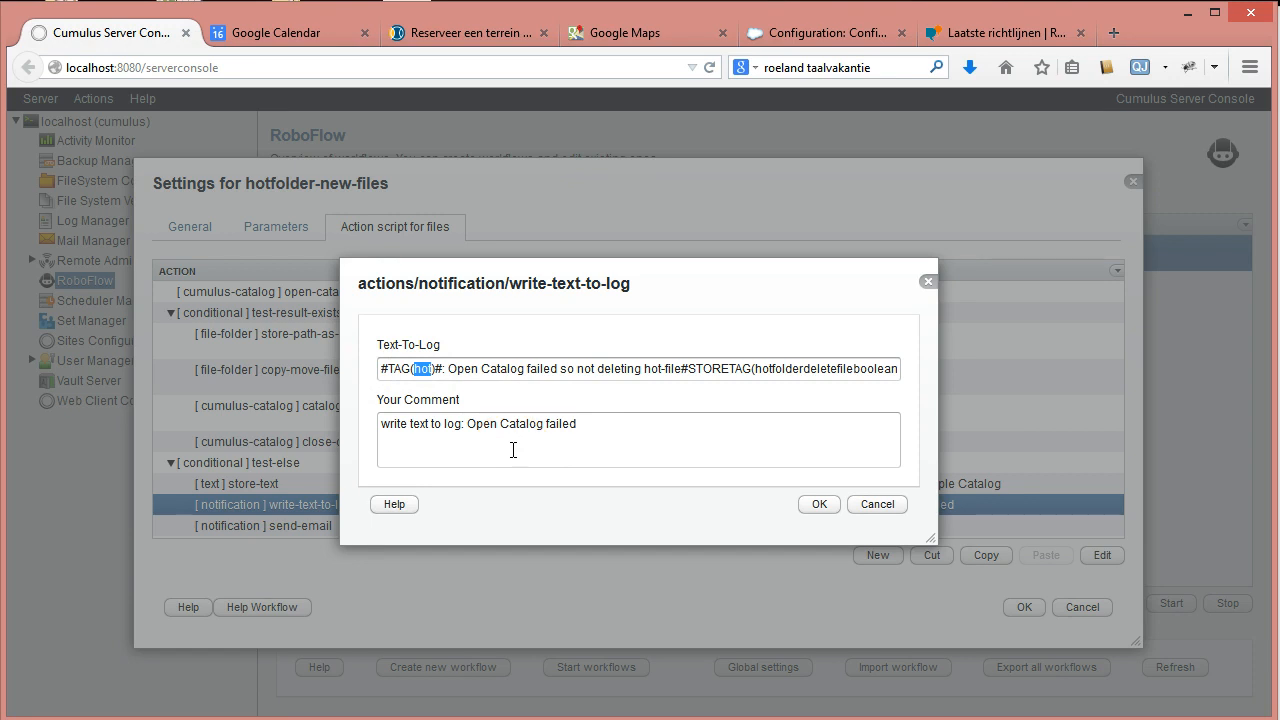
double_click(397, 368)
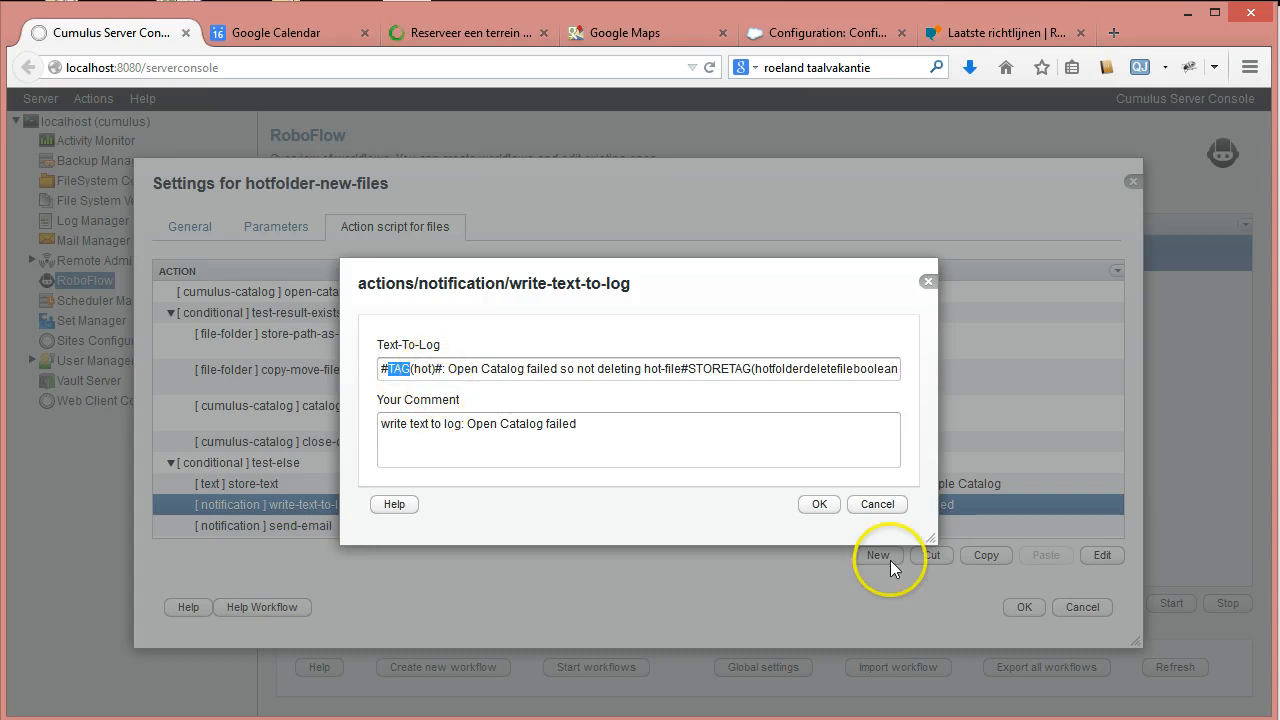
click(819, 504)
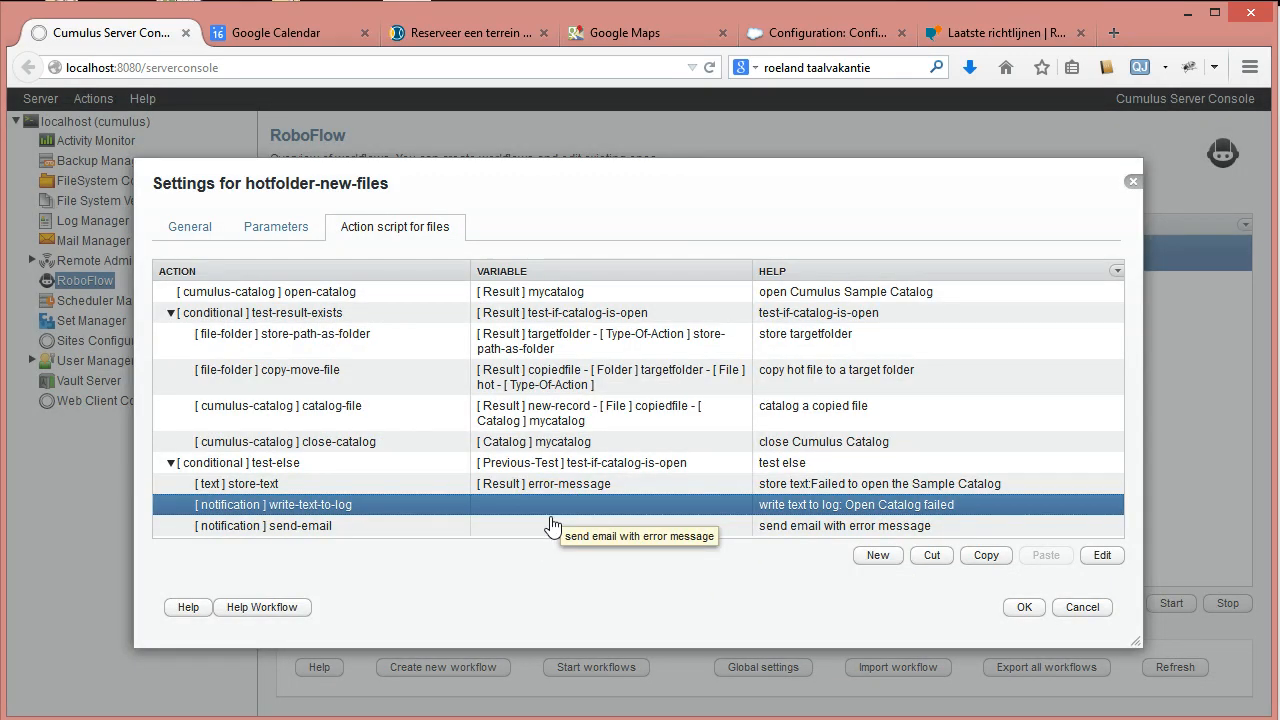
click(1024, 607)
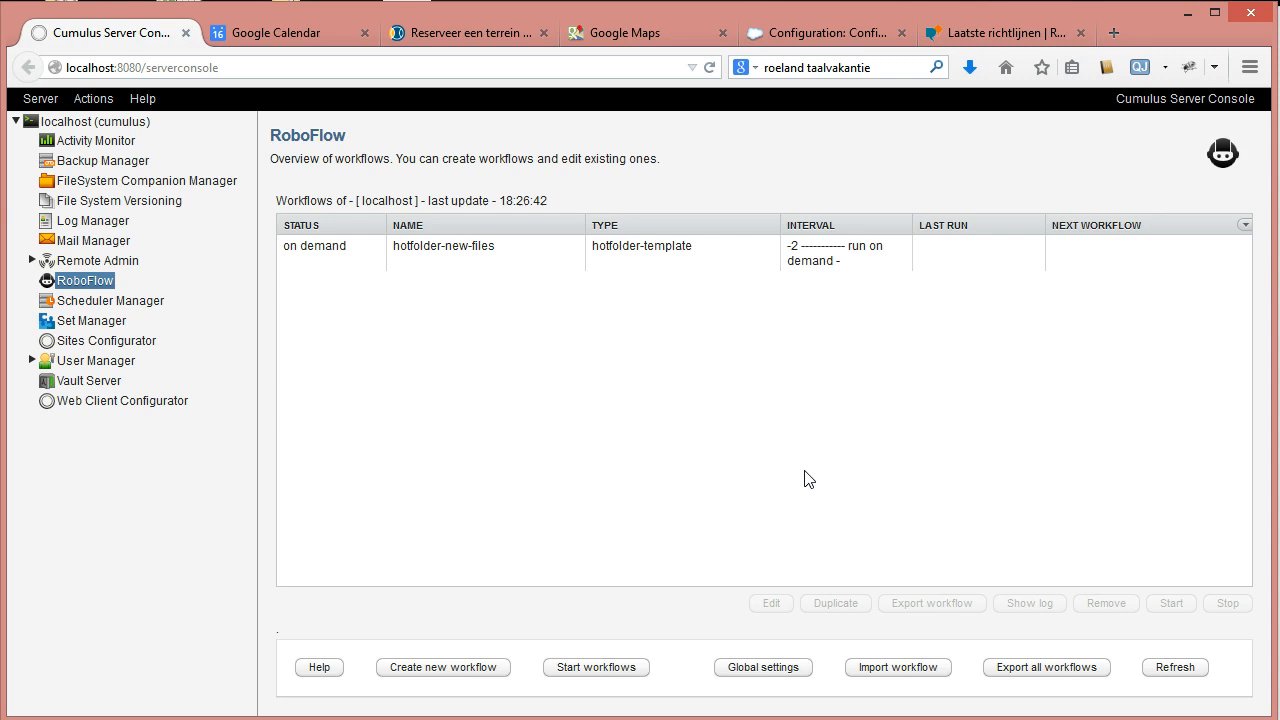
Move write-text-to-log to the top of test-else in the hotfolder-new-files action script for files.
double_click(476, 250)
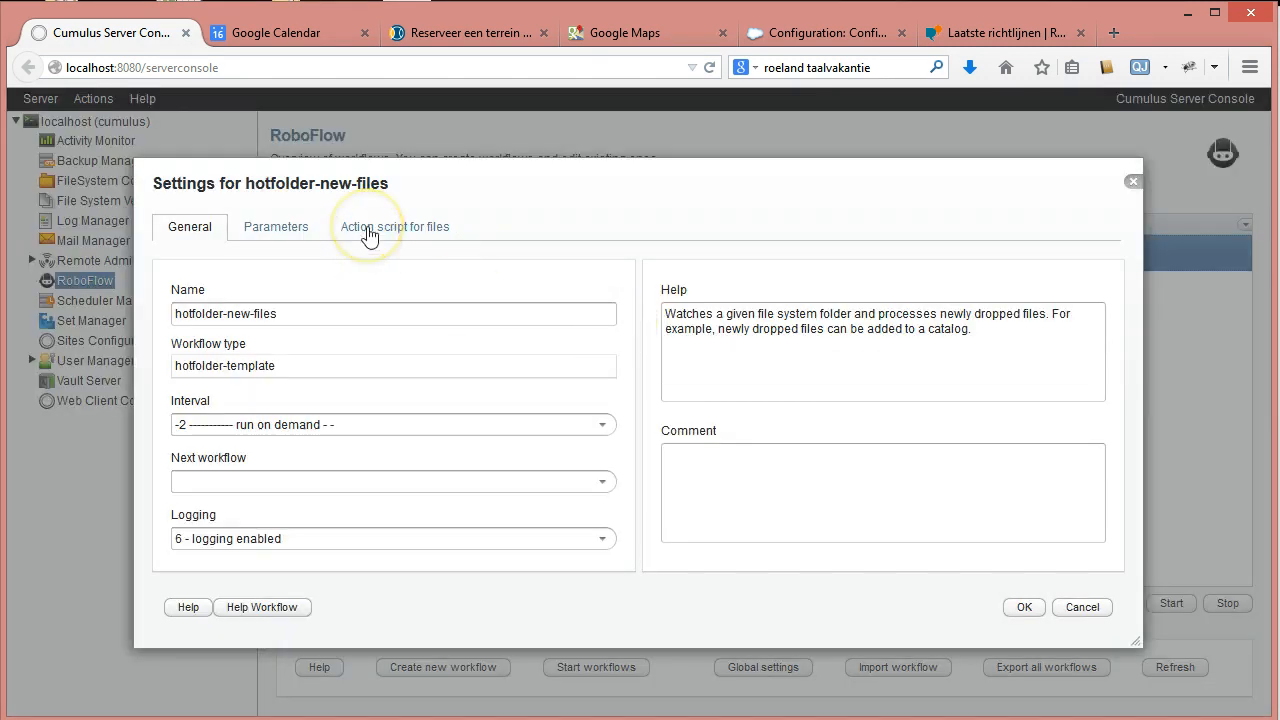
click(368, 230)
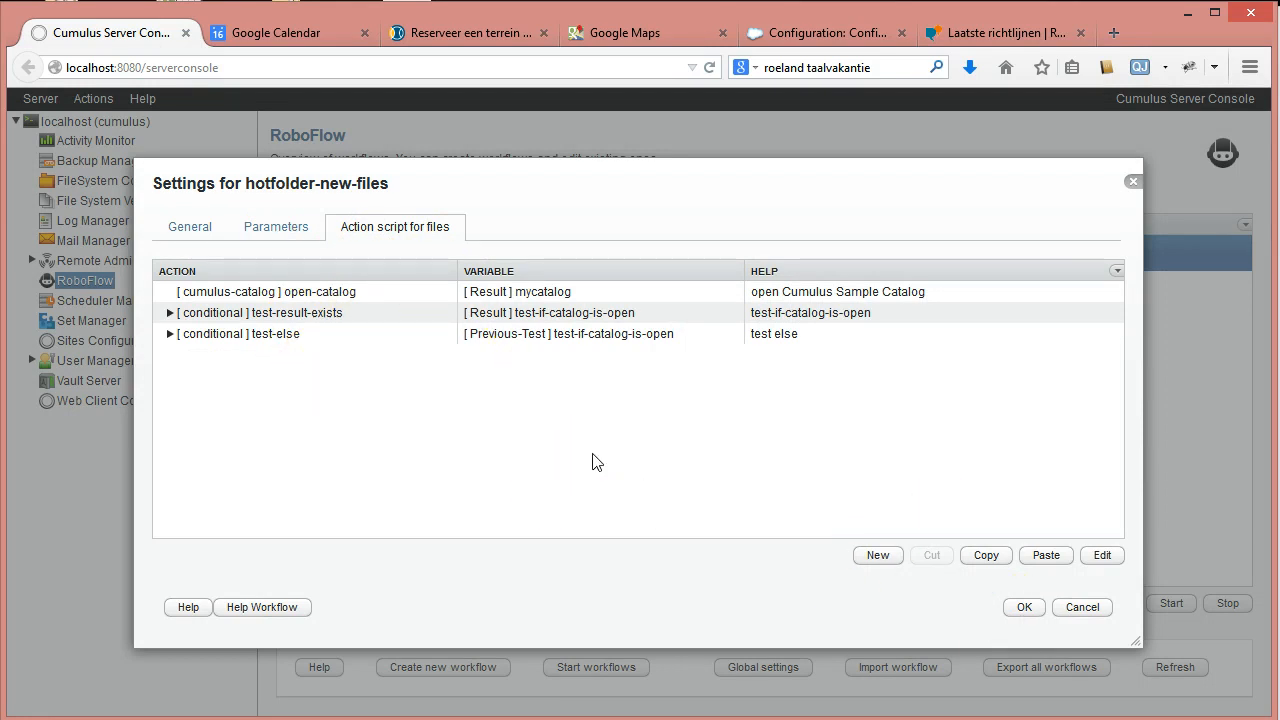
click(172, 335)
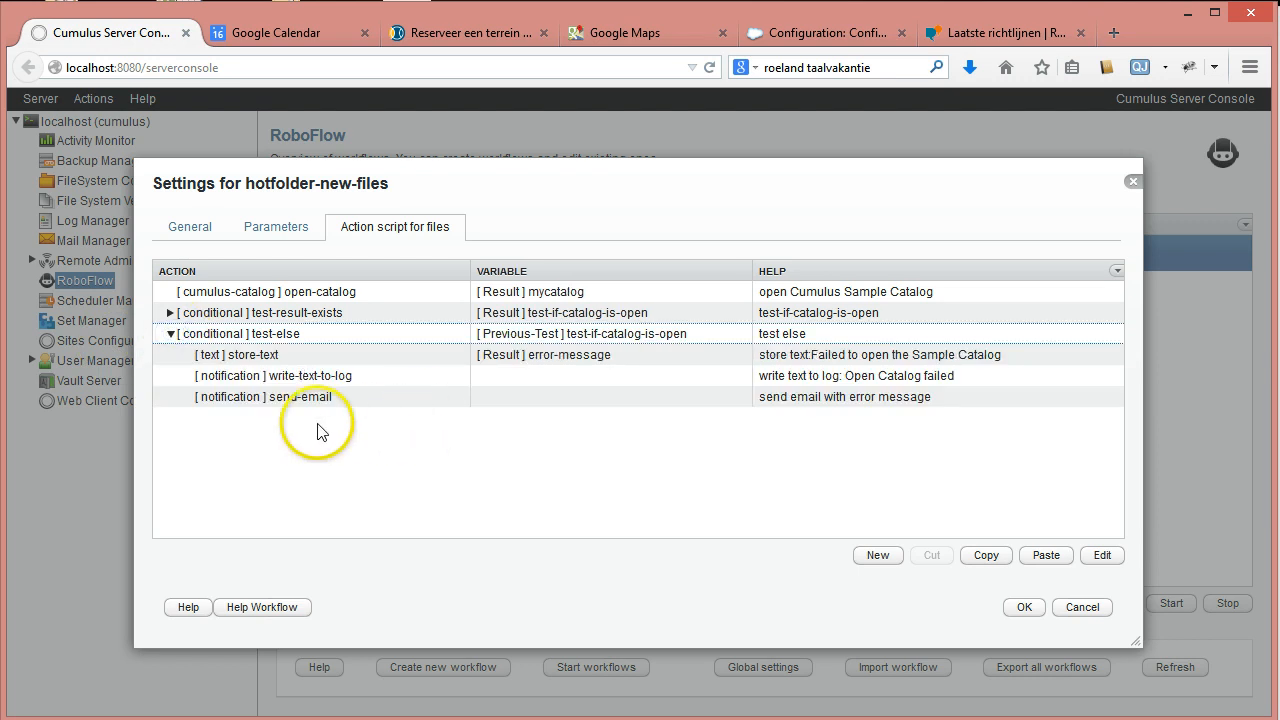
click(295, 380)
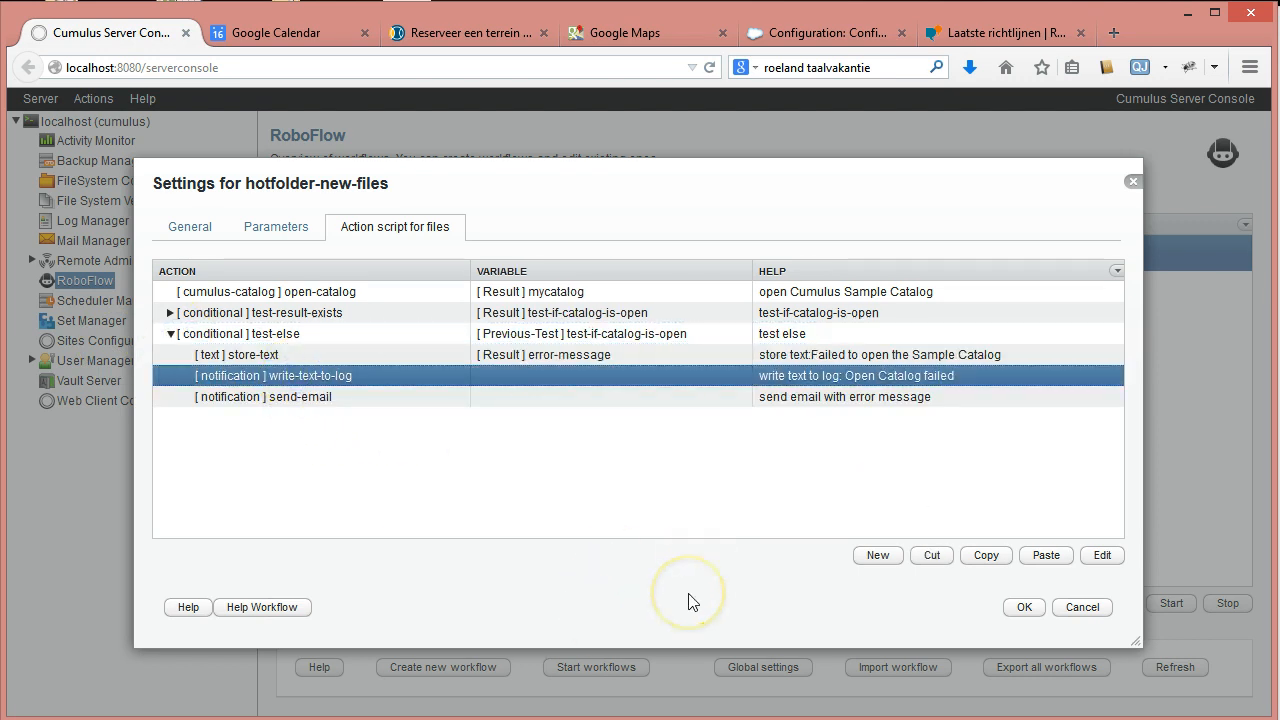
click(930, 556)
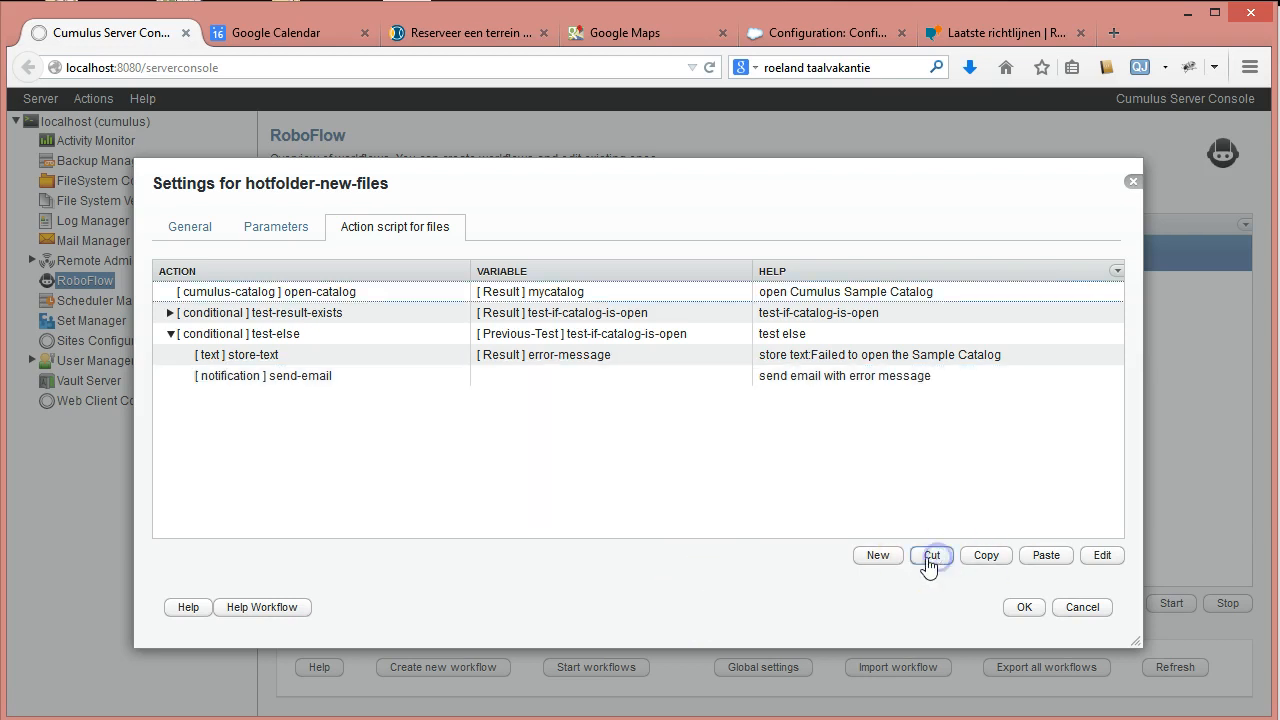
click(280, 334)
click(1045, 556)
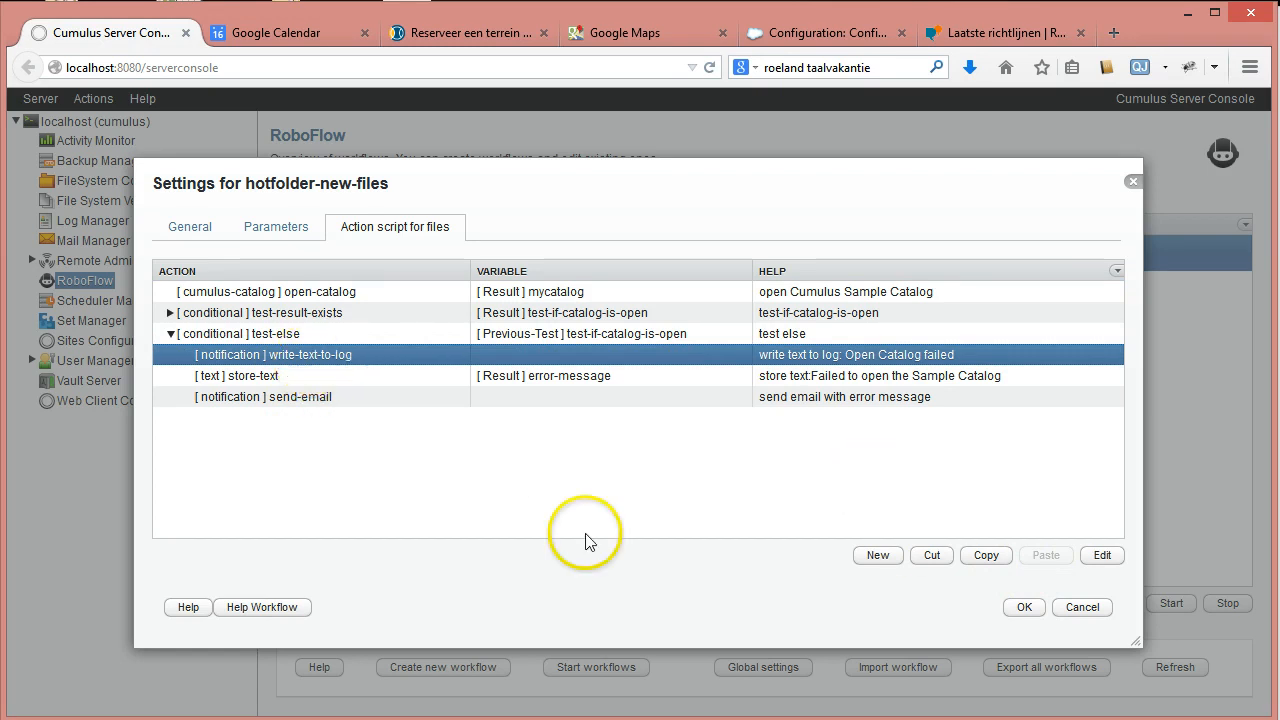
Paste a duplicate write-text-to-log after store-text, then cut it, keeping only the leading one.
click(986, 556)
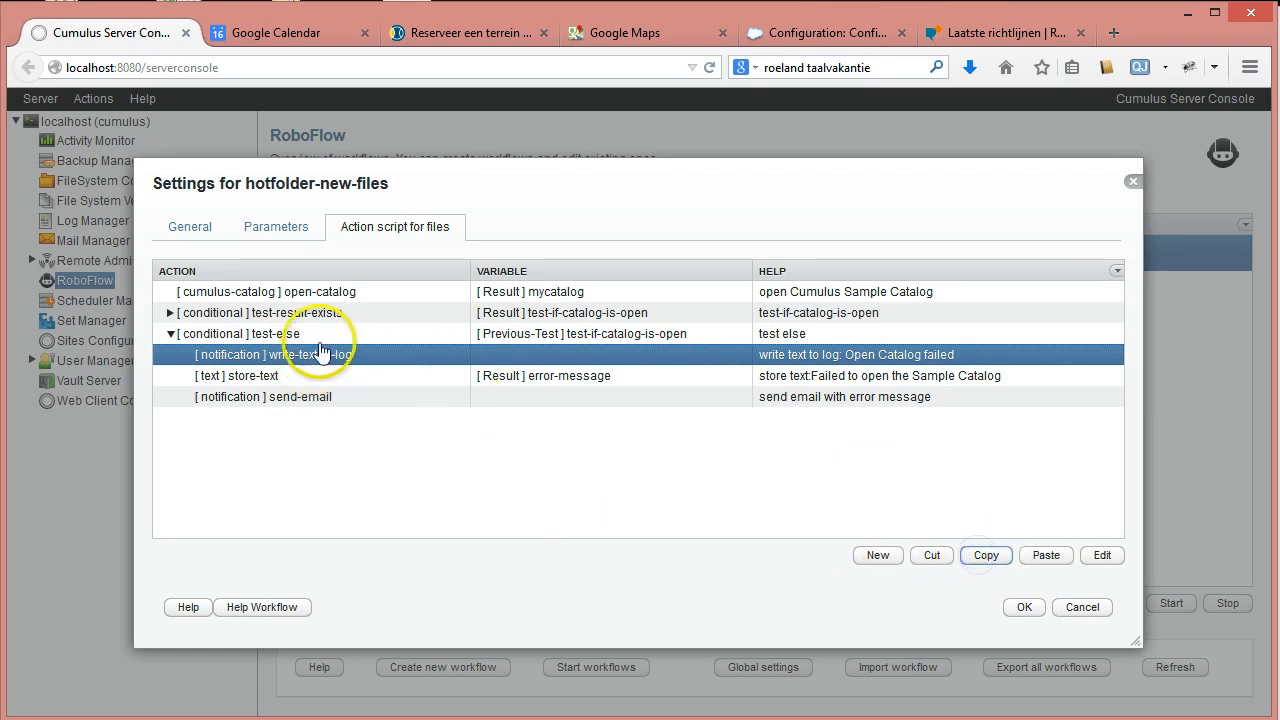
click(257, 375)
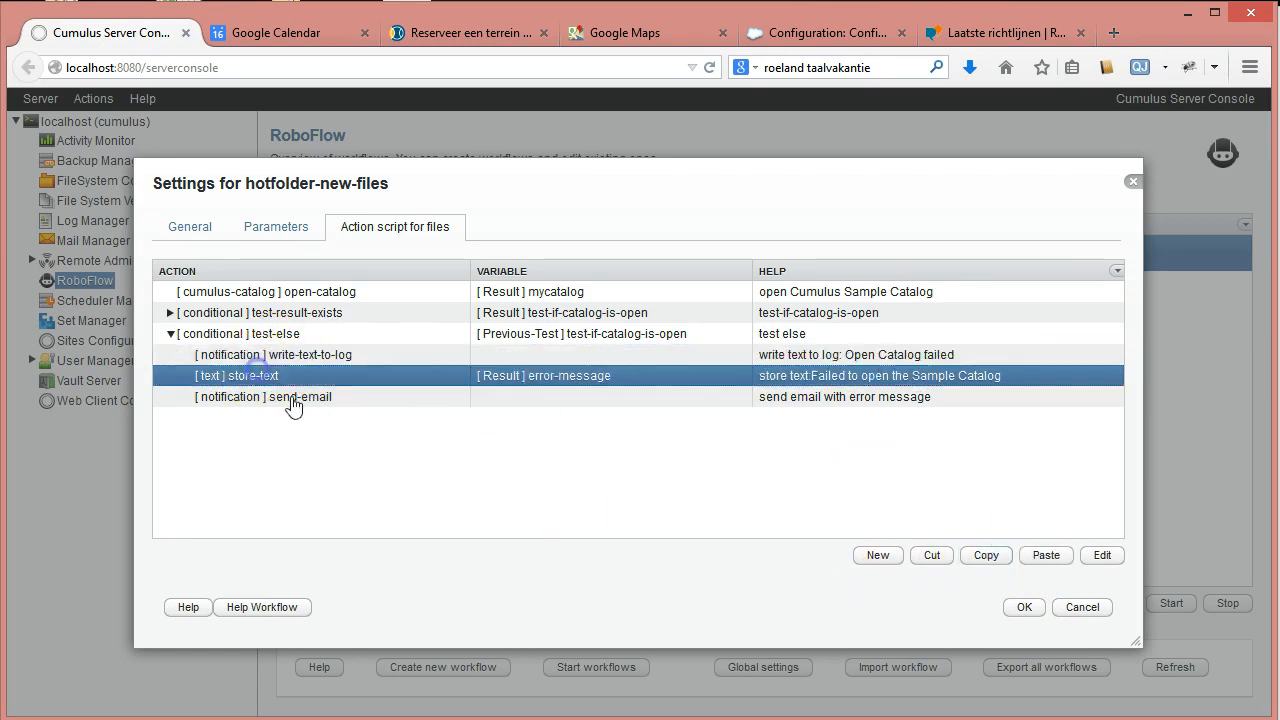
click(1046, 555)
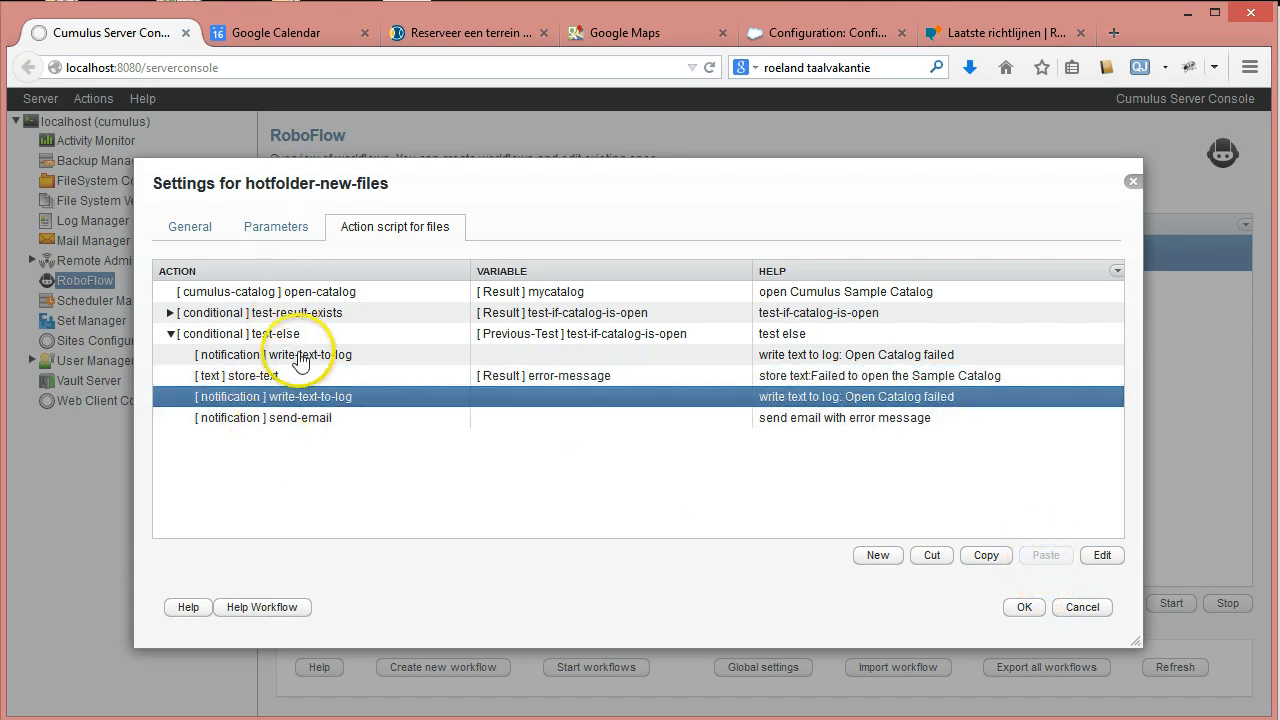
click(342, 355)
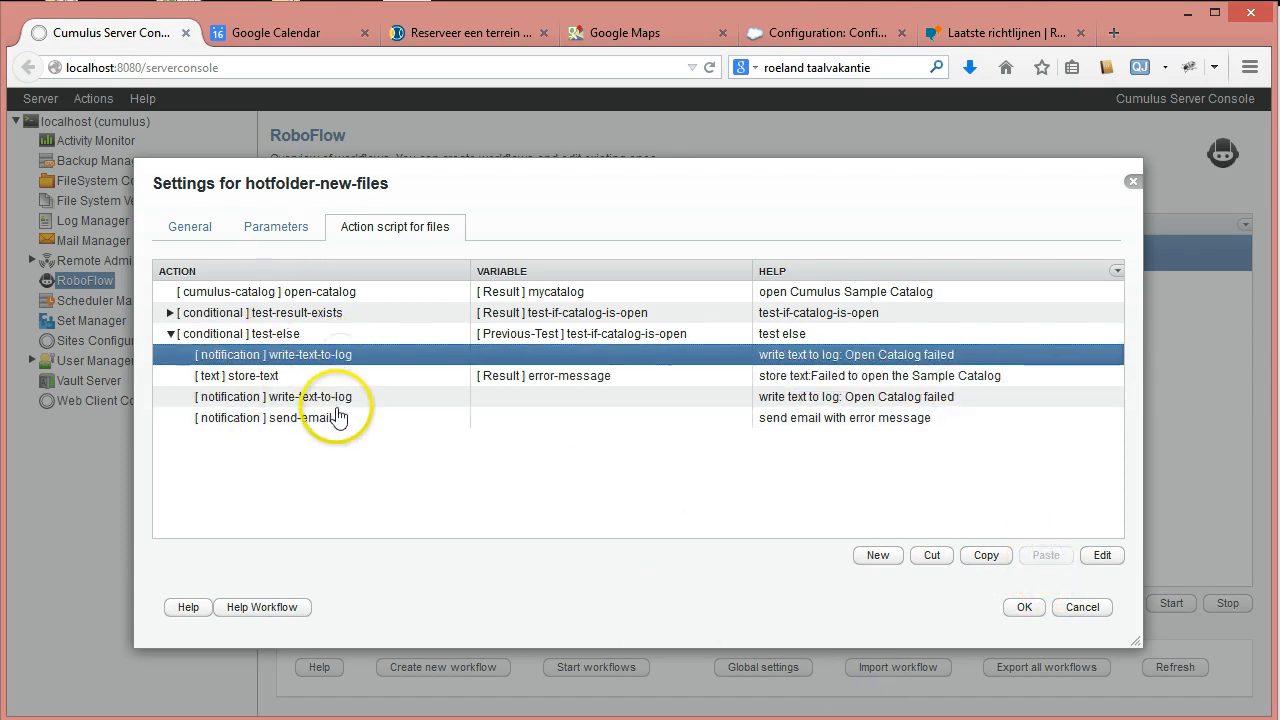
click(325, 400)
click(931, 556)
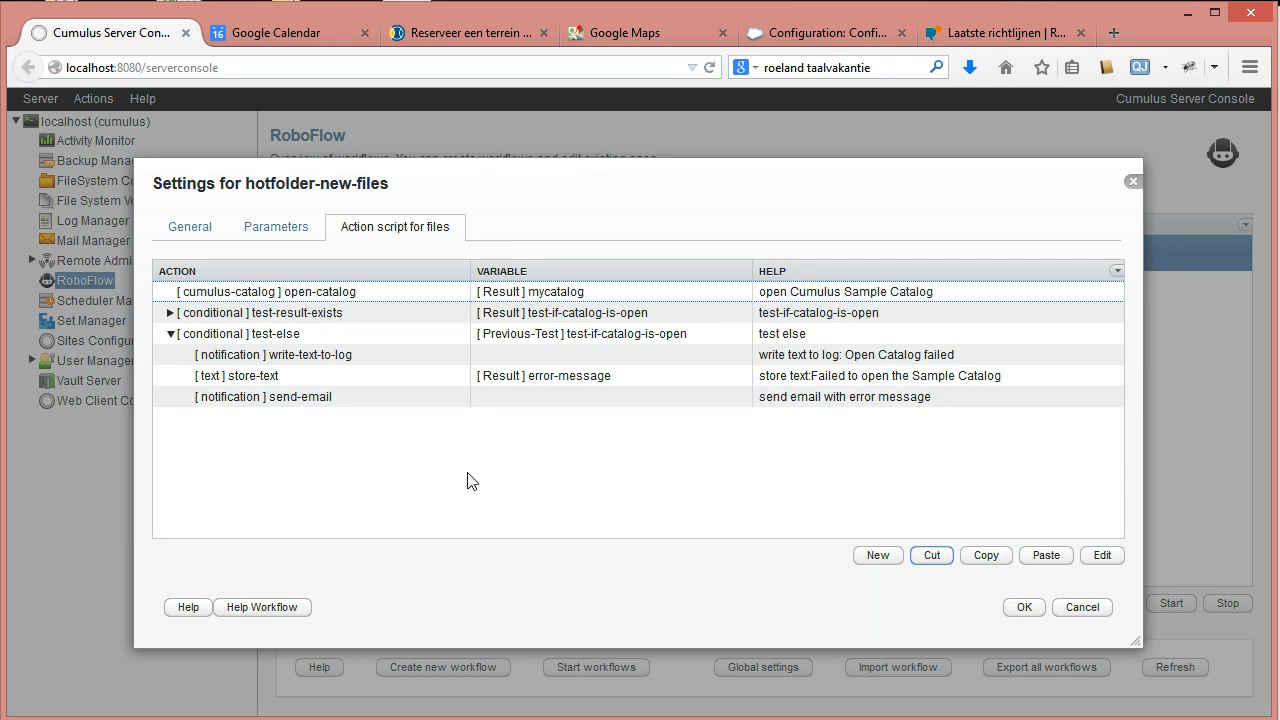
click(325, 358)
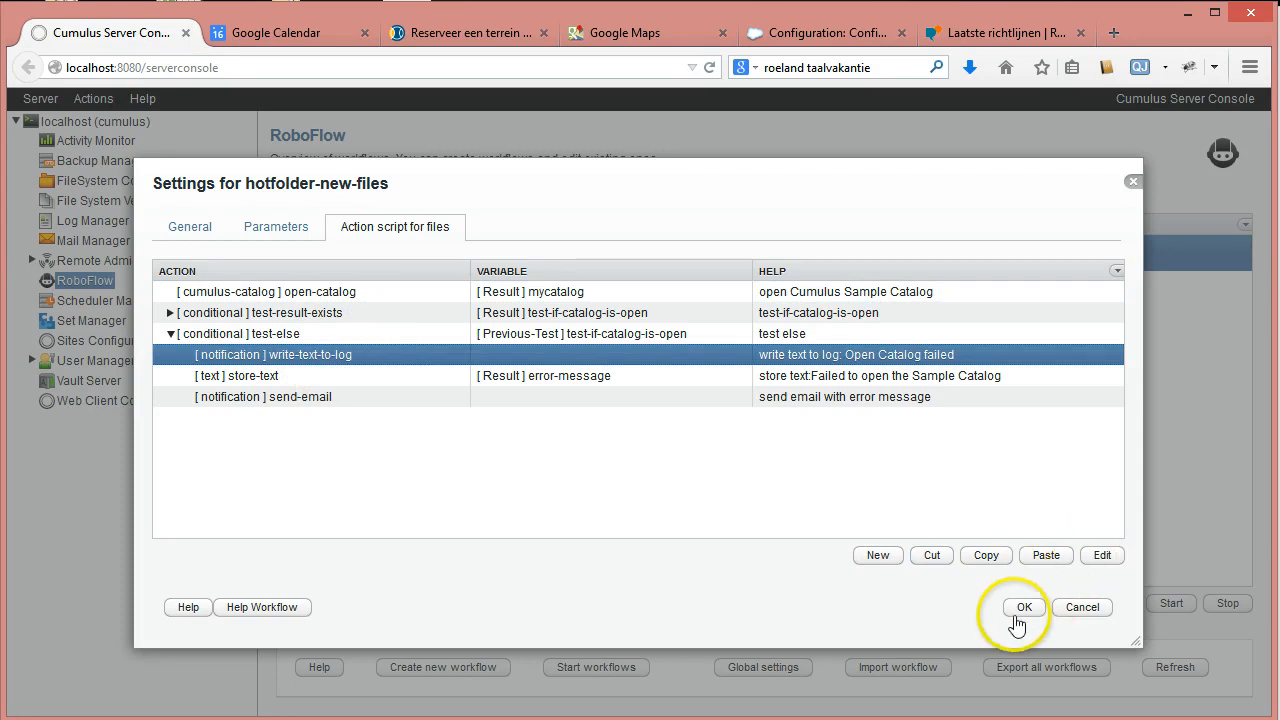
click(276, 614)
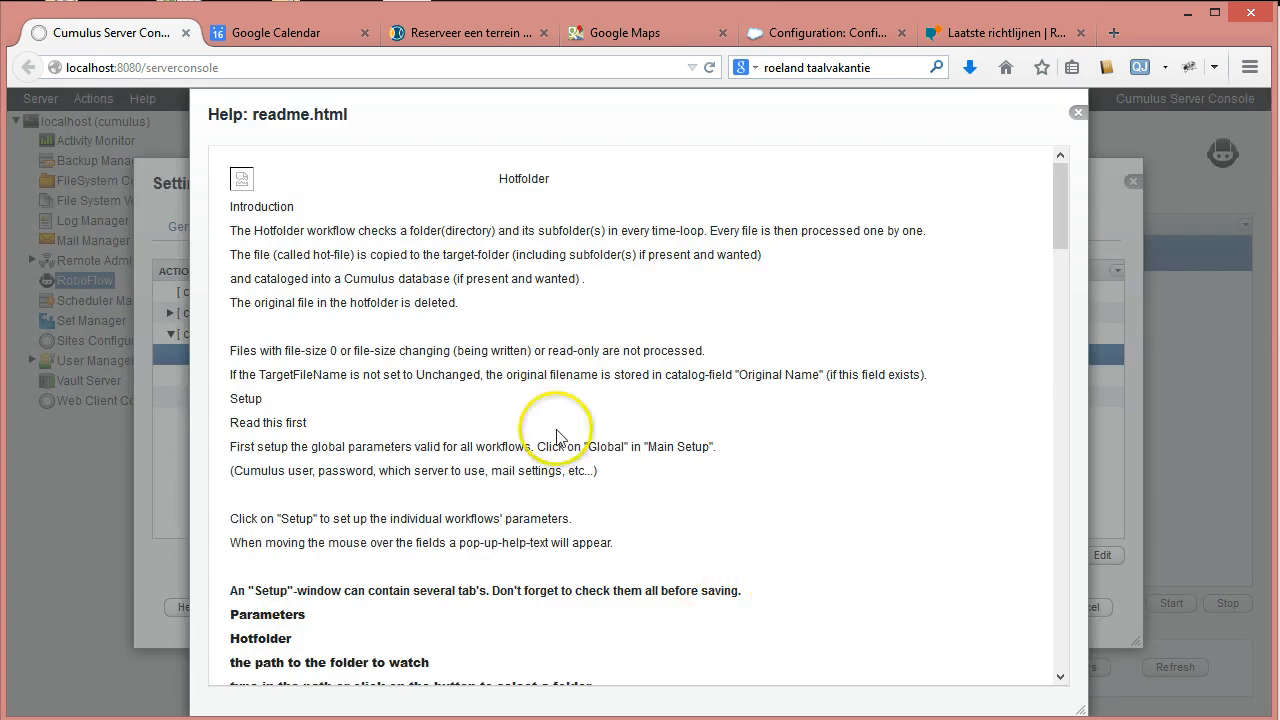
scroll(580, 450, down, 8)
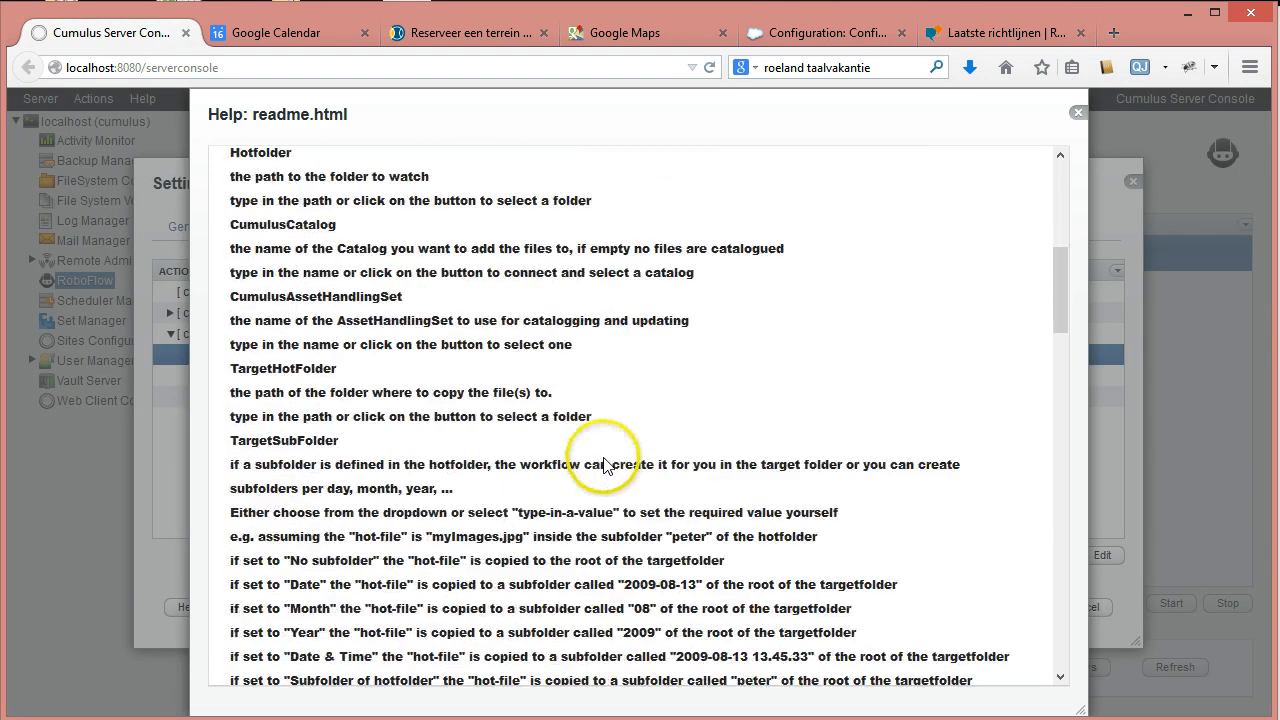
scroll(604, 465, down, 3)
click(1076, 115)
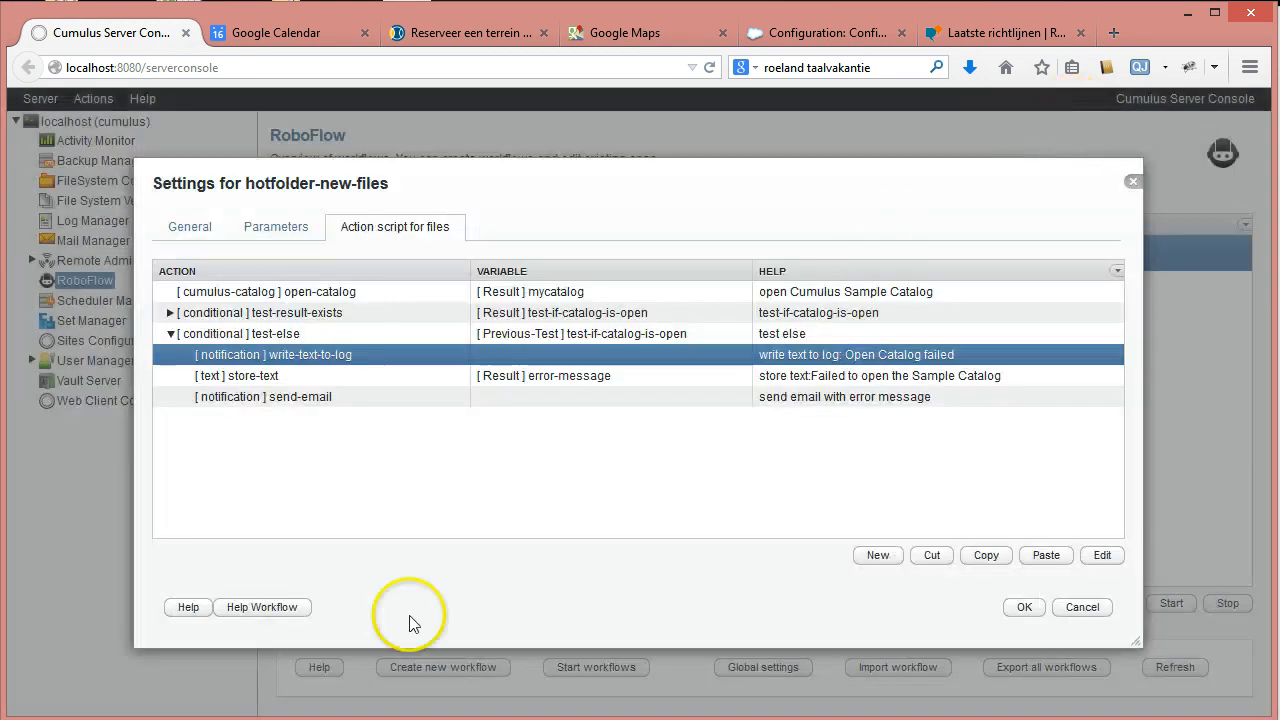
click(188, 607)
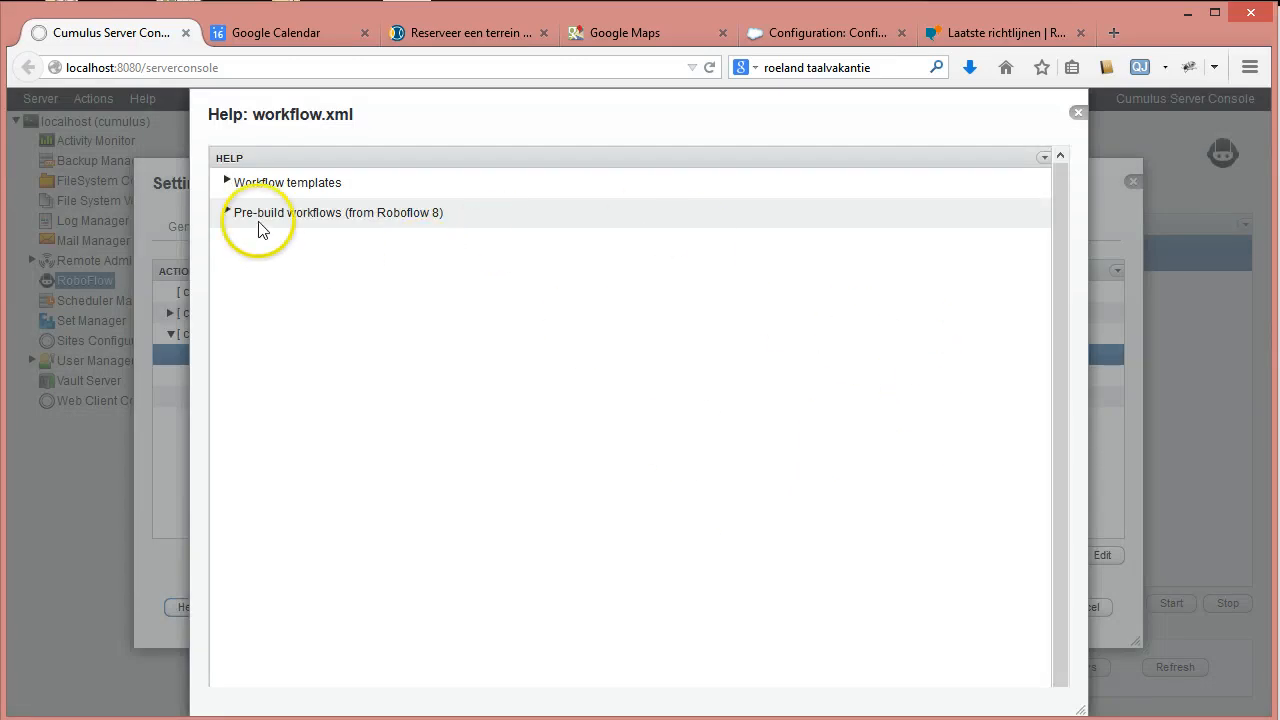
click(227, 183)
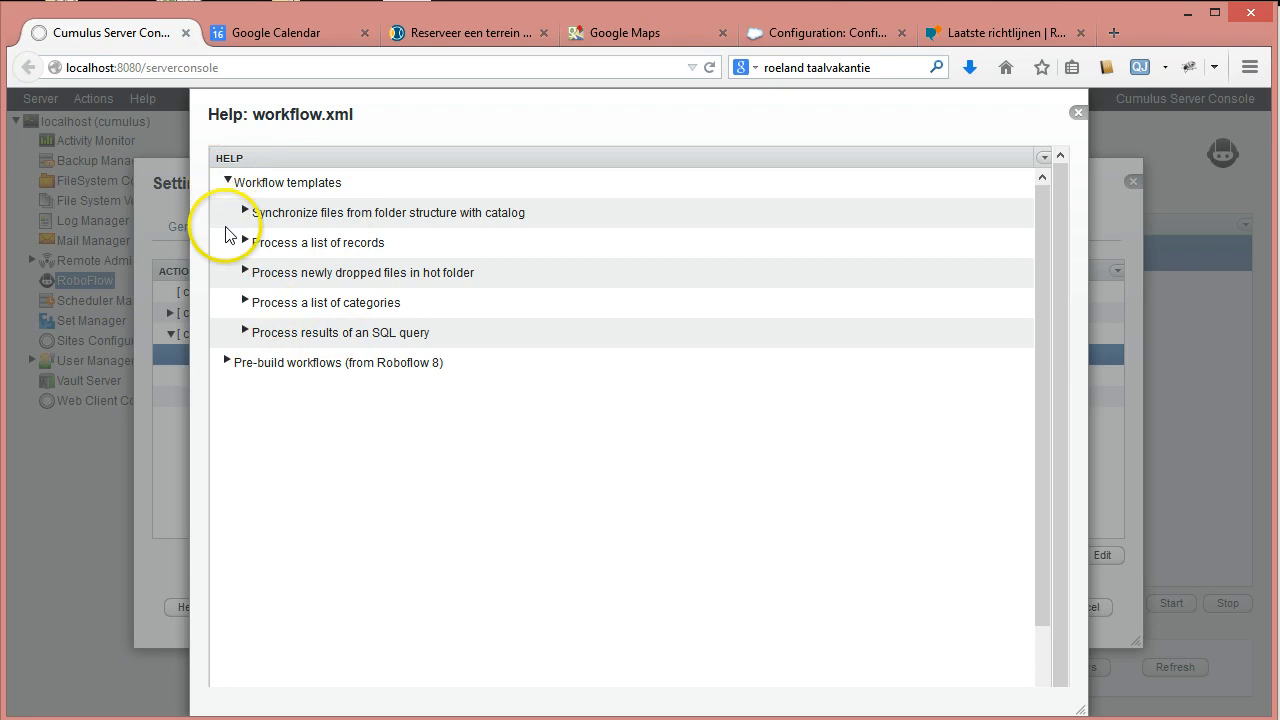
click(227, 361)
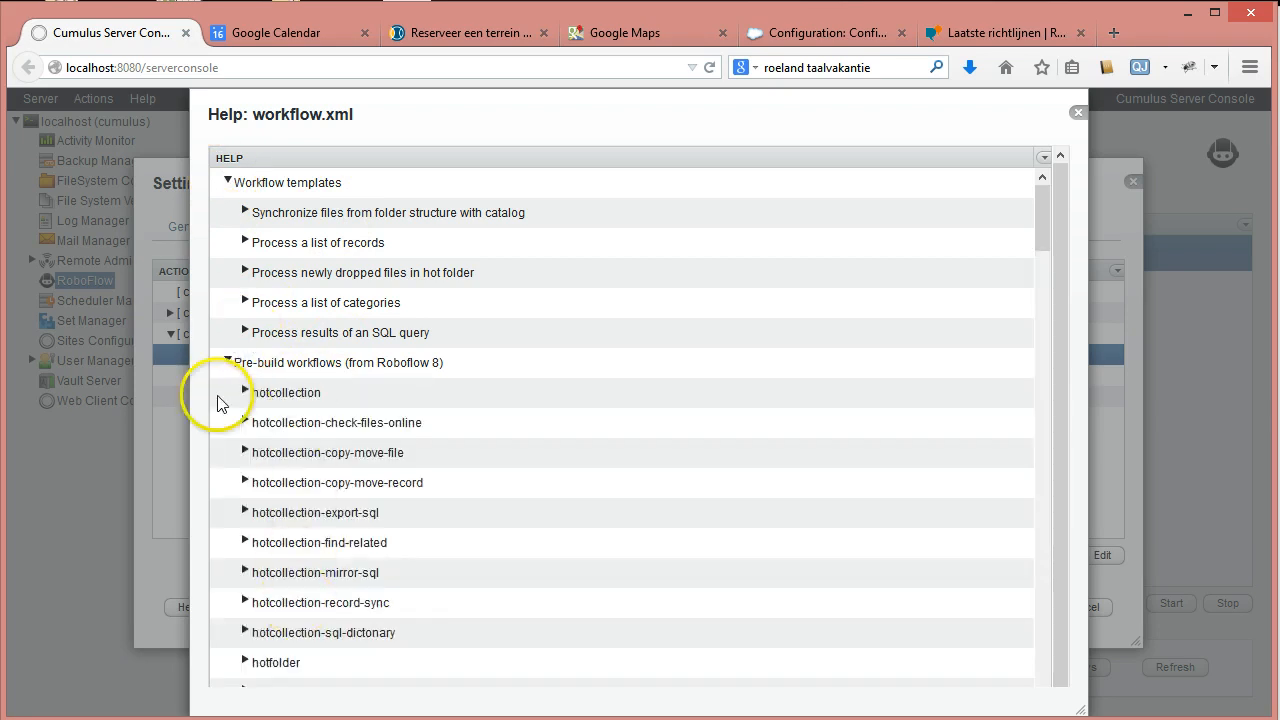
click(227, 361)
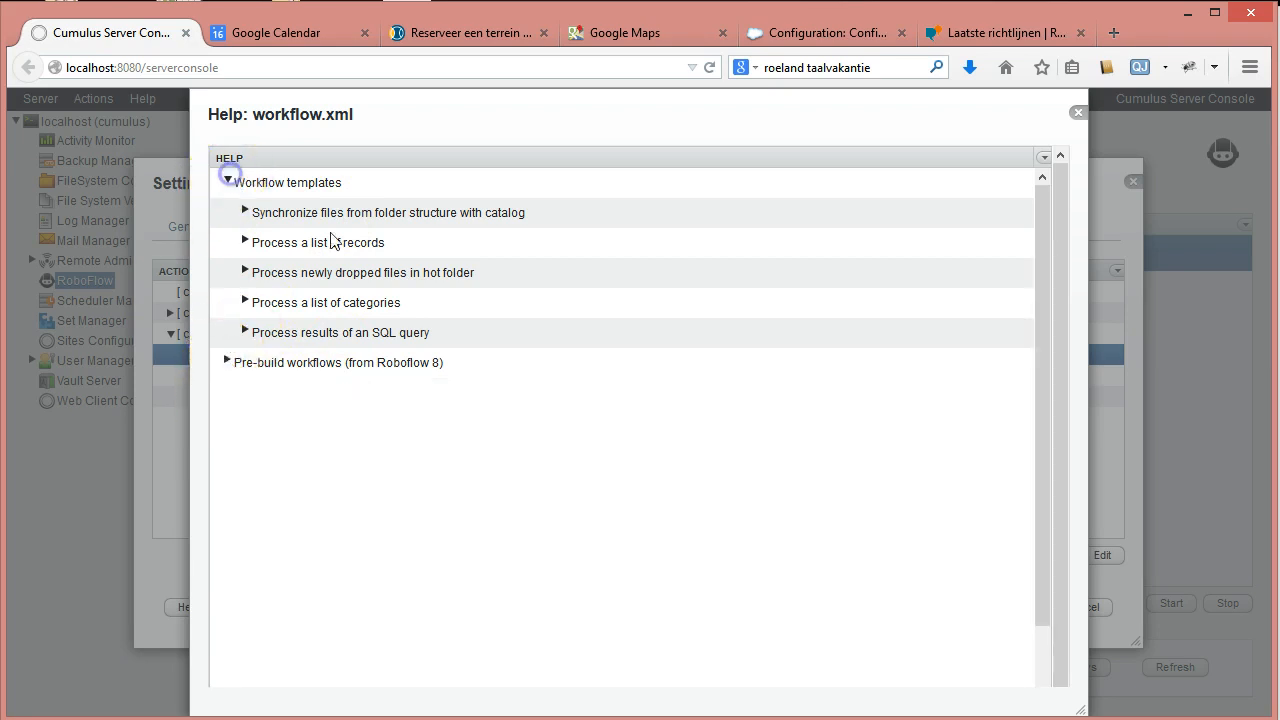
click(227, 181)
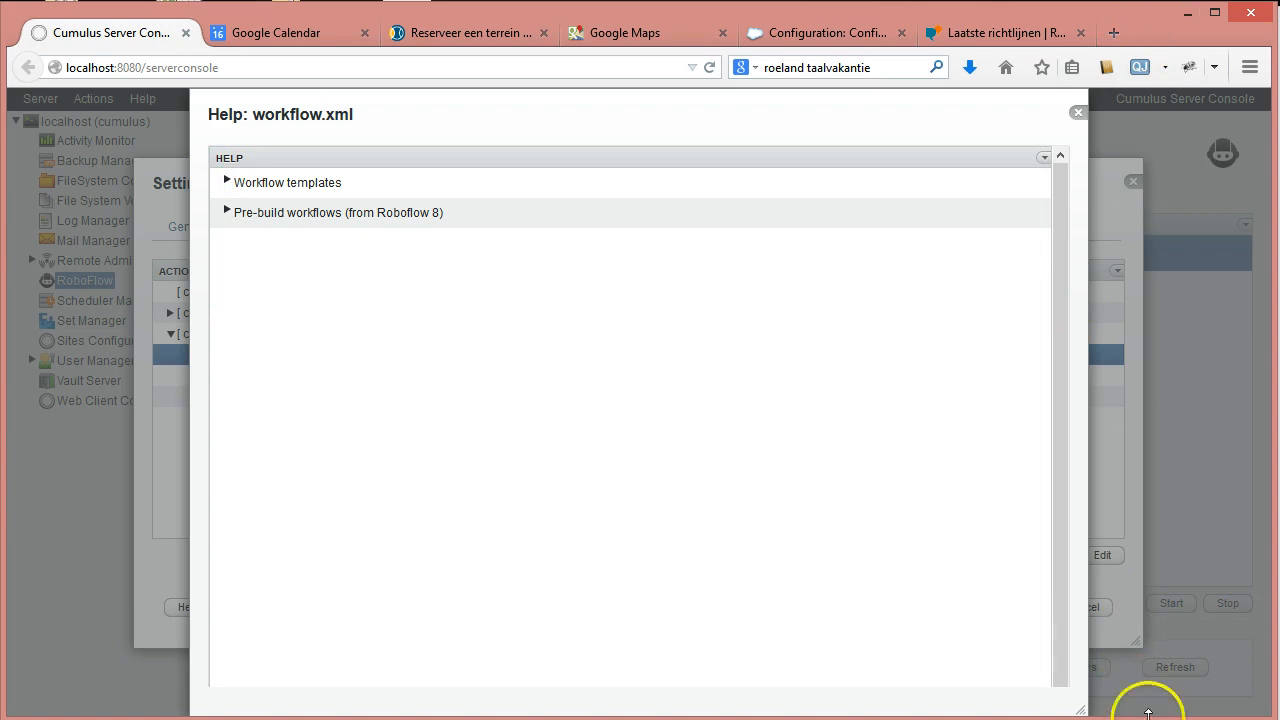
drag(790, 717, 790, 719)
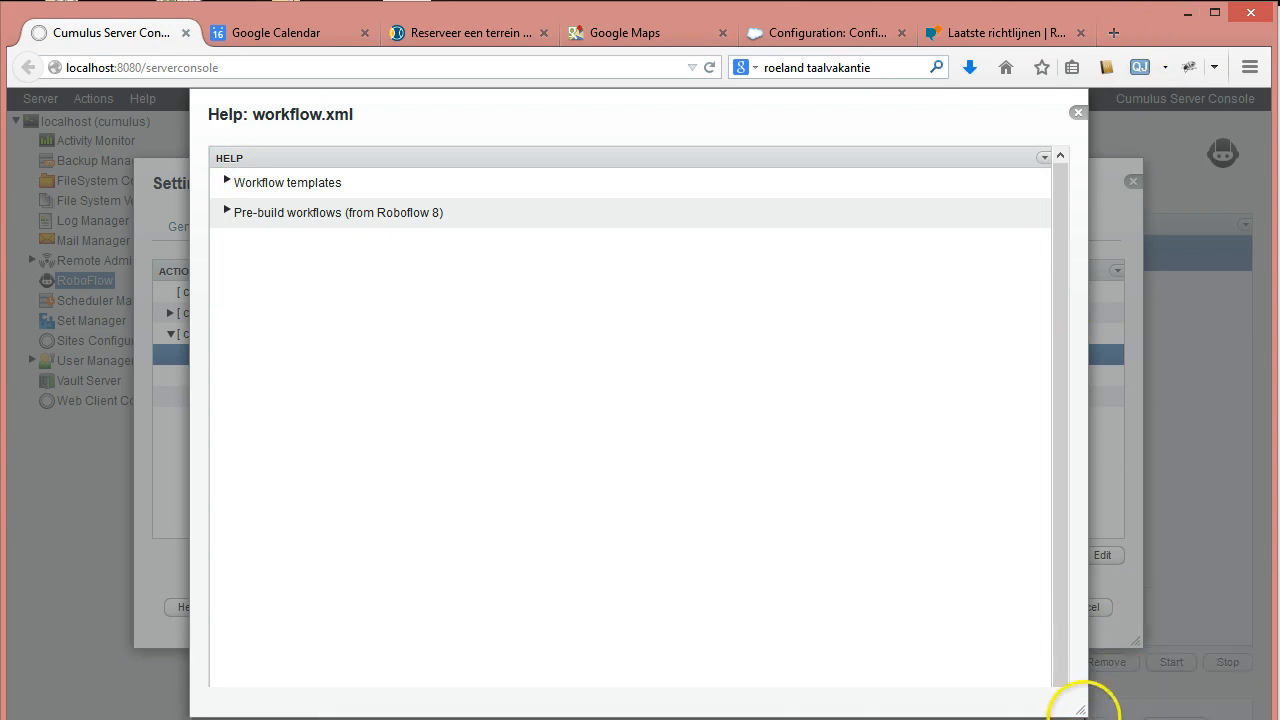
drag(1077, 710, 1090, 719)
click(886, 716)
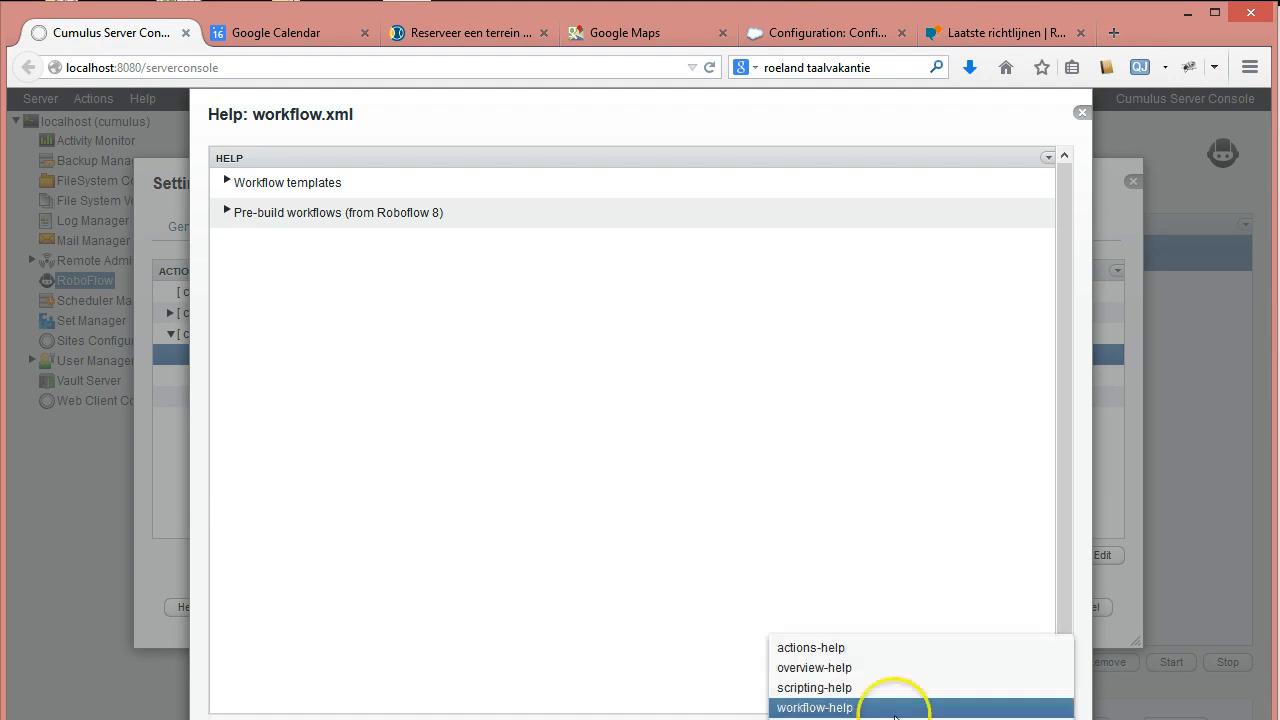
click(798, 689)
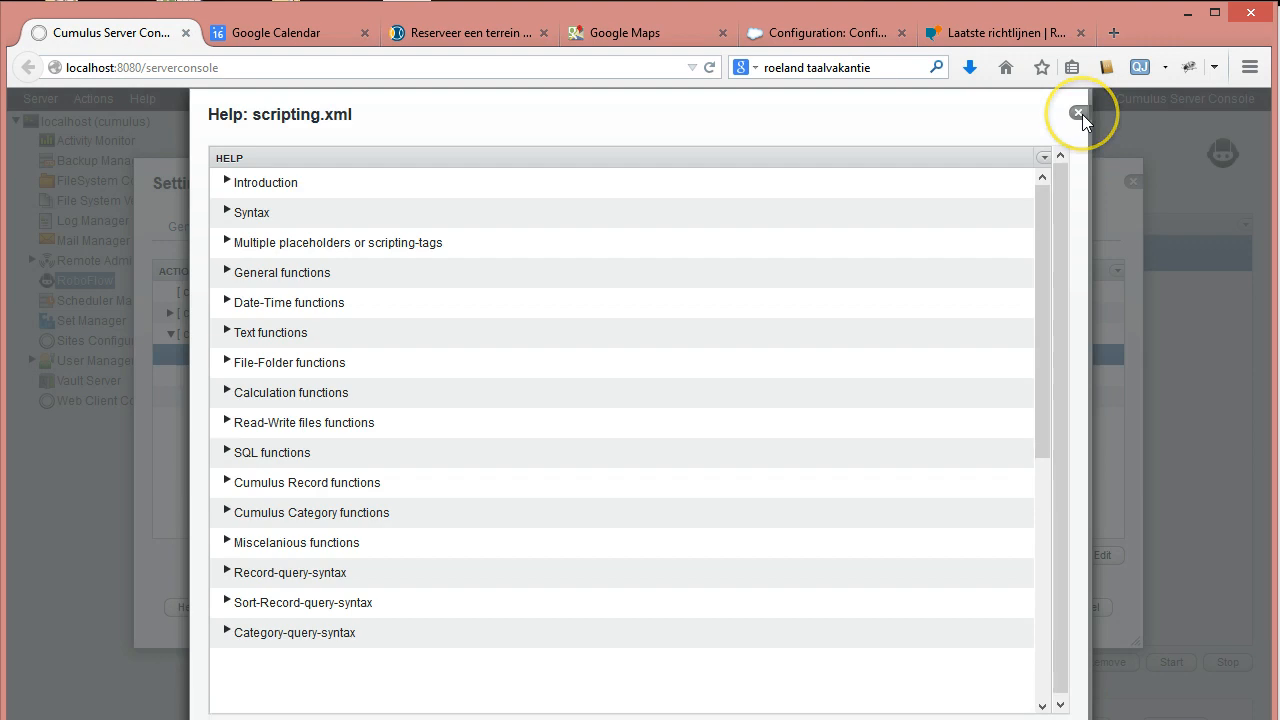
click(1082, 114)
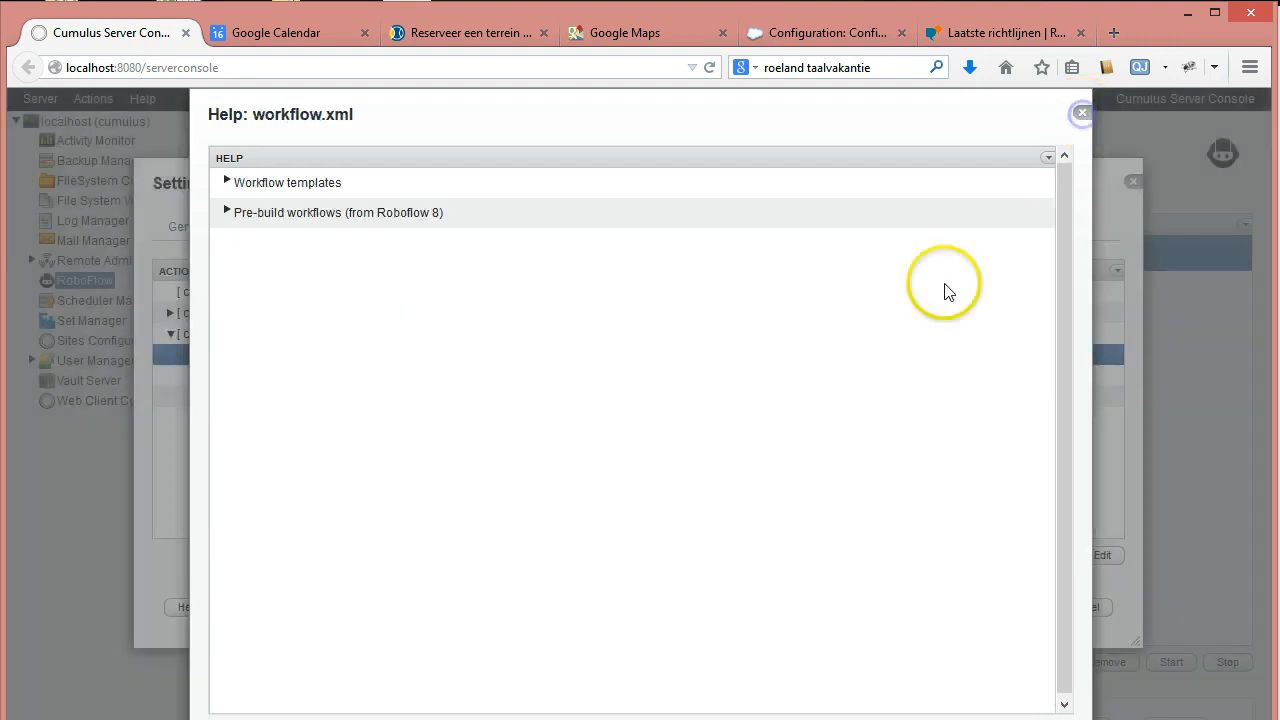
click(1081, 113)
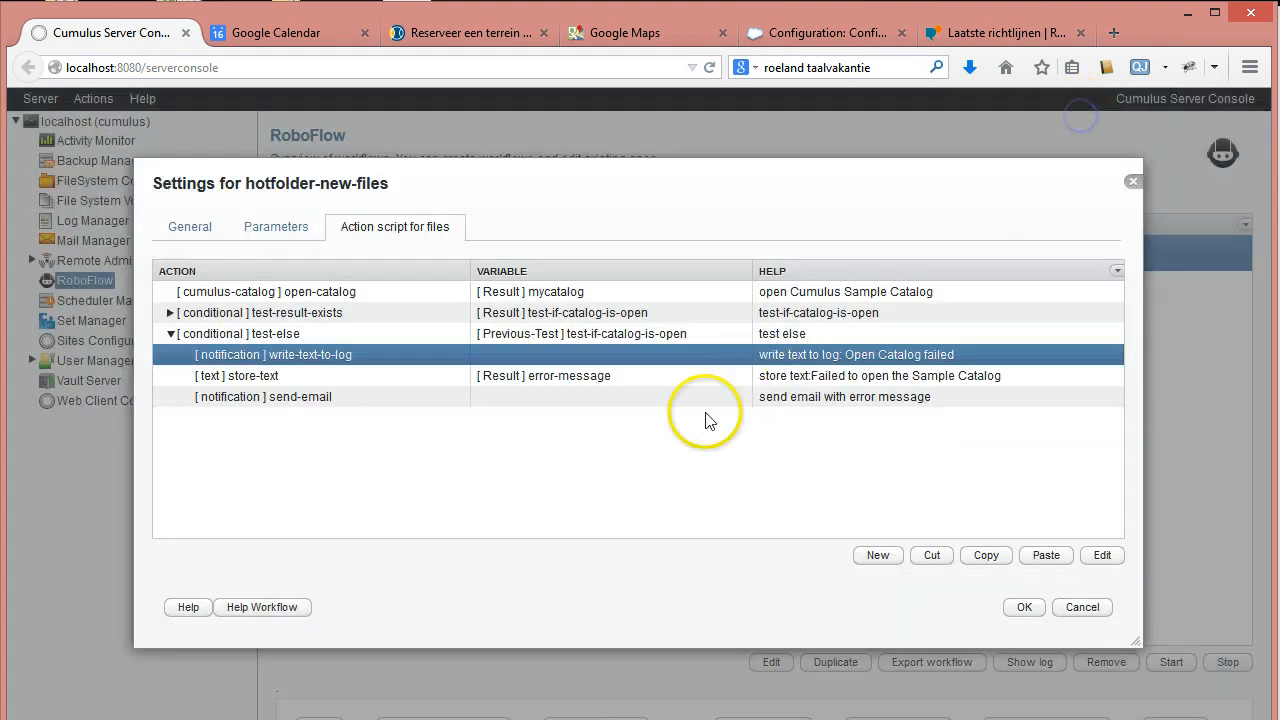